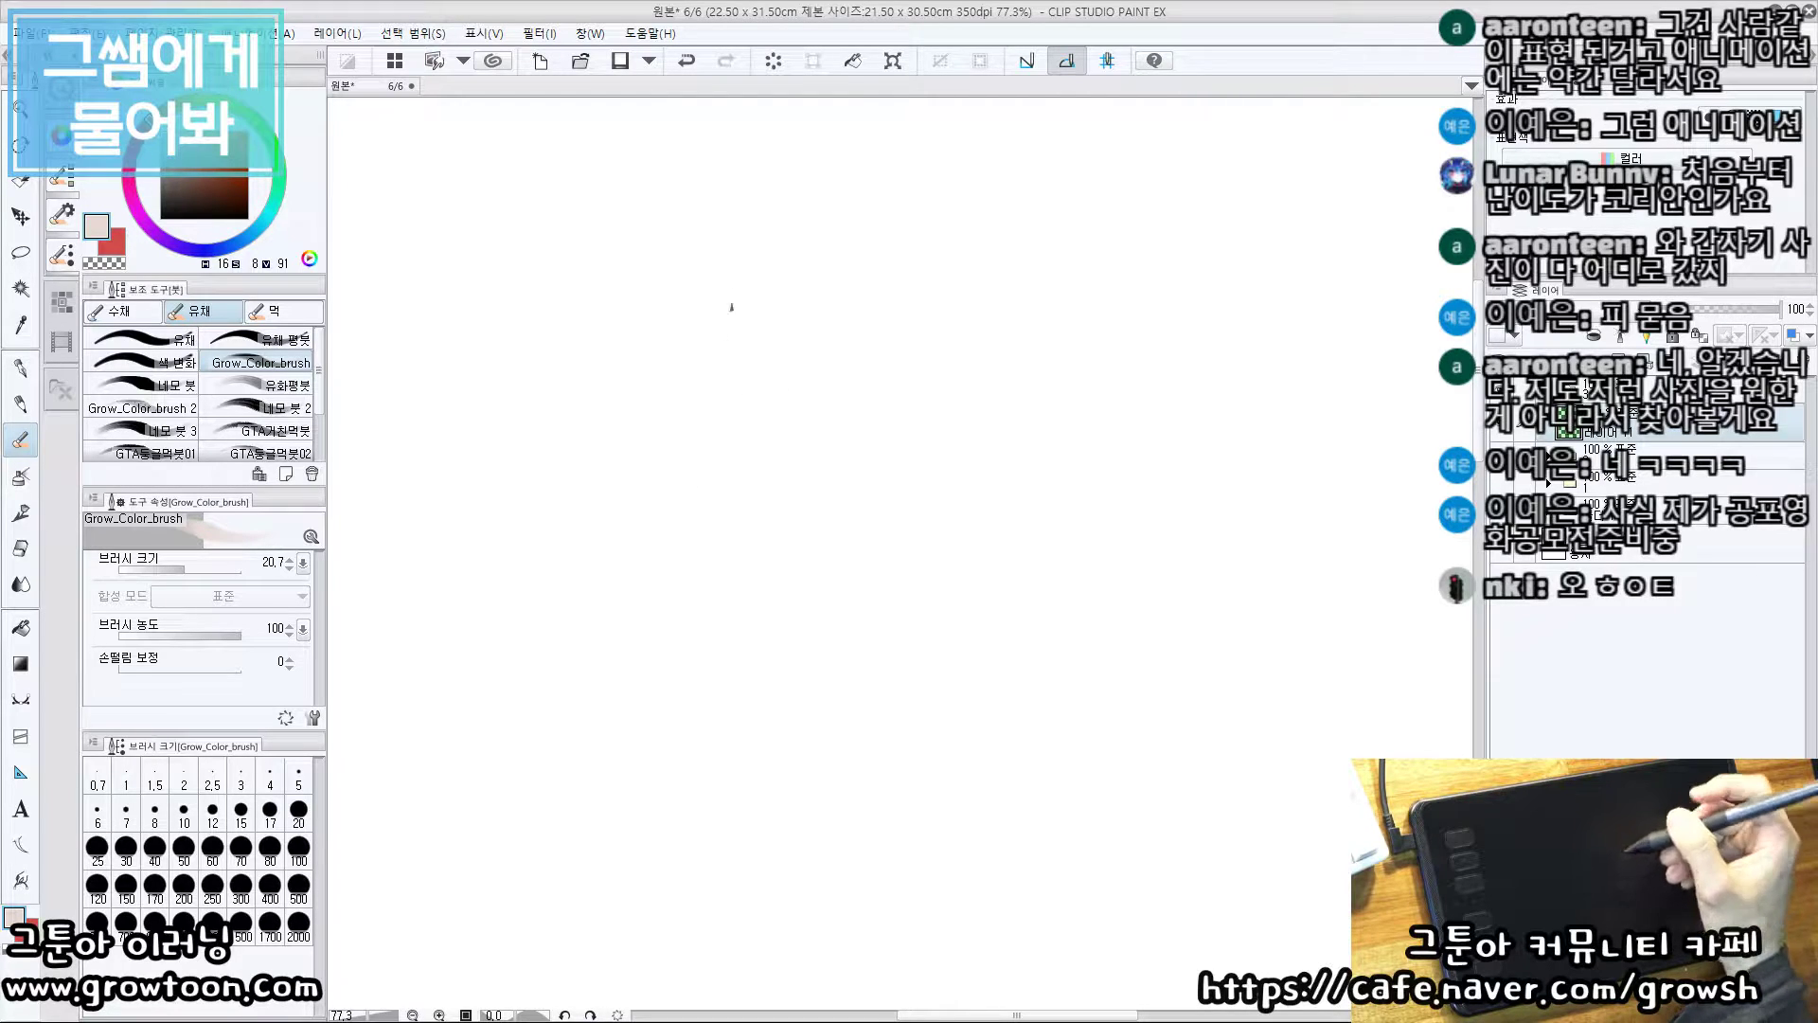
# Undo the last stroke and set the brush colour to dark grey with hue 16, saturation 10 and value 30
pyautogui.hotkey('ctrl', 'z')
pyautogui.click(164, 175)
pyautogui.moveTo(164, 182)
pyautogui.mouseDown()
pyautogui.moveTo(249, 180)
pyautogui.moveTo(169, 192)
pyautogui.mouseUp()
pyautogui.moveTo(474, 304); pyautogui.dragTo(855, 611)
pyautogui.hotkey('ctrl', 'z')
pyautogui.moveTo(396, 305); pyautogui.dragTo(855, 644)
pyautogui.hotkey('ctrl', 'z')
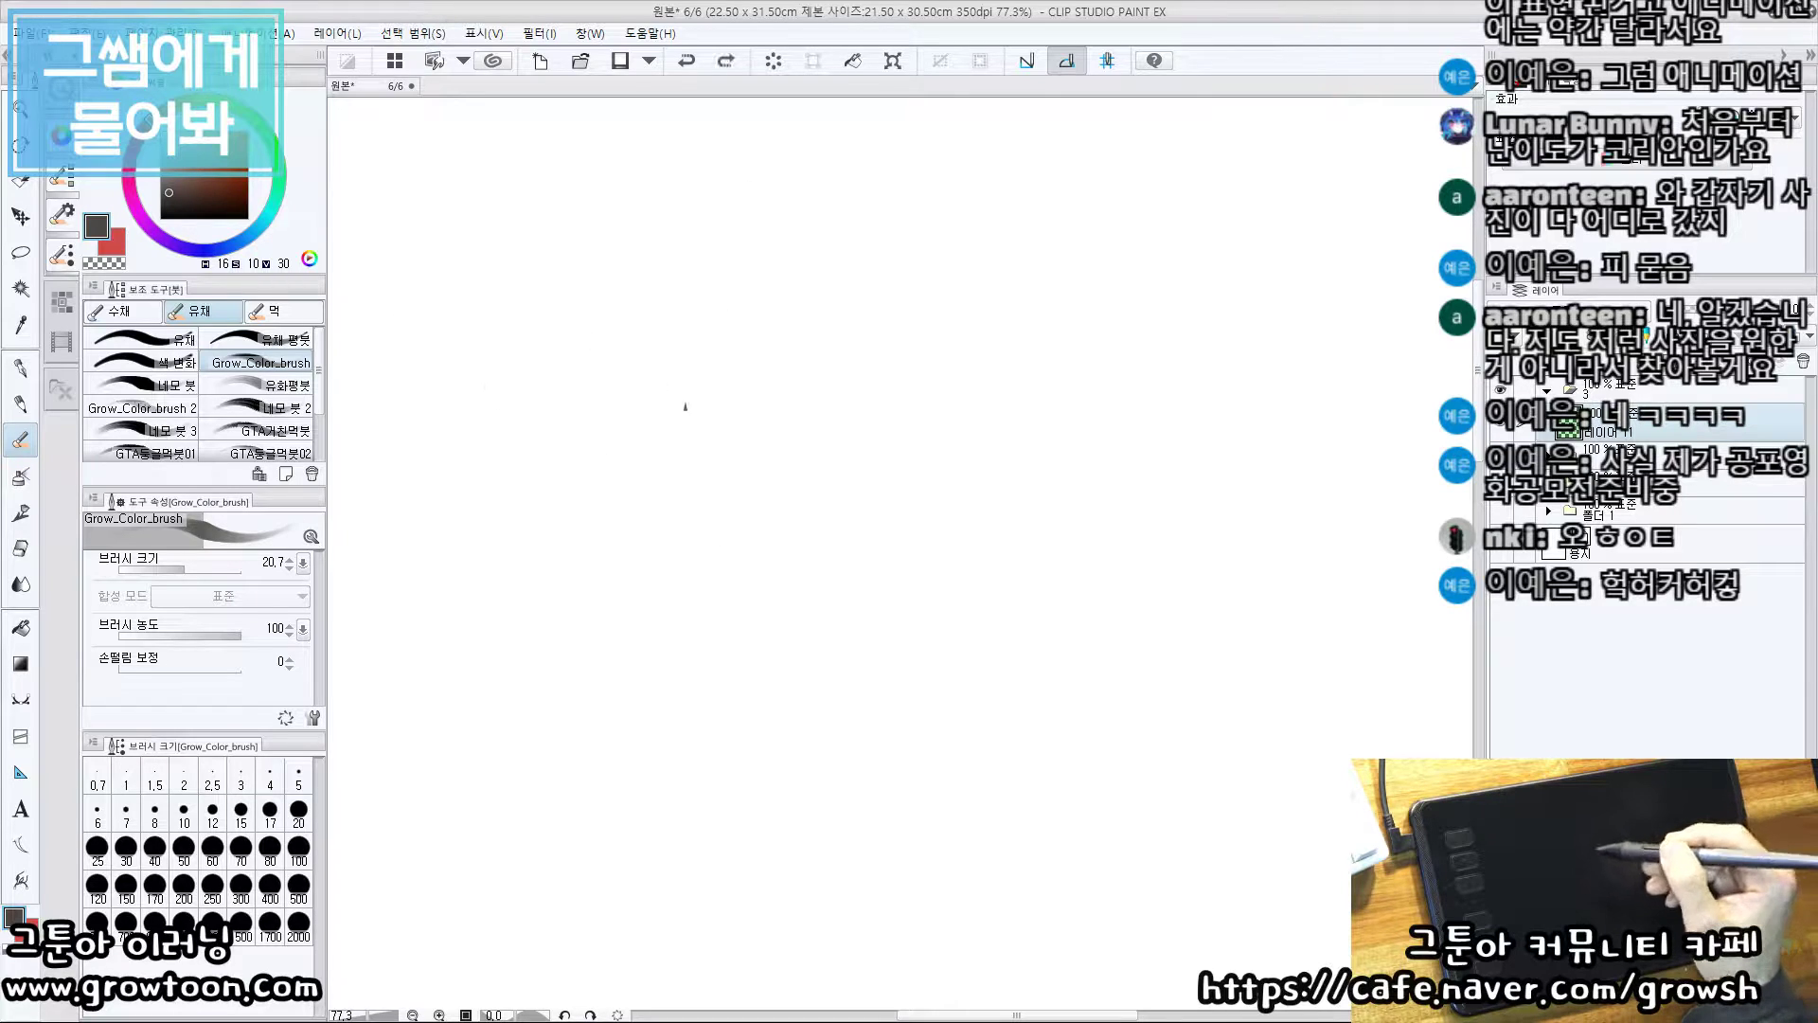
# Sketch the top face of a box in perspective with two pairs of crossing straight lines
pyautogui.moveTo(468, 311); pyautogui.dragTo(1068, 471)
pyautogui.moveTo(714, 169); pyautogui.dragTo(1220, 280)
pyautogui.hotkey('ctrl', 'z')
pyautogui.moveTo(667, 165); pyautogui.dragTo(1288, 305)
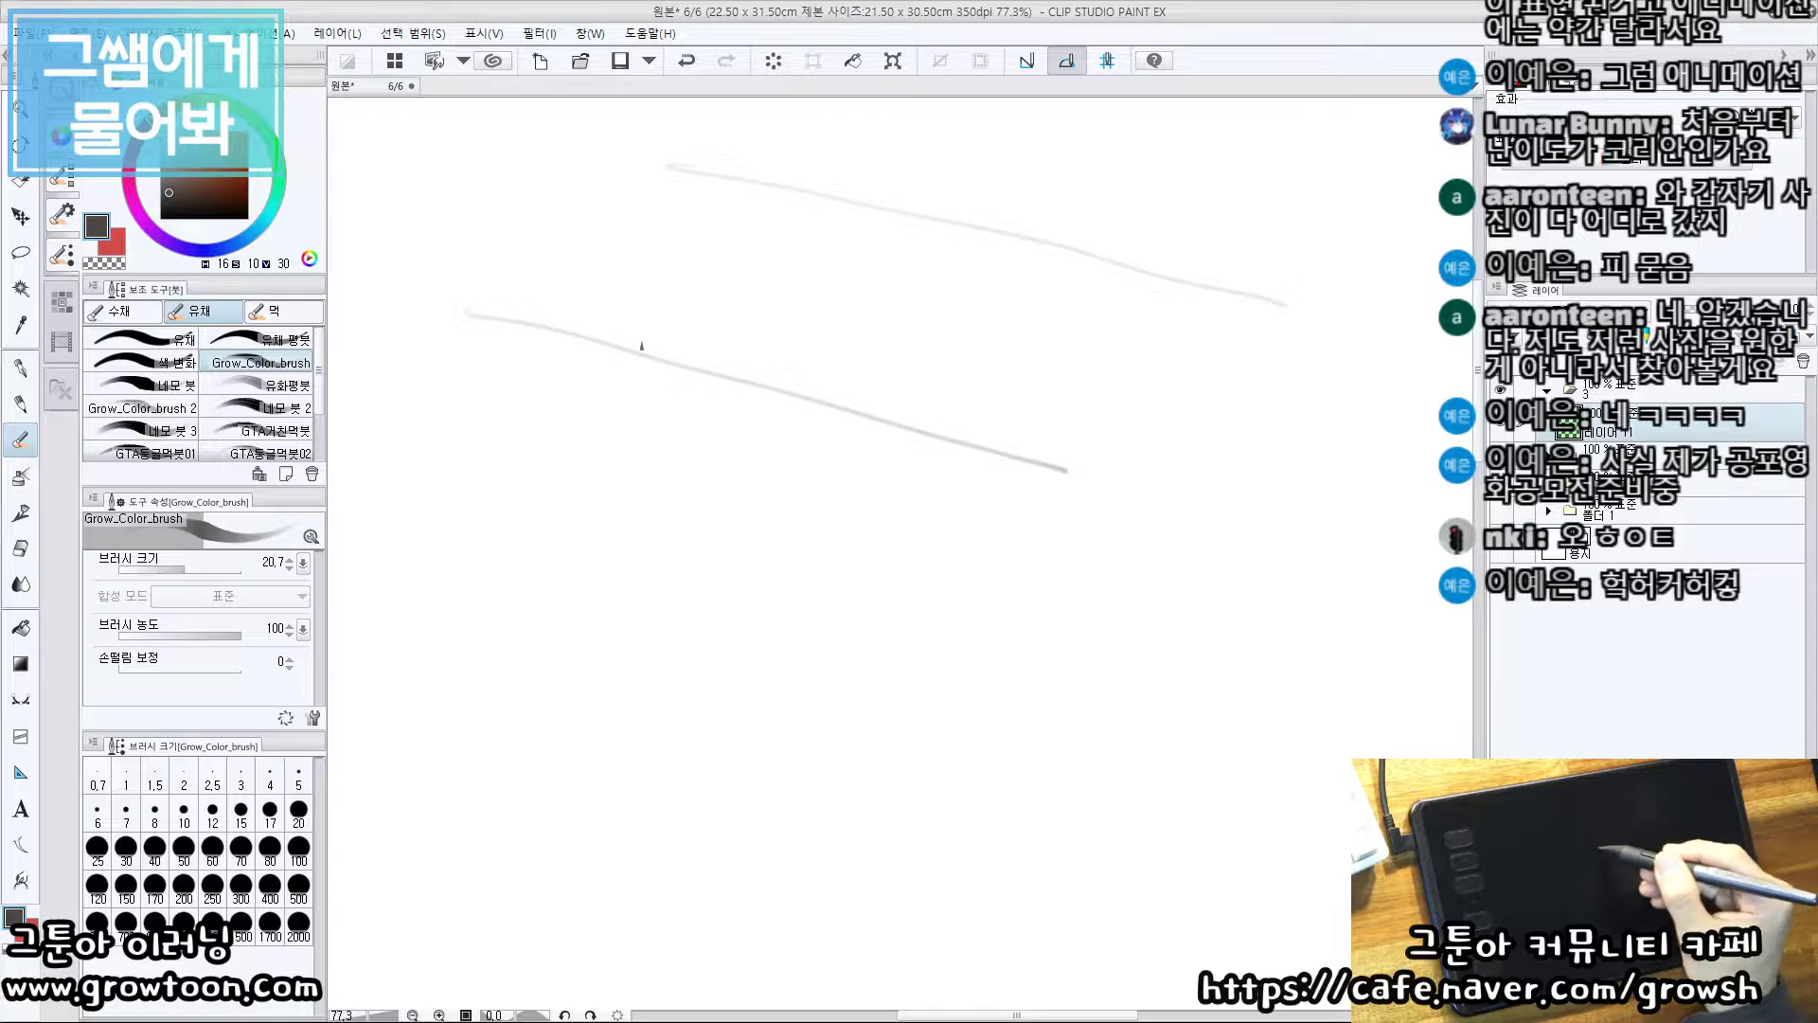
pyautogui.hotkey('ctrl', 'z')
pyautogui.moveTo(564, 365); pyautogui.dragTo(1041, 189)
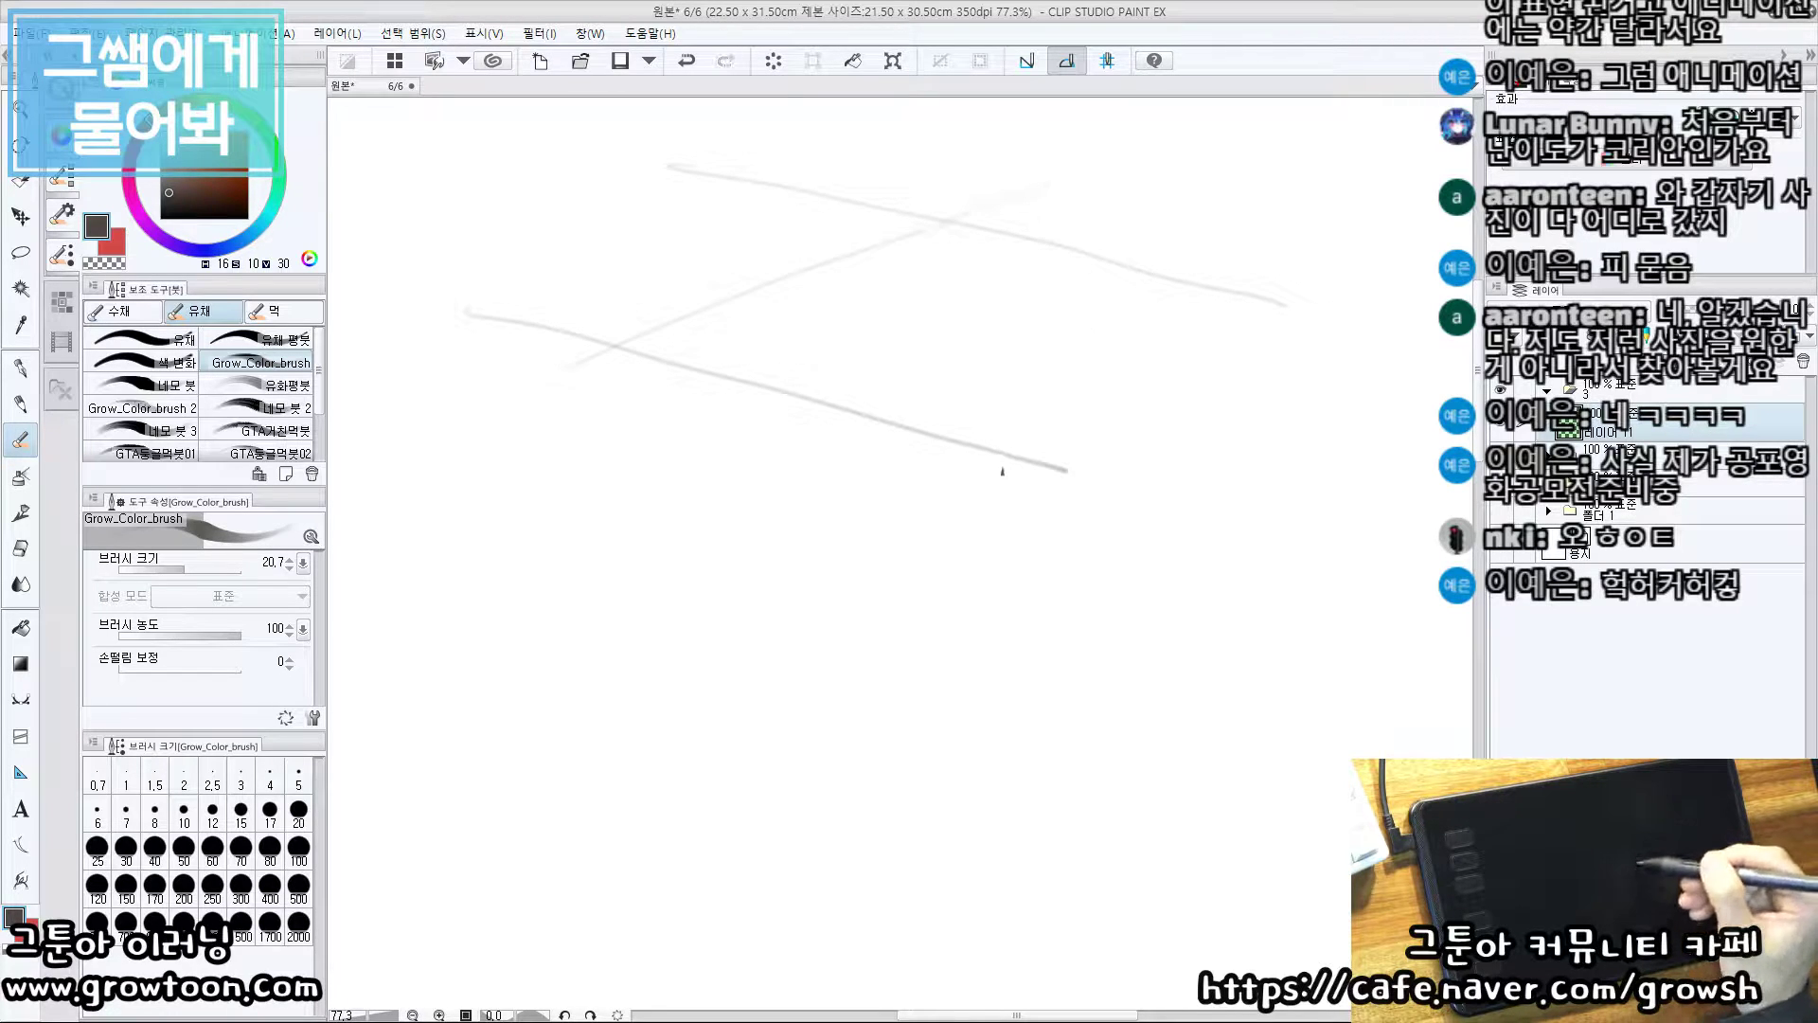
pyautogui.moveTo(1225, 349); pyautogui.dragTo(1164, 393)
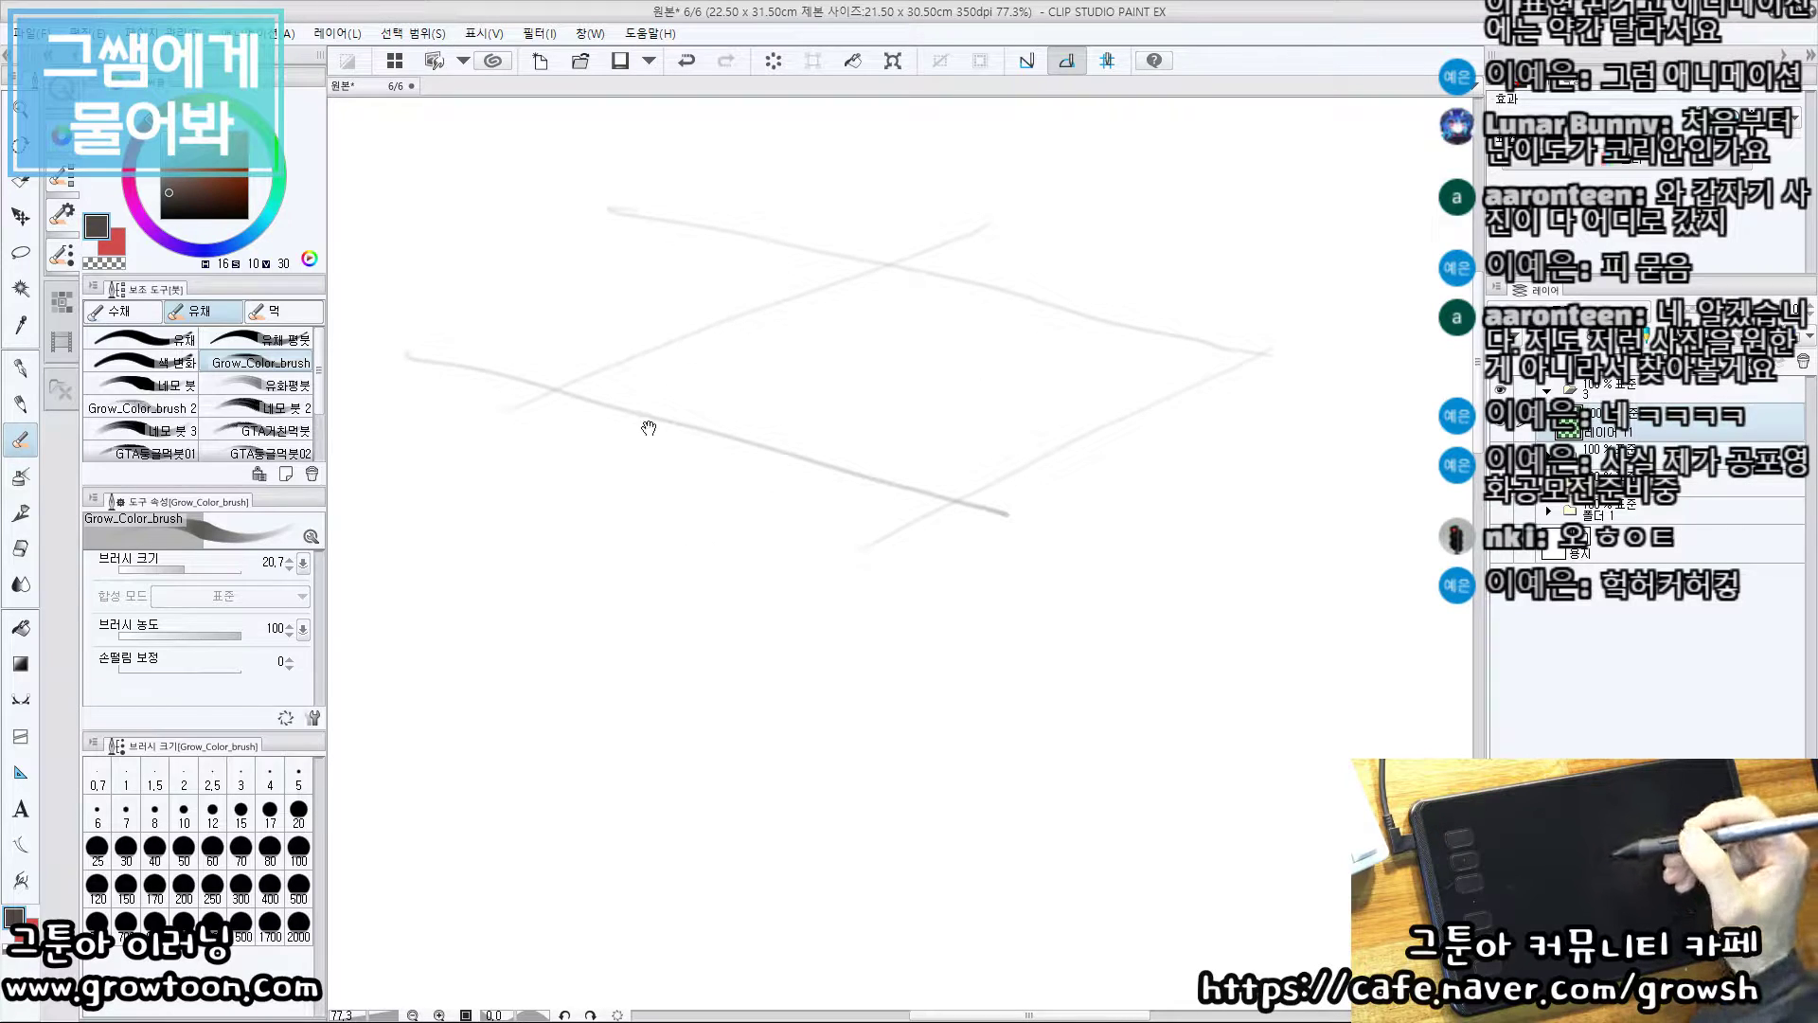
# Sketch the box's left and front vertical edges downward from the corners of its top face
pyautogui.moveTo(630, 421)
pyautogui.mouseDown()
pyautogui.moveTo(657, 423)
pyautogui.moveTo(590, 325)
pyautogui.moveTo(593, 895)
pyautogui.mouseUp()
pyautogui.hotkey('ctrl', 'z')
pyautogui.moveTo(607, 275); pyautogui.dragTo(599, 850)
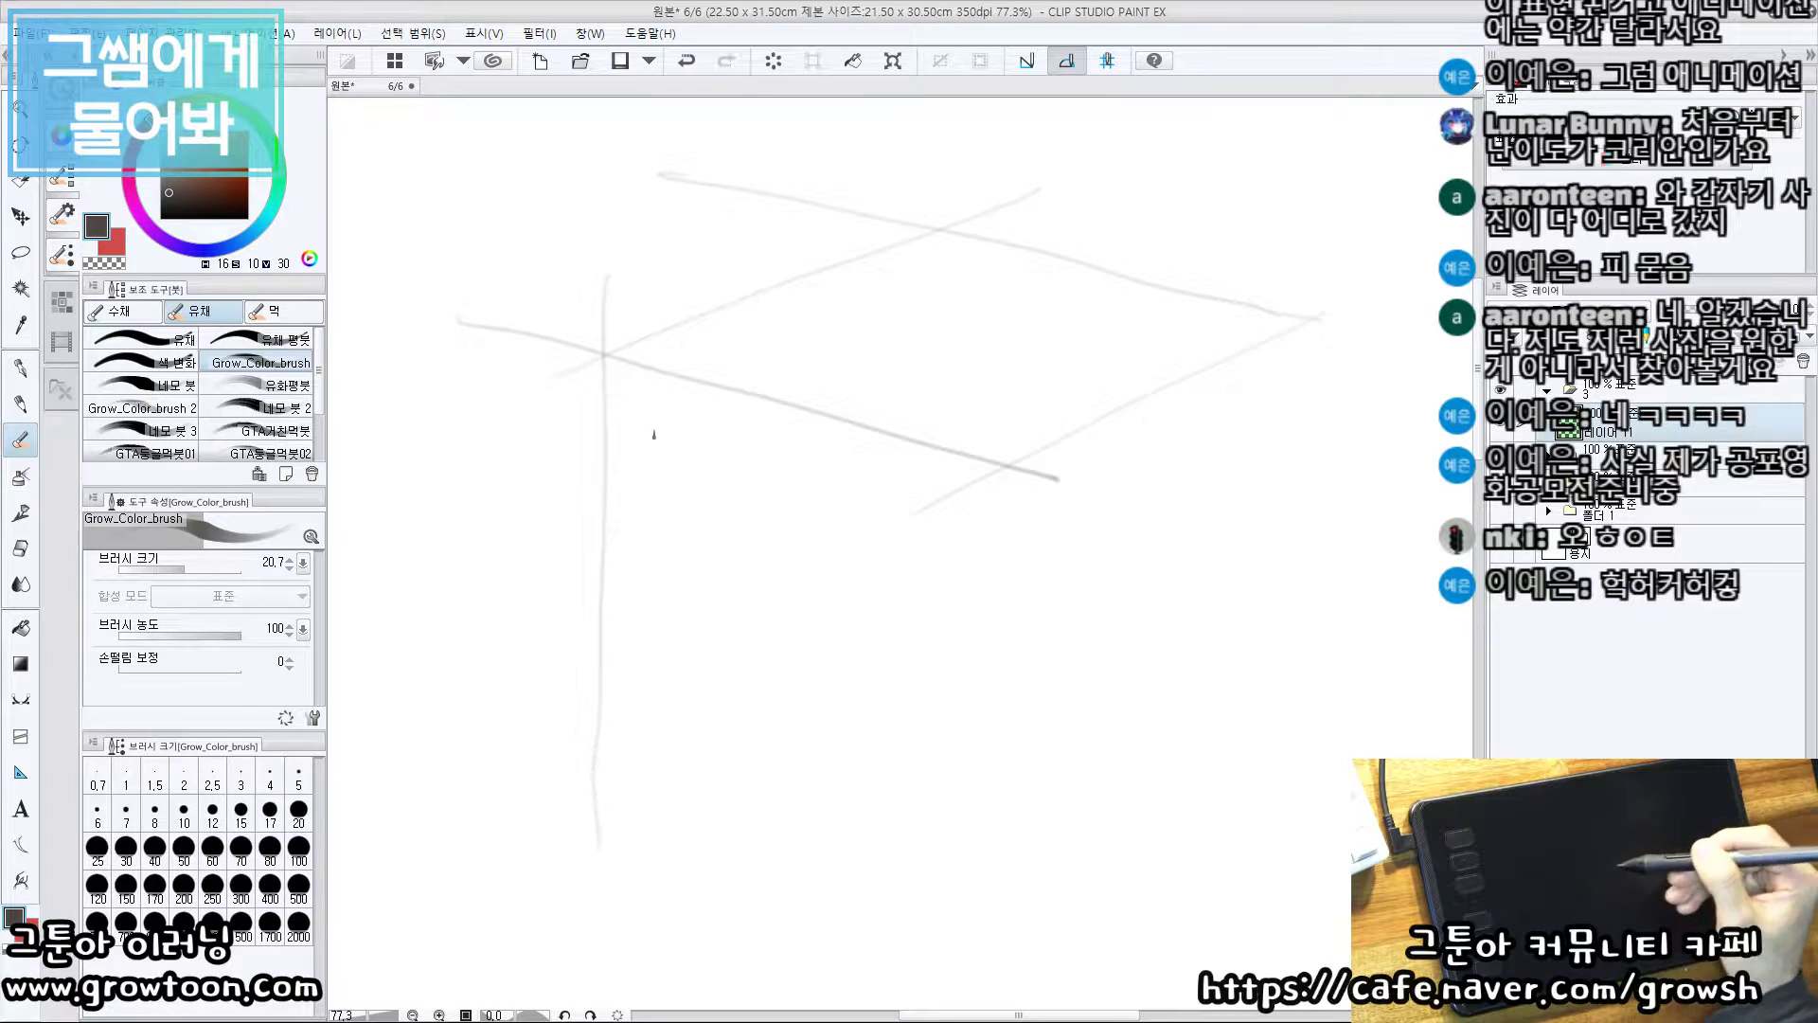
pyautogui.moveTo(607, 501); pyautogui.dragTo(613, 938)
pyautogui.moveTo(989, 408); pyautogui.dragTo(894, 405)
pyautogui.moveTo(912, 208); pyautogui.dragTo(889, 898)
pyautogui.hotkey('ctrl', 'z')
pyautogui.moveTo(909, 270); pyautogui.dragTo(908, 928)
# Sketch the box's right vertical edge downward from the top face's far right corner
pyautogui.moveTo(986, 656); pyautogui.dragTo(899, 654)
pyautogui.moveTo(1132, 484)
pyautogui.mouseDown()
pyautogui.moveTo(1050, 490)
pyautogui.moveTo(1039, 465)
pyautogui.mouseUp()
pyautogui.moveTo(1043, 344)
pyautogui.mouseDown()
pyautogui.moveTo(1016, 841)
pyautogui.moveTo(1046, 621)
pyautogui.moveTo(1046, 738)
pyautogui.mouseUp()
pyautogui.hotkey('ctrl', 'z')
pyautogui.moveTo(997, 599); pyautogui.dragTo(1037, 599)
pyautogui.hotkey('ctrl', 'z')
pyautogui.moveTo(1051, 322); pyautogui.dragTo(1035, 860)
# Sketch the bottom edge of the box's left face, sloping down to the front vertical edge
pyautogui.moveTo(860, 662)
pyautogui.mouseDown()
pyautogui.moveTo(935, 525)
pyautogui.moveTo(918, 533)
pyautogui.moveTo(945, 562)
pyautogui.mouseUp()
pyautogui.moveTo(577, 458); pyautogui.dragTo(748, 653)
pyautogui.moveTo(815, 663); pyautogui.dragTo(727, 634)
pyautogui.moveTo(522, 671); pyautogui.dragTo(841, 839)
pyautogui.hotkey('ctrl', 'z')
pyautogui.hotkey('ctrl', 'z')
pyautogui.moveTo(527, 699); pyautogui.dragTo(852, 822)
pyautogui.moveTo(900, 660); pyautogui.dragTo(872, 588)
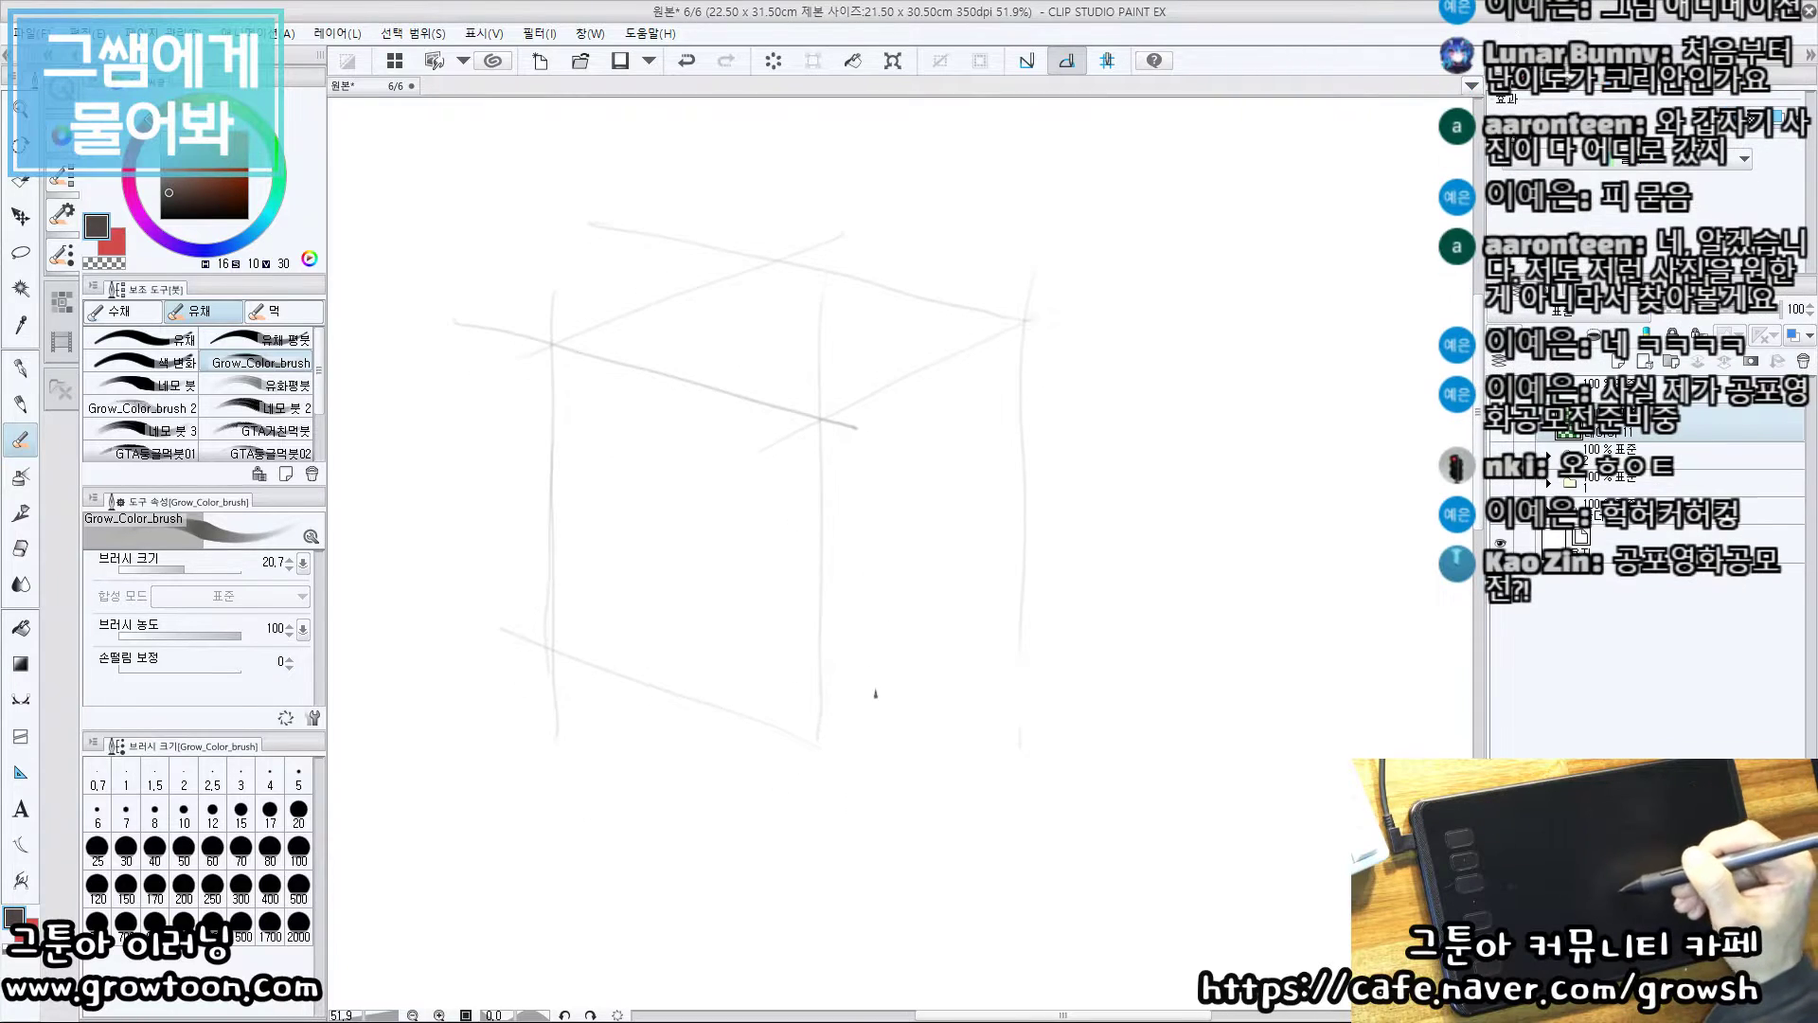
# Sketch the bottom edge of the box's right face from the front corner up to the right vertical edge
pyautogui.moveTo(809, 769); pyautogui.dragTo(1023, 655)
pyautogui.hotkey('ctrl', 'z')
pyautogui.moveTo(807, 761); pyautogui.dragTo(1024, 638)
pyautogui.moveTo(889, 715); pyautogui.dragTo(1040, 622)
pyautogui.moveTo(941, 584); pyautogui.dragTo(980, 580)
pyautogui.moveTo(804, 564); pyautogui.dragTo(886, 562)
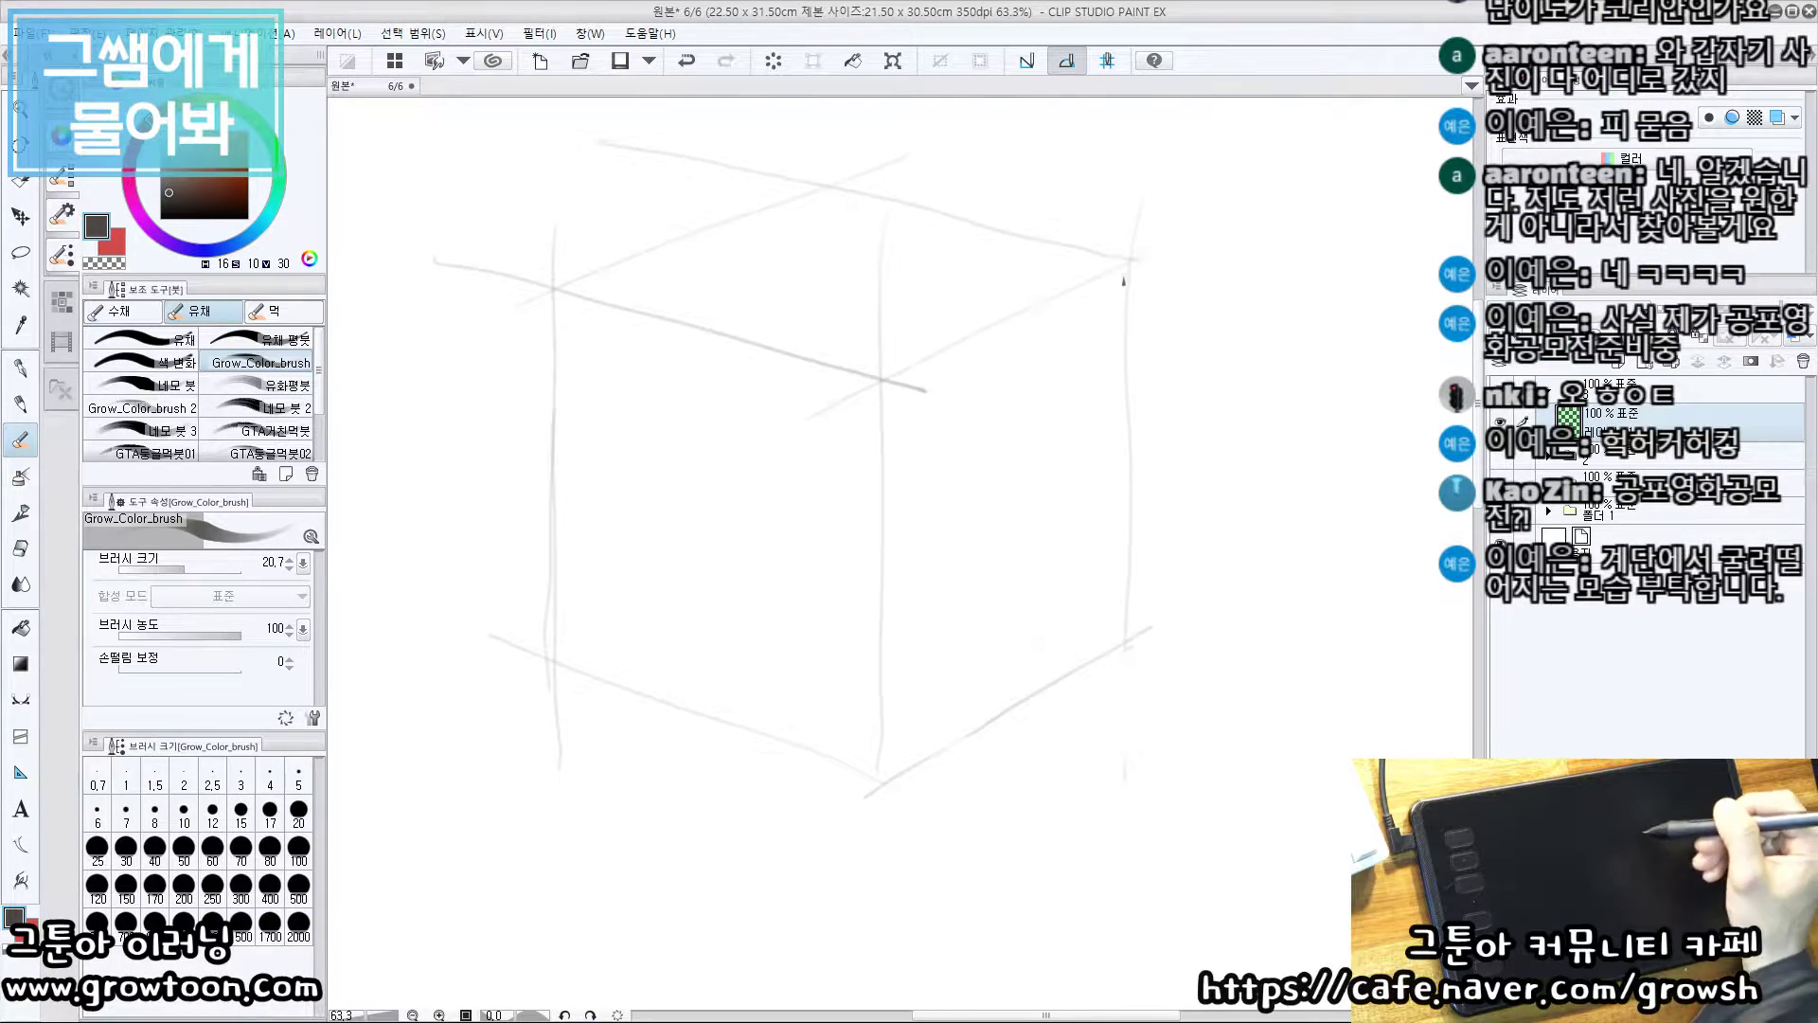
# Erase the whole box sketch with a very large eraser of size 613.4
pyautogui.scroll(1, 918, 353)
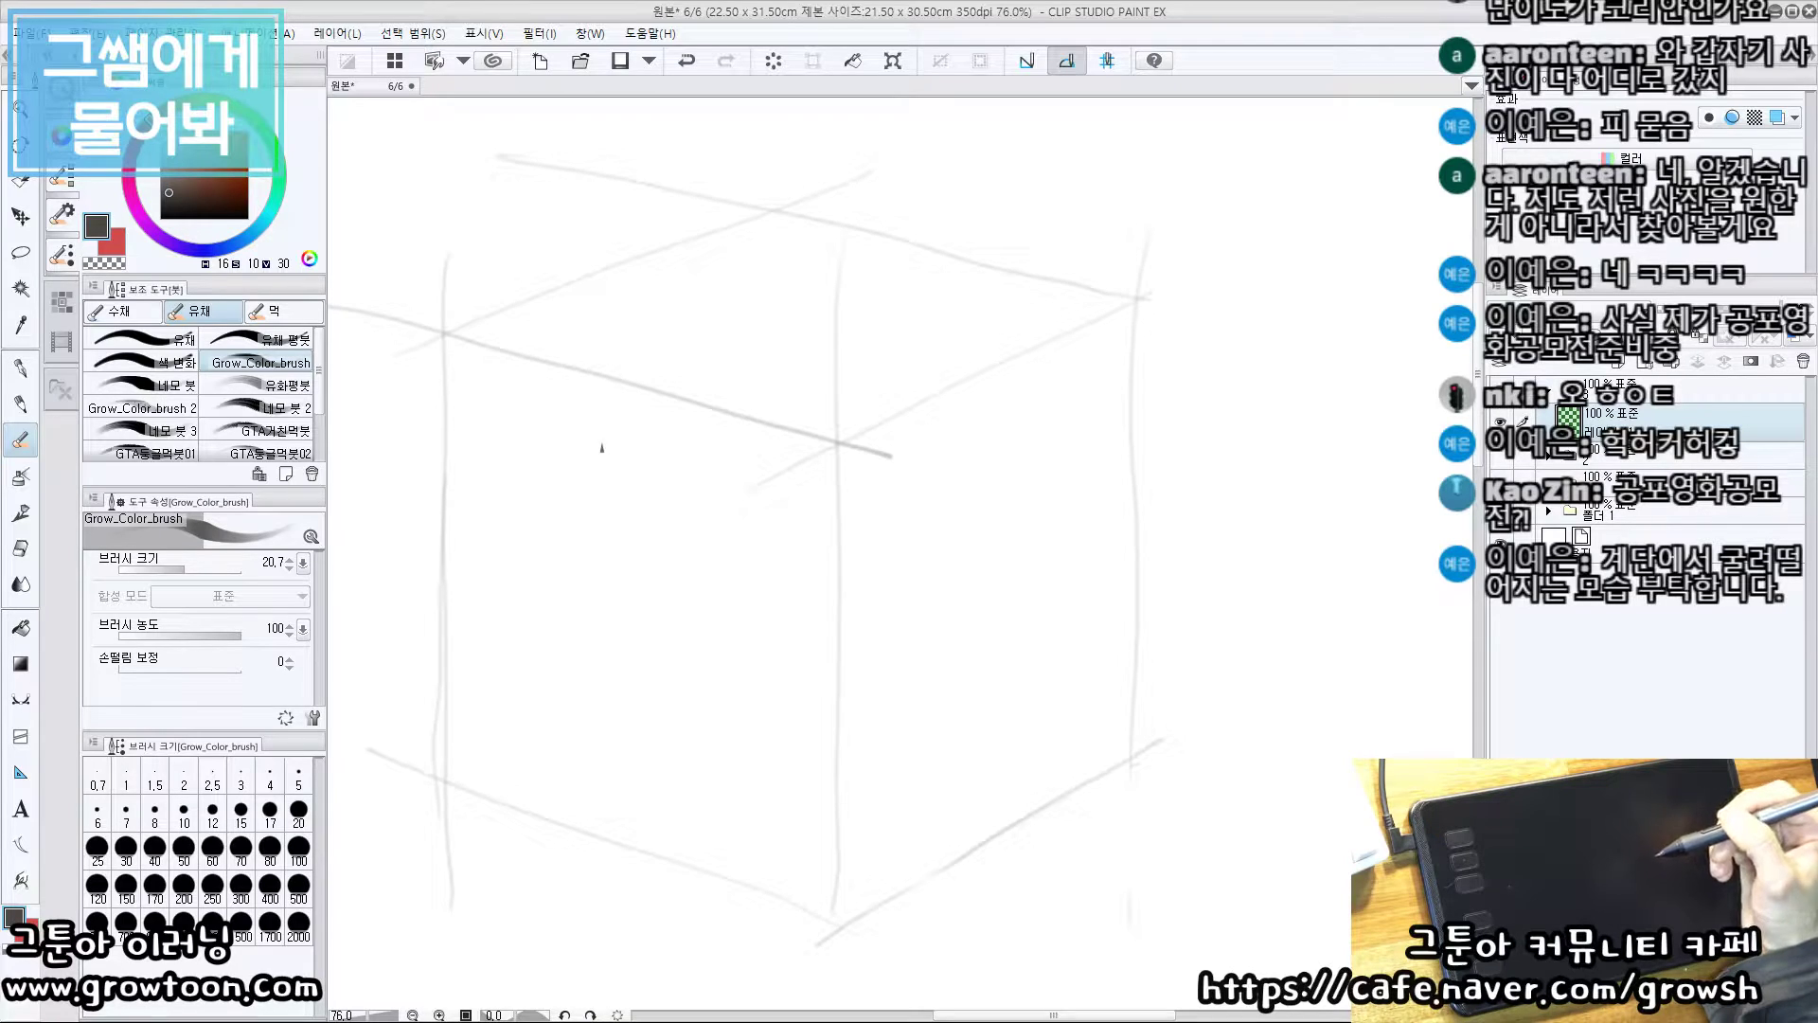
pyautogui.scroll(-2, 866, 405)
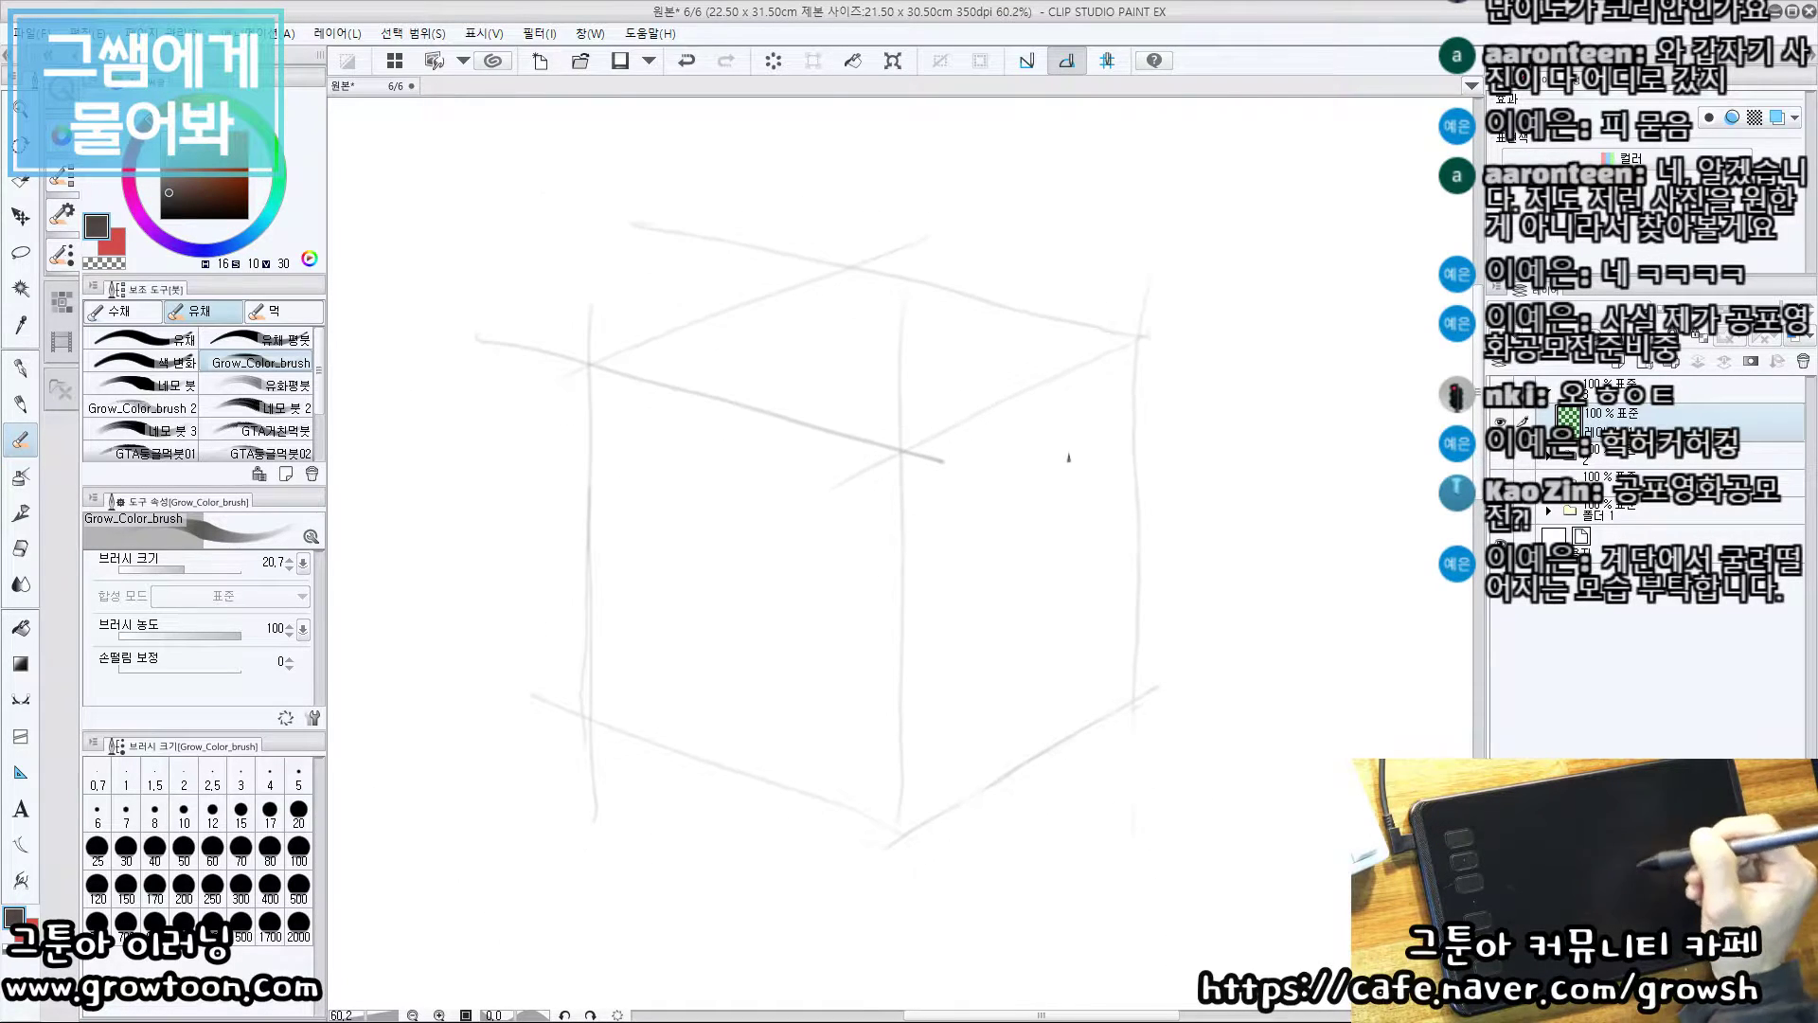
pyautogui.press('e')
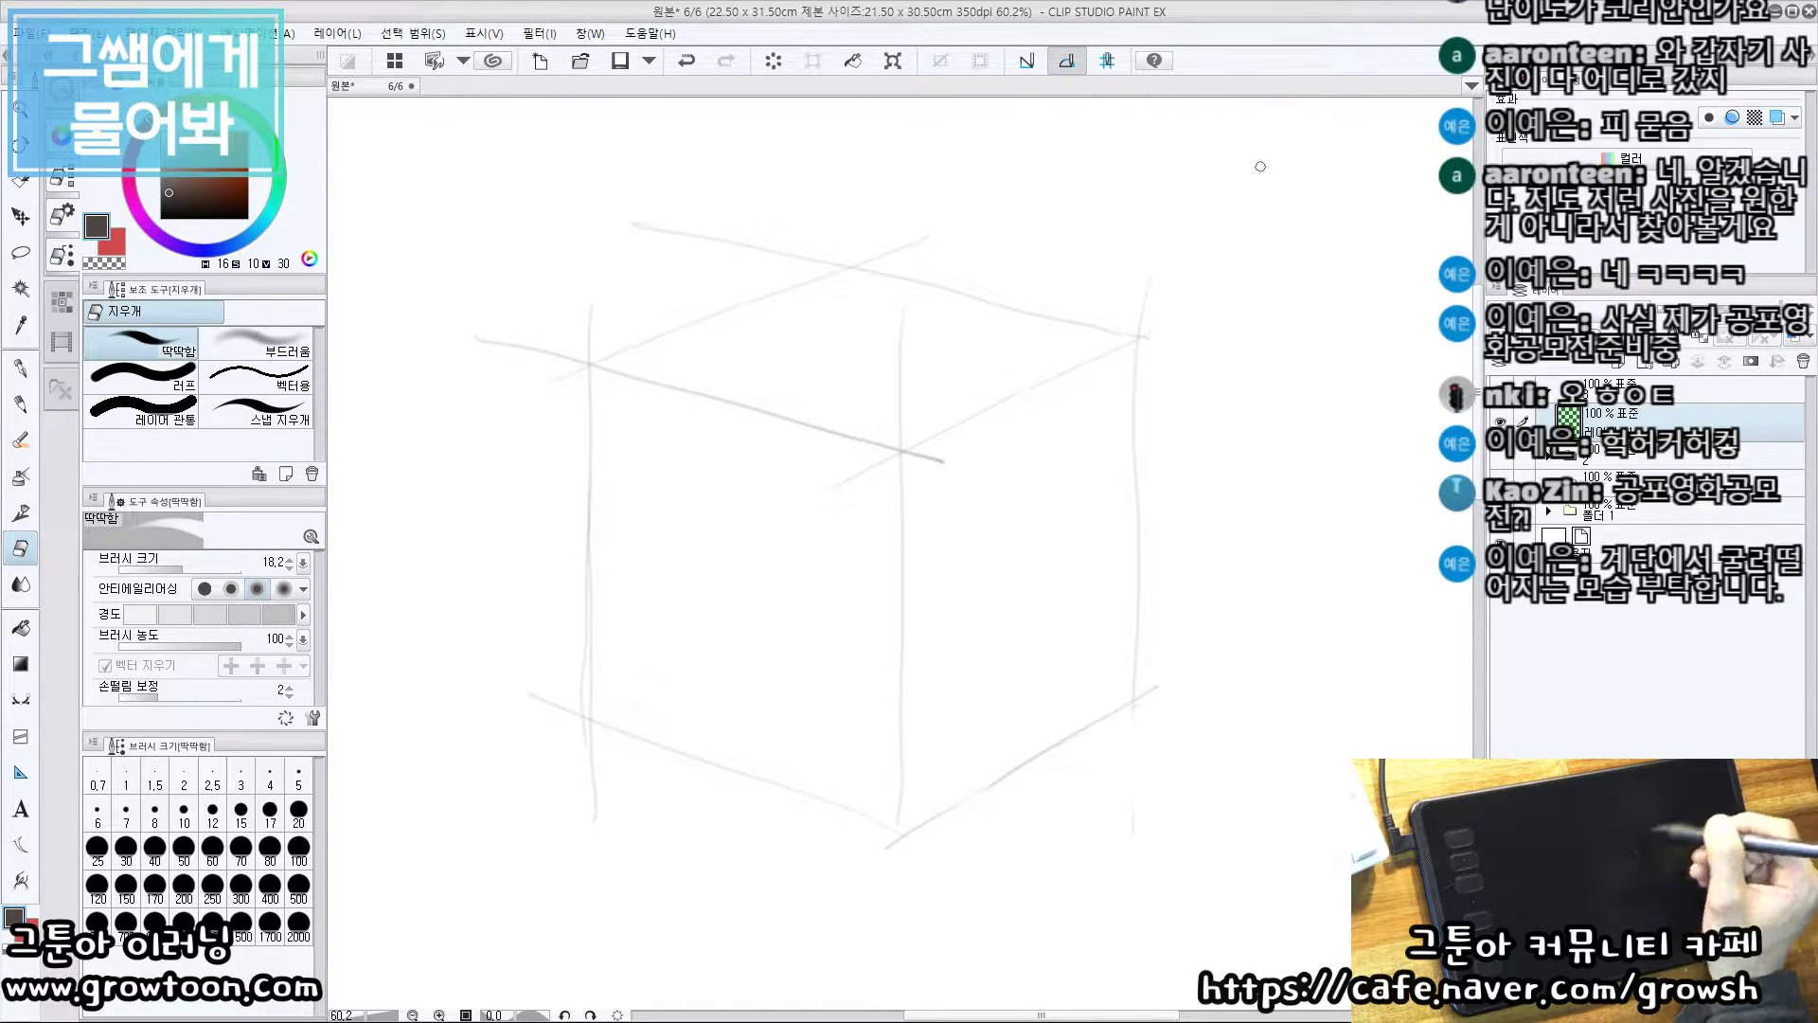
pyautogui.press('b')
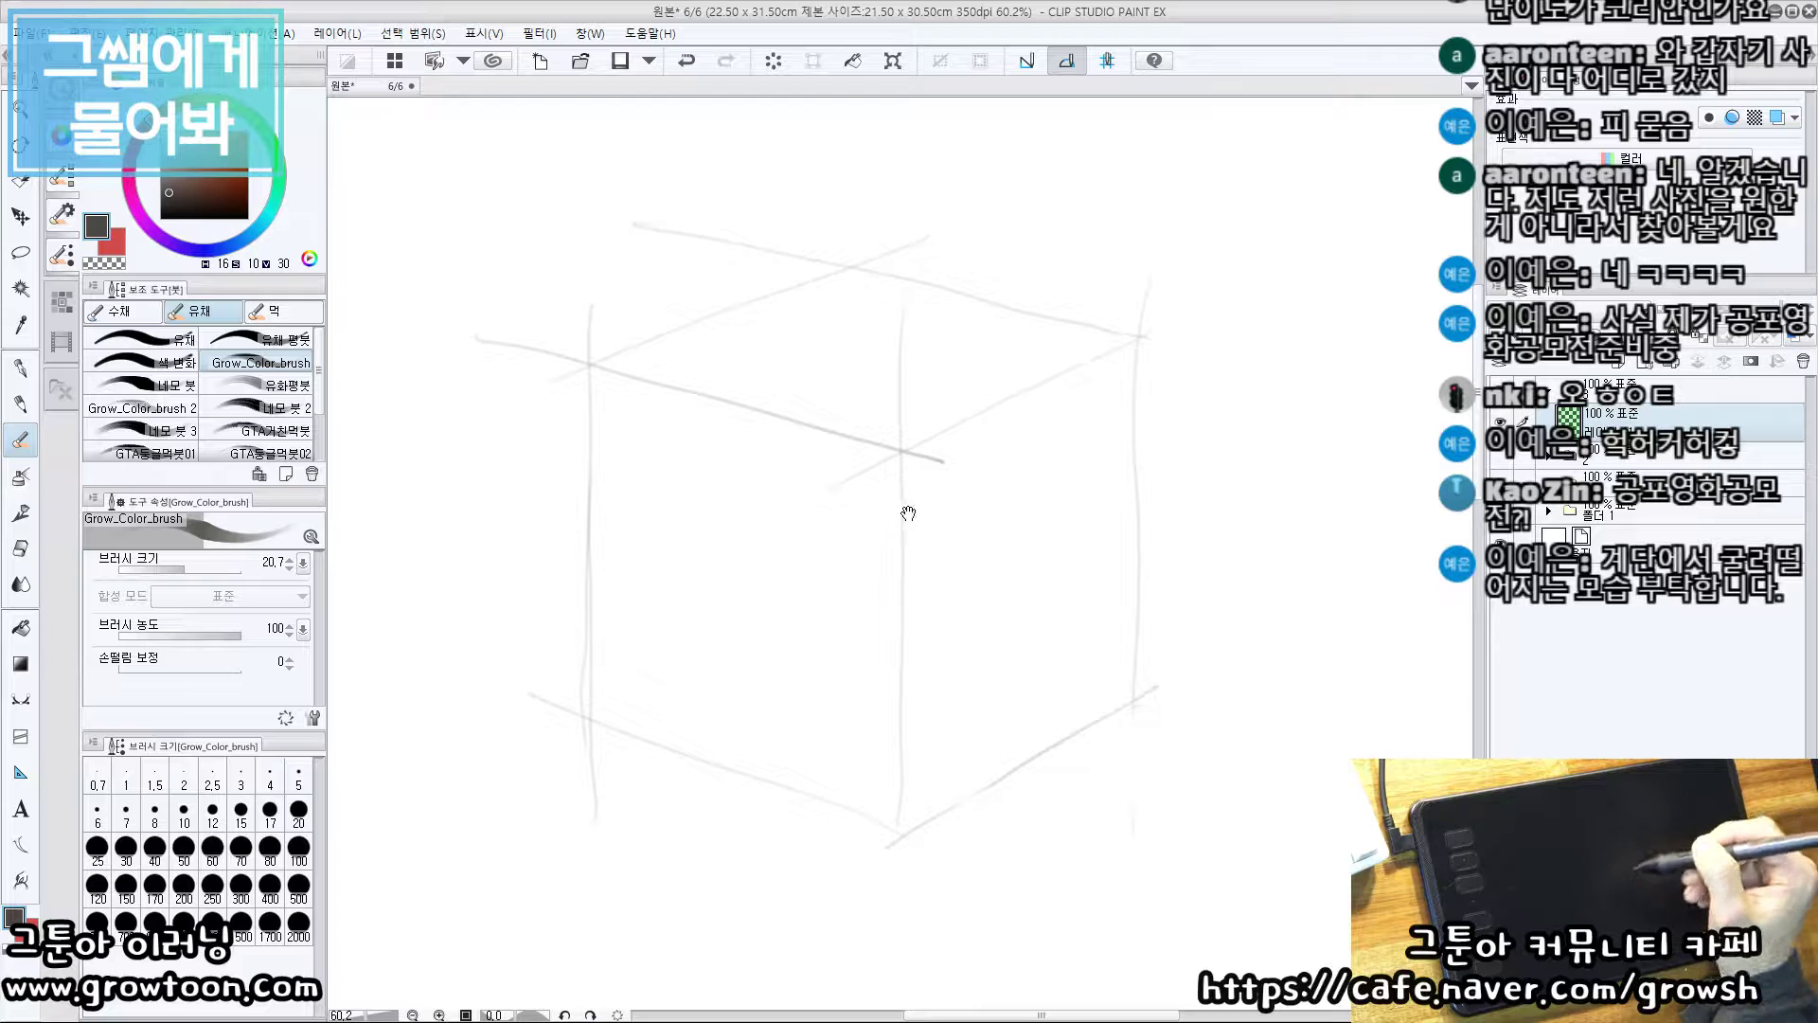
pyautogui.press('e')
pyautogui.moveTo(707, 409)
pyautogui.mouseDown()
pyautogui.moveTo(847, 723)
pyautogui.moveTo(1247, 691)
pyautogui.mouseUp()
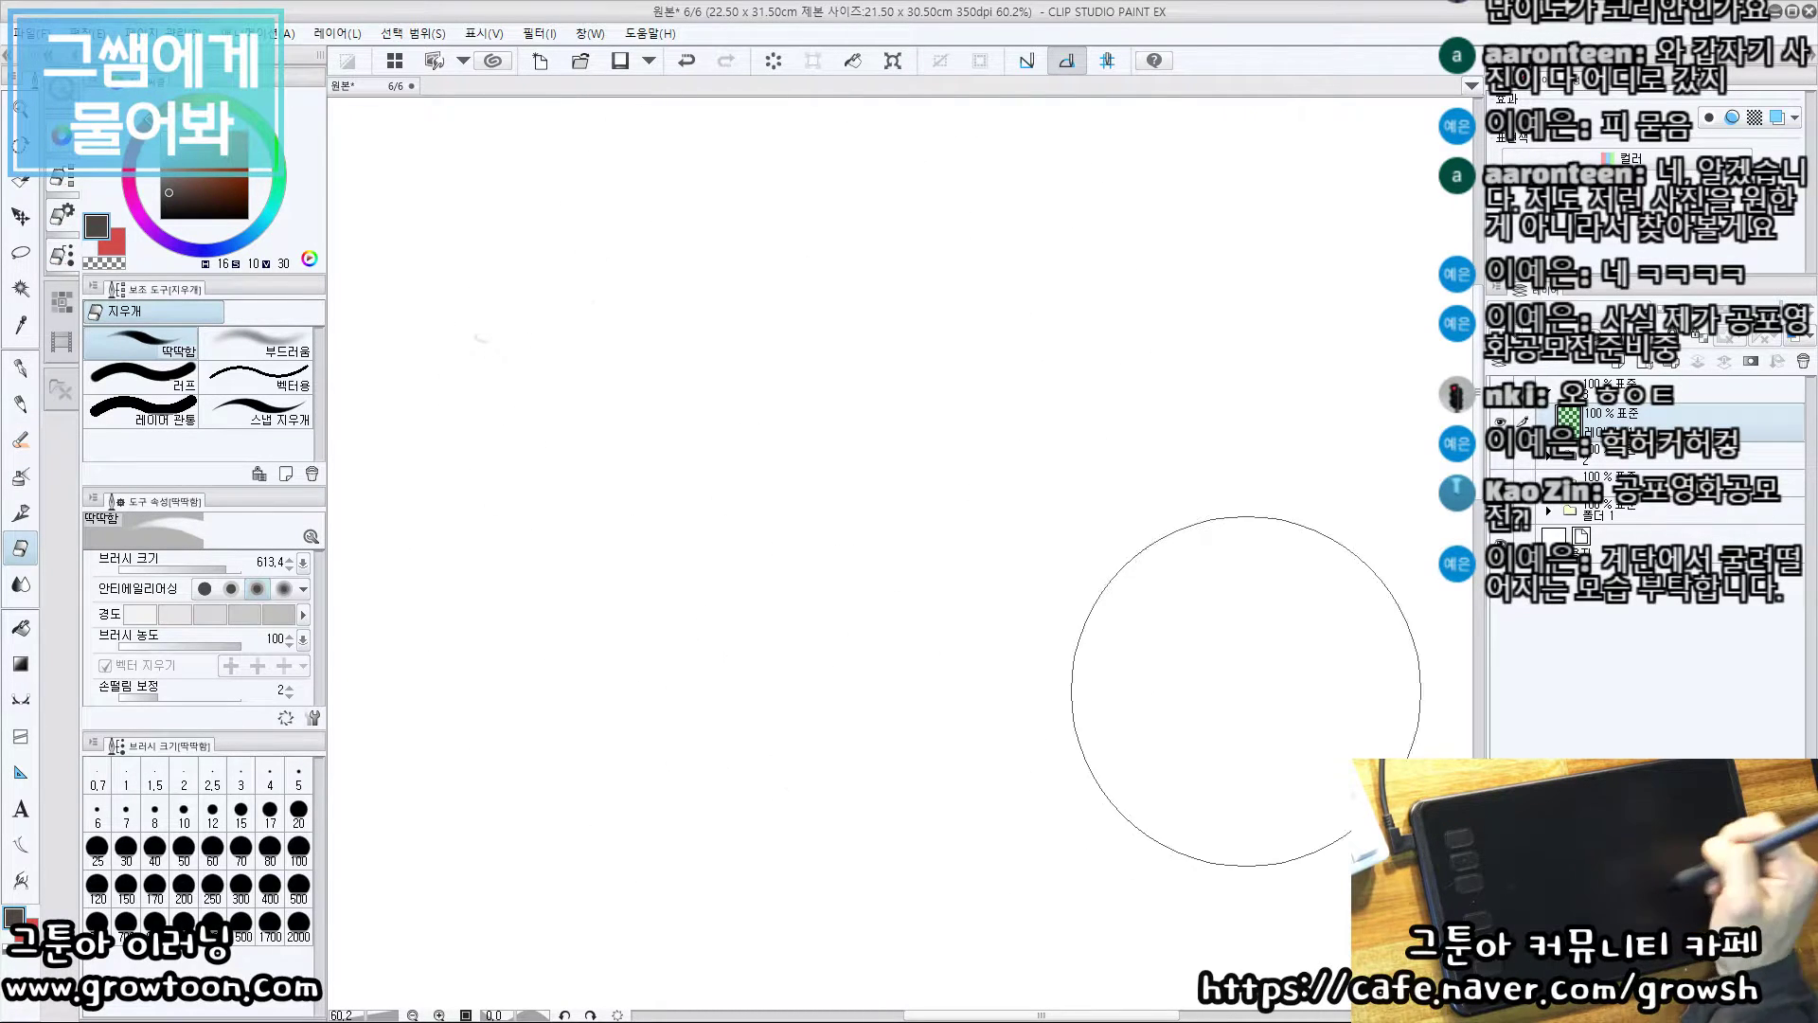
# Sketch the narrow right face of a new tilted box with the Grow_Color_brush
pyautogui.press('b')
pyautogui.moveTo(895, 367); pyautogui.dragTo(979, 777)
pyautogui.moveTo(961, 207); pyautogui.dragTo(881, 469)
pyautogui.moveTo(961, 190); pyautogui.dragTo(1012, 425)
pyautogui.hotkey('ctrl', 'z')
pyautogui.moveTo(969, 186); pyautogui.dragTo(1028, 538)
pyautogui.moveTo(1025, 462); pyautogui.dragTo(970, 829)
# Sketch the tilted box's top face and close its front face with a left edge and a bottom edge
pyautogui.moveTo(712, 443); pyautogui.dragTo(778, 447)
pyautogui.moveTo(589, 502)
pyautogui.mouseDown()
pyautogui.moveTo(1012, 436)
pyautogui.moveTo(952, 429)
pyautogui.moveTo(485, 524)
pyautogui.mouseUp()
pyautogui.hotkey('ctrl', 'z')
pyautogui.moveTo(725, 400); pyautogui.dragTo(740, 391)
pyautogui.moveTo(628, 327); pyautogui.dragTo(1032, 204)
pyautogui.moveTo(682, 317); pyautogui.dragTo(521, 516)
pyautogui.hotkey('ctrl', 'z')
pyautogui.moveTo(710, 284); pyautogui.dragTo(543, 509)
pyautogui.moveTo(541, 503)
pyautogui.mouseDown()
pyautogui.moveTo(656, 852)
pyautogui.moveTo(1080, 763)
pyautogui.mouseUp()
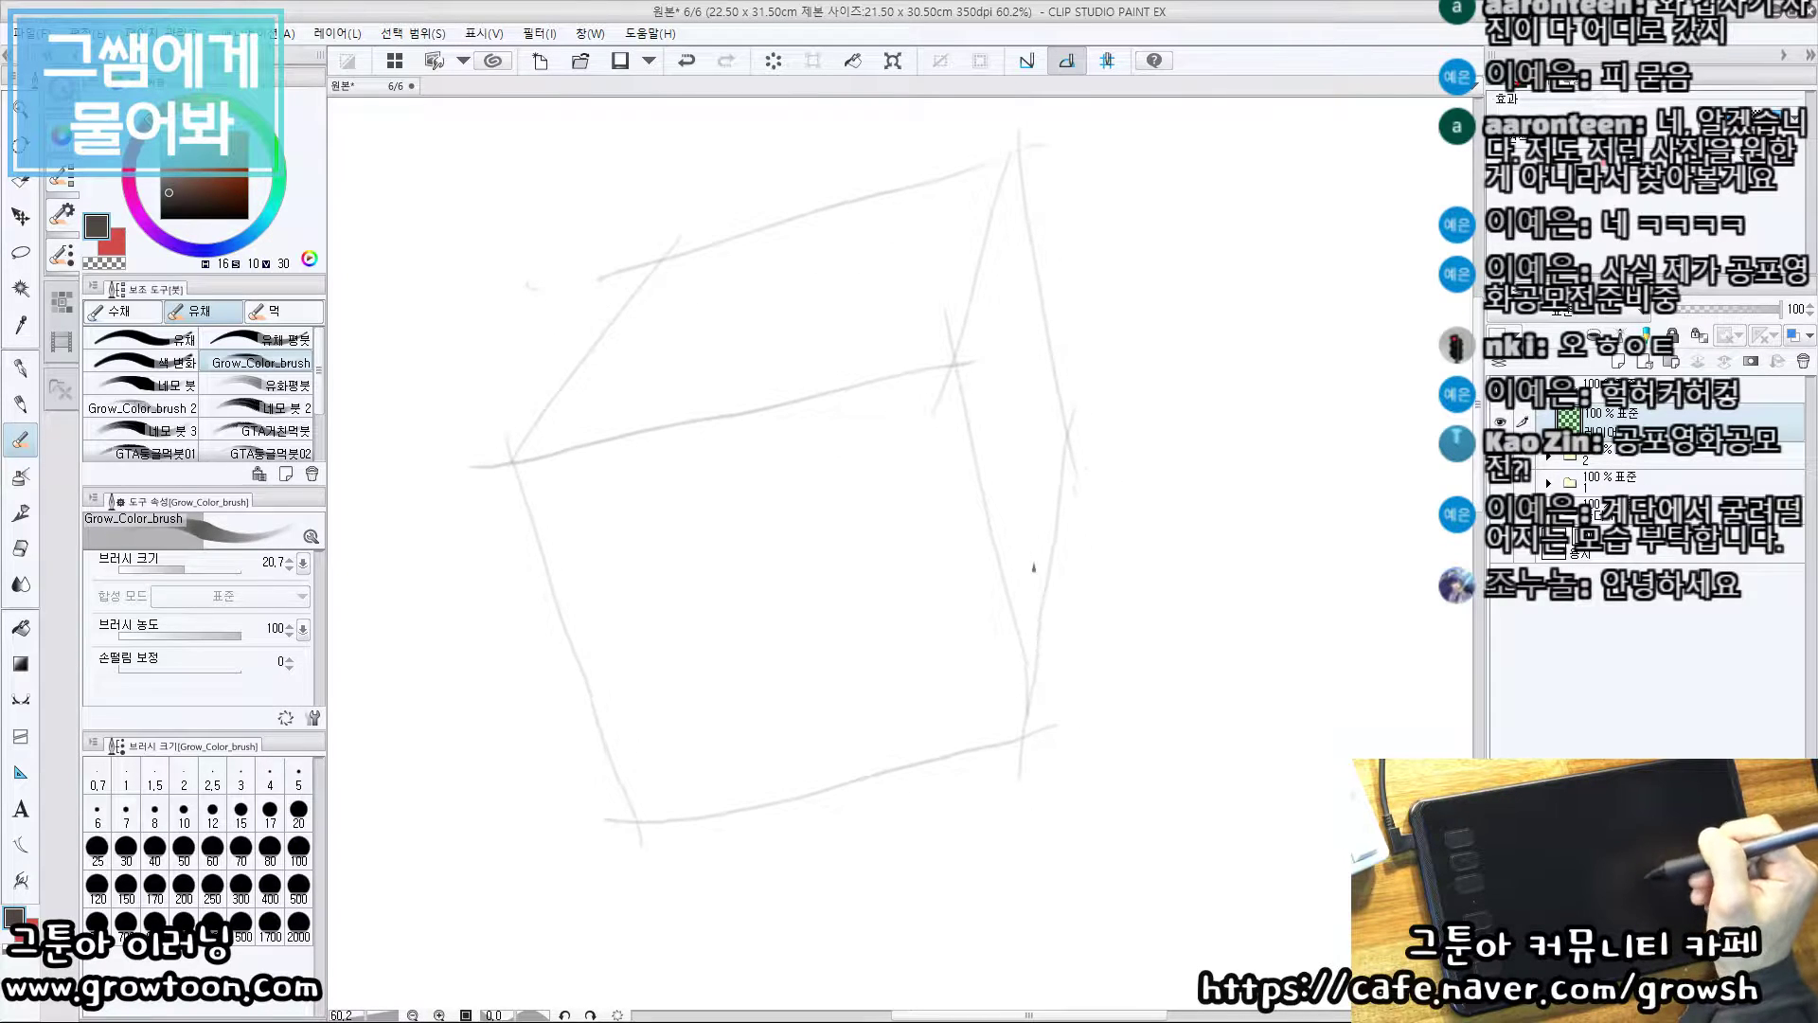
# Erase the lower part of the tilted box's narrow right face
pyautogui.press('e')
pyautogui.moveTo(1075, 469)
pyautogui.mouseDown()
pyautogui.moveTo(1067, 610)
pyautogui.moveTo(1032, 683)
pyautogui.mouseUp()
pyautogui.press('b')
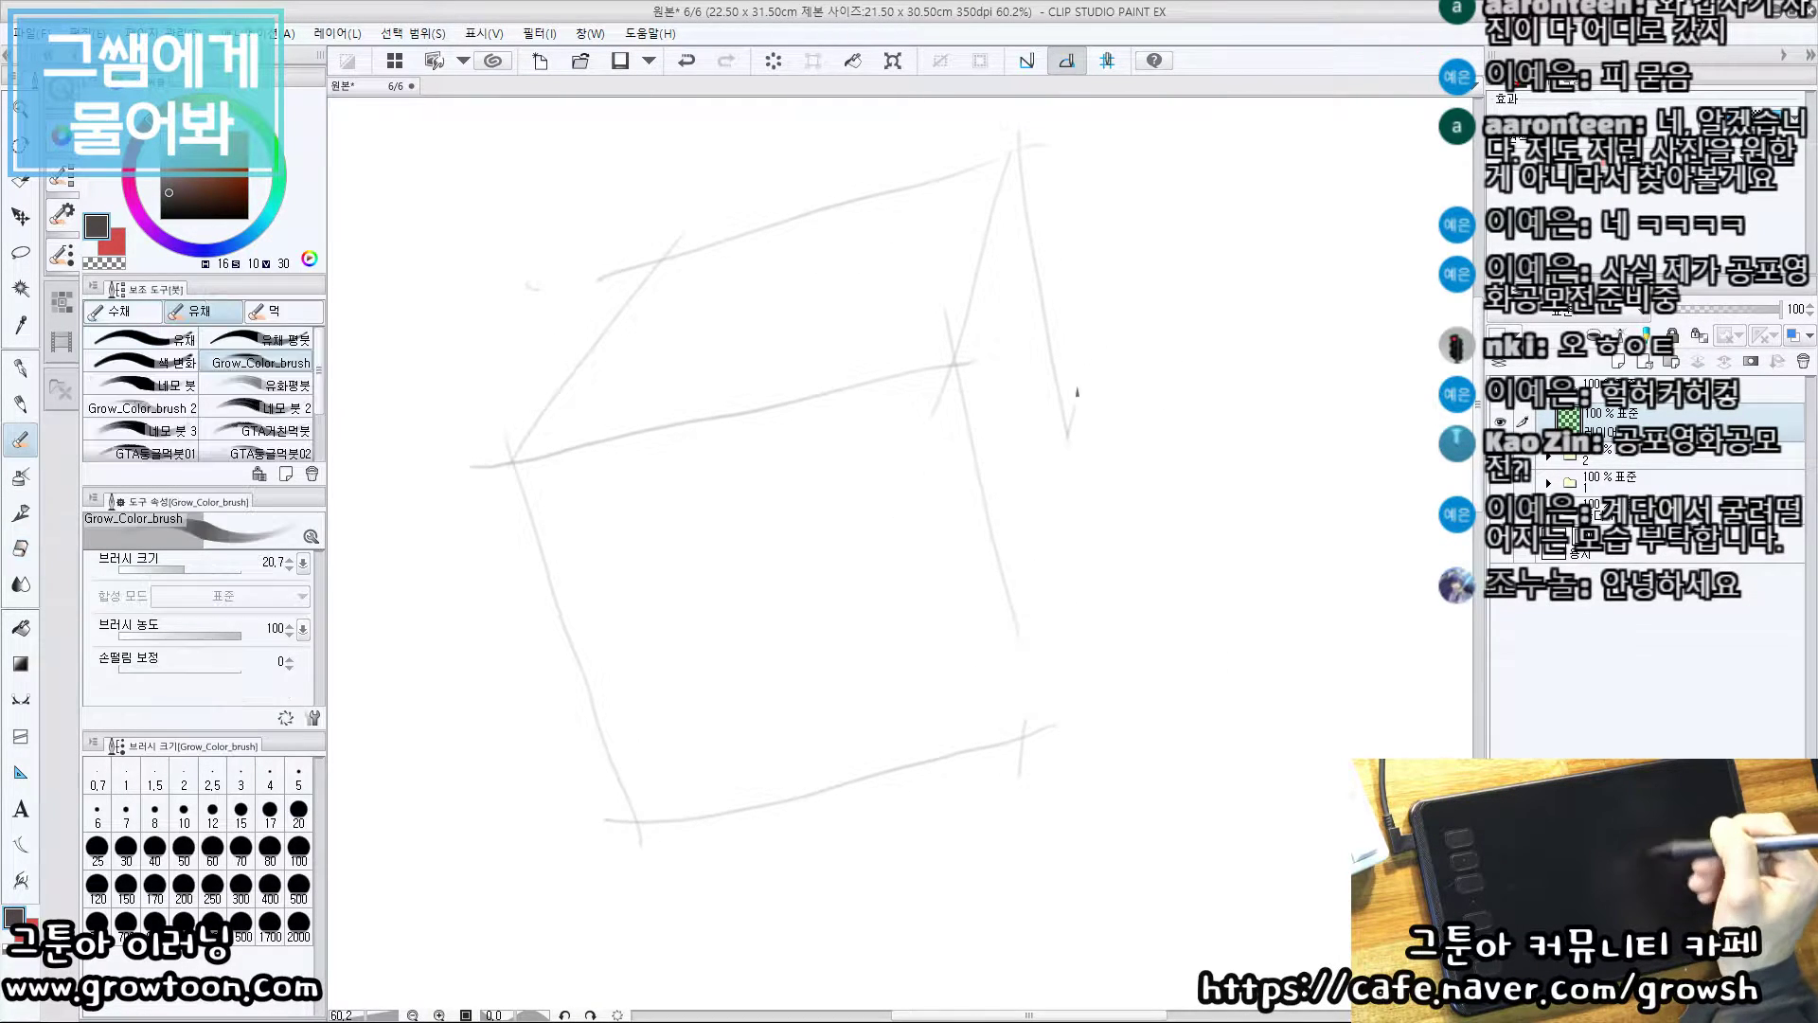
# Redraw the lower edges of the narrow right face and add a short curve near the front face's bottom edge
pyautogui.hotkey('ctrl', 'z')
pyautogui.moveTo(1021, 591)
pyautogui.mouseDown()
pyautogui.moveTo(1038, 650)
pyautogui.moveTo(1072, 613)
pyautogui.mouseUp()
pyautogui.moveTo(1049, 432); pyautogui.dragTo(1064, 506)
pyautogui.moveTo(1046, 539)
pyautogui.mouseDown()
pyautogui.moveTo(1056, 579)
pyautogui.moveTo(1010, 727)
pyautogui.mouseUp()
pyautogui.hotkey('ctrl', 'z')
pyautogui.moveTo(1062, 440); pyautogui.dragTo(1056, 694)
pyautogui.hotkey('ctrl', 'z')
pyautogui.moveTo(1069, 526); pyautogui.dragTo(1047, 777)
pyautogui.moveTo(939, 541); pyautogui.dragTo(973, 548)
pyautogui.scroll(1, 989, 574)
pyautogui.moveTo(1046, 746); pyautogui.dragTo(1071, 821)
pyautogui.moveTo(752, 805); pyautogui.dragTo(893, 792)
pyautogui.moveTo(715, 533)
pyautogui.mouseDown()
pyautogui.moveTo(909, 856)
pyautogui.moveTo(765, 820)
pyautogui.mouseUp()
pyautogui.hotkey('ctrl', 'z')
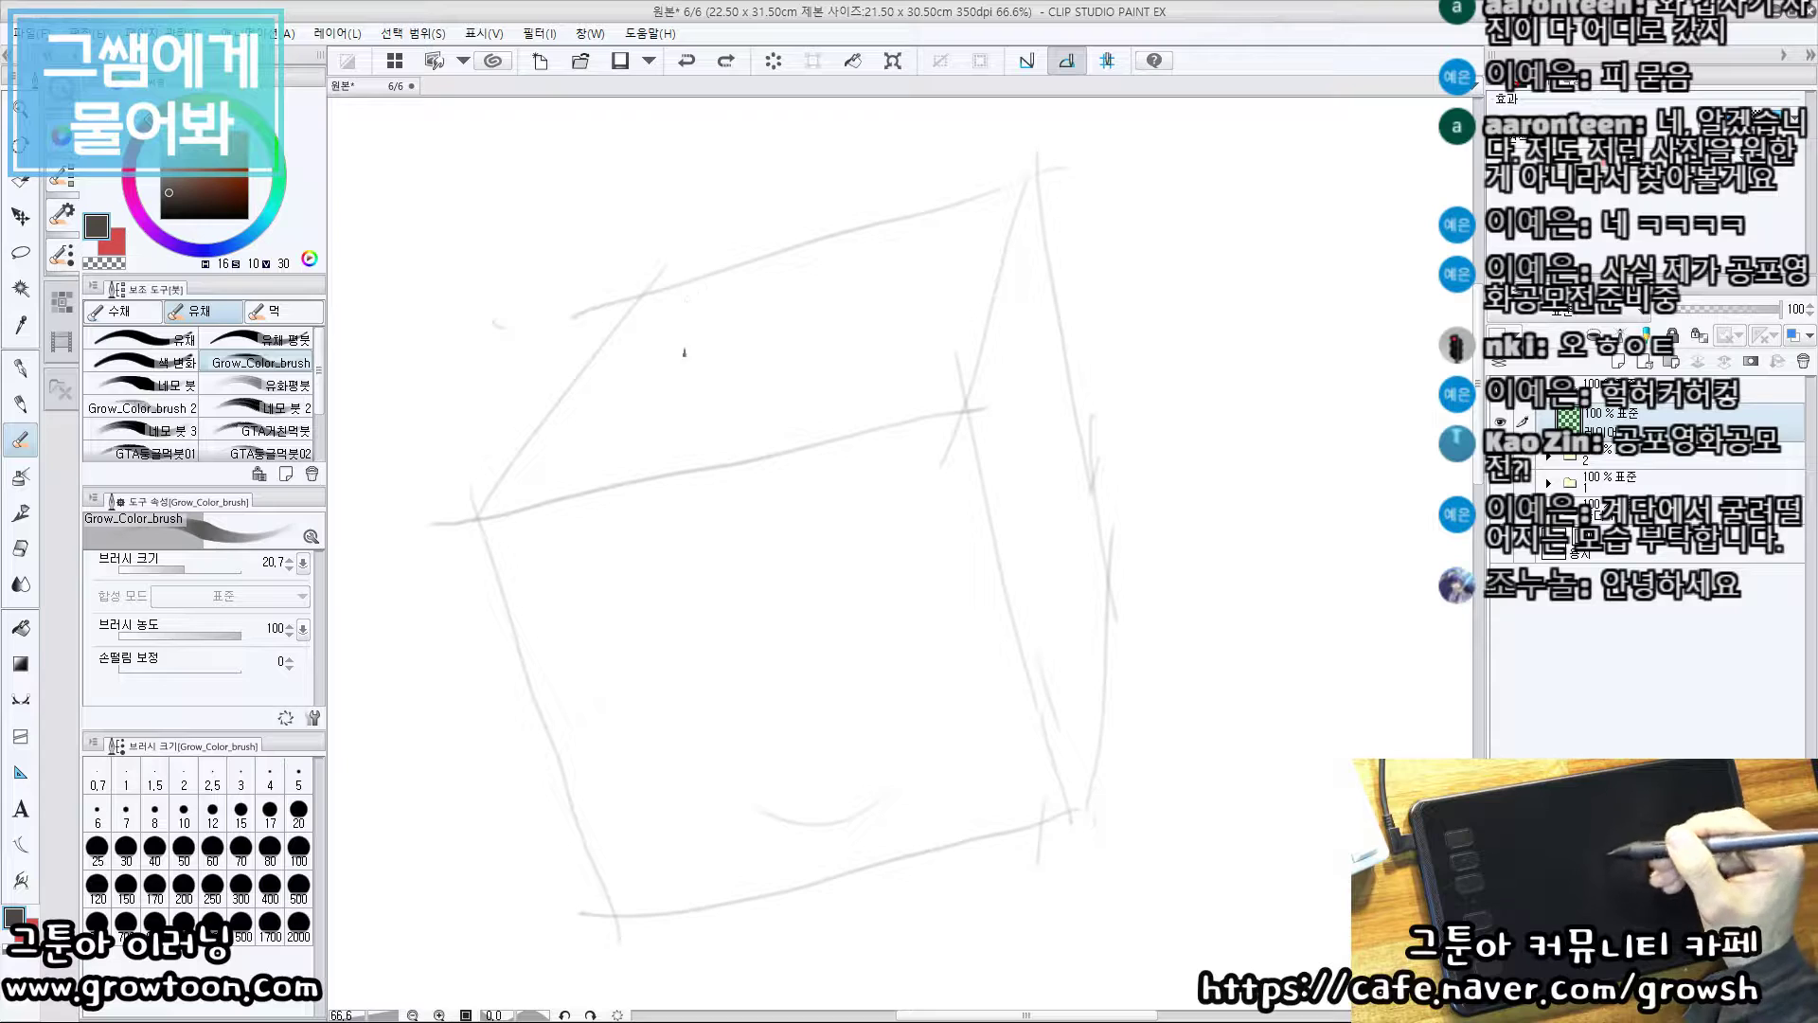
pyautogui.moveTo(627, 396); pyautogui.dragTo(800, 521)
pyautogui.hotkey('ctrl', 'z')
pyautogui.moveTo(670, 321); pyautogui.dragTo(919, 407)
pyautogui.hotkey('ctrl', 'z')
pyautogui.moveTo(780, 311); pyautogui.dragTo(867, 319)
pyautogui.moveTo(804, 734)
pyautogui.mouseDown()
pyautogui.moveTo(1043, 649)
pyautogui.moveTo(924, 668)
pyautogui.mouseUp()
pyautogui.hotkey('ctrl', 'z')
pyautogui.hotkey('ctrl', 'z')
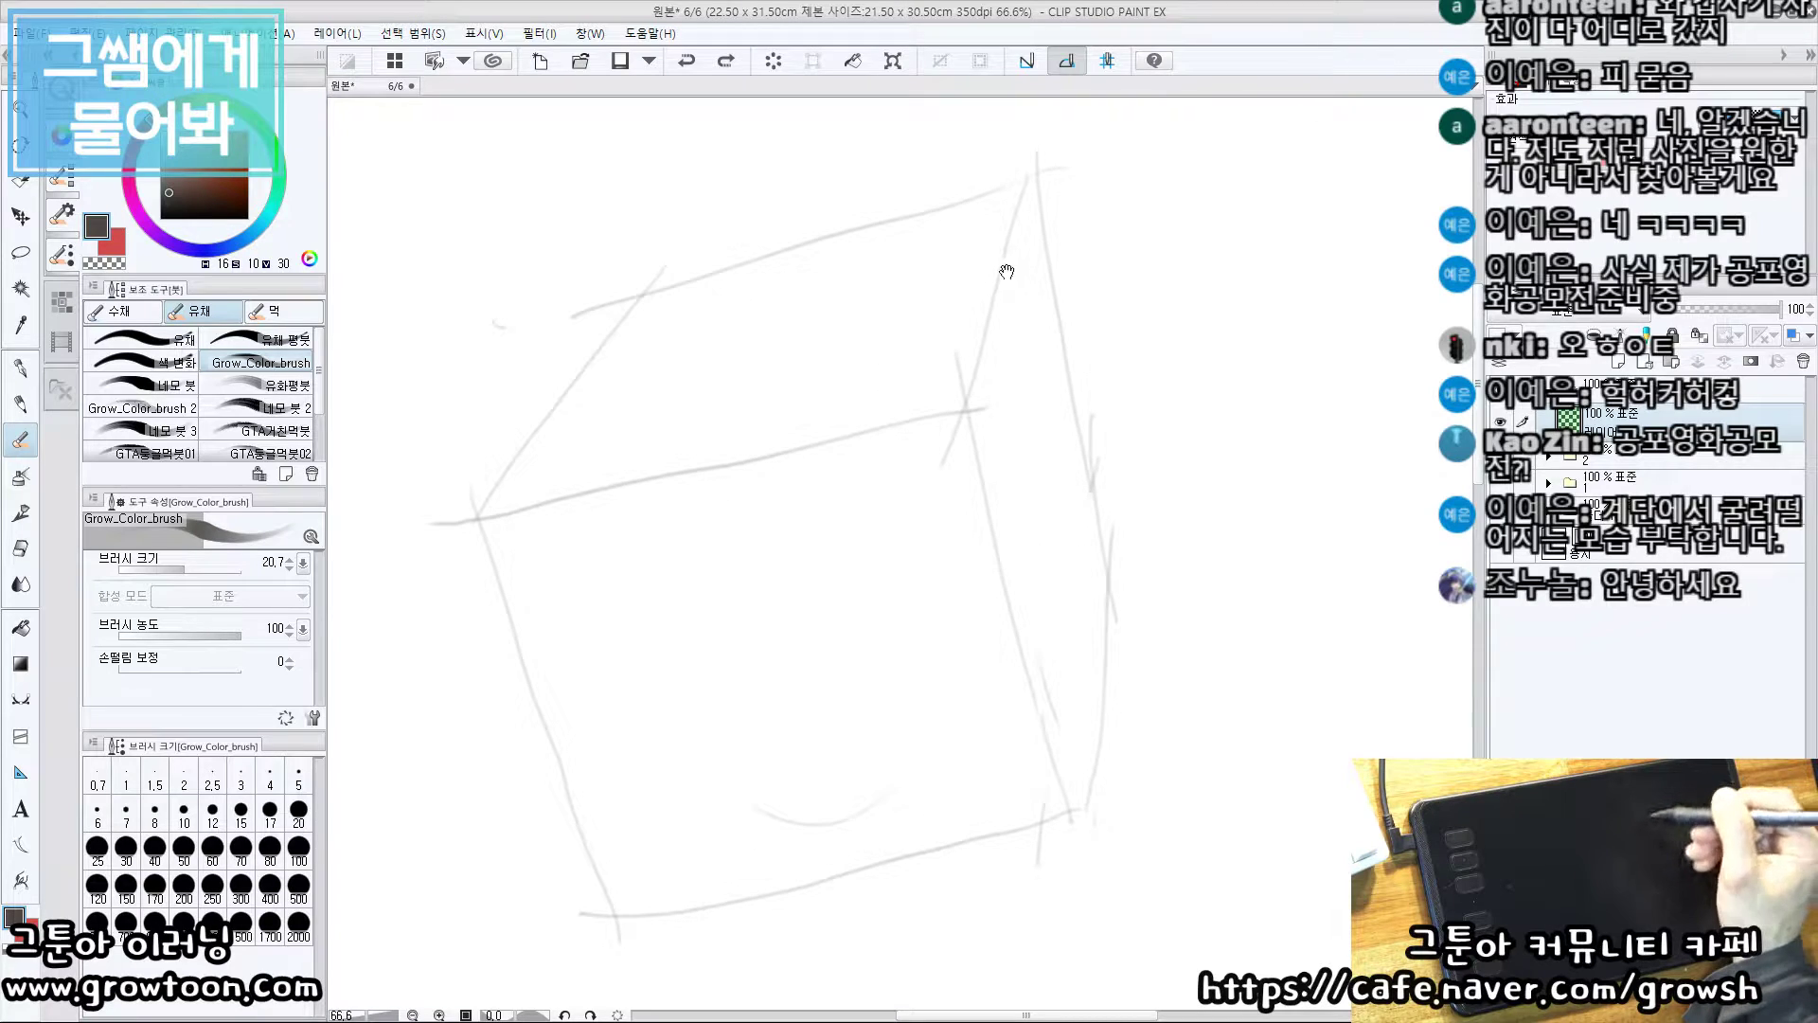
# Mark the midpoints of the four edges of the box's top face with short strokes
pyautogui.moveTo(857, 373); pyautogui.dragTo(846, 363)
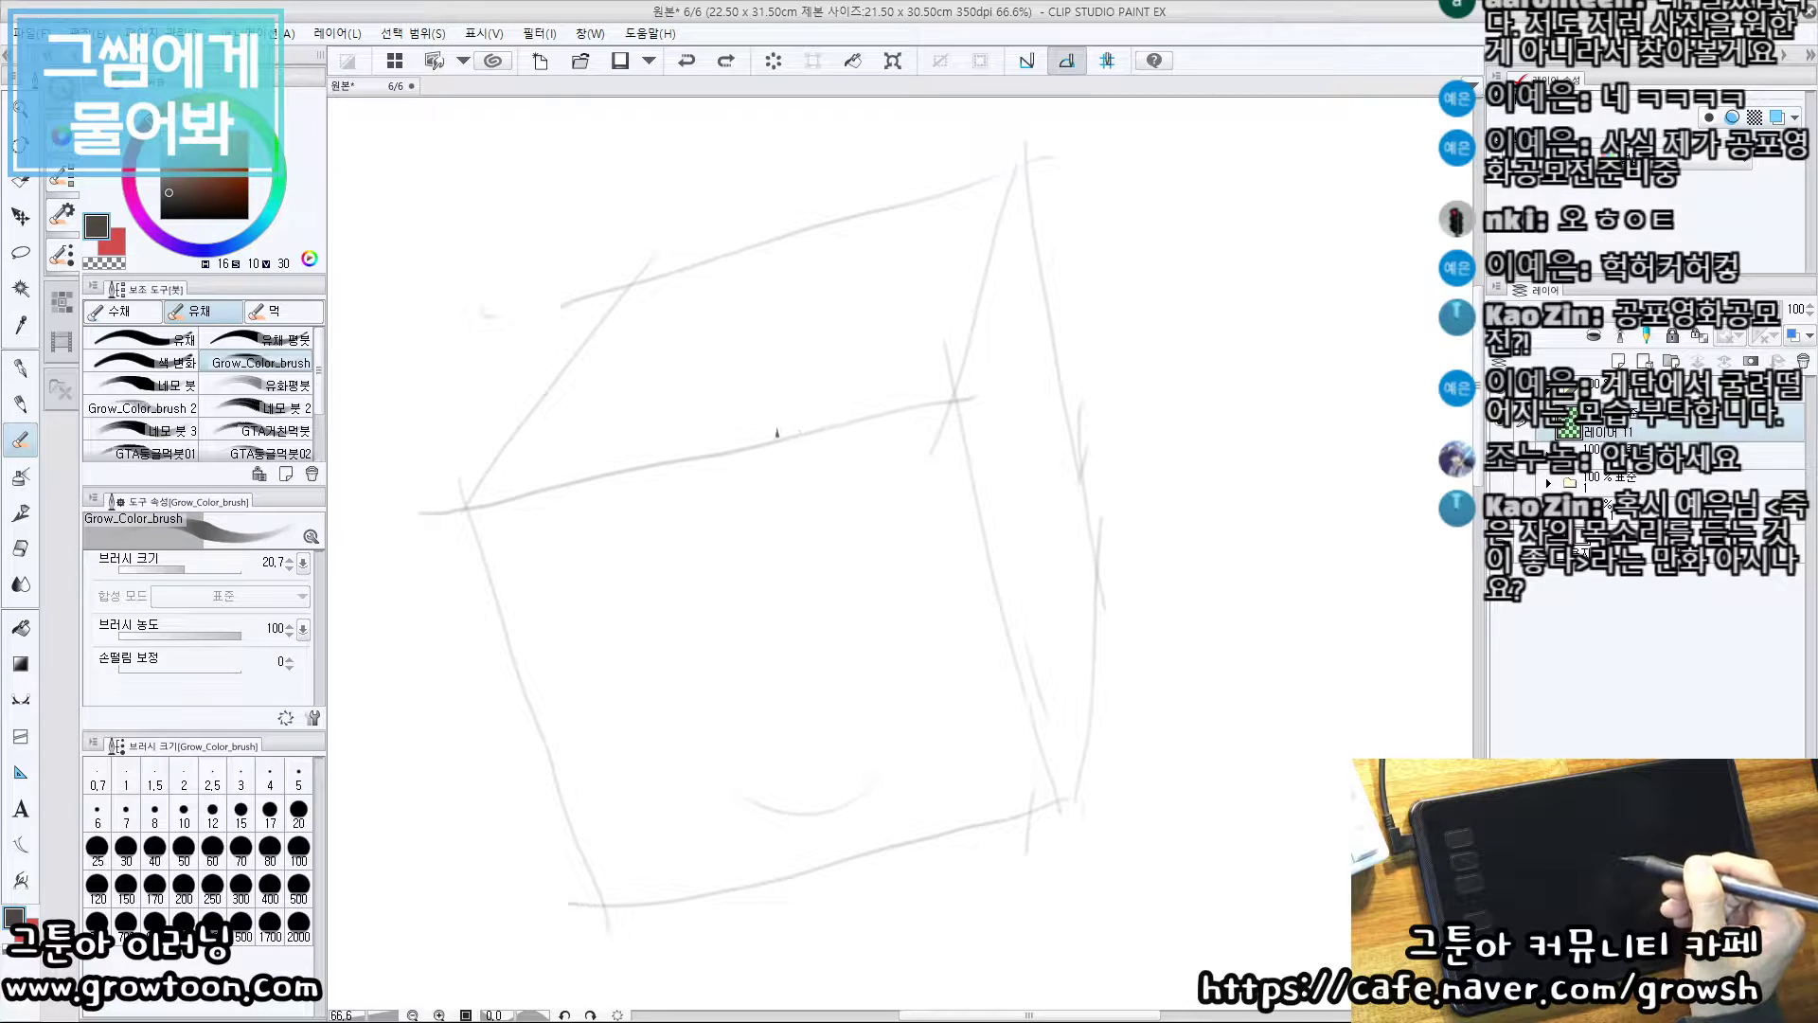
pyautogui.moveTo(777, 379); pyautogui.dragTo(669, 445)
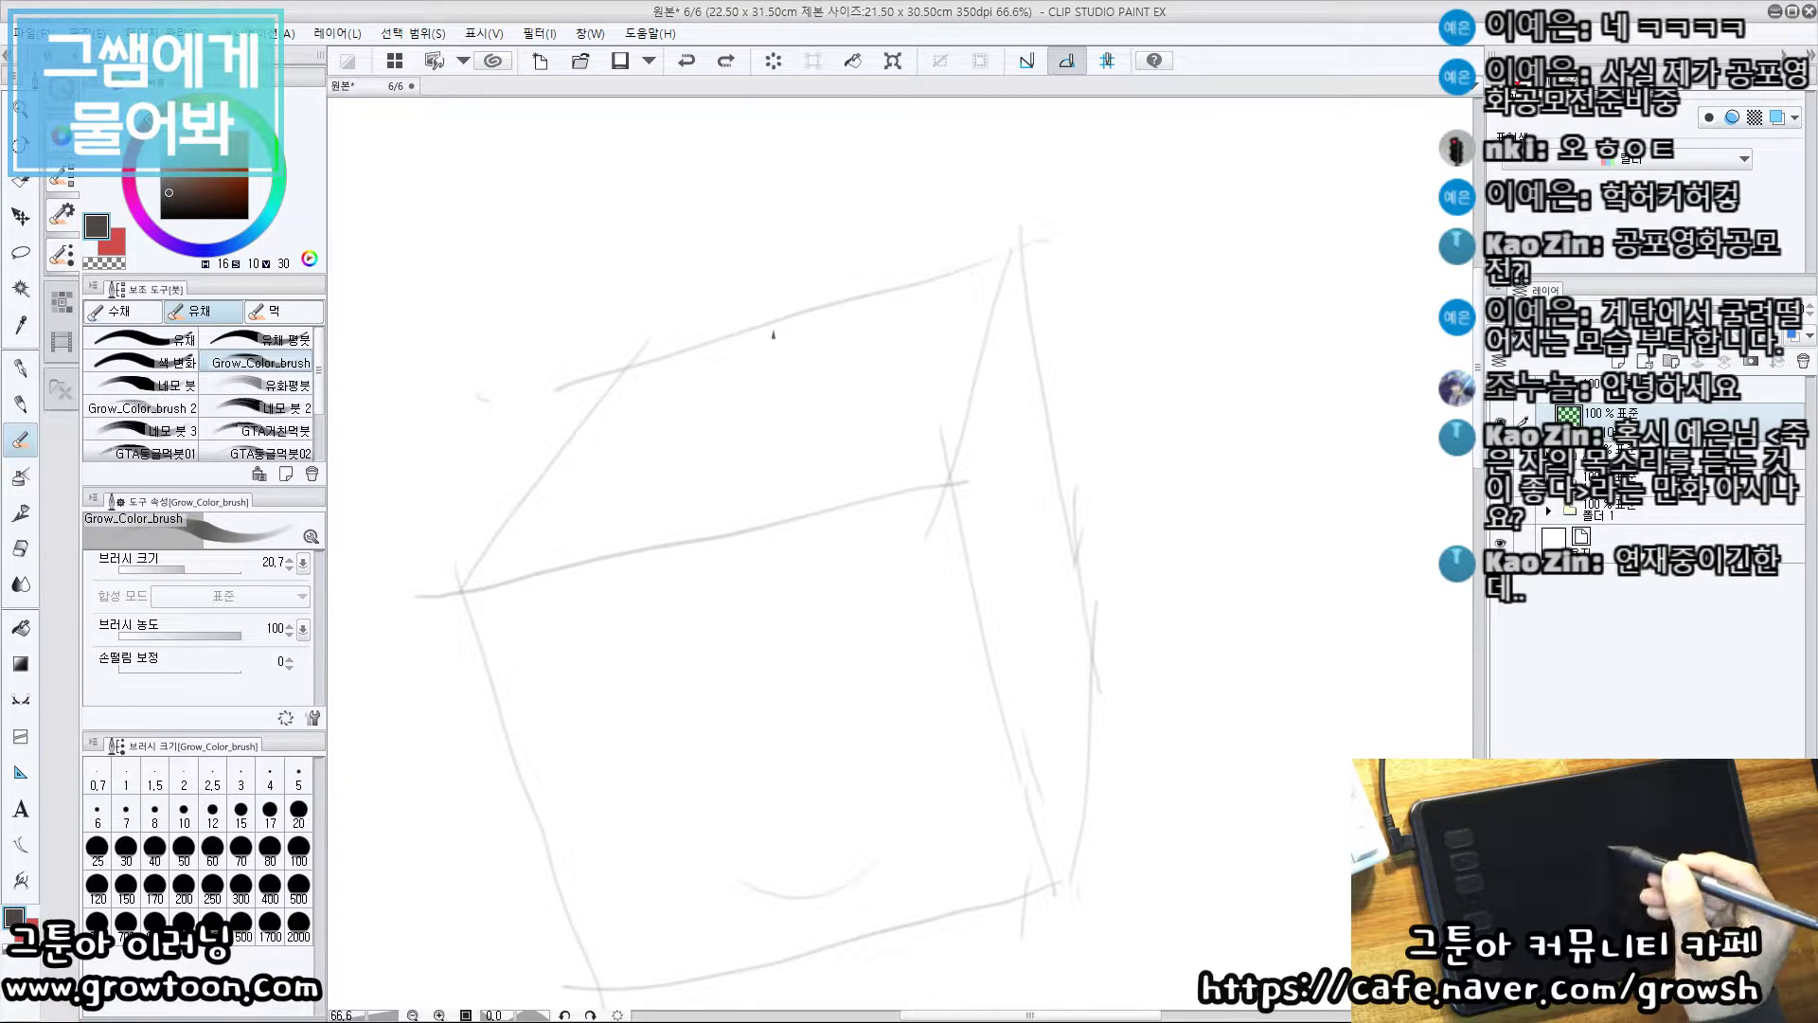
pyautogui.moveTo(788, 327); pyautogui.dragTo(761, 336)
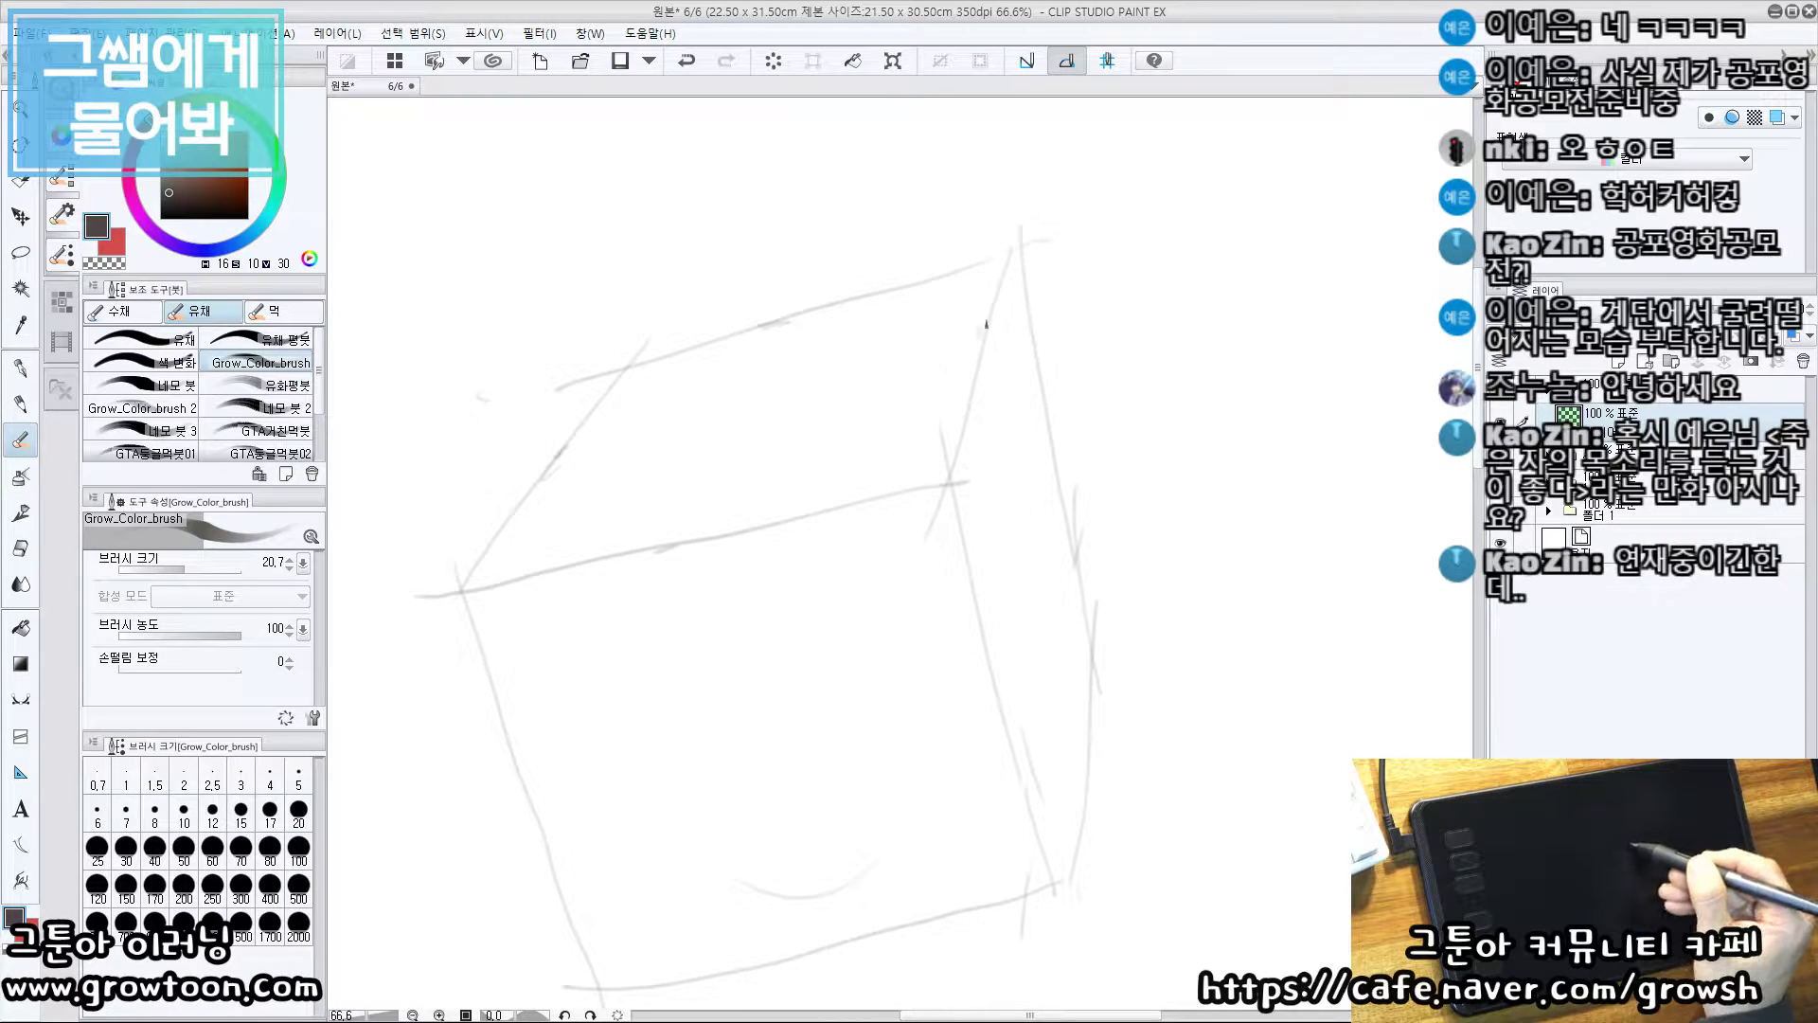
pyautogui.hotkey('ctrl', 'z')
pyautogui.moveTo(979, 342); pyautogui.dragTo(973, 360)
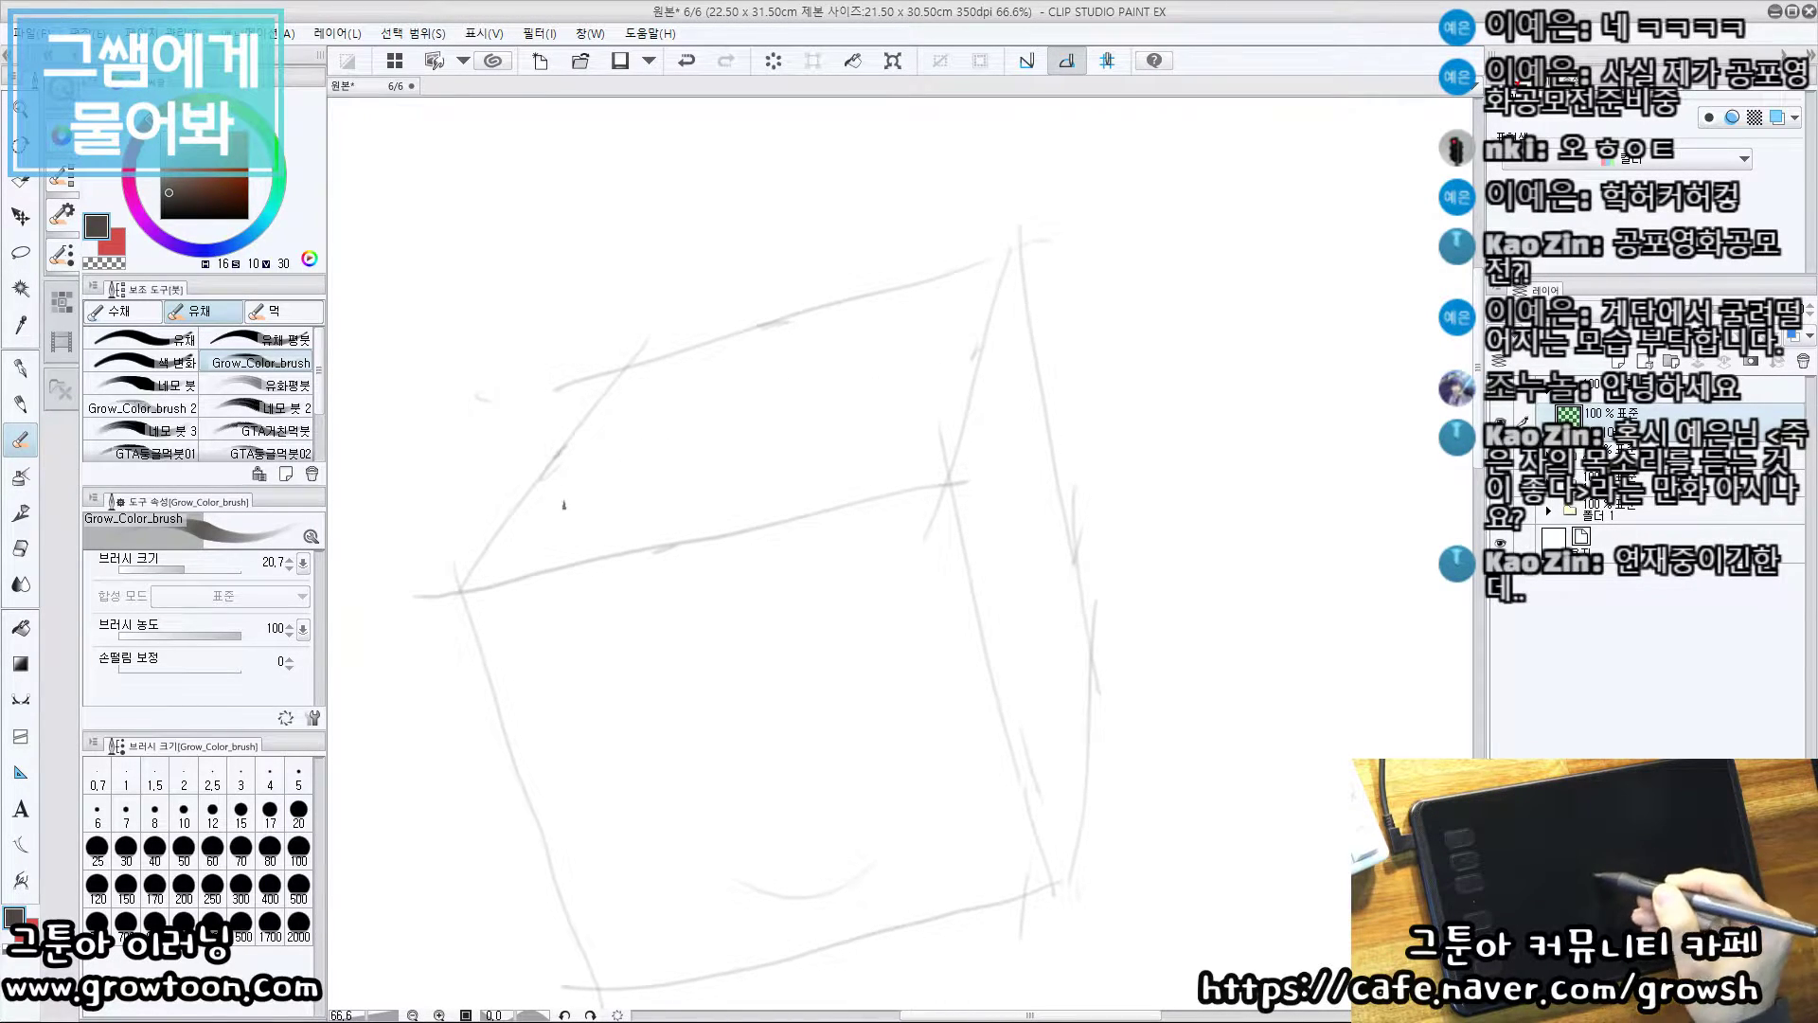
# Sketch an ellipse inside the box's top face that passes through the edge midpoints
pyautogui.moveTo(677, 365)
pyautogui.mouseDown()
pyautogui.moveTo(565, 455)
pyautogui.moveTo(784, 323)
pyautogui.moveTo(956, 306)
pyautogui.moveTo(977, 356)
pyautogui.mouseUp()
pyautogui.hotkey('ctrl', 'z')
pyautogui.hotkey('ctrl', 'z')
pyautogui.hotkey('ctrl', 'z')
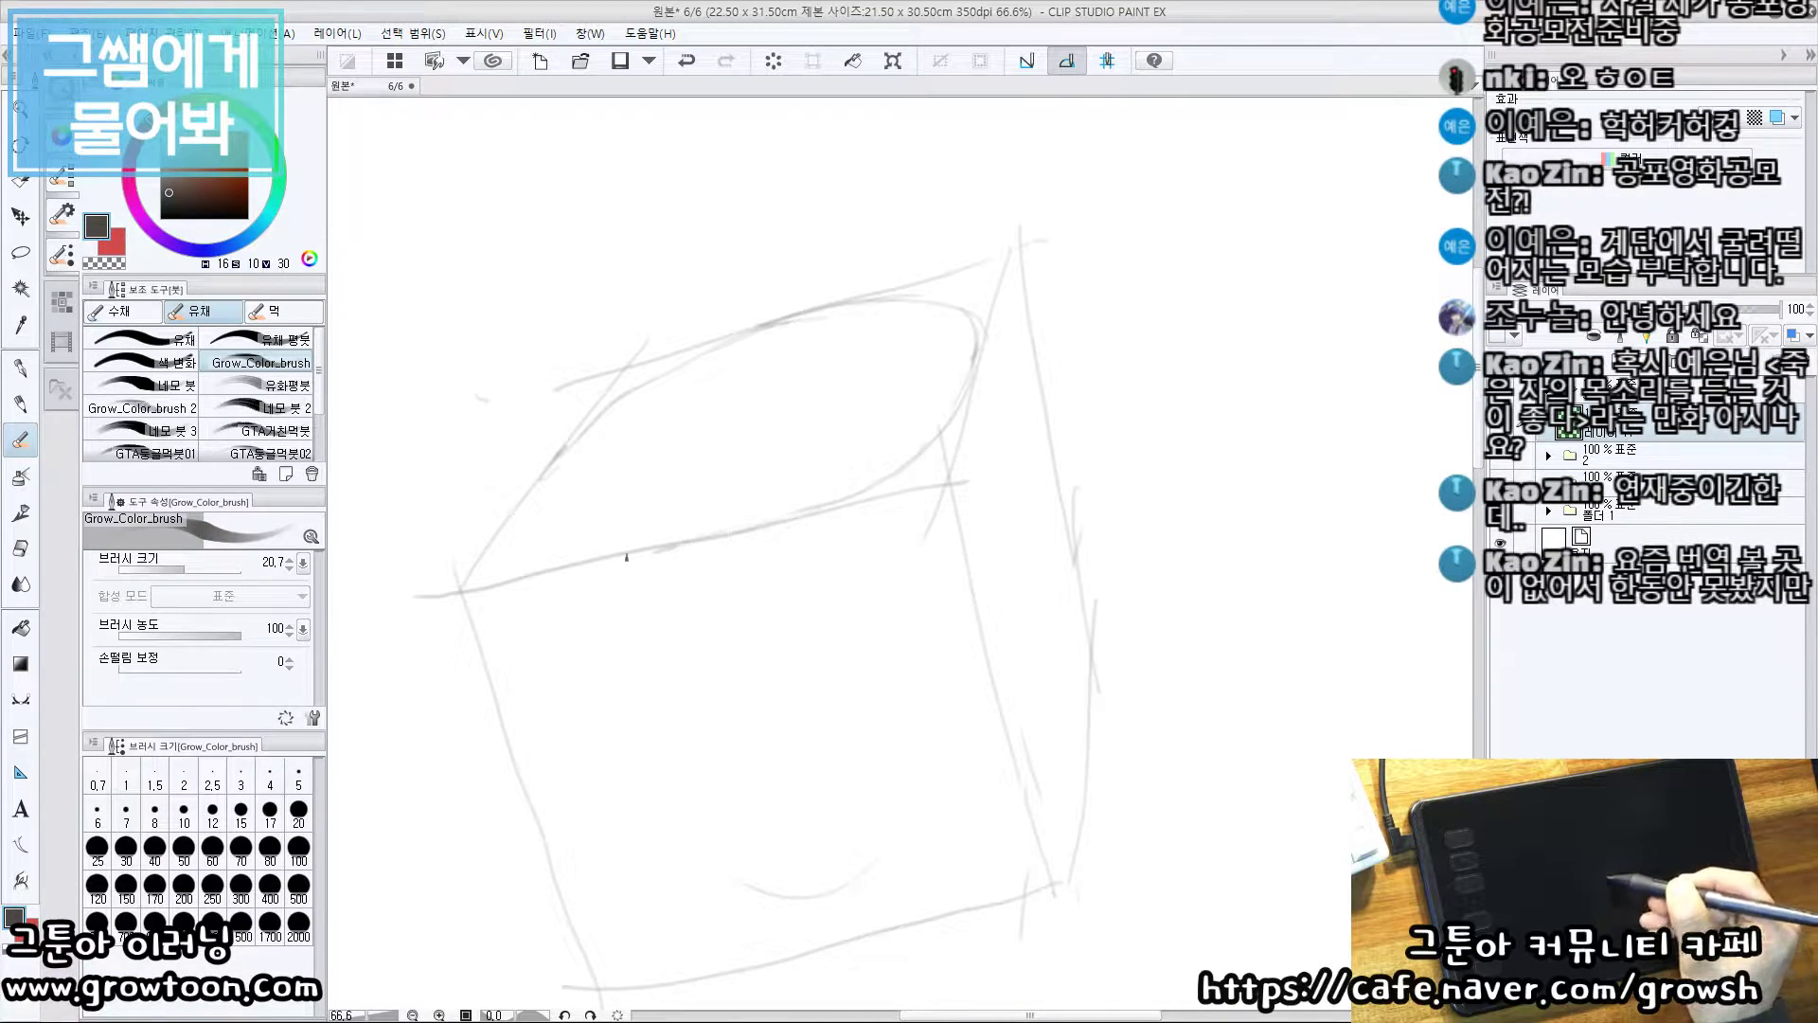
# Clean up the ellipse by erasing stray lines and redrawing its left end and lower curve
pyautogui.press('e')
pyautogui.moveTo(683, 376)
pyautogui.mouseDown()
pyautogui.moveTo(668, 392)
pyautogui.moveTo(755, 333)
pyautogui.mouseUp()
pyautogui.press('b')
pyautogui.moveTo(580, 437)
pyautogui.mouseDown()
pyautogui.moveTo(543, 521)
pyautogui.moveTo(568, 552)
pyautogui.moveTo(772, 527)
pyautogui.mouseUp()
pyautogui.moveTo(898, 466)
pyautogui.mouseDown()
pyautogui.moveTo(880, 474)
pyautogui.moveTo(907, 453)
pyautogui.moveTo(744, 539)
pyautogui.mouseUp()
pyautogui.press('e')
pyautogui.press('b')
pyautogui.moveTo(833, 500)
pyautogui.mouseDown()
pyautogui.moveTo(909, 449)
pyautogui.moveTo(884, 378)
pyautogui.mouseUp()
pyautogui.moveTo(774, 419)
pyautogui.mouseDown()
pyautogui.moveTo(641, 503)
pyautogui.moveTo(733, 520)
pyautogui.mouseUp()
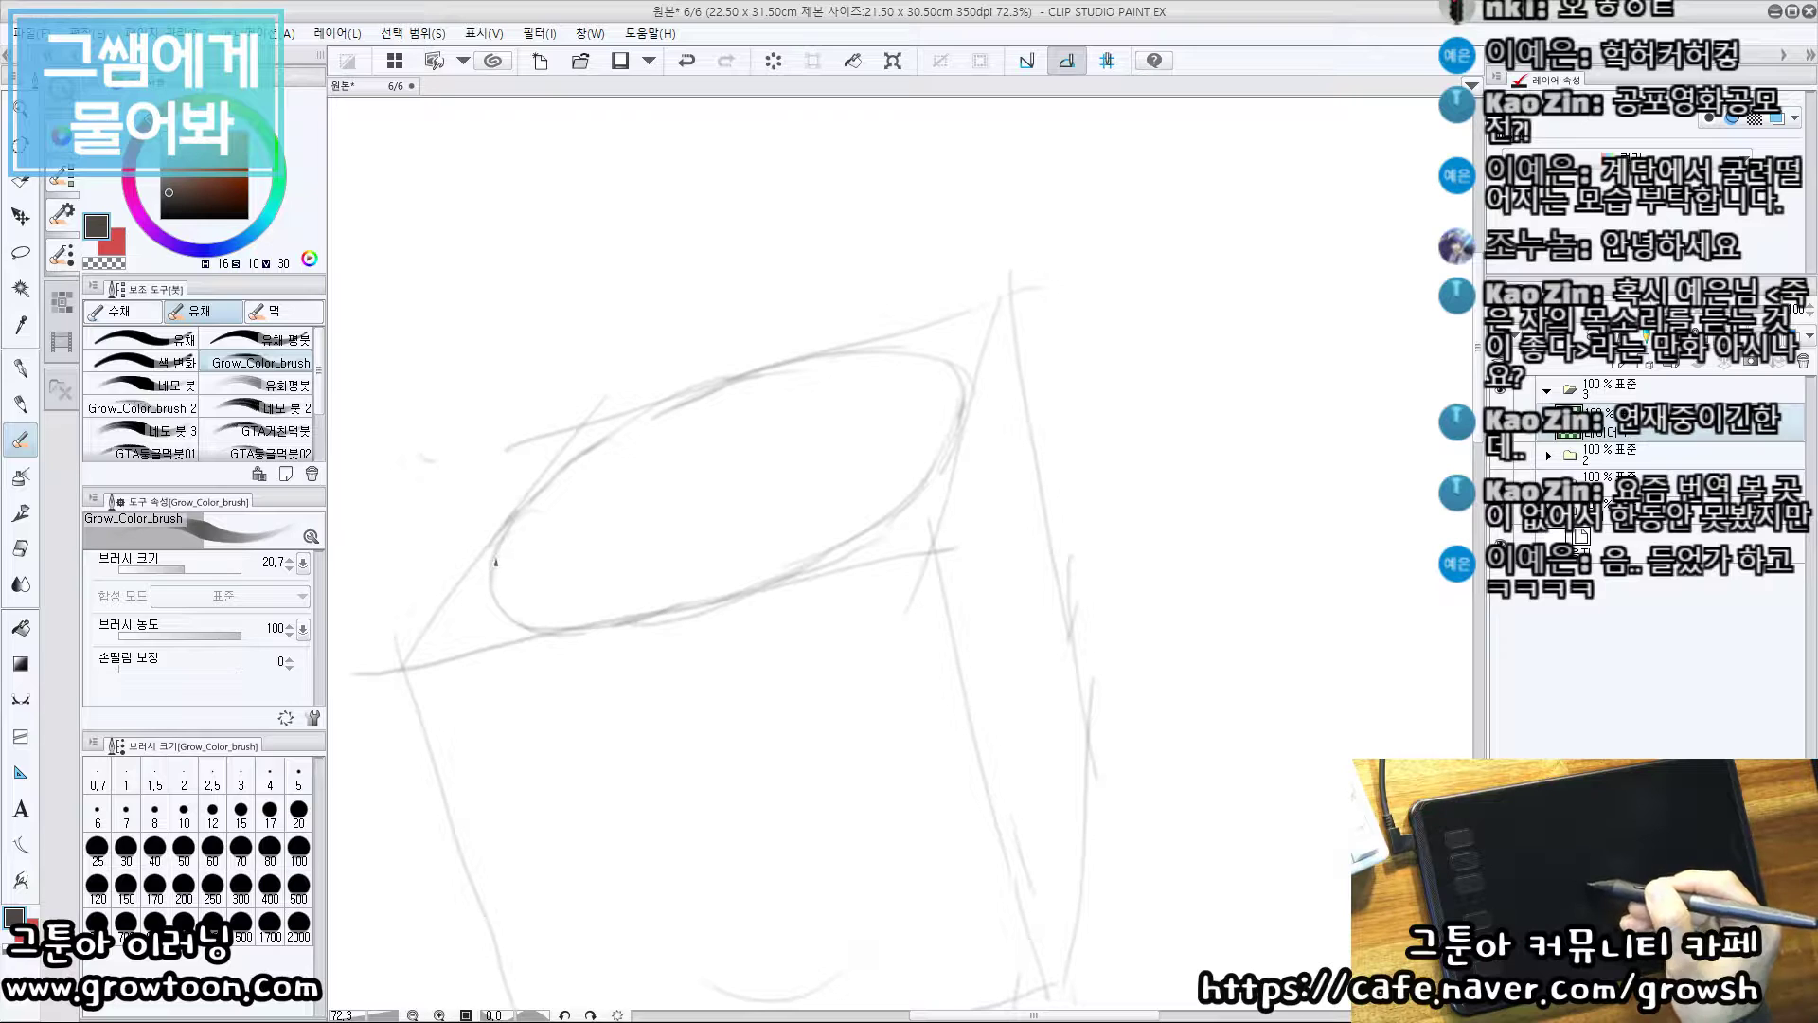
# Sketch a second curve just inside the ellipse's lower side and join it to the ellipse's right end
pyautogui.hotkey('ctrl', 'z')
pyautogui.moveTo(493, 572)
pyautogui.mouseDown()
pyautogui.moveTo(550, 618)
pyautogui.moveTo(727, 561)
pyautogui.moveTo(880, 477)
pyautogui.moveTo(938, 381)
pyautogui.mouseUp()
pyautogui.hotkey('ctrl', 'z')
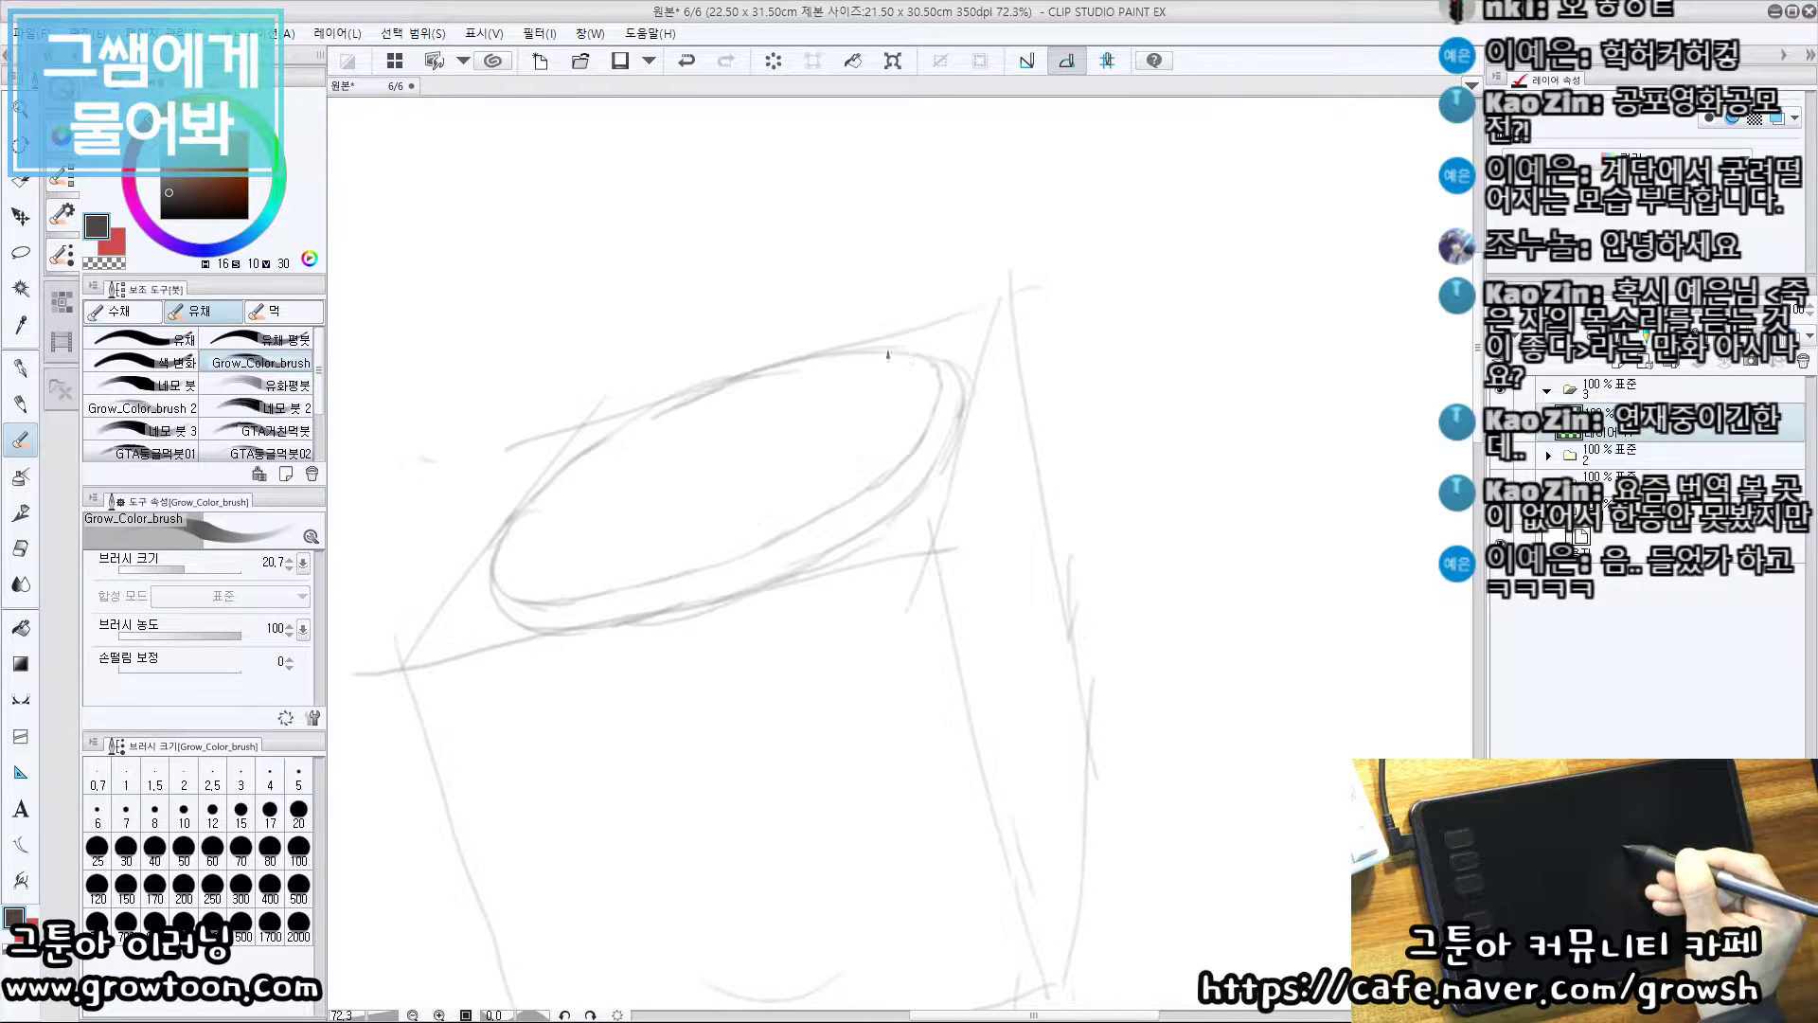
pyautogui.moveTo(893, 417); pyautogui.dragTo(972, 390)
pyautogui.moveTo(938, 398); pyautogui.dragTo(965, 398)
pyautogui.moveTo(650, 582); pyautogui.dragTo(657, 588)
# Erase the left end of the second curve and redraw it as a smoother bend
pyautogui.press('e')
pyautogui.moveTo(548, 594); pyautogui.dragTo(587, 612)
pyautogui.press('b')
pyautogui.moveTo(535, 544)
pyautogui.mouseDown()
pyautogui.moveTo(548, 594)
pyautogui.moveTo(606, 609)
pyautogui.mouseUp()
pyautogui.moveTo(596, 608)
pyautogui.mouseDown()
pyautogui.moveTo(685, 588)
pyautogui.moveTo(592, 611)
pyautogui.mouseUp()
pyautogui.hotkey('ctrl', 'z')
pyautogui.press('e')
pyautogui.press('b')
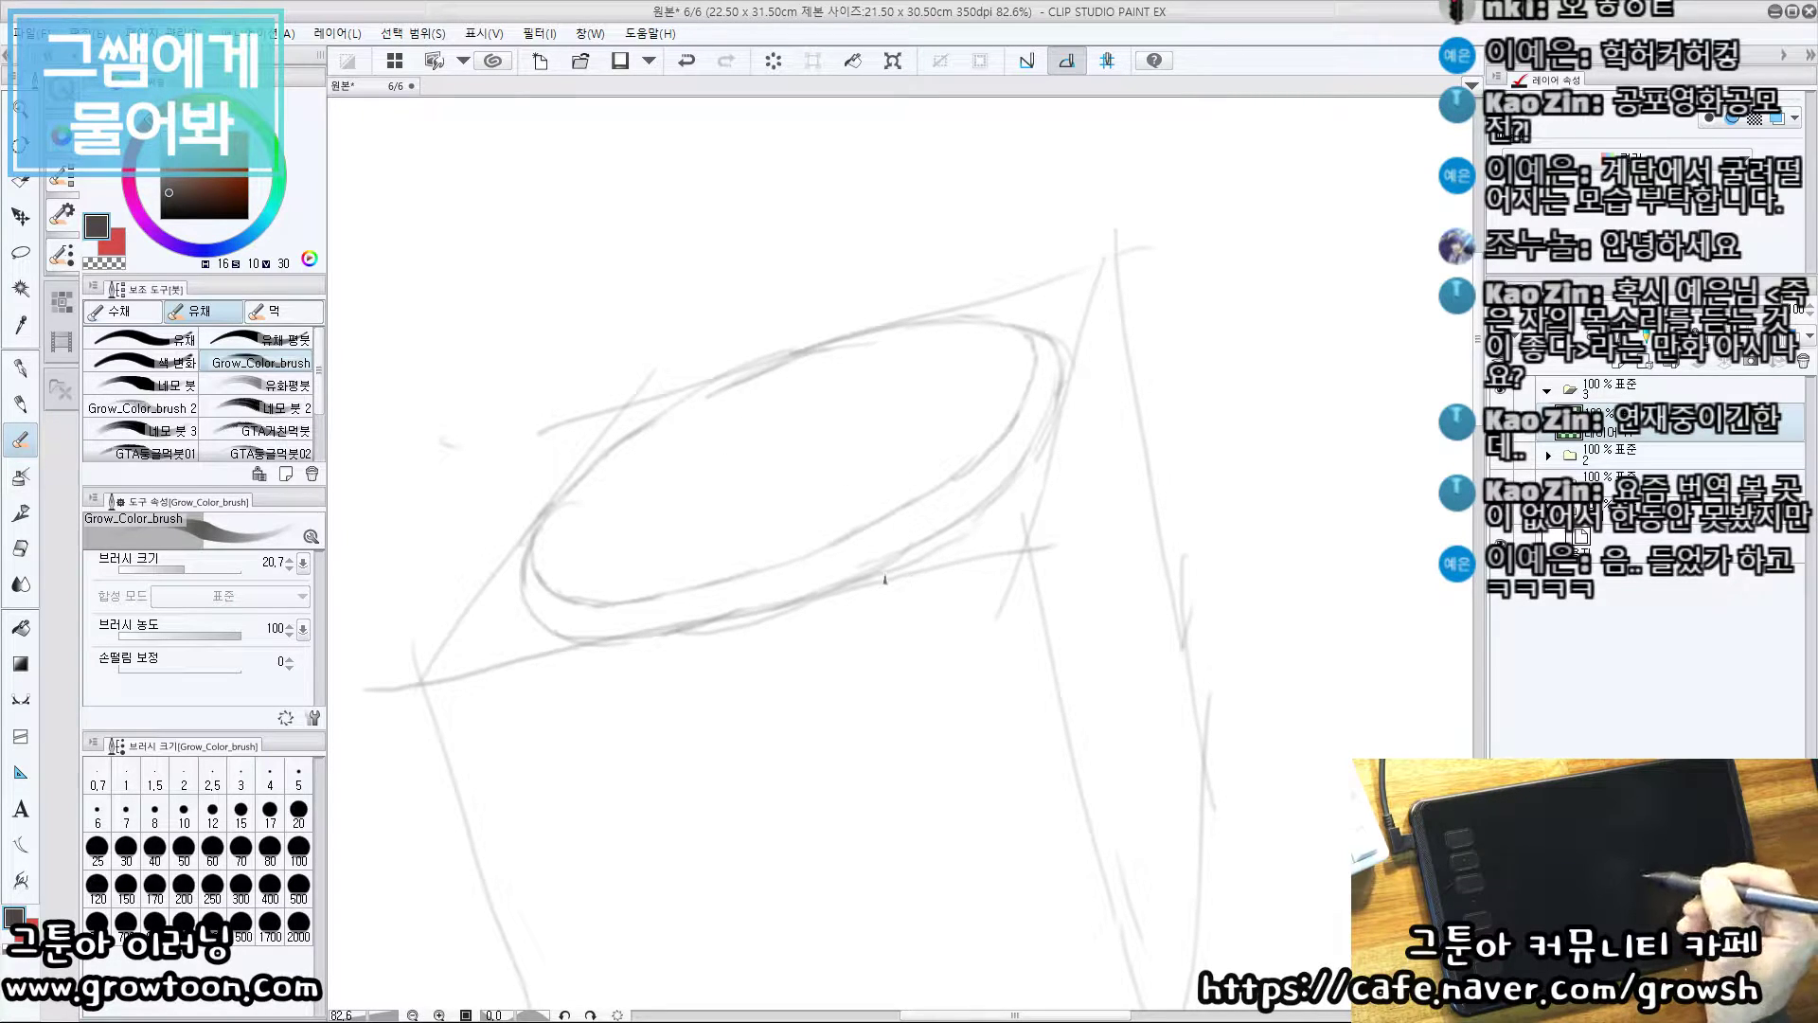
# Sketch a third curve above the second one, with darker strokes at its left and right ends
pyautogui.moveTo(749, 642); pyautogui.dragTo(808, 600)
pyautogui.hotkey('ctrl', '+')
pyautogui.hotkey('ctrl', '-')
pyautogui.hotkey('ctrl', '-')
pyautogui.moveTo(824, 672); pyautogui.dragTo(738, 670)
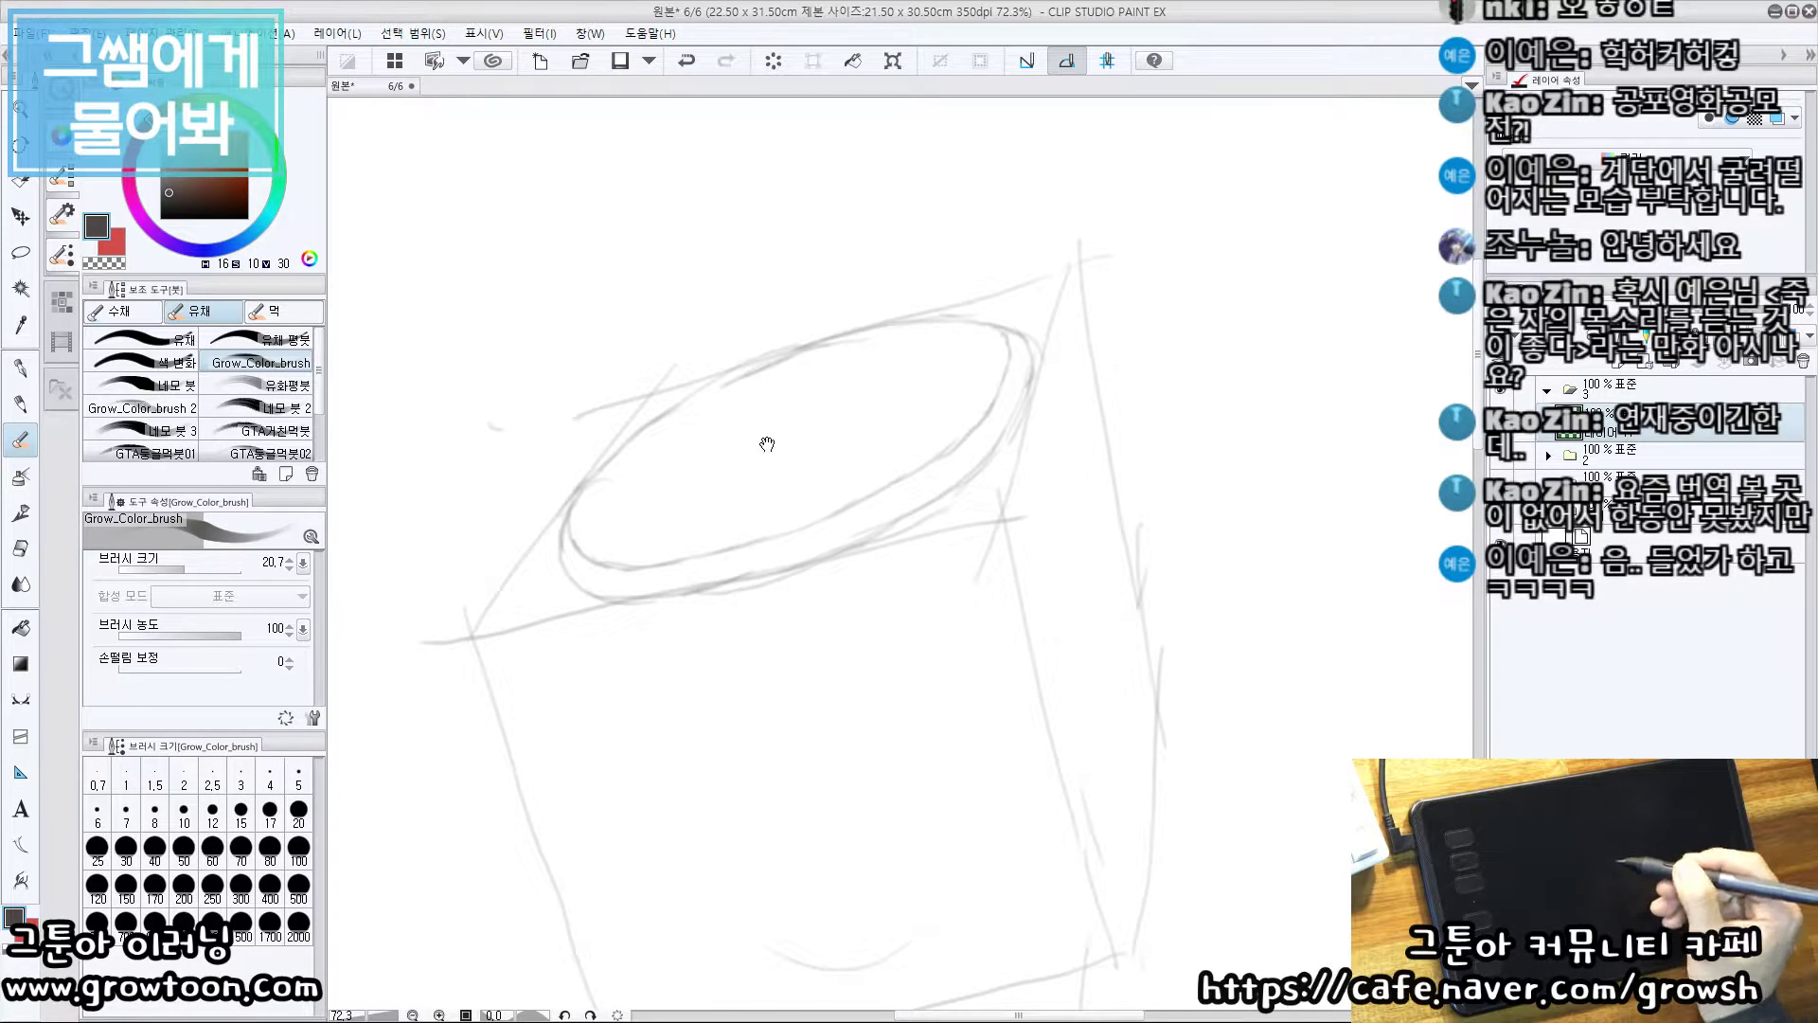
pyautogui.moveTo(730, 386); pyautogui.dragTo(744, 409)
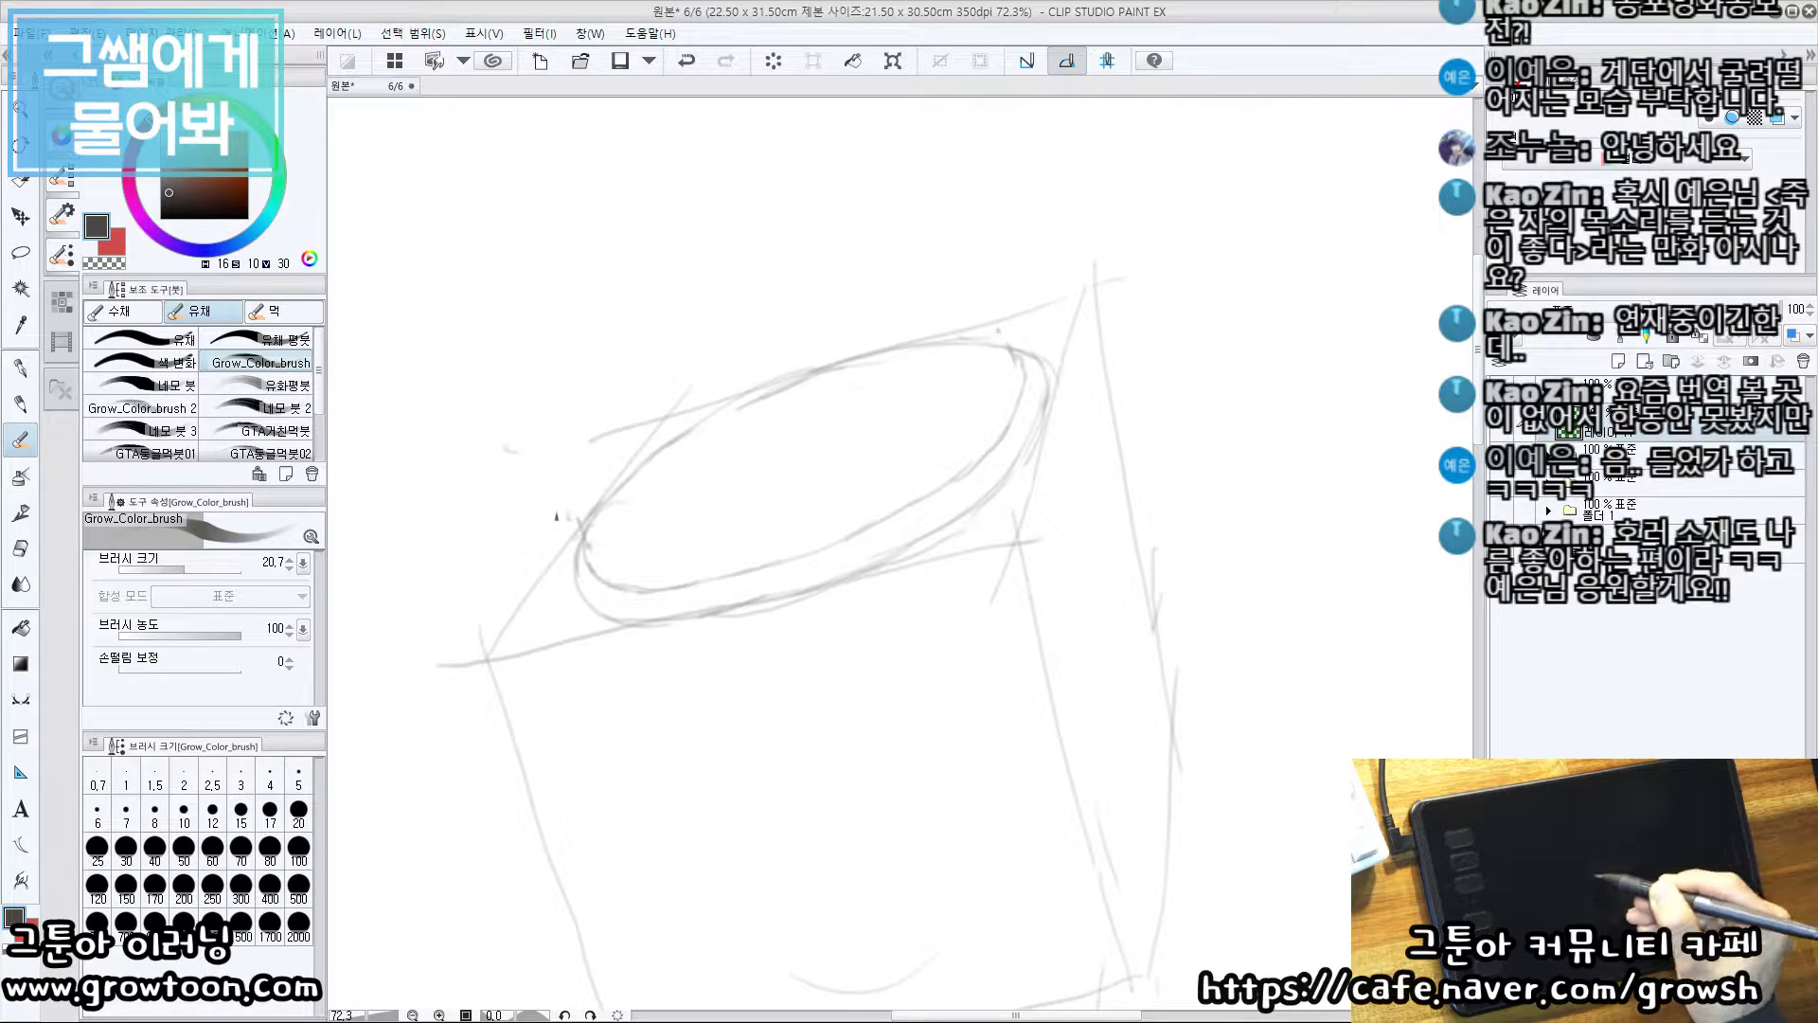
pyautogui.moveTo(586, 528)
pyautogui.mouseDown()
pyautogui.moveTo(614, 507)
pyautogui.moveTo(612, 544)
pyautogui.moveTo(589, 543)
pyautogui.moveTo(649, 553)
pyautogui.moveTo(846, 508)
pyautogui.moveTo(943, 451)
pyautogui.moveTo(1000, 377)
pyautogui.mouseUp()
pyautogui.hotkey('ctrl', 'z')
pyautogui.hotkey('ctrl', 'z')
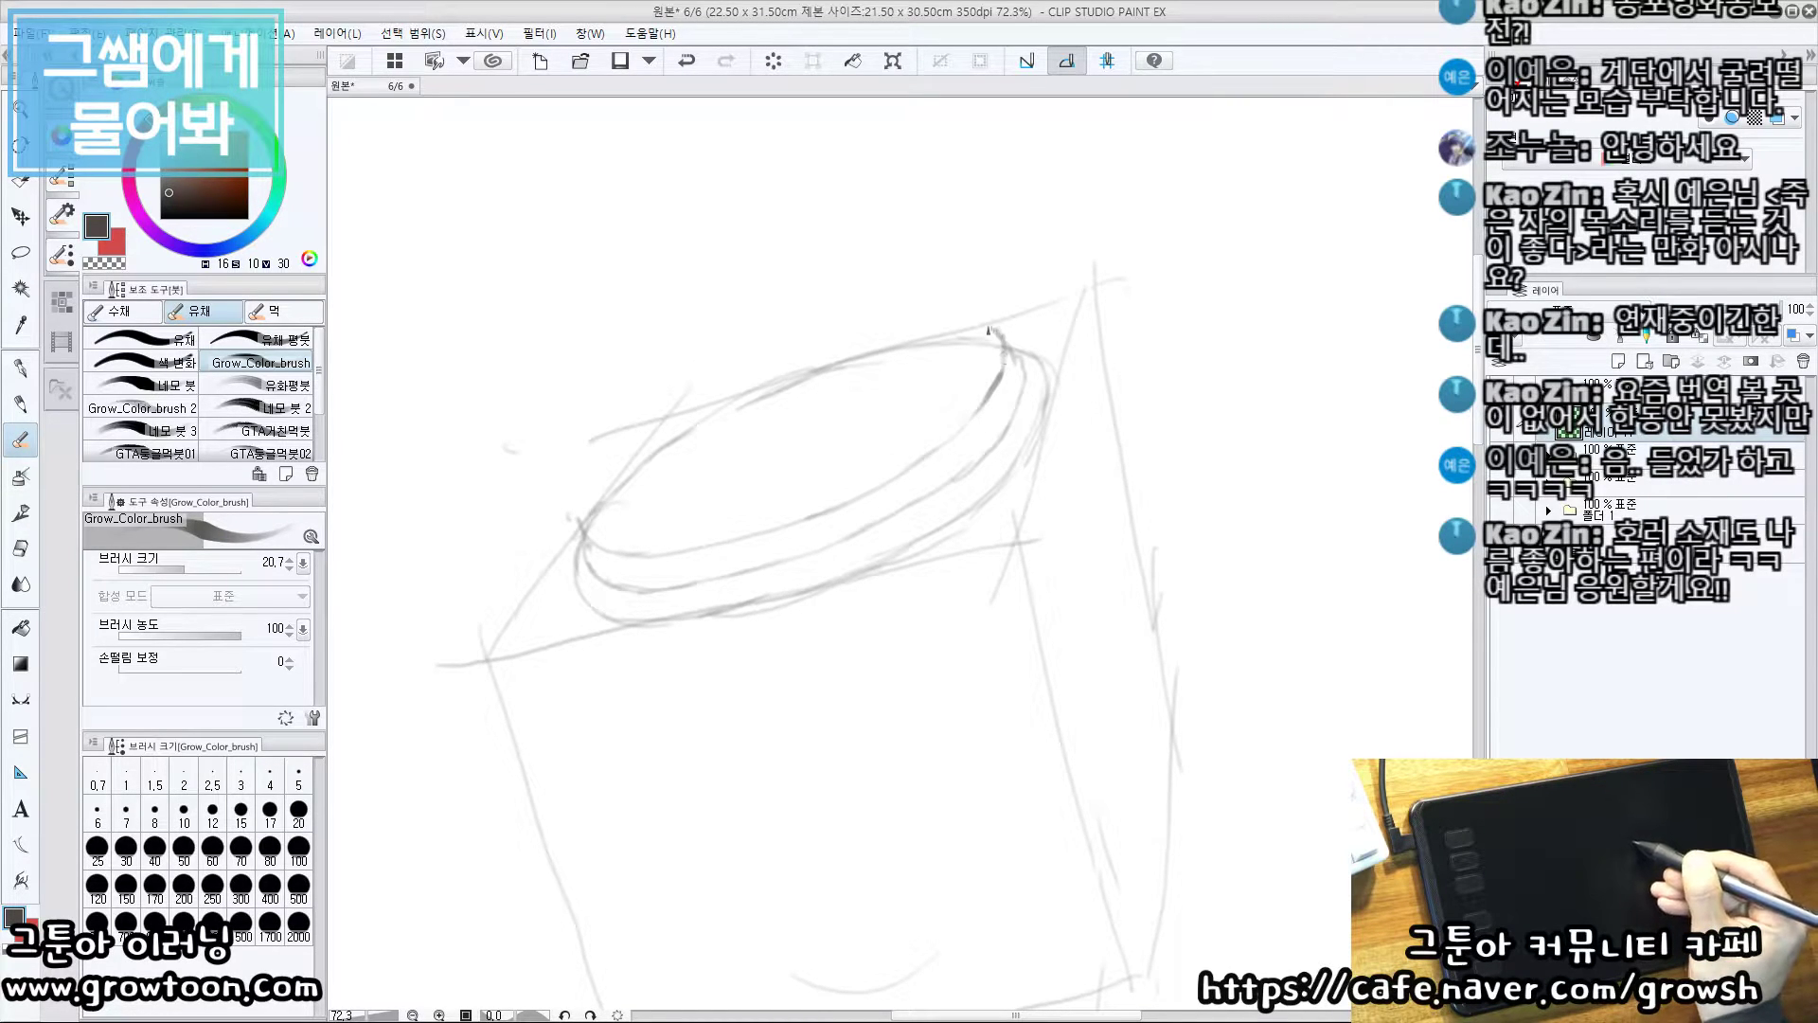
pyautogui.moveTo(636, 514); pyautogui.dragTo(620, 521)
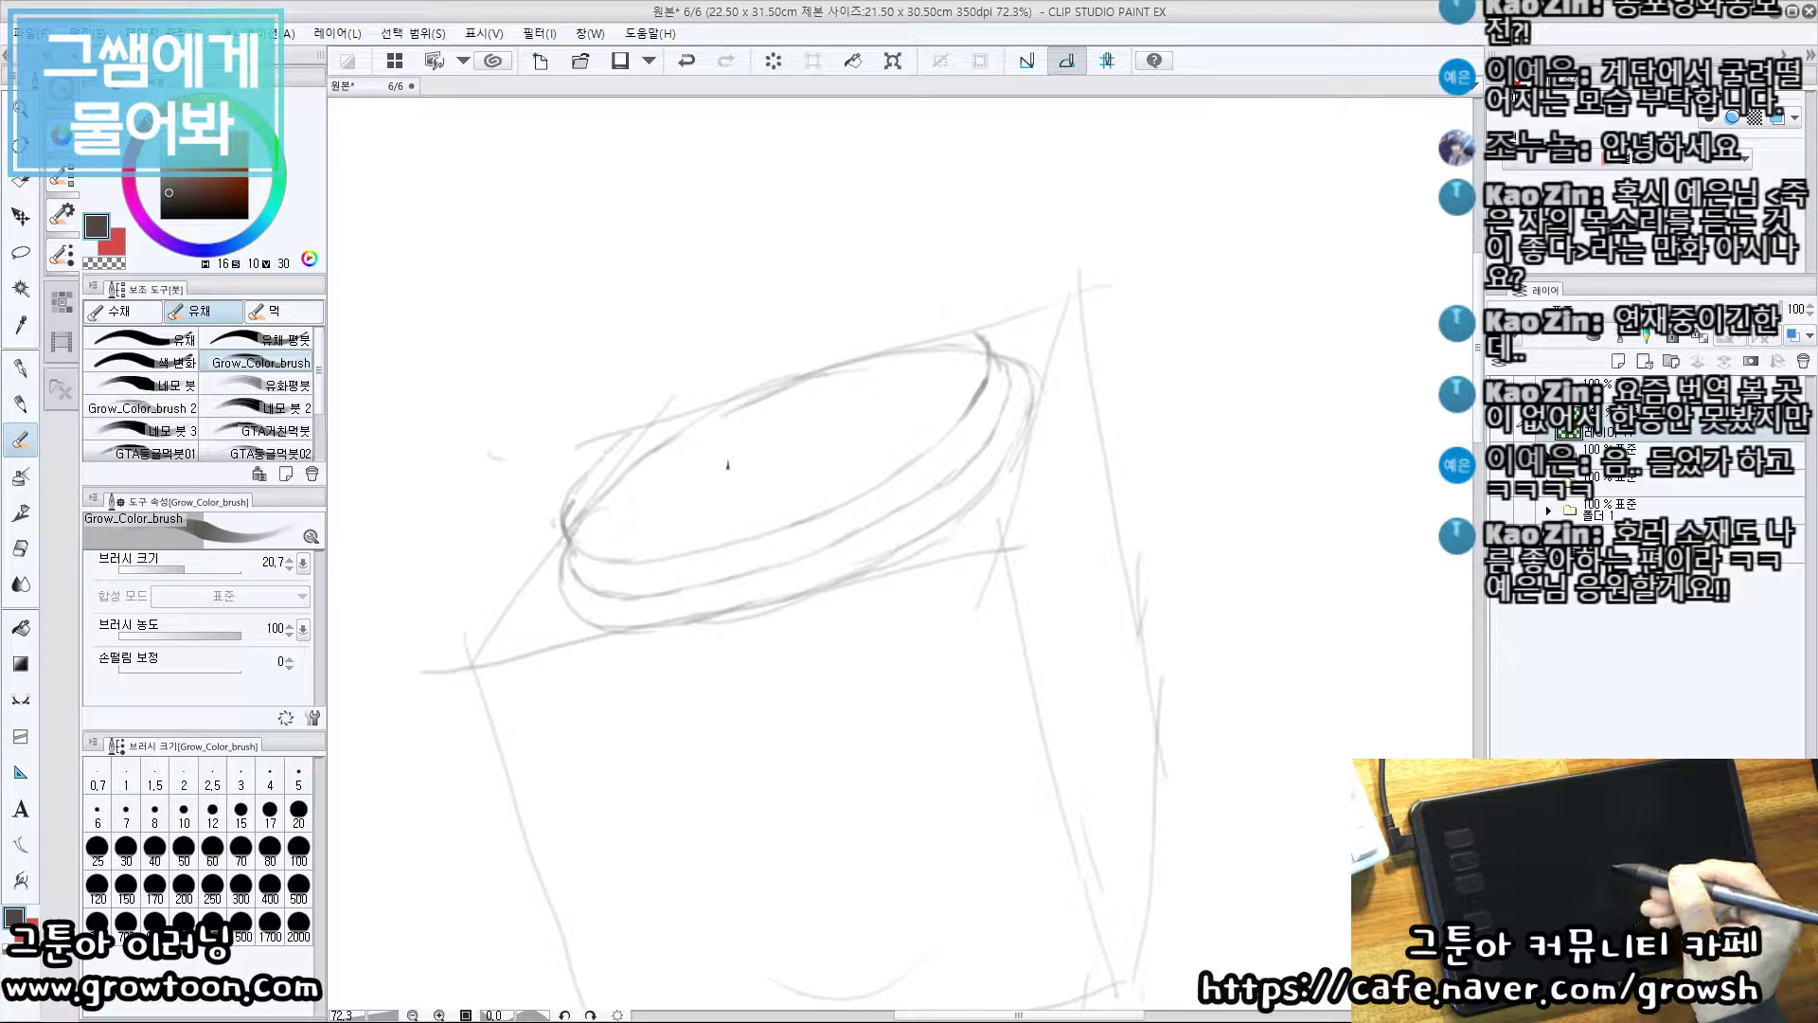
# Draw a raised arc above the ellipse's upper side to connect both ends of the third curve
pyautogui.moveTo(734, 467); pyautogui.dragTo(808, 546)
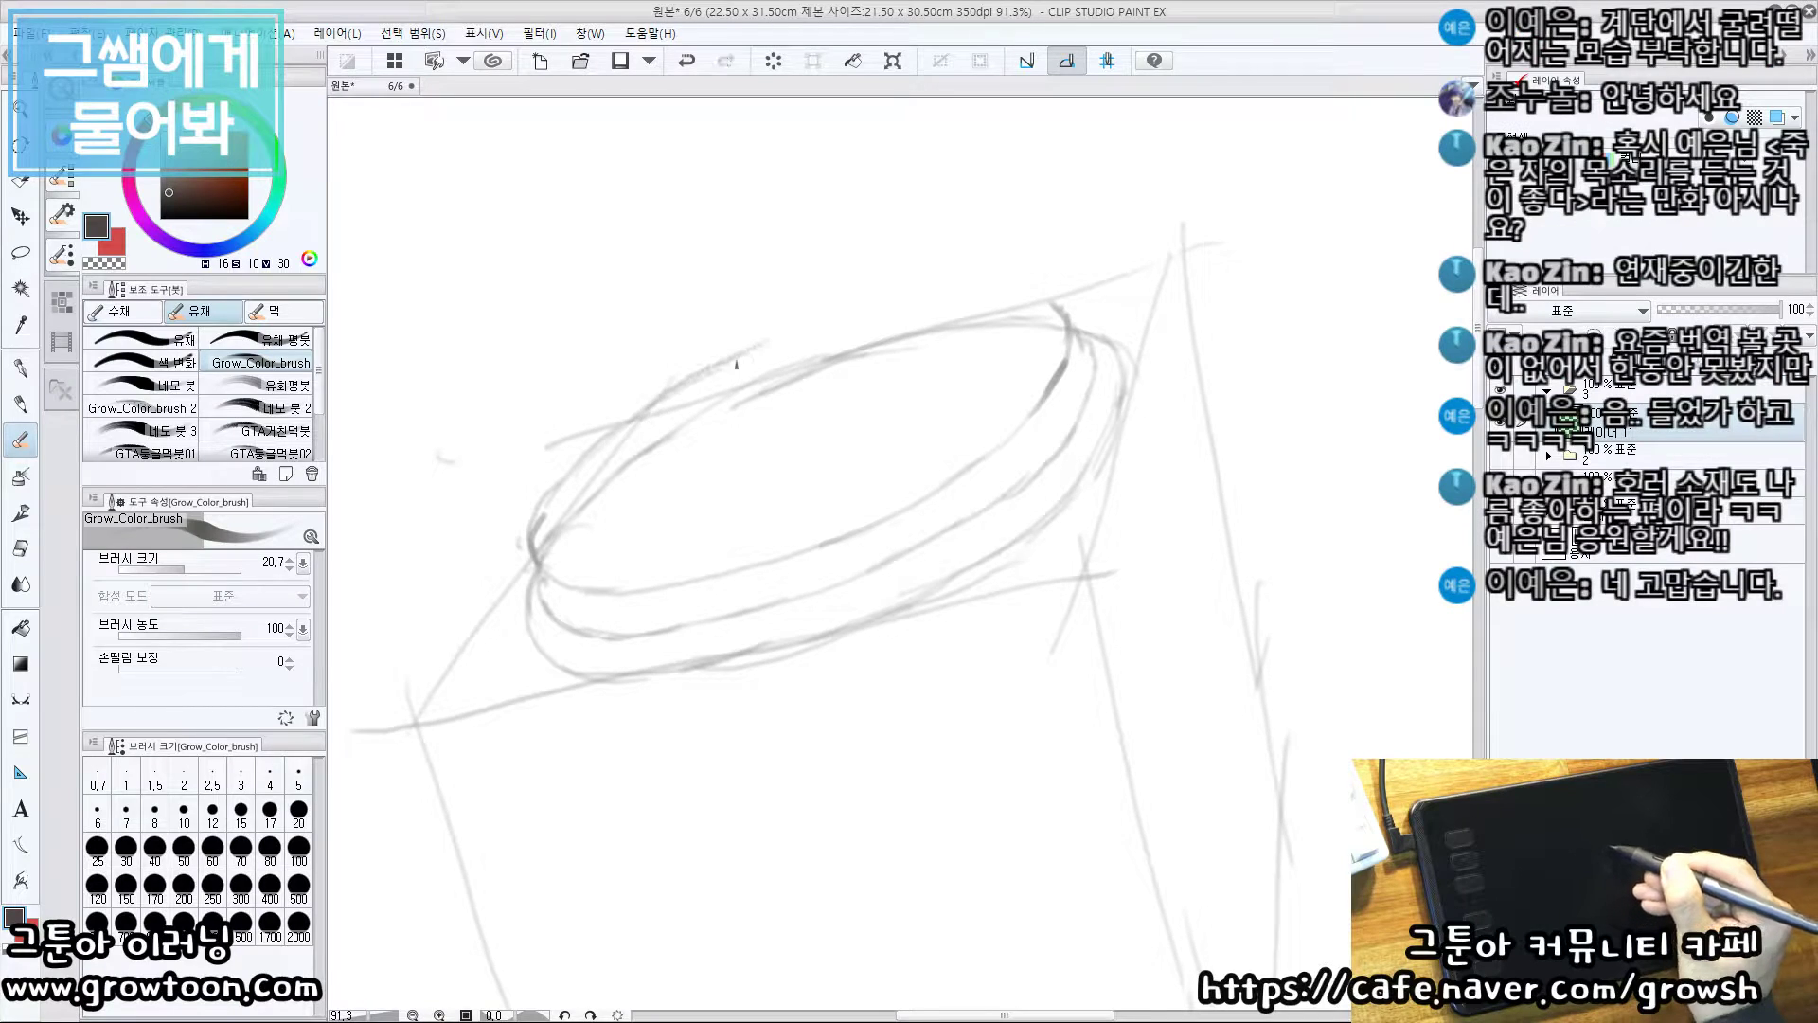
pyautogui.moveTo(943, 303)
pyautogui.mouseDown()
pyautogui.moveTo(1066, 311)
pyautogui.moveTo(958, 353)
pyautogui.moveTo(708, 510)
pyautogui.moveTo(634, 530)
pyautogui.moveTo(586, 510)
pyautogui.moveTo(536, 569)
pyautogui.mouseUp()
pyautogui.press('e')
pyautogui.press('p')
pyautogui.press('e')
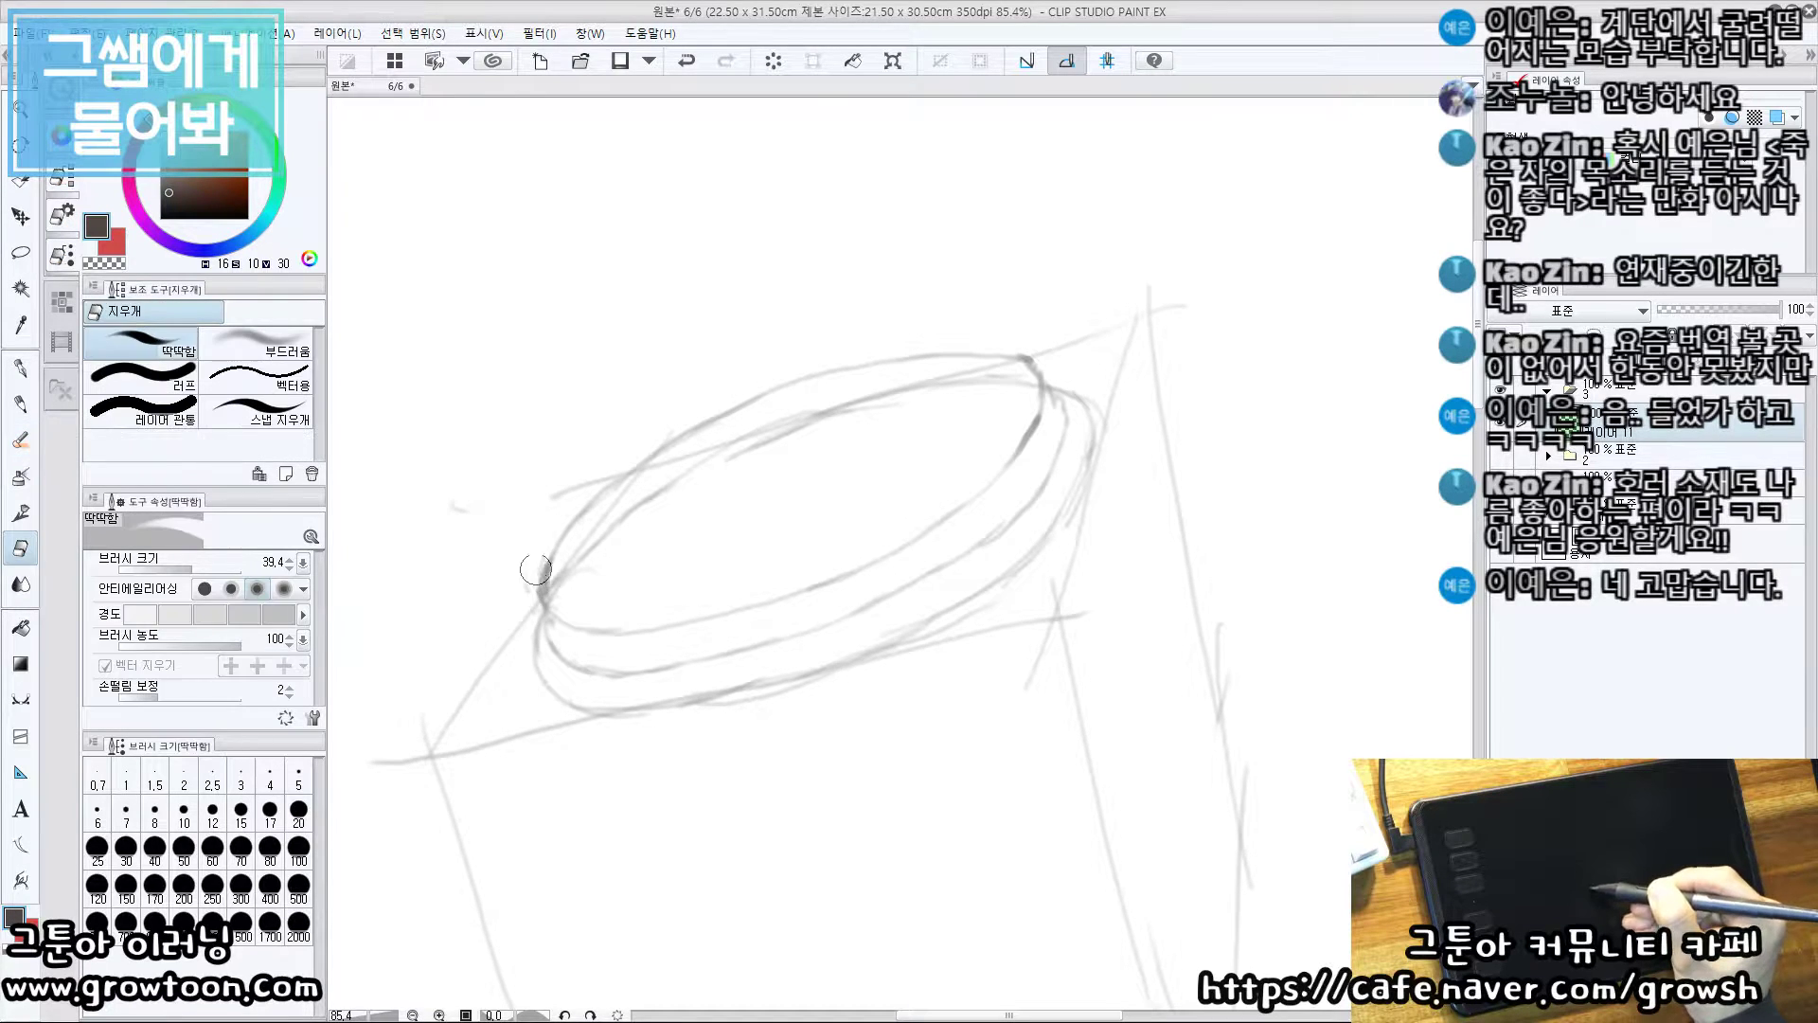
pyautogui.press('b')
# Draw a smaller ellipse inside the rim's top ellipse and erase parts of the old line along its upper side
pyautogui.scroll(2, 1048, 341)
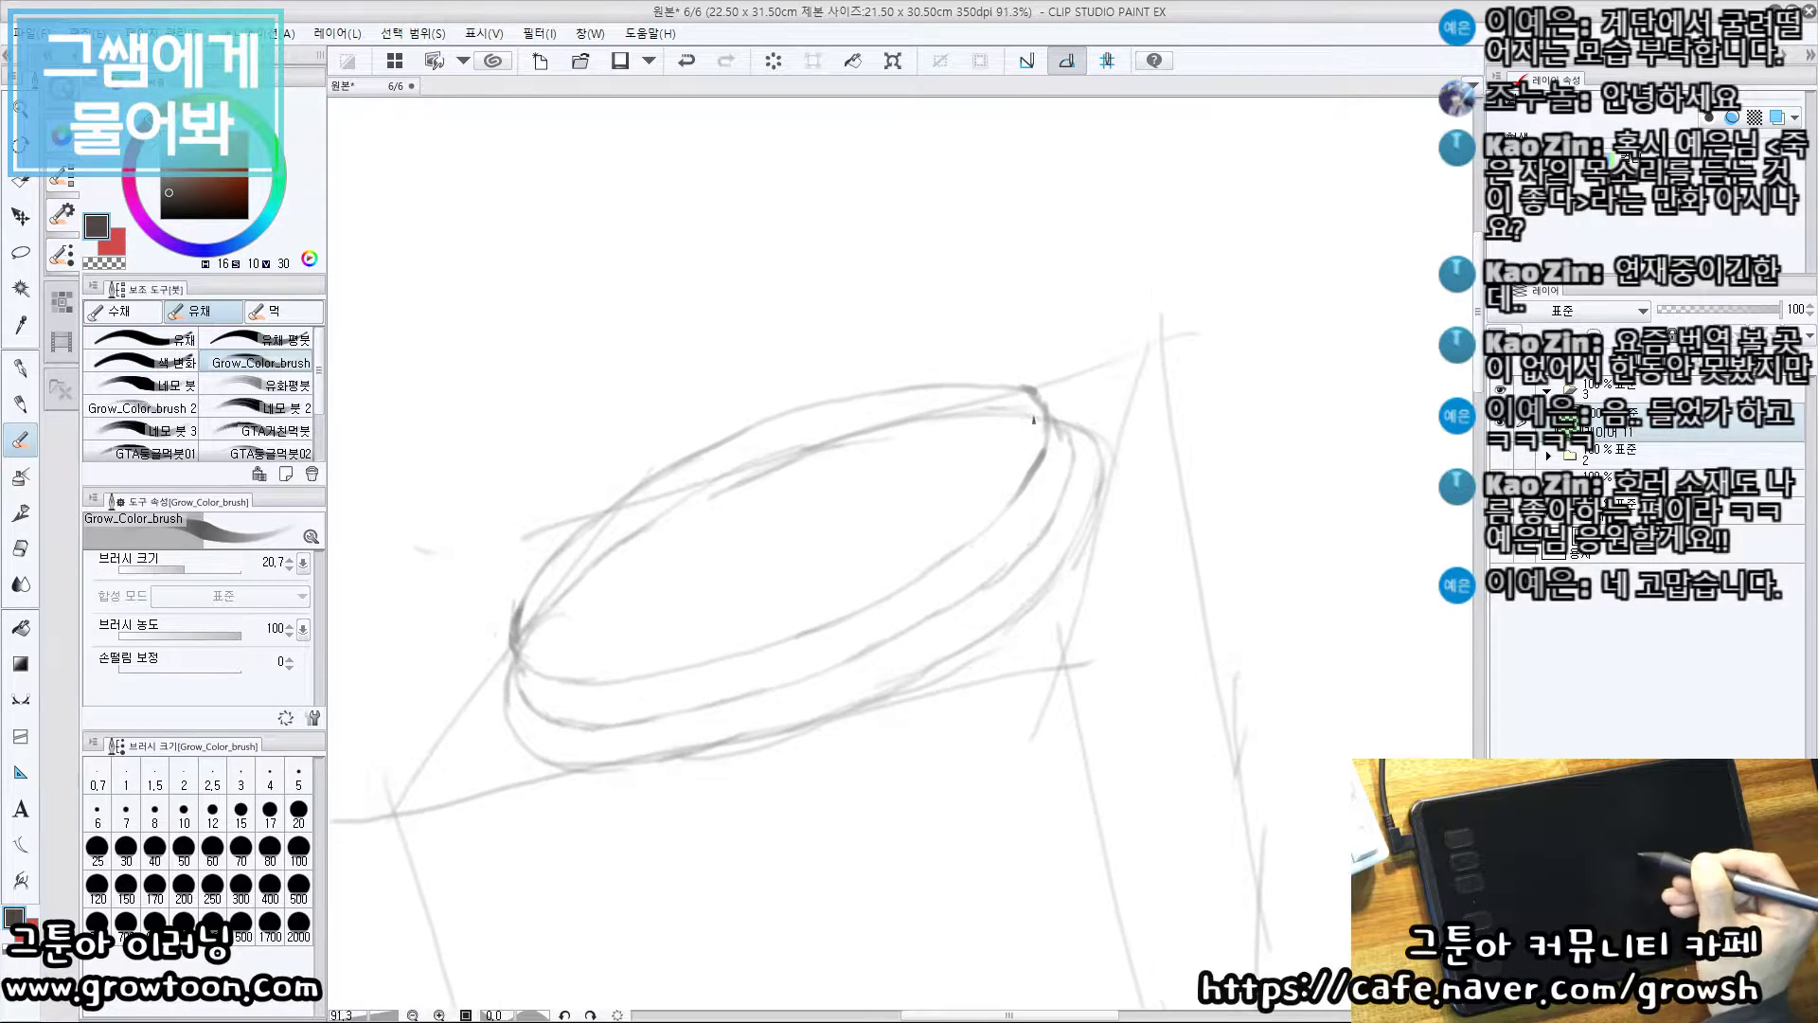
pyautogui.scroll(-5, 974, 439)
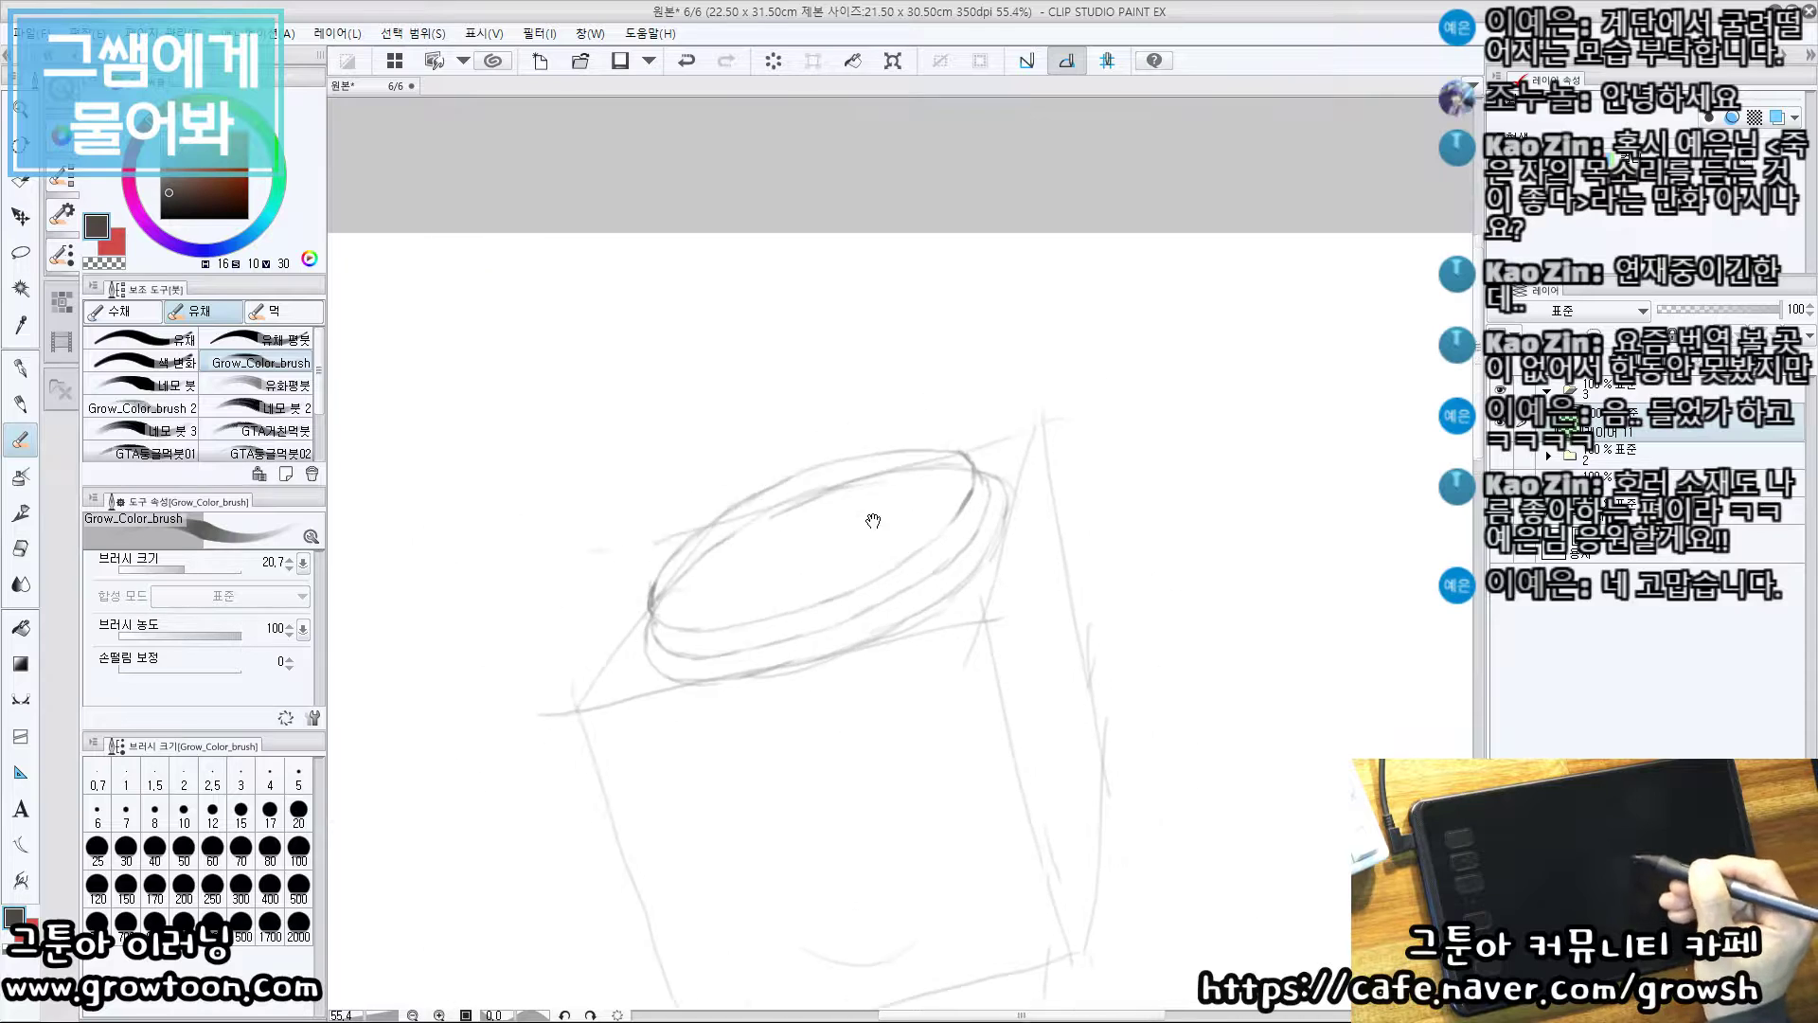
pyautogui.scroll(5, 873, 517)
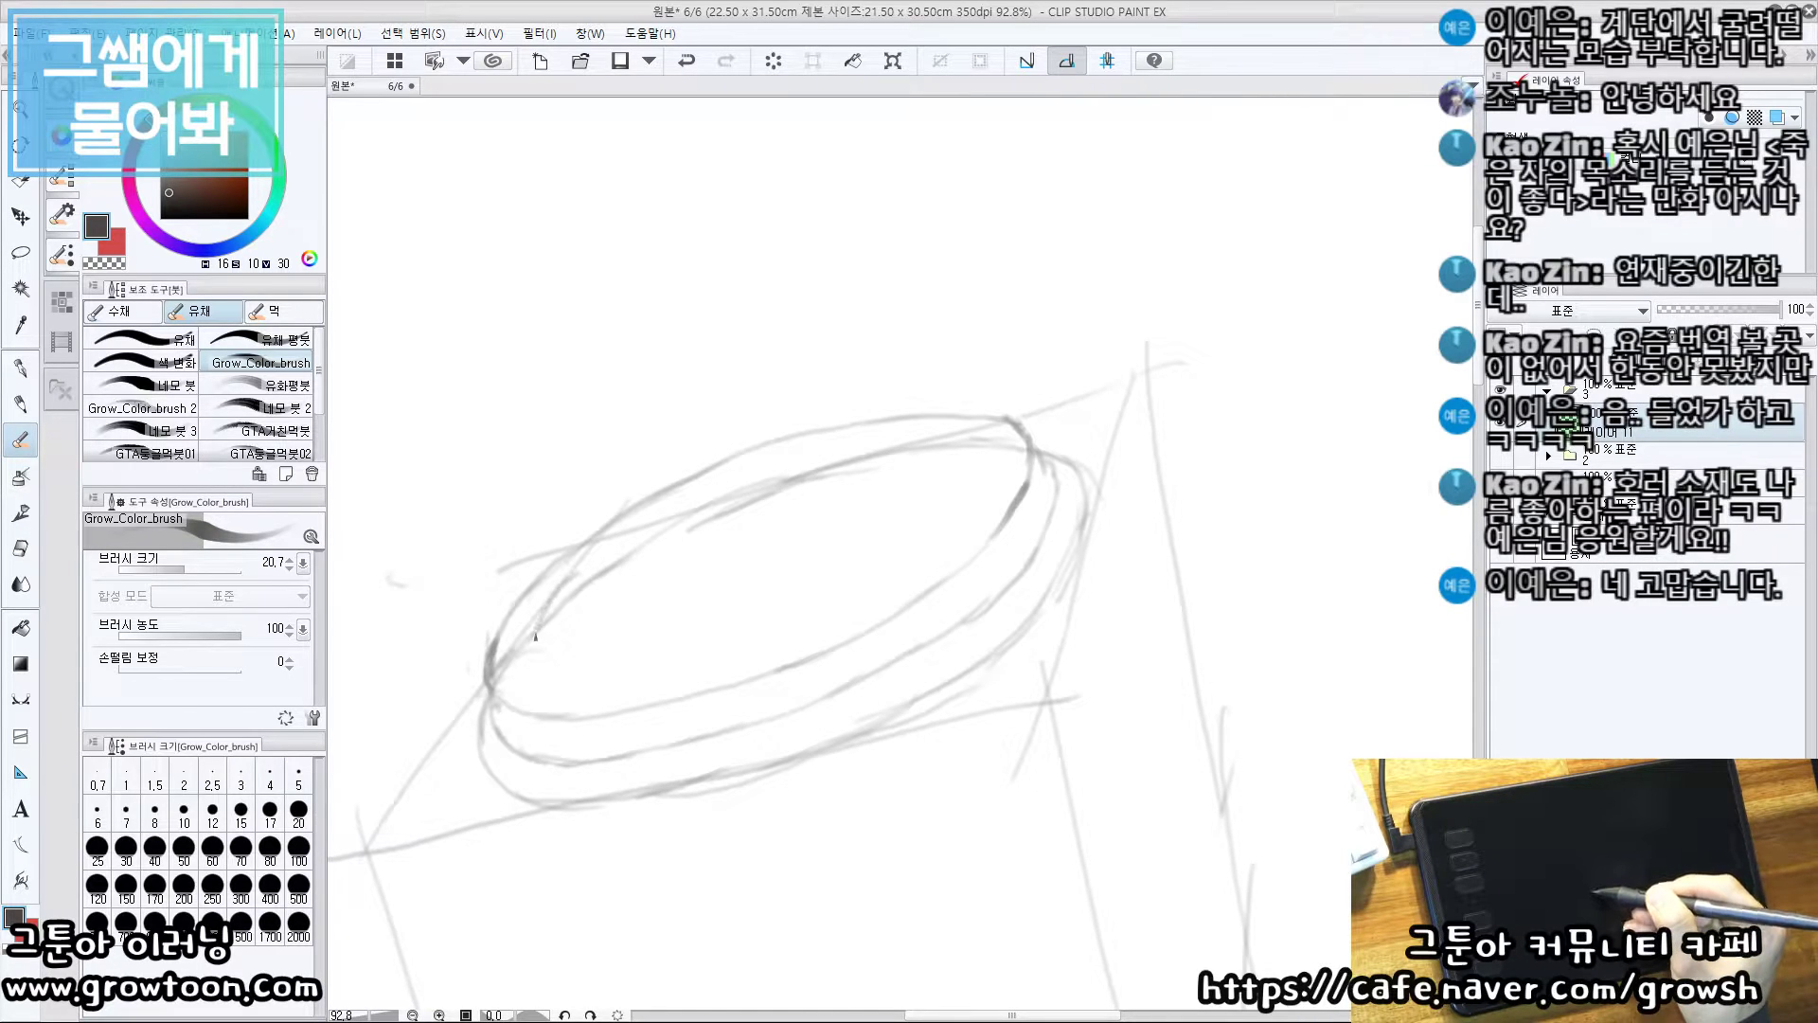
pyautogui.moveTo(537, 616)
pyautogui.mouseDown()
pyautogui.moveTo(518, 665)
pyautogui.moveTo(528, 645)
pyautogui.moveTo(542, 689)
pyautogui.moveTo(532, 676)
pyautogui.moveTo(558, 688)
pyautogui.moveTo(815, 631)
pyautogui.moveTo(710, 653)
pyautogui.moveTo(848, 593)
pyautogui.mouseUp()
pyautogui.hotkey('ctrl', 'z')
pyautogui.hotkey('ctrl', 'z')
pyautogui.moveTo(706, 648)
pyautogui.mouseDown()
pyautogui.moveTo(873, 575)
pyautogui.moveTo(970, 492)
pyautogui.moveTo(973, 443)
pyautogui.moveTo(568, 557)
pyautogui.moveTo(485, 658)
pyautogui.moveTo(511, 602)
pyautogui.moveTo(636, 523)
pyautogui.mouseUp()
pyautogui.hotkey('ctrl', 'z')
pyautogui.press('e')
pyautogui.moveTo(831, 451); pyautogui.dragTo(913, 443)
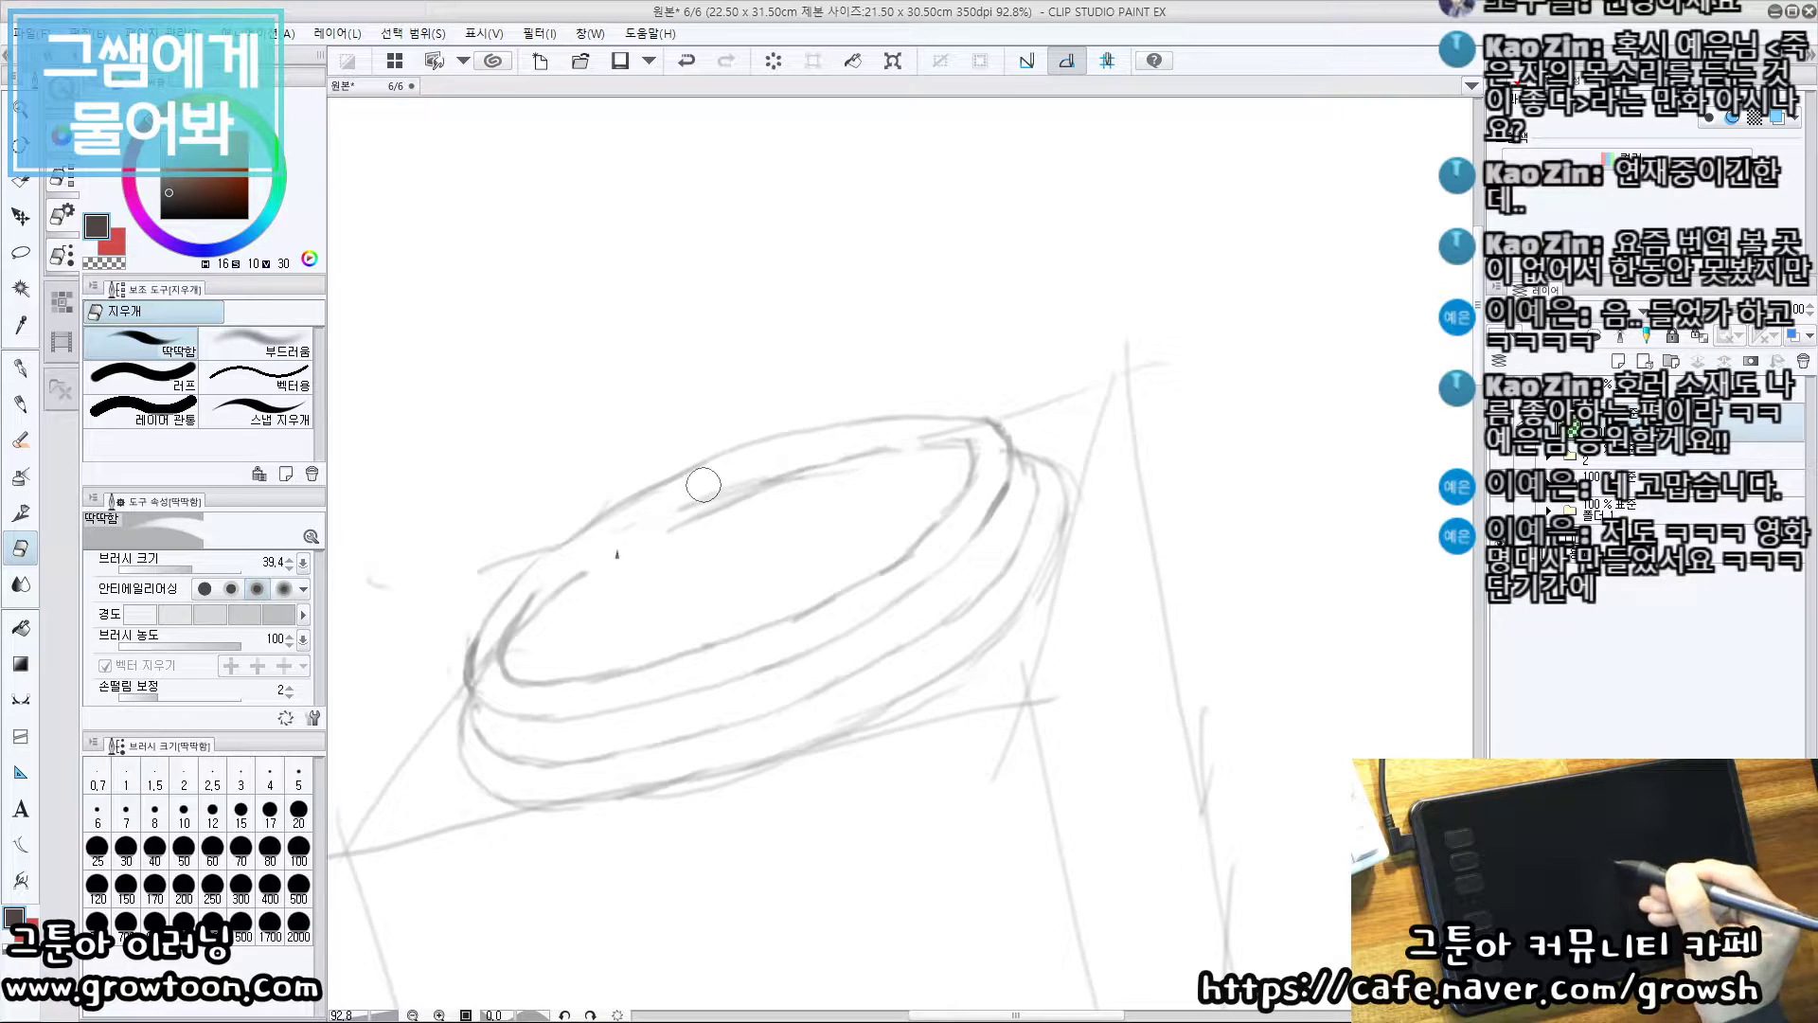
# Clean up the inner ellipse's upper left and redraw its upper side as a continuous curve
pyautogui.press('b')
pyautogui.moveTo(703, 485); pyautogui.dragTo(706, 489)
pyautogui.press('e')
pyautogui.moveTo(542, 591)
pyautogui.mouseDown()
pyautogui.moveTo(522, 617)
pyautogui.moveTo(611, 544)
pyautogui.mouseUp()
pyautogui.press('b')
pyautogui.hotkey('ctrl', 'z')
pyautogui.moveTo(536, 611); pyautogui.dragTo(713, 490)
pyautogui.hotkey('ctrl', 'z')
pyautogui.hotkey('ctrl', 'z')
pyautogui.moveTo(588, 565)
pyautogui.mouseDown()
pyautogui.moveTo(784, 468)
pyautogui.moveTo(758, 477)
pyautogui.moveTo(968, 455)
pyautogui.mouseUp()
pyautogui.hotkey('ctrl', 'z')
pyautogui.moveTo(686, 673); pyautogui.dragTo(732, 620)
pyautogui.moveTo(777, 554); pyautogui.dragTo(734, 558)
pyautogui.moveTo(913, 445); pyautogui.dragTo(872, 525)
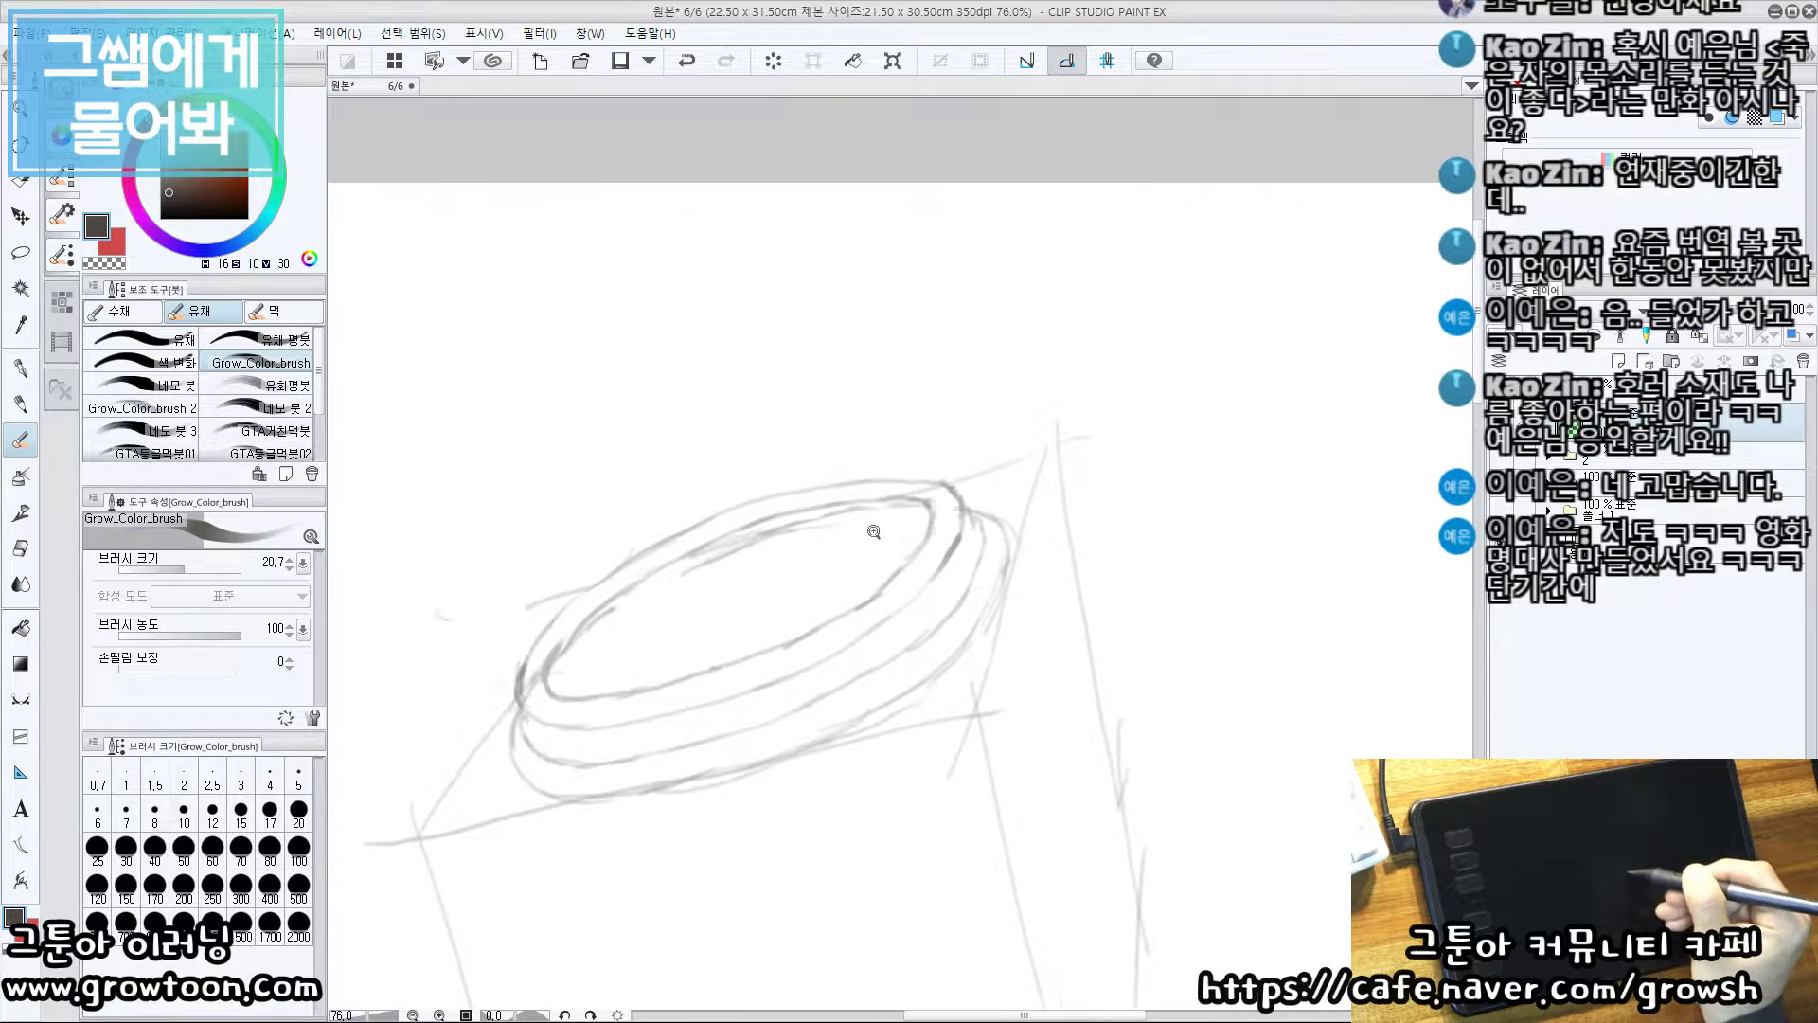
# Sketch a small notch across the side band at the rim's right end
pyautogui.scroll(2, 873, 525)
pyautogui.moveTo(978, 629); pyautogui.dragTo(952, 569)
pyautogui.moveTo(956, 491)
pyautogui.mouseDown()
pyautogui.moveTo(974, 483)
pyautogui.moveTo(944, 453)
pyautogui.mouseUp()
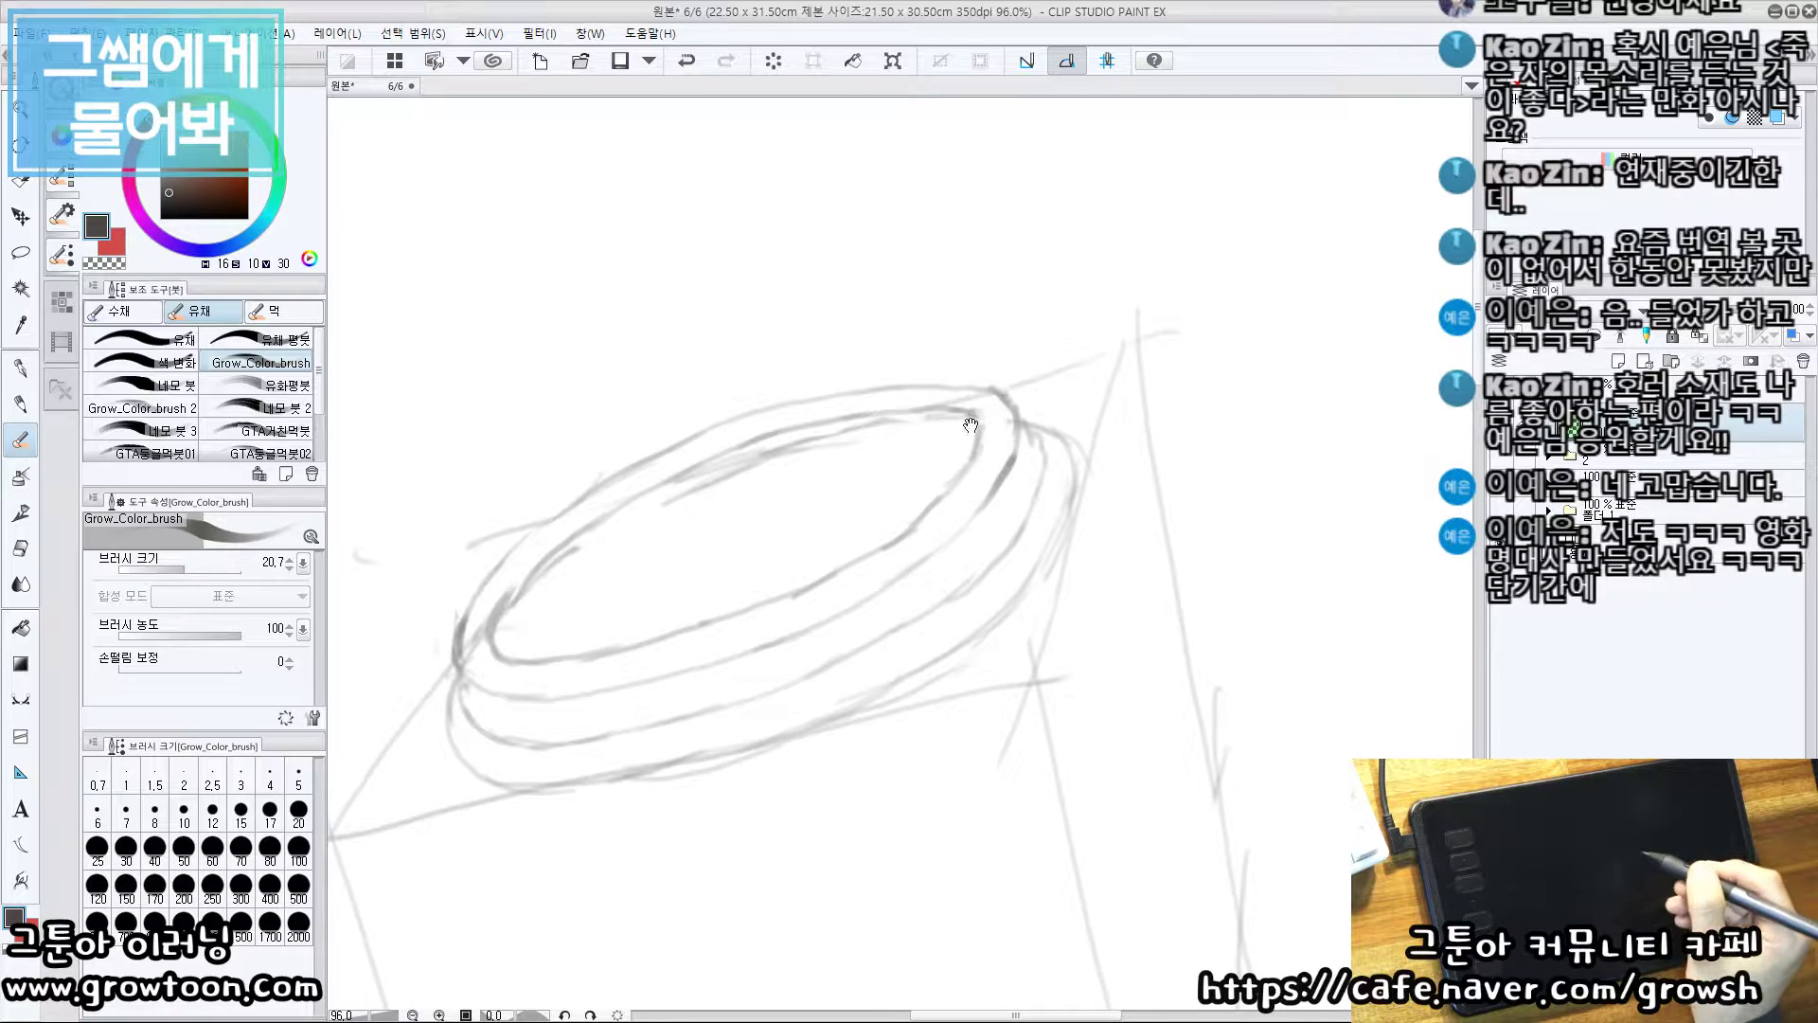
pyautogui.moveTo(1004, 379); pyautogui.dragTo(1102, 458)
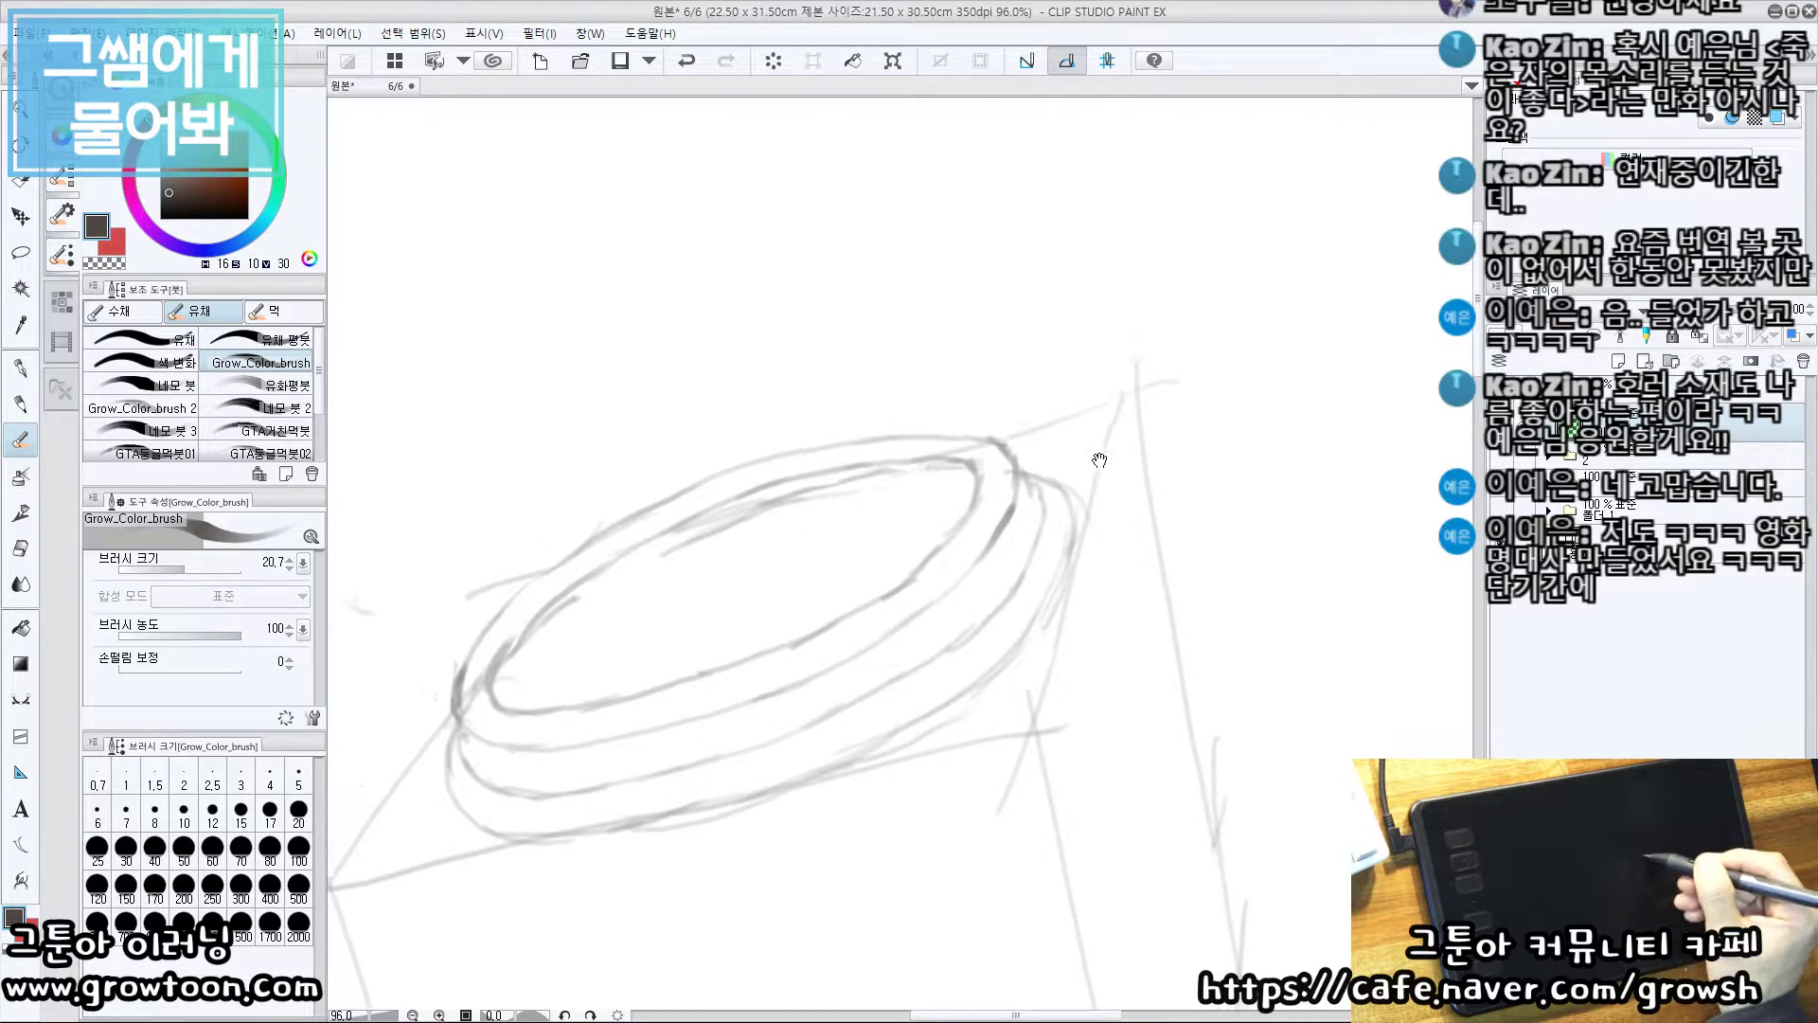
pyautogui.hotkey('ctrl', 'z')
pyautogui.moveTo(1012, 510)
pyautogui.mouseDown()
pyautogui.moveTo(1021, 527)
pyautogui.moveTo(1060, 518)
pyautogui.mouseUp()
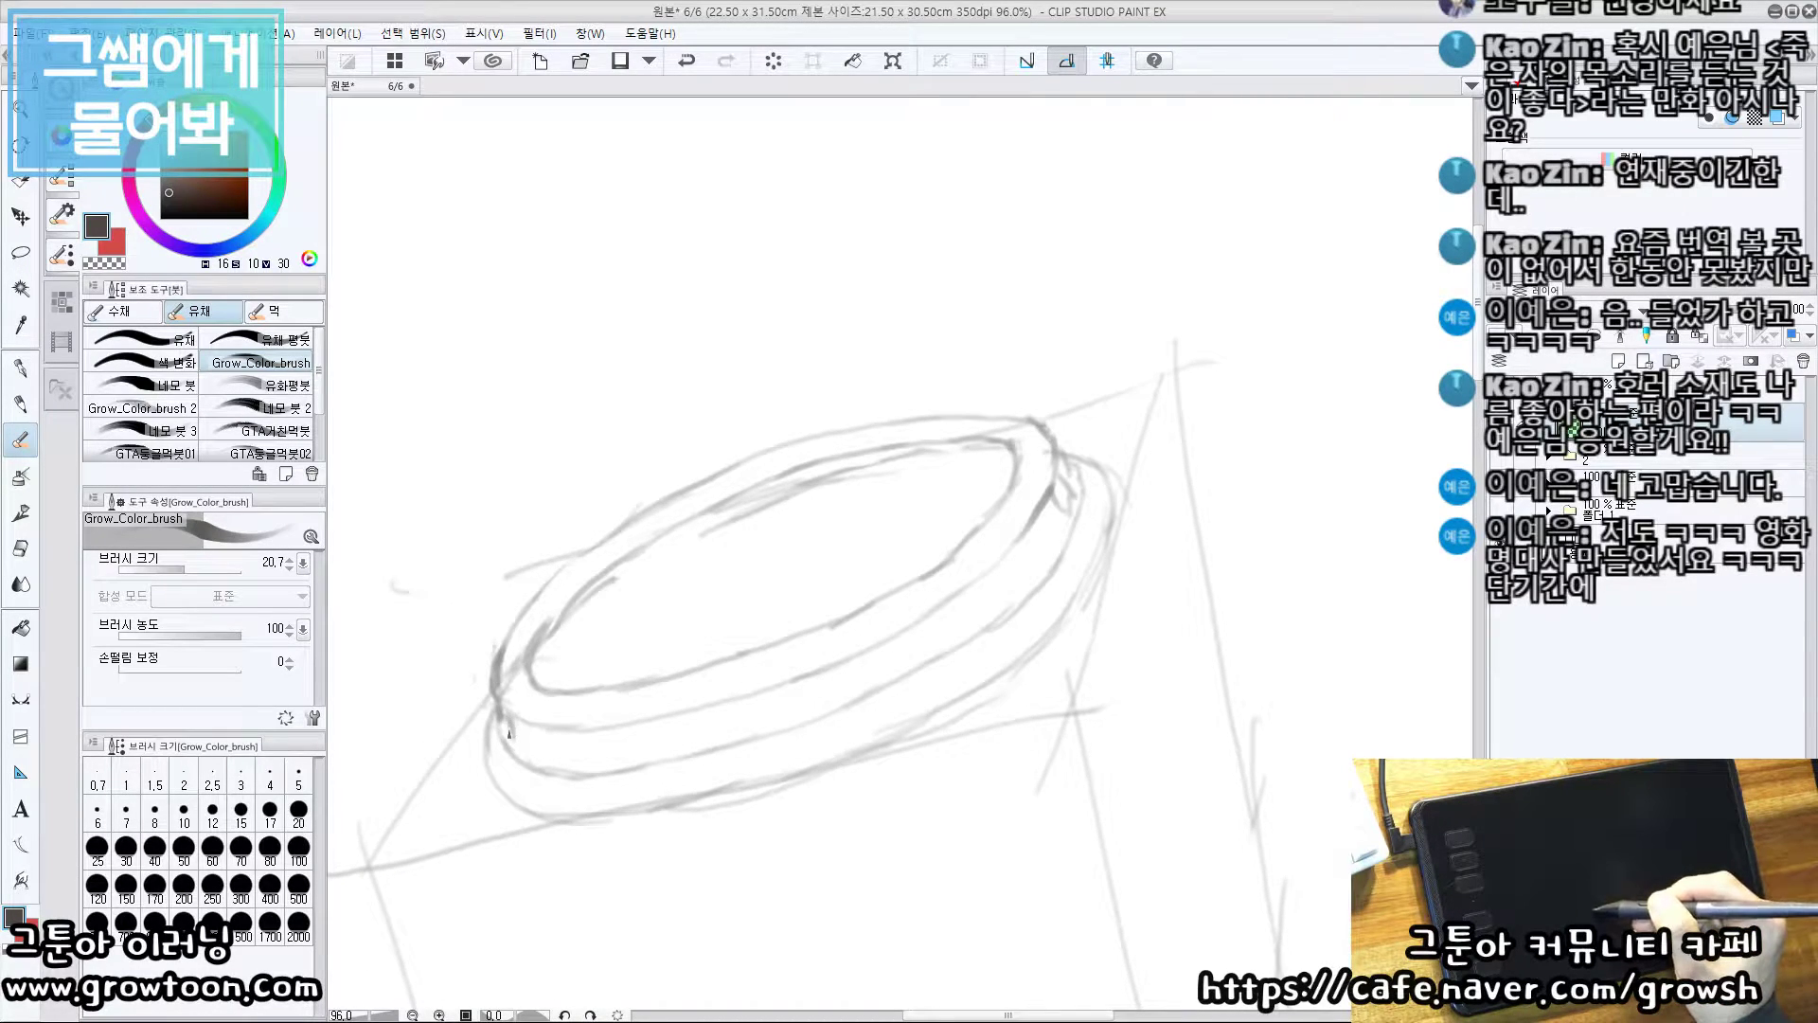
# Double the side band's lower curve, then mark two short ticks across the band and matching ones on the upper rim
pyautogui.moveTo(767, 692)
pyautogui.mouseDown()
pyautogui.moveTo(771, 717)
pyautogui.moveTo(814, 711)
pyautogui.mouseUp()
pyautogui.moveTo(788, 716)
pyautogui.mouseDown()
pyautogui.moveTo(891, 686)
pyautogui.moveTo(1032, 582)
pyautogui.moveTo(1066, 521)
pyautogui.mouseUp()
pyautogui.hotkey('ctrl', 'z')
pyautogui.moveTo(629, 609); pyautogui.dragTo(634, 611)
pyautogui.moveTo(514, 731)
pyautogui.mouseDown()
pyautogui.moveTo(595, 765)
pyautogui.moveTo(780, 730)
pyautogui.mouseUp()
pyautogui.moveTo(758, 499)
pyautogui.mouseDown()
pyautogui.moveTo(750, 527)
pyautogui.moveTo(790, 512)
pyautogui.moveTo(765, 490)
pyautogui.mouseUp()
pyautogui.hotkey('ctrl', 'z')
pyautogui.hotkey('ctrl', 'z')
pyautogui.press('e')
pyautogui.press('b')
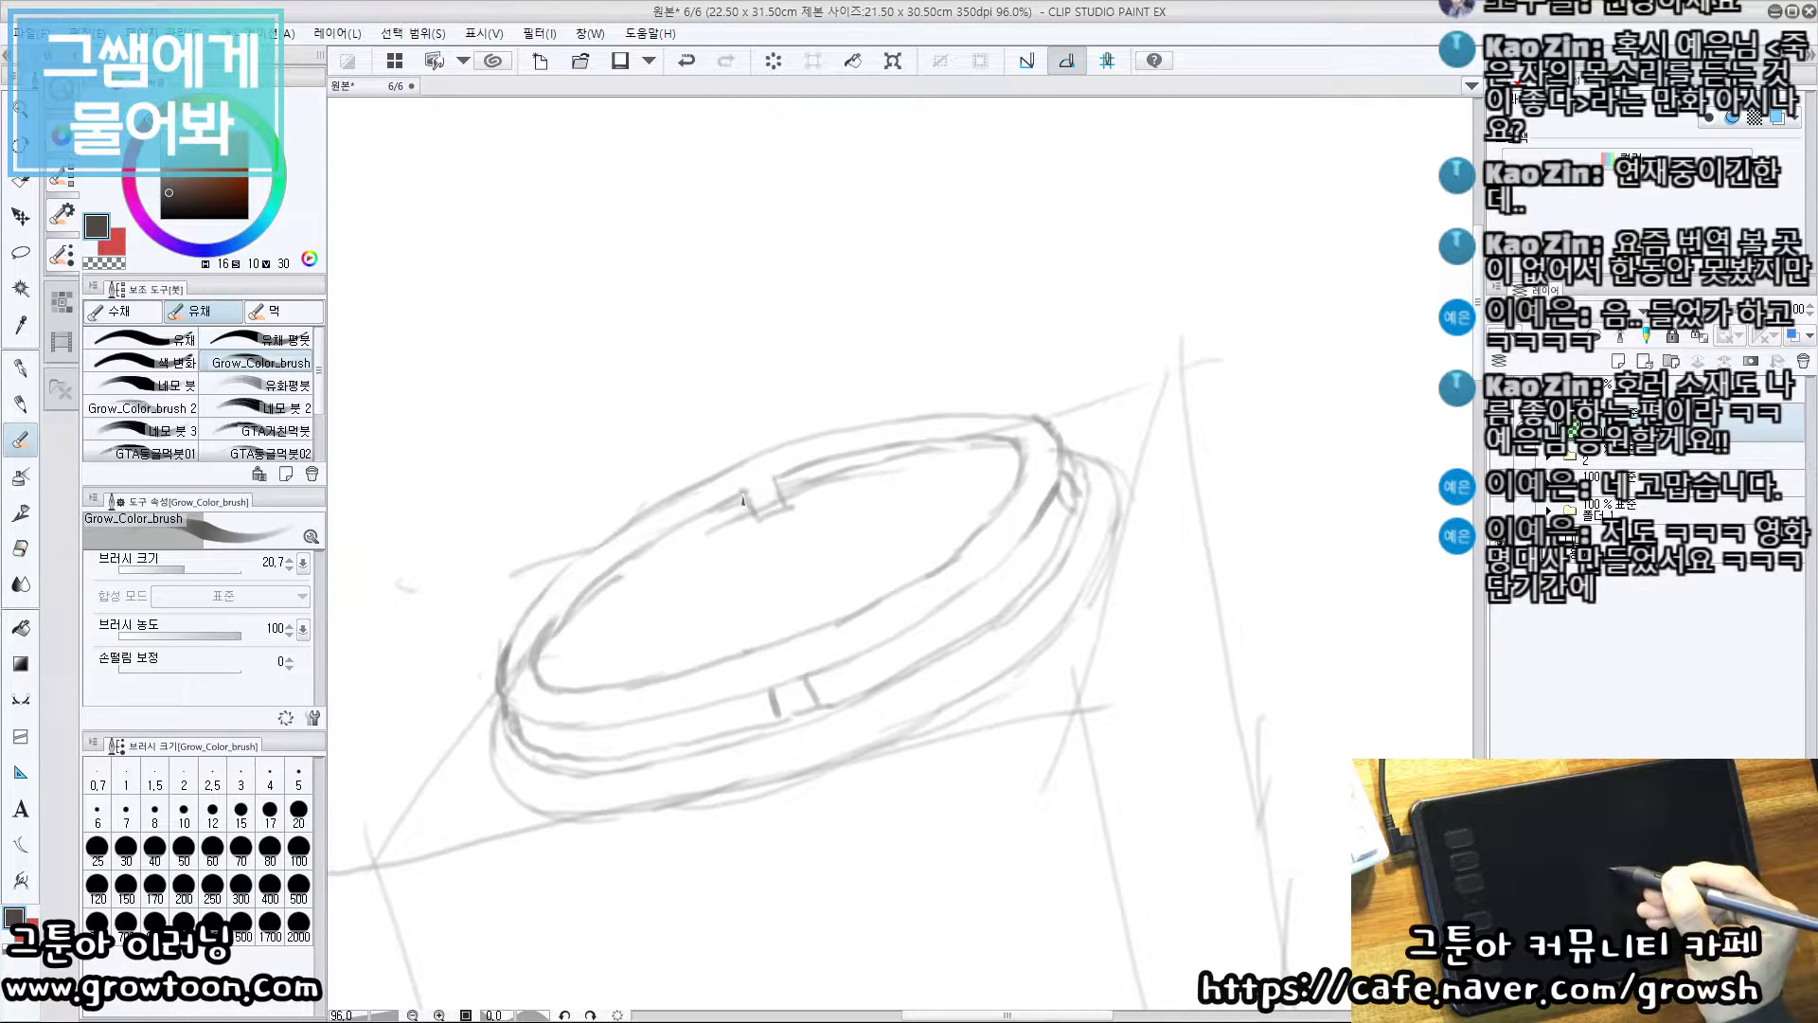
# Close the marks on the upper rim into a small block and restroke the inner ellipse's left end
pyautogui.scroll(2, 744, 502)
pyautogui.moveTo(762, 535); pyautogui.dragTo(816, 511)
pyautogui.moveTo(543, 741)
pyautogui.mouseDown()
pyautogui.moveTo(503, 713)
pyautogui.moveTo(507, 743)
pyautogui.mouseUp()
pyautogui.press('e')
pyautogui.press('b')
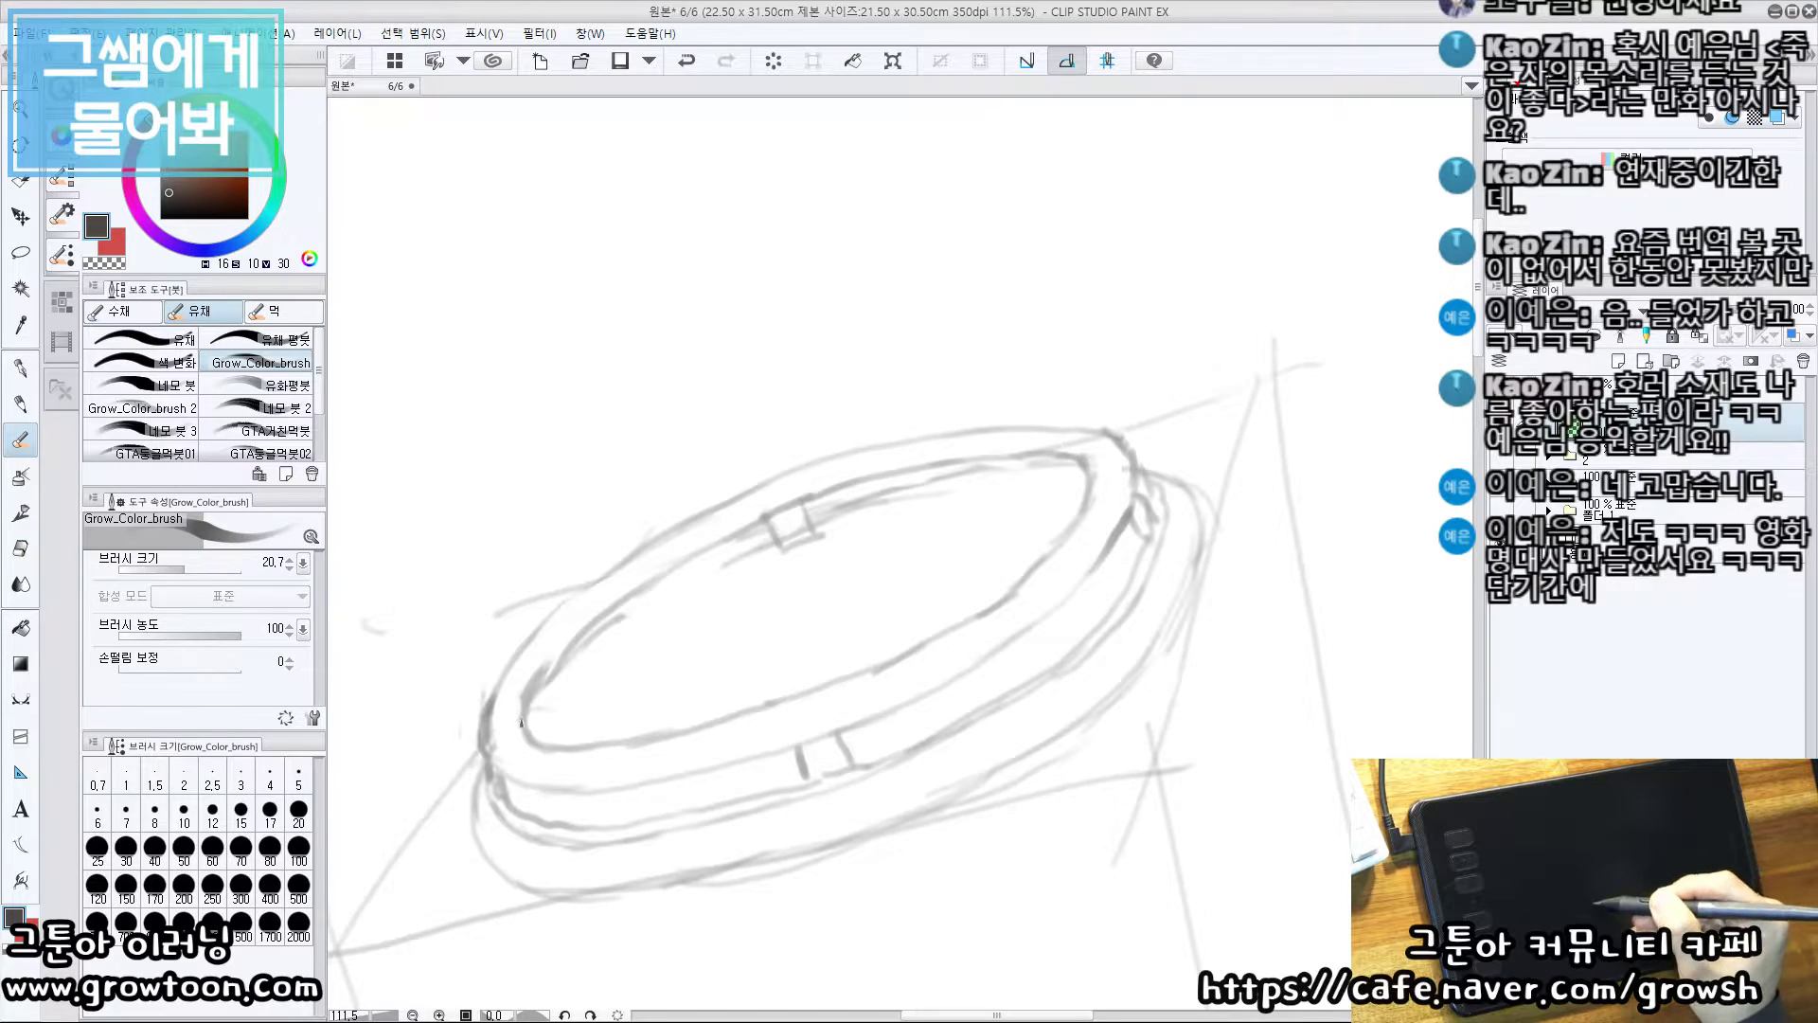
pyautogui.hotkey('ctrl', 'z')
pyautogui.moveTo(507, 697); pyautogui.dragTo(510, 722)
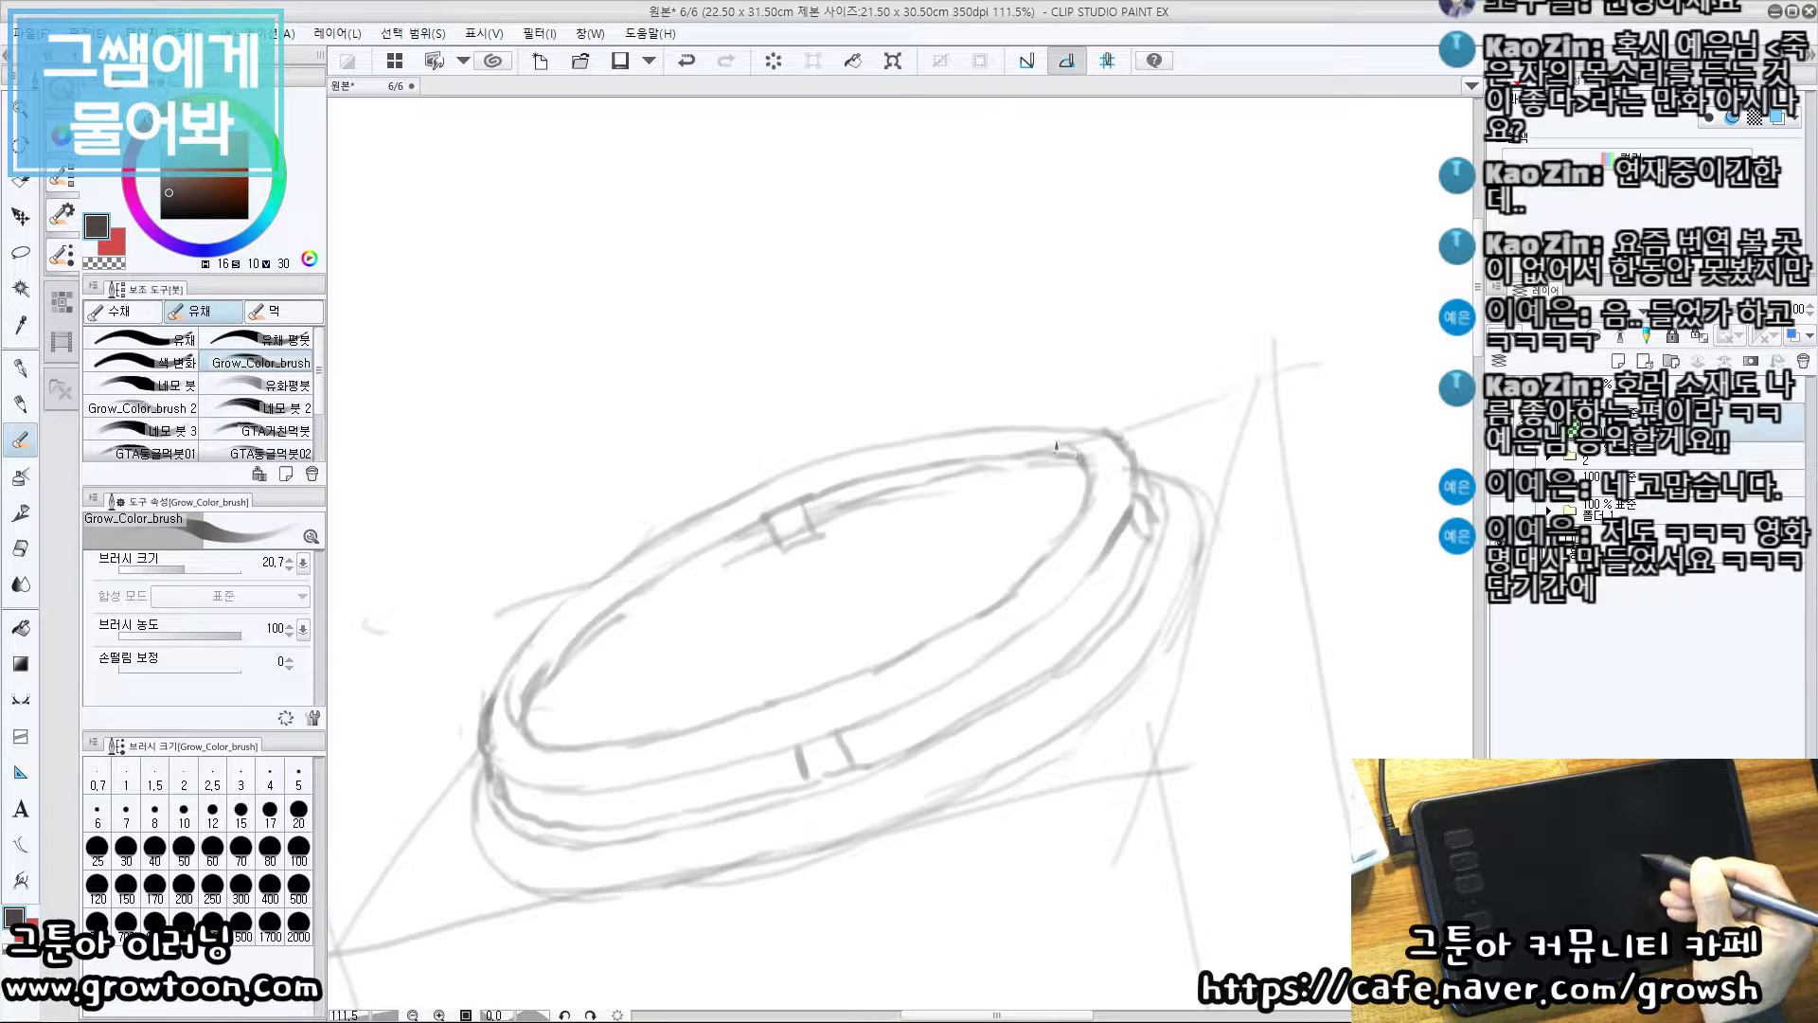
# Sketch a small elliptical hub at the centre of the inner ellipse
pyautogui.moveTo(876, 468); pyautogui.dragTo(816, 502)
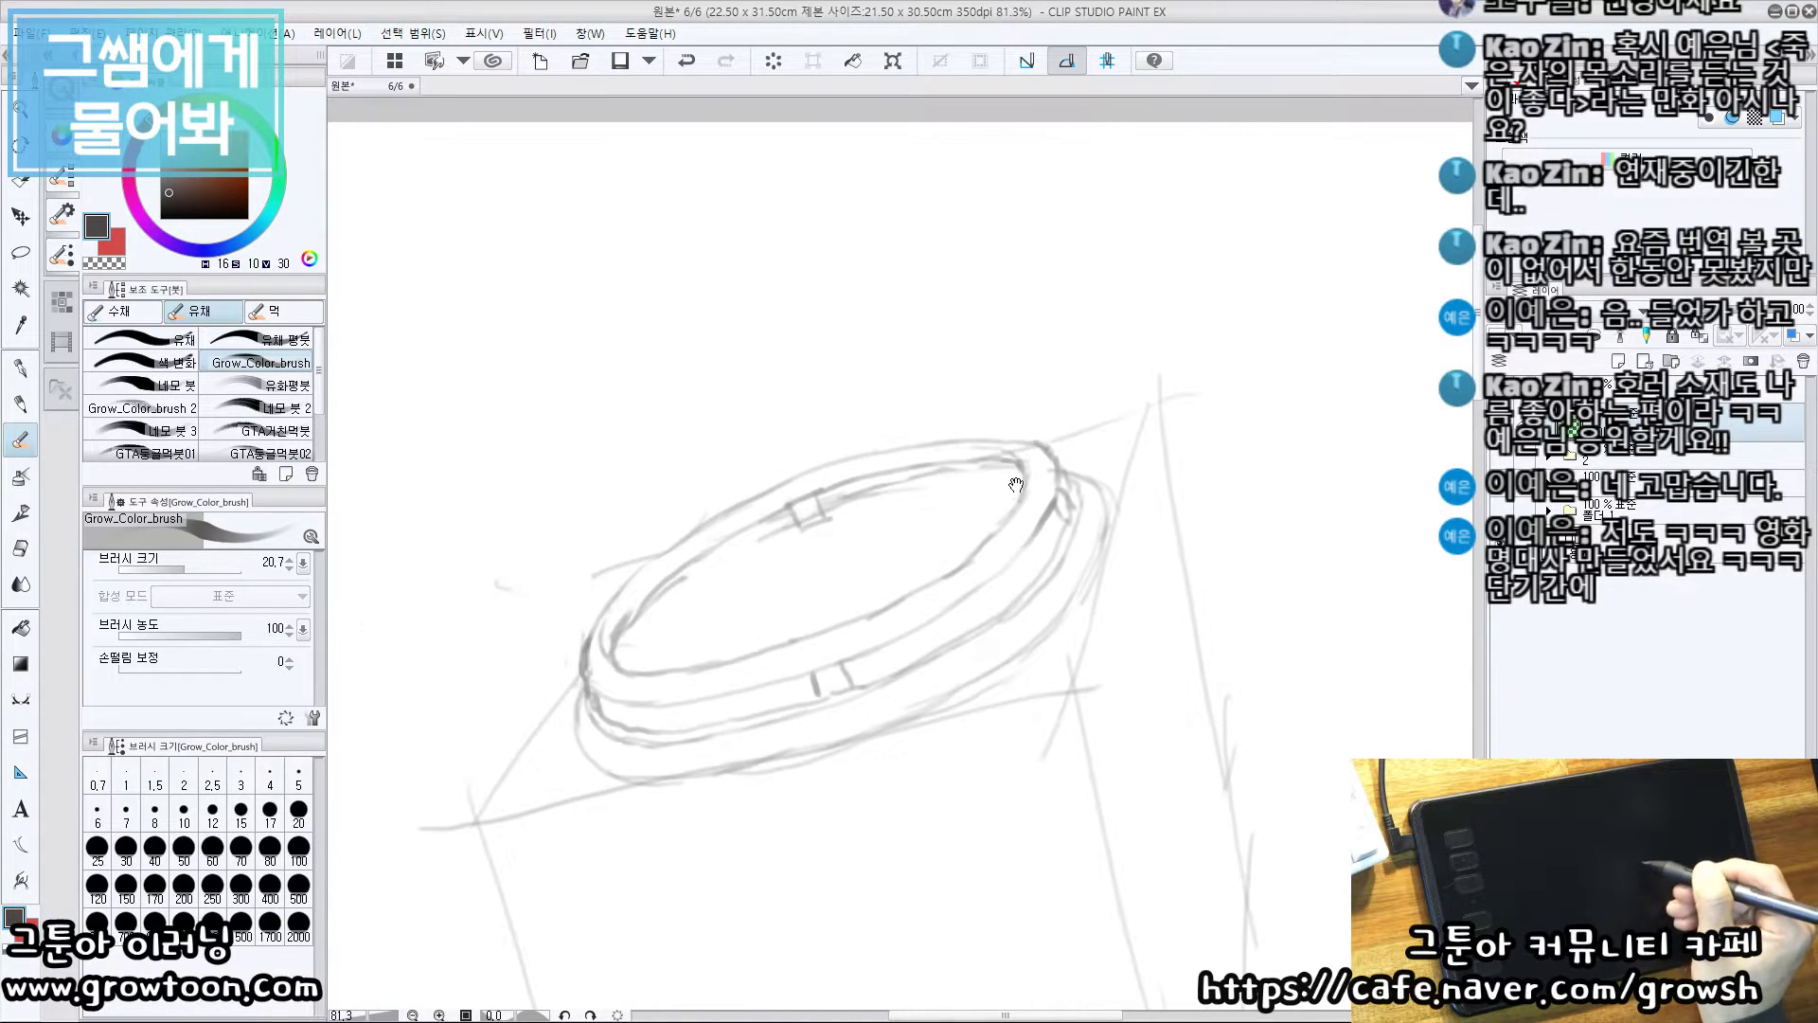
pyautogui.moveTo(1021, 480); pyautogui.dragTo(952, 432)
pyautogui.moveTo(844, 530); pyautogui.dragTo(979, 463)
pyautogui.moveTo(979, 468); pyautogui.dragTo(1006, 483)
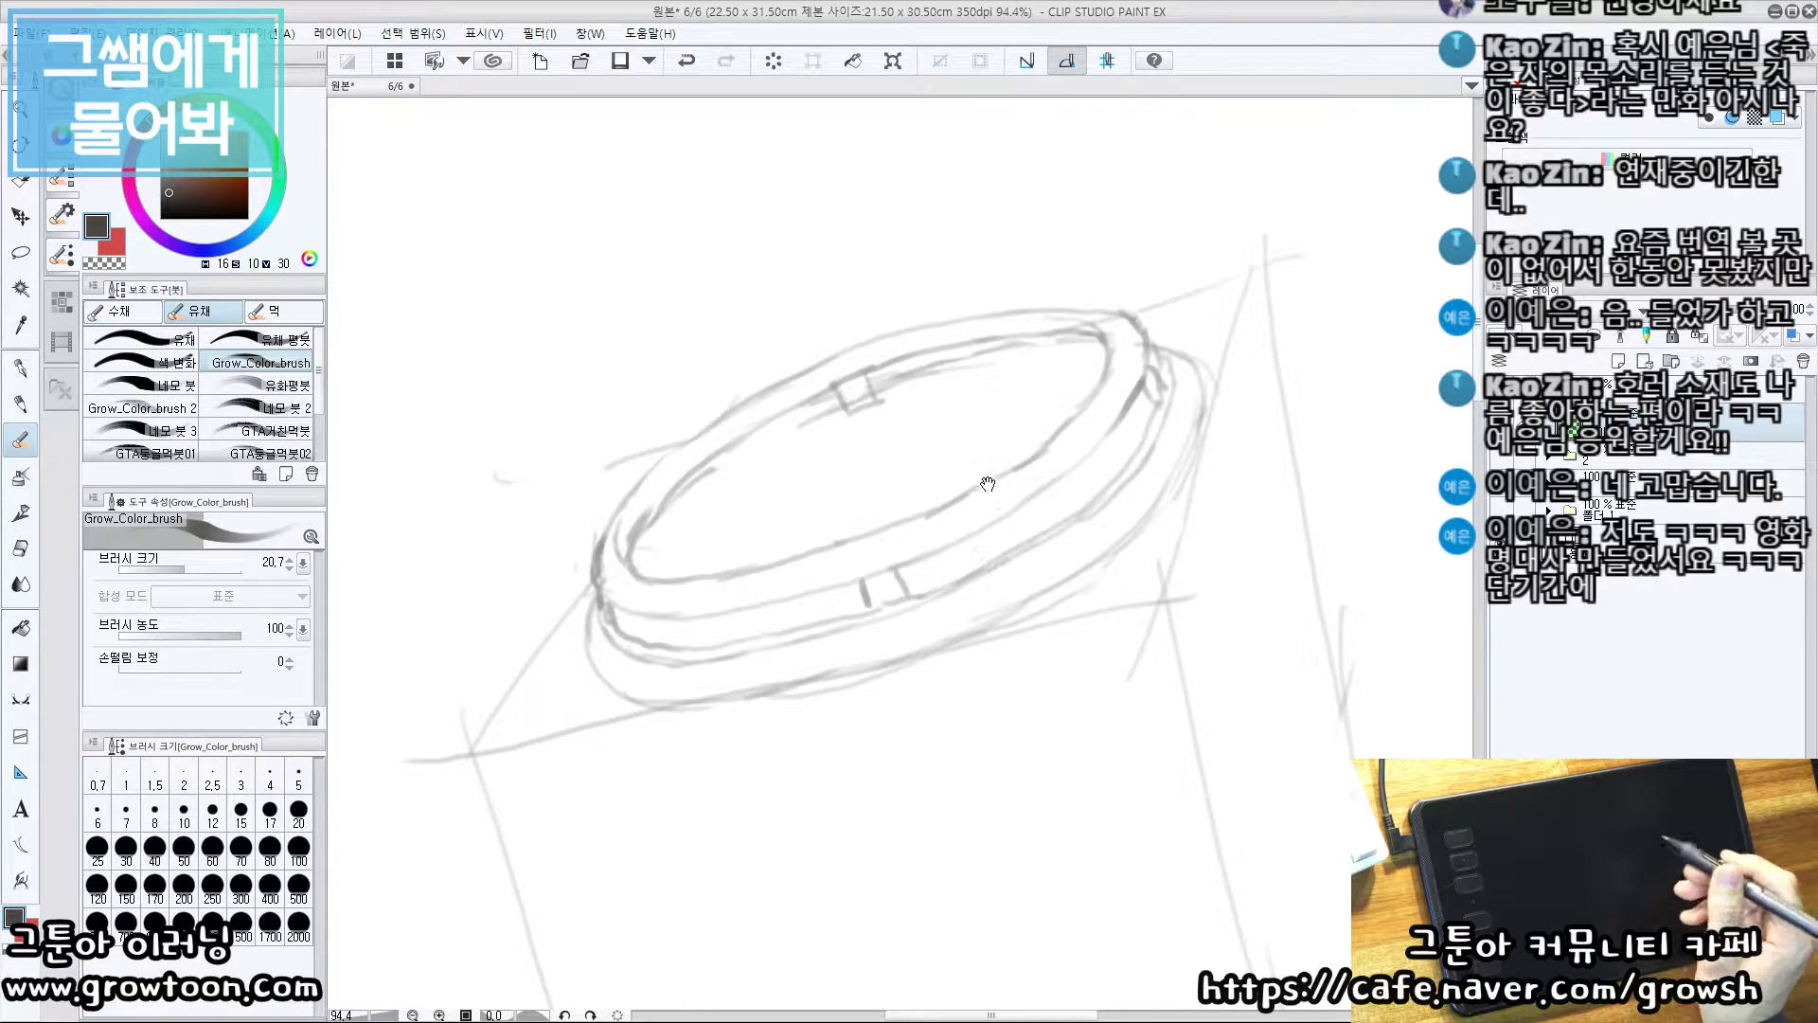
pyautogui.moveTo(978, 570); pyautogui.dragTo(961, 564)
pyautogui.moveTo(933, 422); pyautogui.dragTo(924, 432)
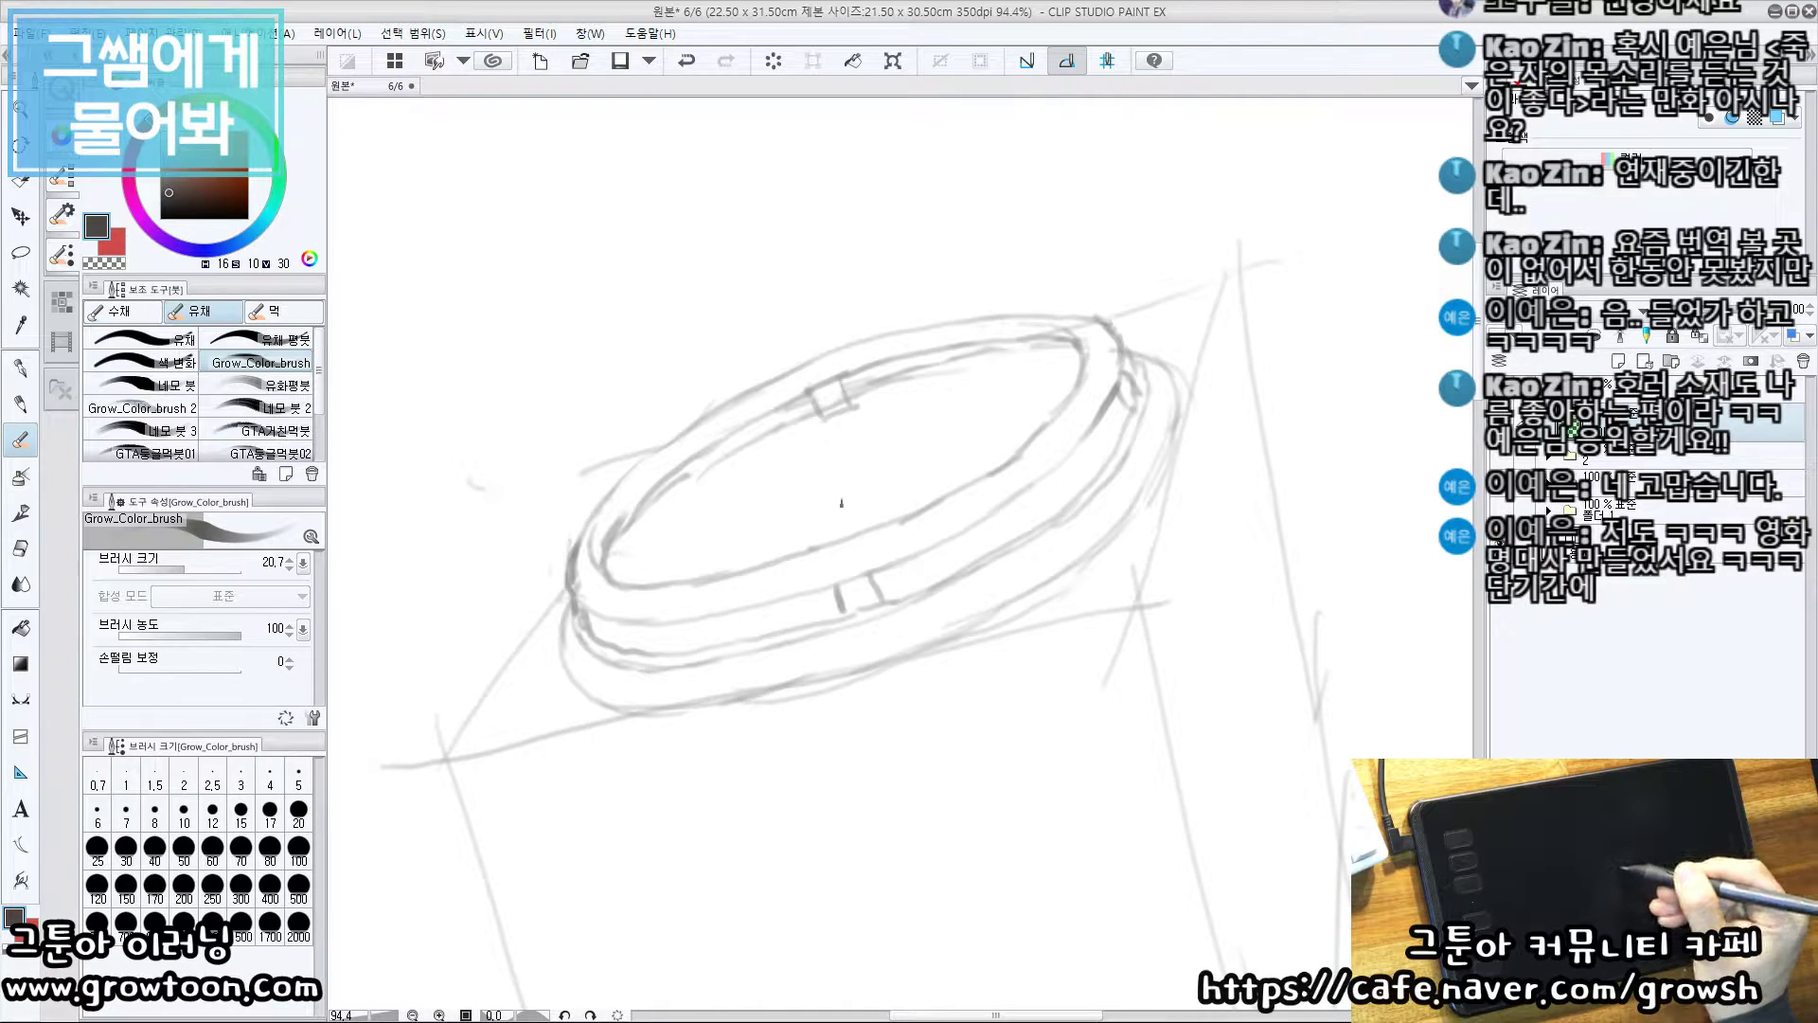
pyautogui.moveTo(840, 494)
pyautogui.mouseDown()
pyautogui.moveTo(810, 514)
pyautogui.moveTo(869, 492)
pyautogui.mouseUp()
pyautogui.hotkey('ctrl', 'z')
pyautogui.hotkey('ctrl', 'z')
pyautogui.hotkey('ctrl', 'z')
pyautogui.hotkey('ctrl', 'z')
pyautogui.moveTo(873, 426); pyautogui.dragTo(847, 508)
pyautogui.moveTo(955, 782); pyautogui.dragTo(911, 558)
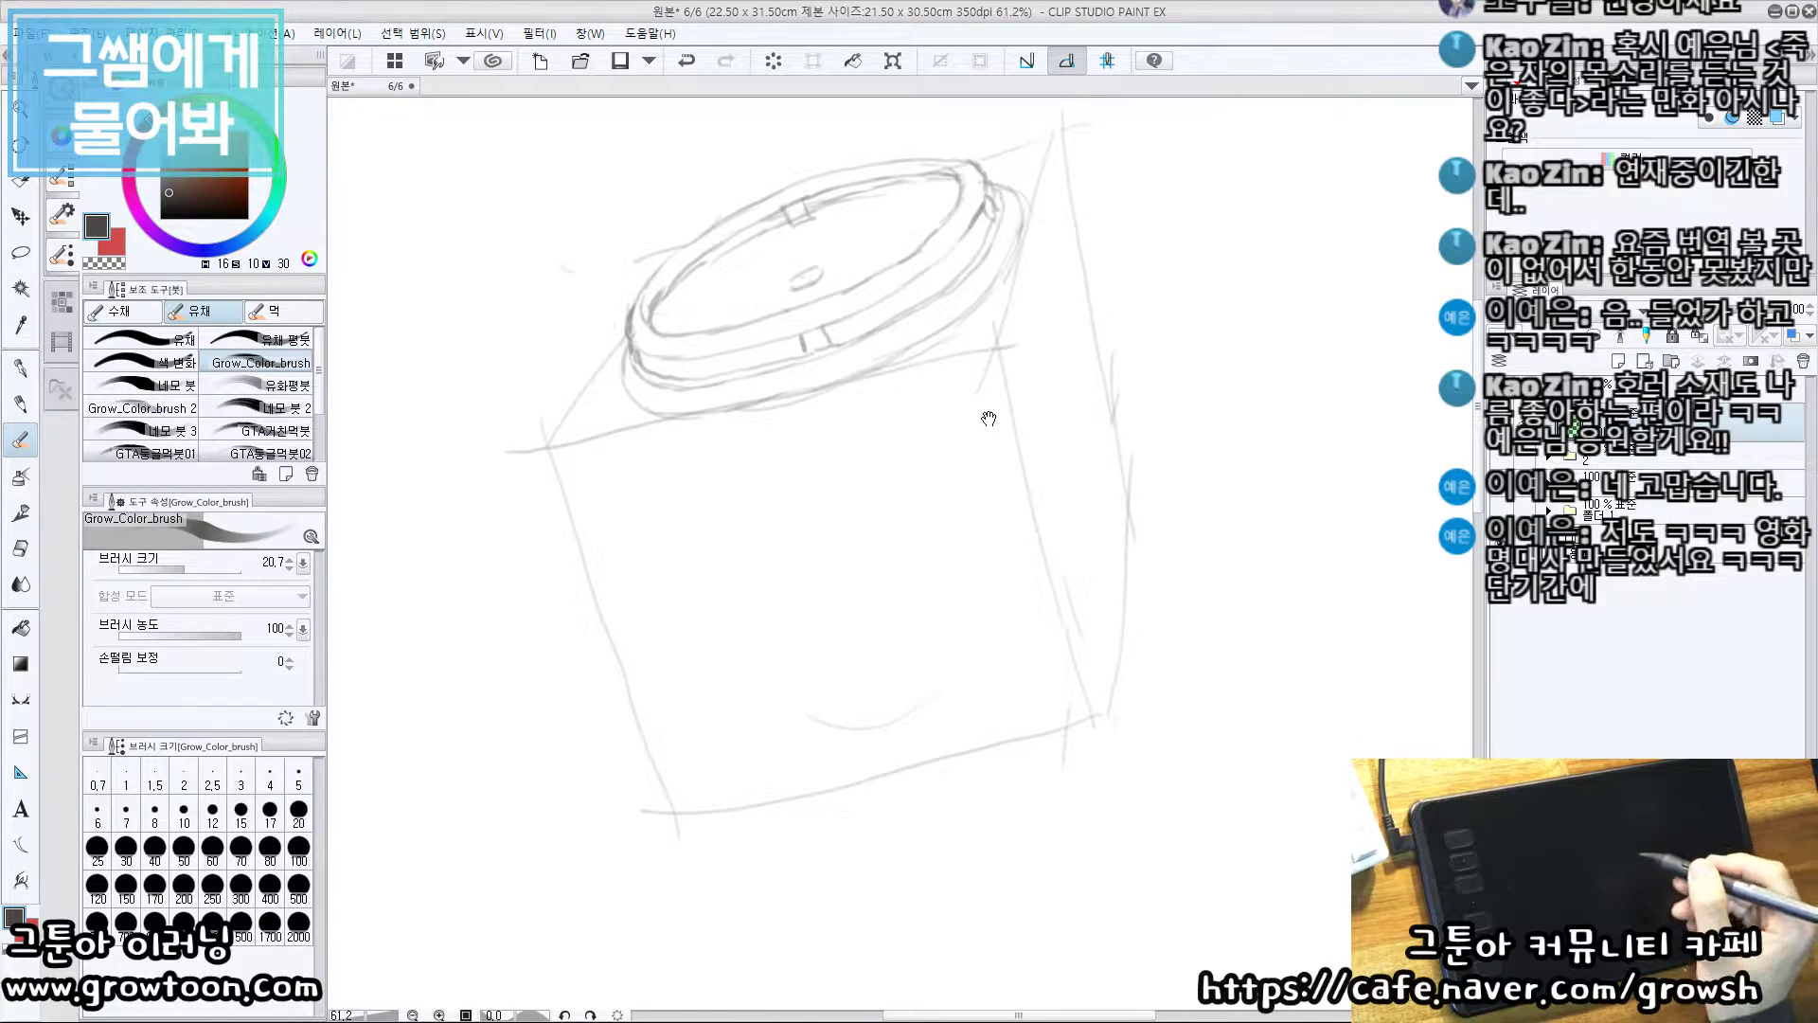
# Add short strokes under the hub for thickness and a diagonal stroke between the two ticks on the lower band
pyautogui.moveTo(881, 438); pyautogui.dragTo(953, 494)
pyautogui.moveTo(839, 467); pyautogui.dragTo(843, 500)
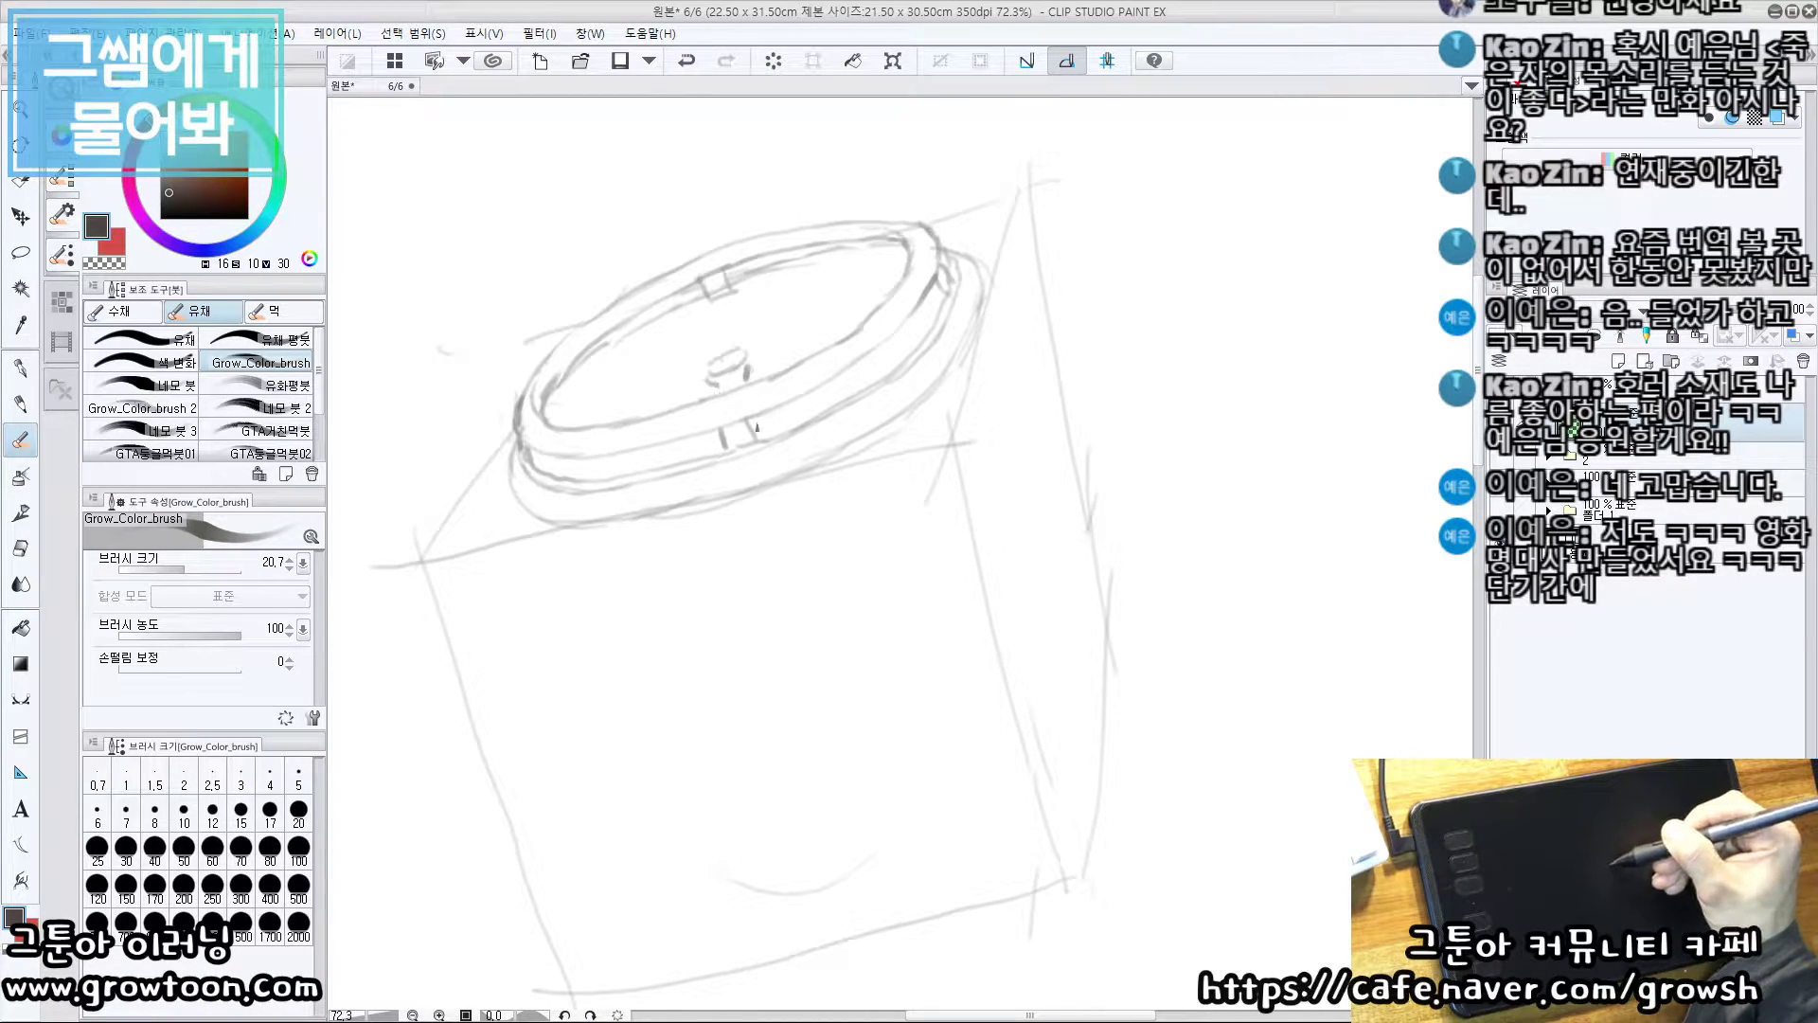
pyautogui.moveTo(737, 432); pyautogui.dragTo(738, 428)
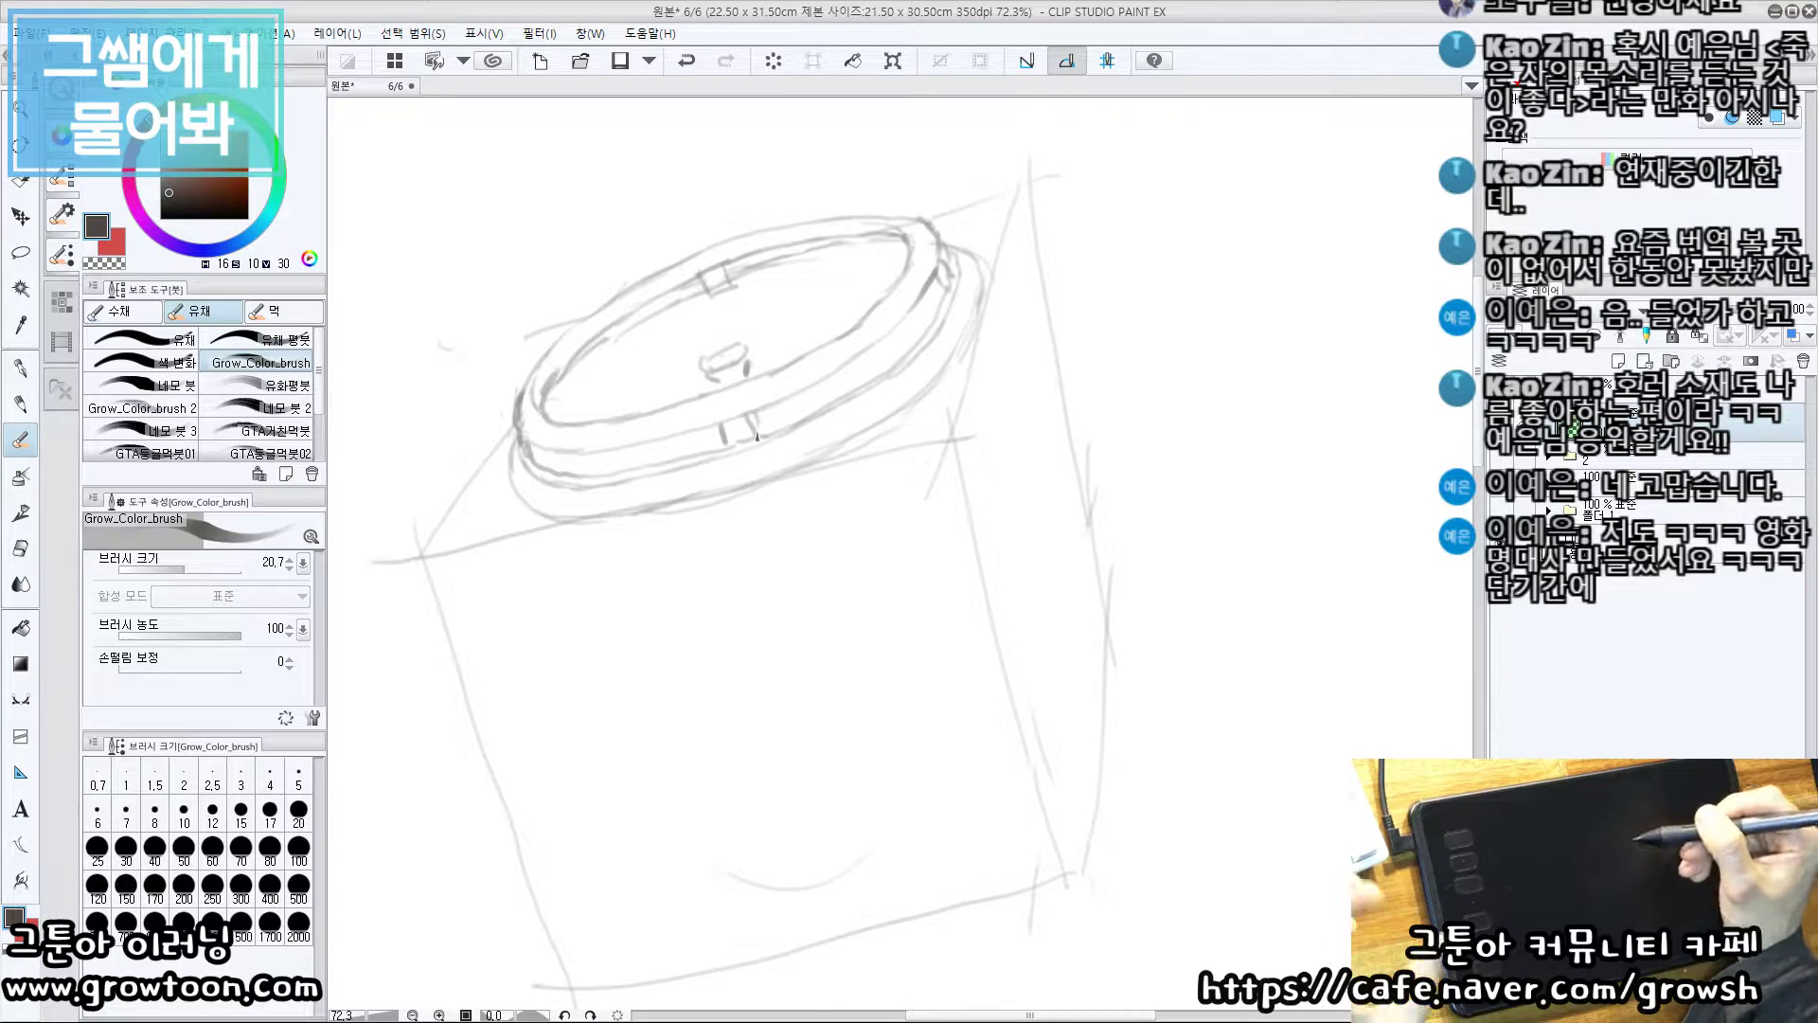
pyautogui.moveTo(738, 407); pyautogui.dragTo(750, 405)
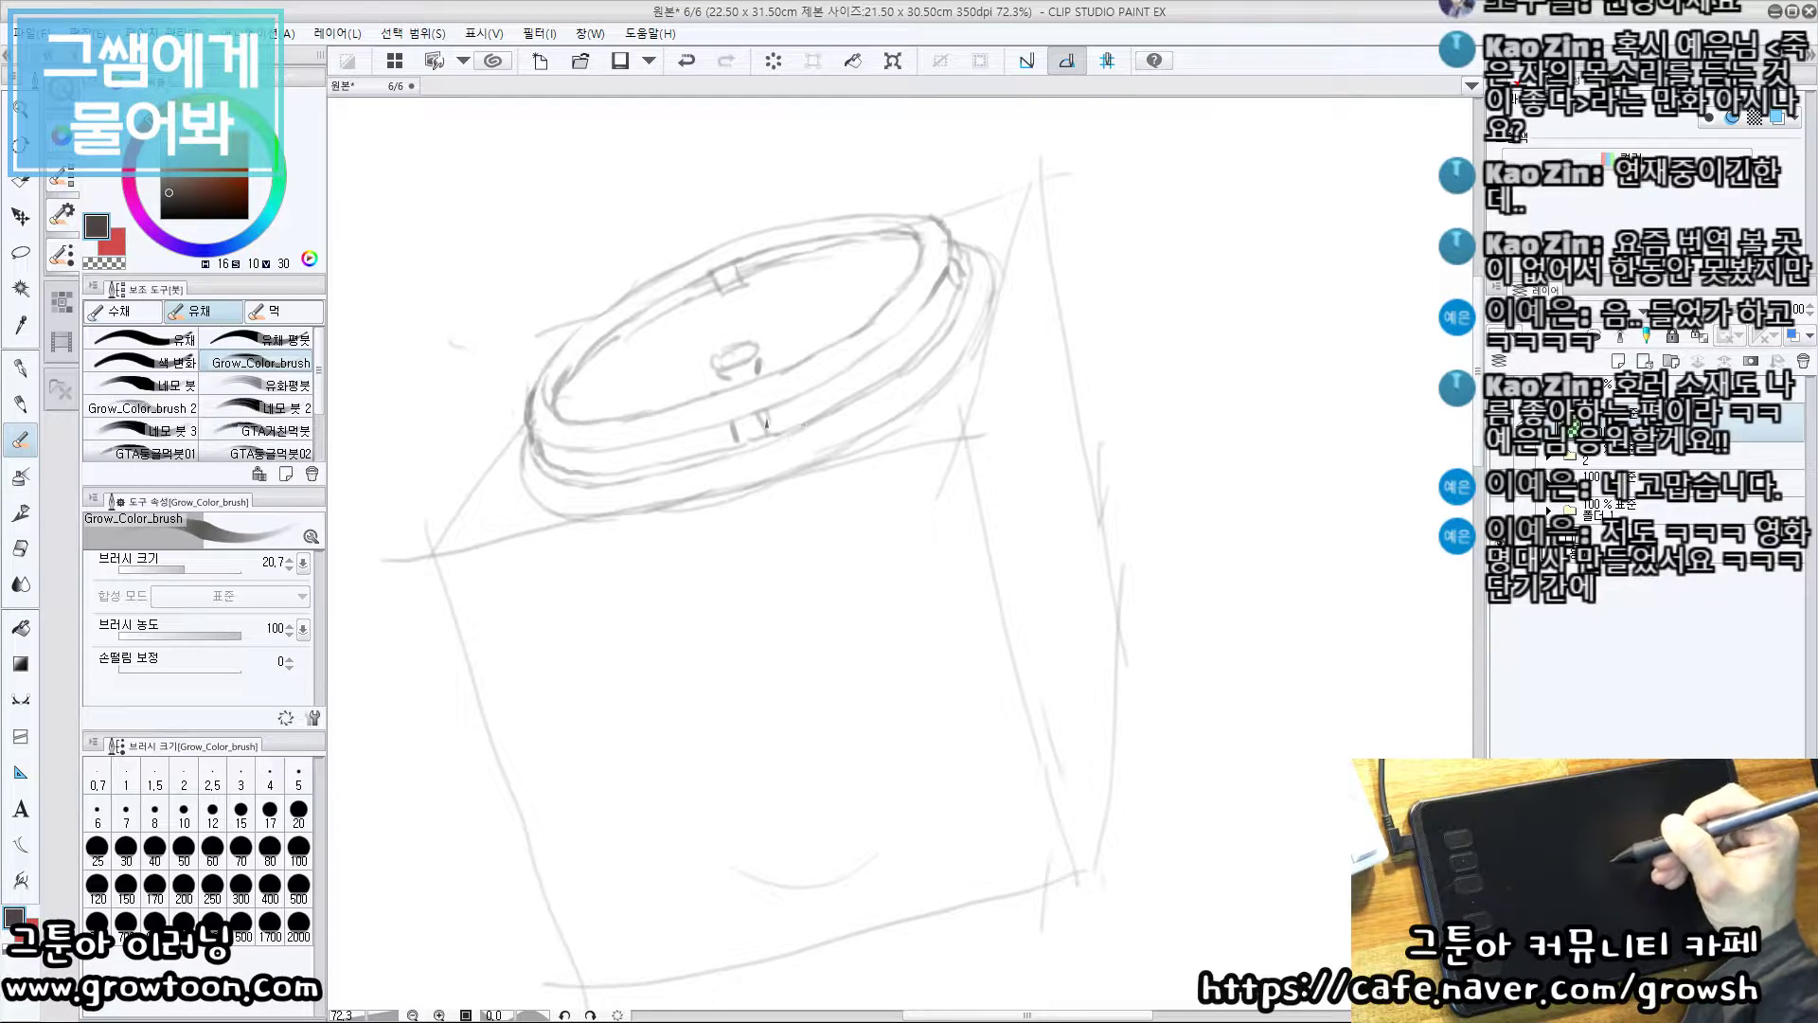
pyautogui.moveTo(790, 410); pyautogui.dragTo(788, 418)
# Draw straight spokes from the hub to the upper and right parts of the inner ellipse
pyautogui.moveTo(571, 421); pyautogui.dragTo(695, 324)
pyautogui.hotkey('ctrl', 'z')
pyautogui.moveTo(696, 412); pyautogui.dragTo(715, 397)
pyautogui.moveTo(801, 514); pyautogui.dragTo(742, 434)
pyautogui.moveTo(736, 290); pyautogui.dragTo(765, 312)
pyautogui.moveTo(775, 227)
pyautogui.mouseDown()
pyautogui.moveTo(780, 253)
pyautogui.moveTo(701, 285)
pyautogui.mouseUp()
pyautogui.moveTo(873, 193); pyautogui.dragTo(685, 310)
pyautogui.hotkey('ctrl', 'z')
pyautogui.moveTo(761, 206); pyautogui.dragTo(731, 306)
pyautogui.hotkey('ctrl', 'z')
pyautogui.moveTo(760, 206); pyautogui.dragTo(731, 290)
pyautogui.moveTo(777, 202)
pyautogui.mouseDown()
pyautogui.moveTo(696, 298)
pyautogui.moveTo(891, 190)
pyautogui.moveTo(710, 283)
pyautogui.moveTo(813, 281)
pyautogui.mouseUp()
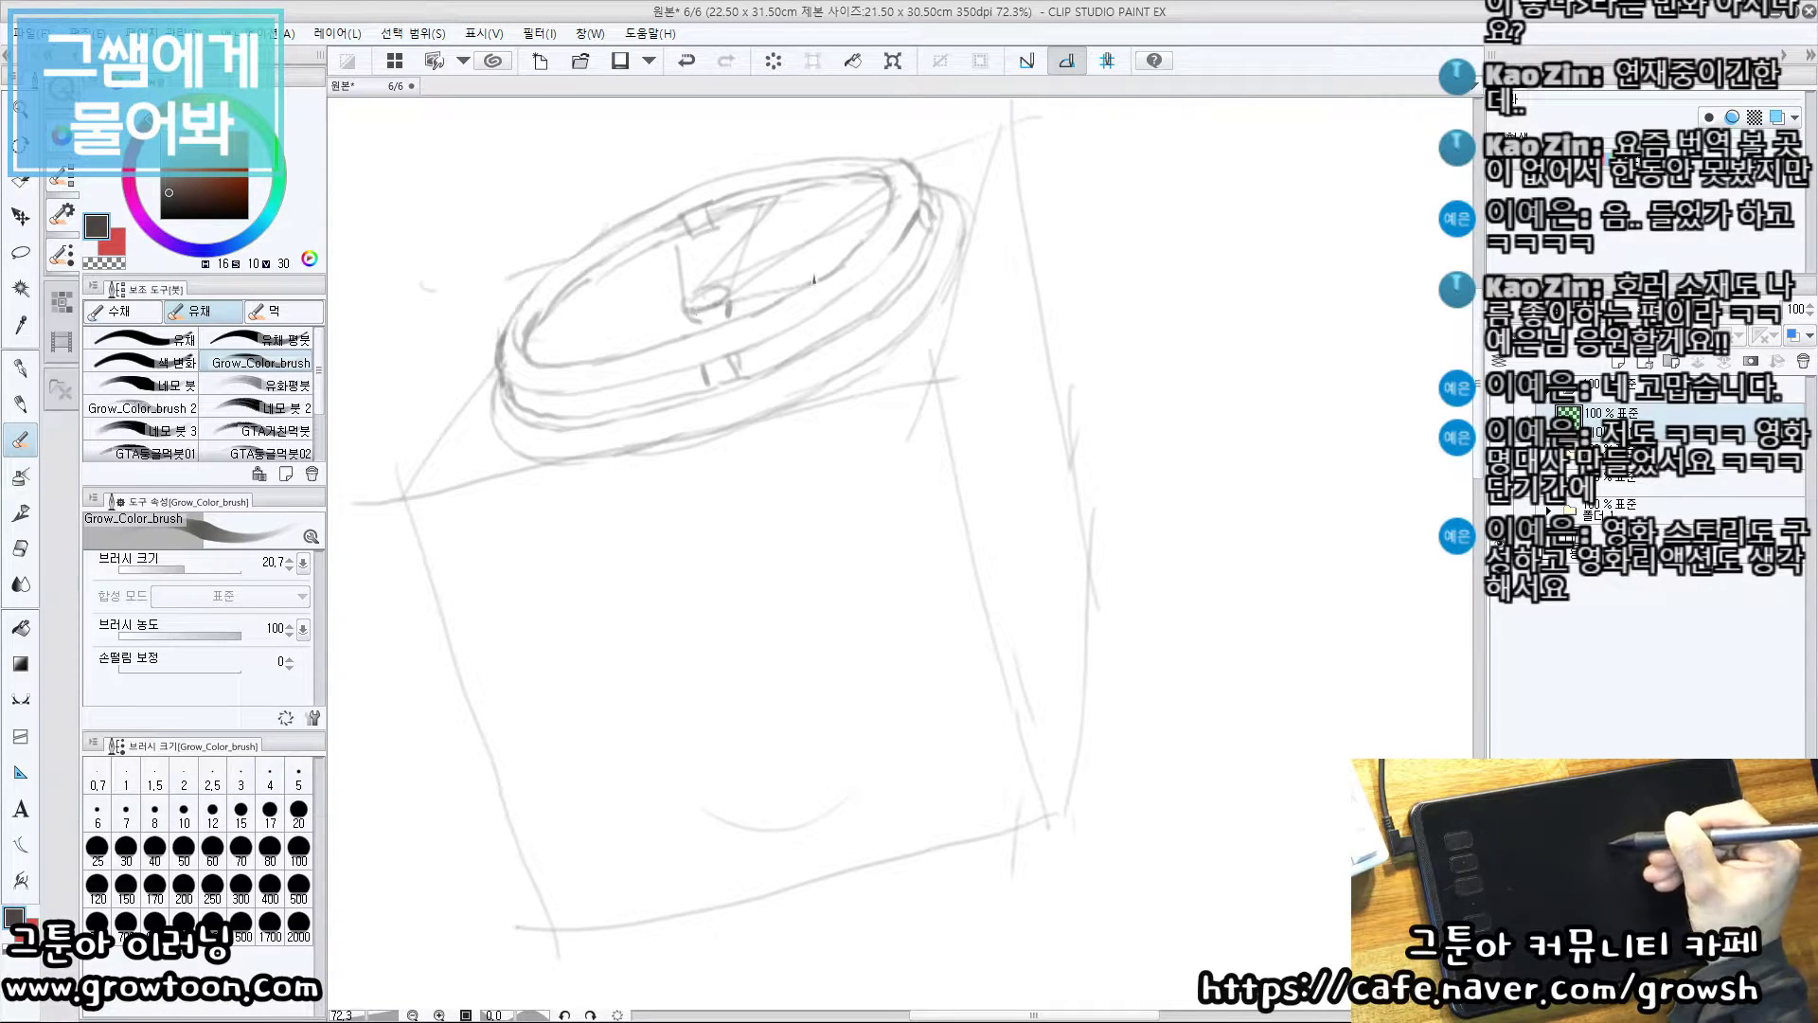
# Replace the last right-hand spoke and mark short slanted ticks along the lower side band
pyautogui.hotkey('ctrl', 'z')
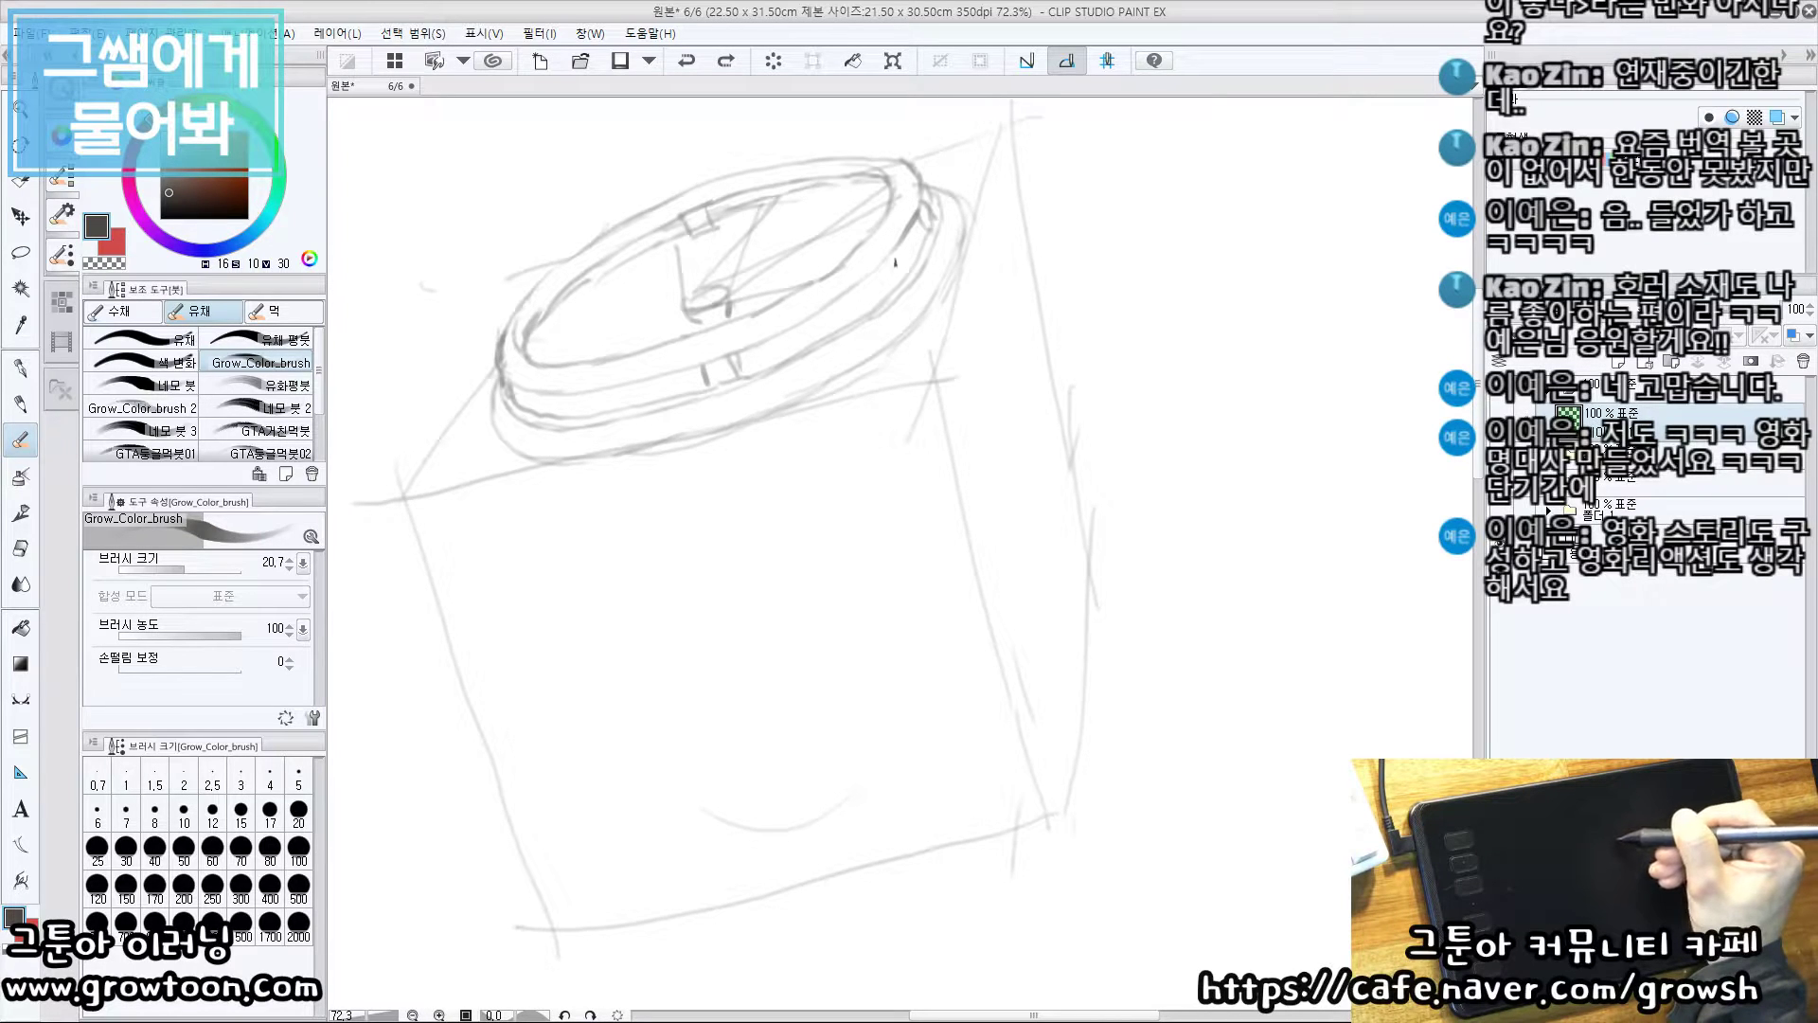
pyautogui.moveTo(894, 270); pyautogui.dragTo(918, 263)
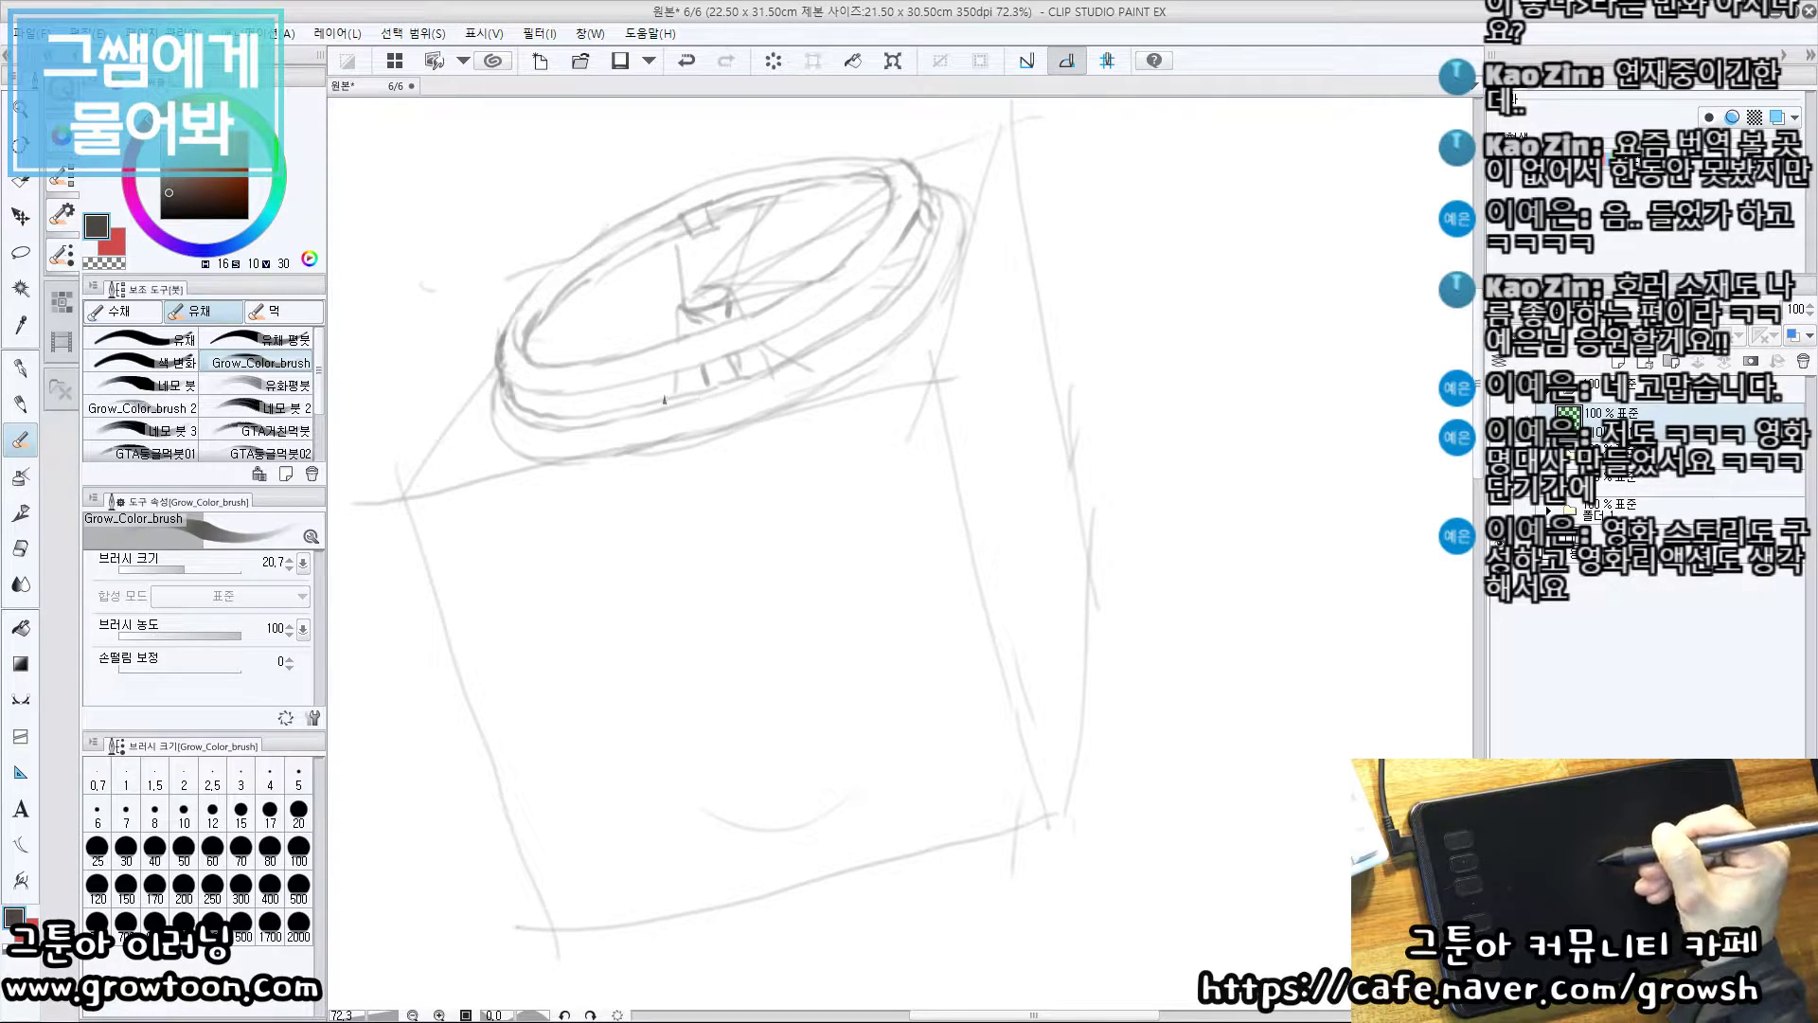
pyautogui.moveTo(703, 317)
pyautogui.mouseDown()
pyautogui.moveTo(716, 309)
pyautogui.moveTo(631, 342)
pyautogui.moveTo(529, 430)
pyautogui.moveTo(559, 396)
pyautogui.mouseUp()
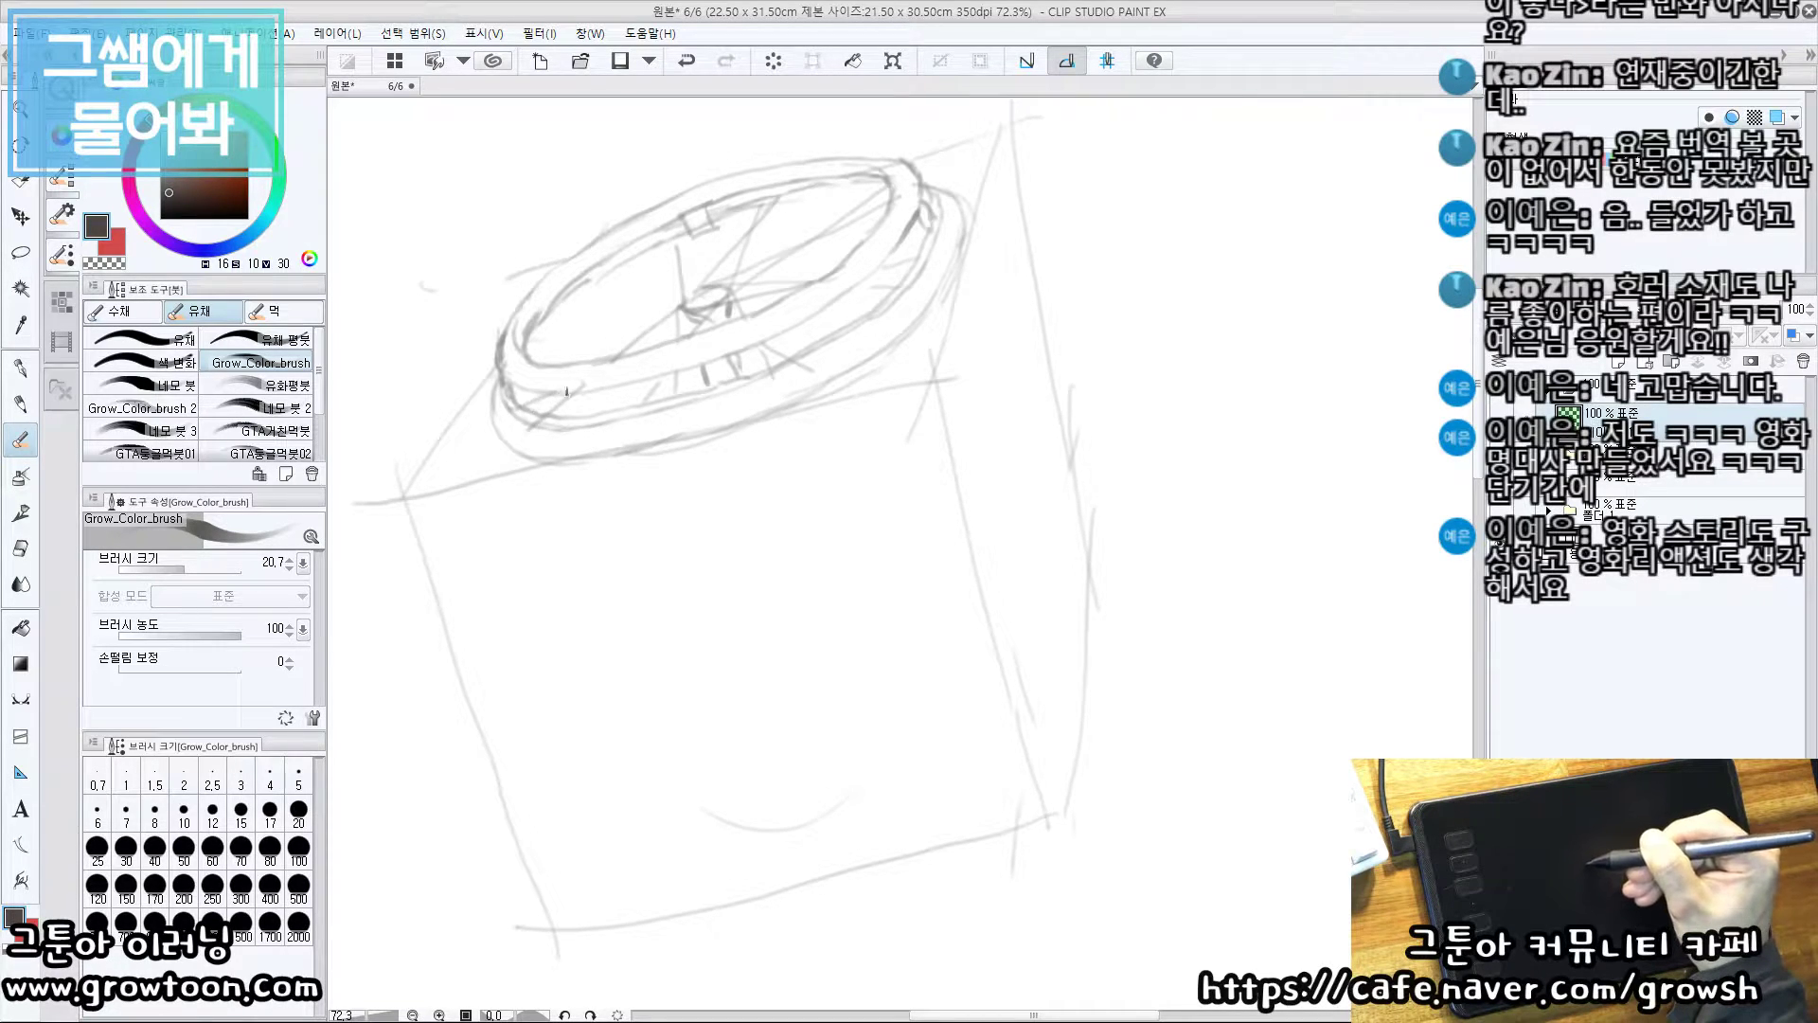
# Draw the remaining spokes from the hub to the left and upper-left parts of the inner ellipse
pyautogui.moveTo(642, 353); pyautogui.dragTo(710, 309)
pyautogui.moveTo(526, 360); pyautogui.dragTo(699, 289)
pyautogui.moveTo(520, 343); pyautogui.dragTo(682, 320)
pyautogui.hotkey('ctrl', 'z')
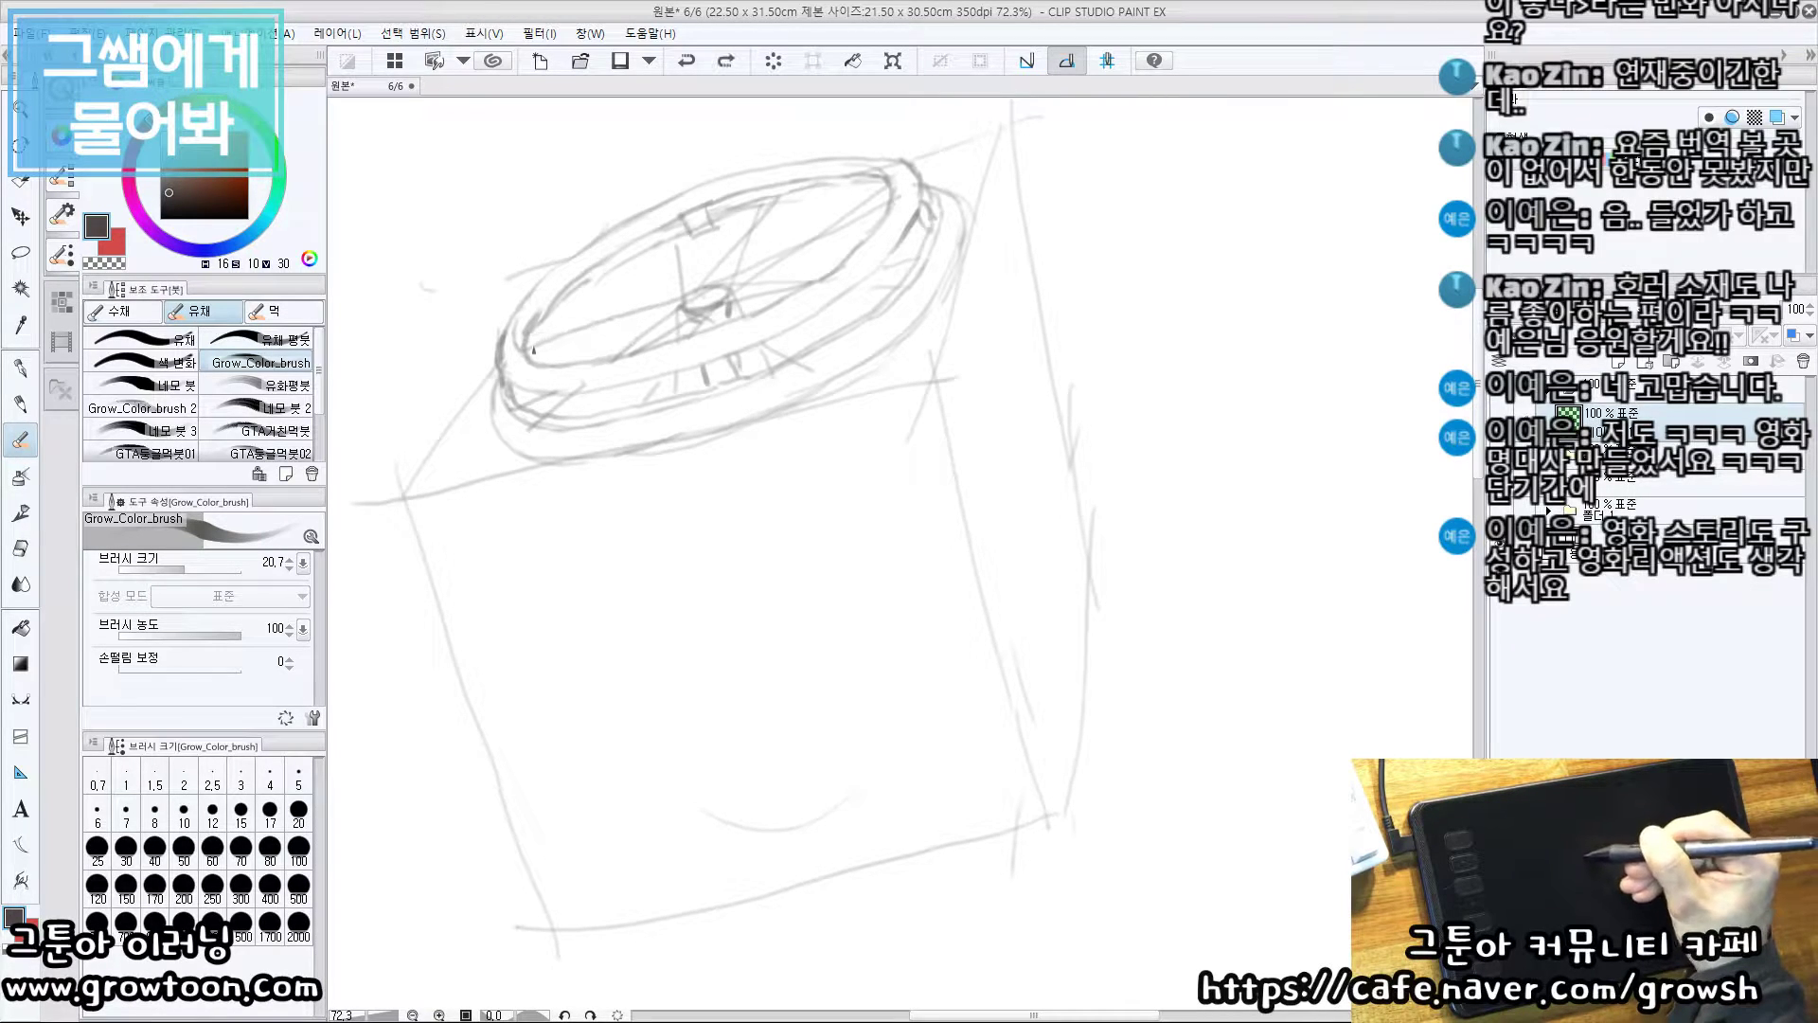
pyautogui.moveTo(573, 299); pyautogui.dragTo(710, 292)
pyautogui.moveTo(588, 299); pyautogui.dragTo(682, 320)
pyautogui.moveTo(658, 245); pyautogui.dragTo(733, 303)
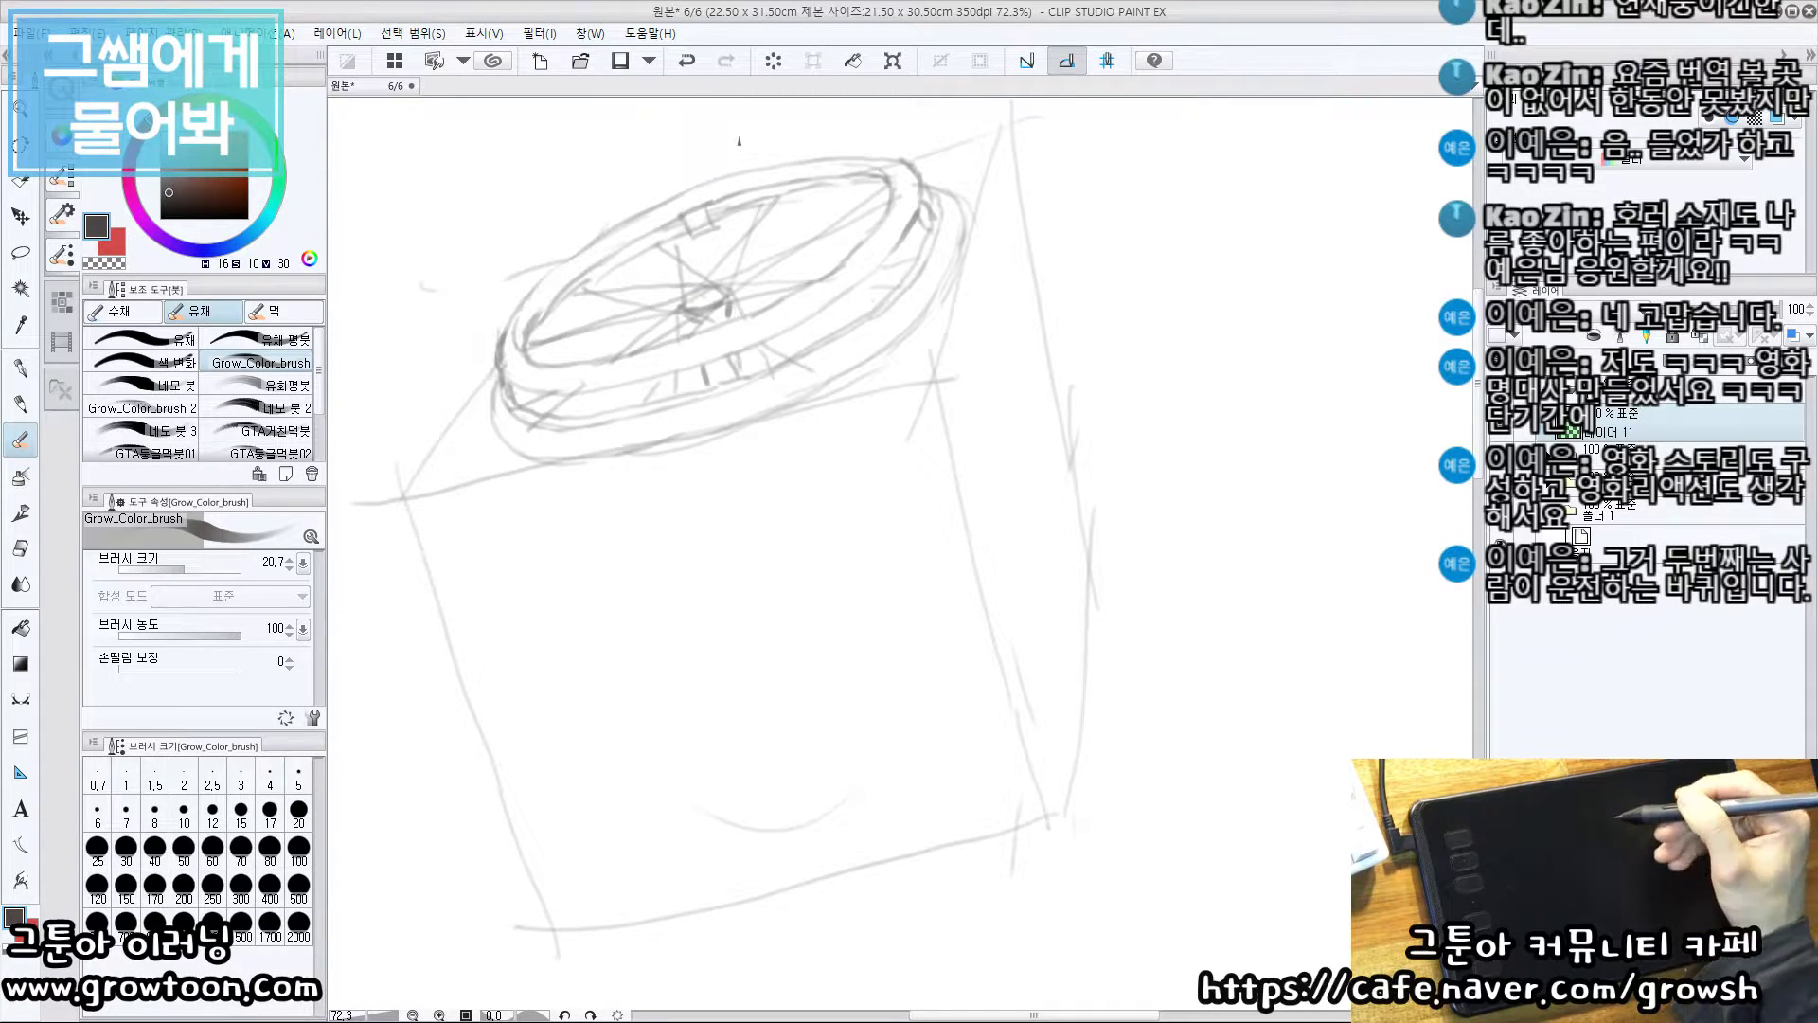
# Examine the spoked wheel up close and as a whole against the tilted box
pyautogui.moveTo(833, 395); pyautogui.dragTo(827, 337)
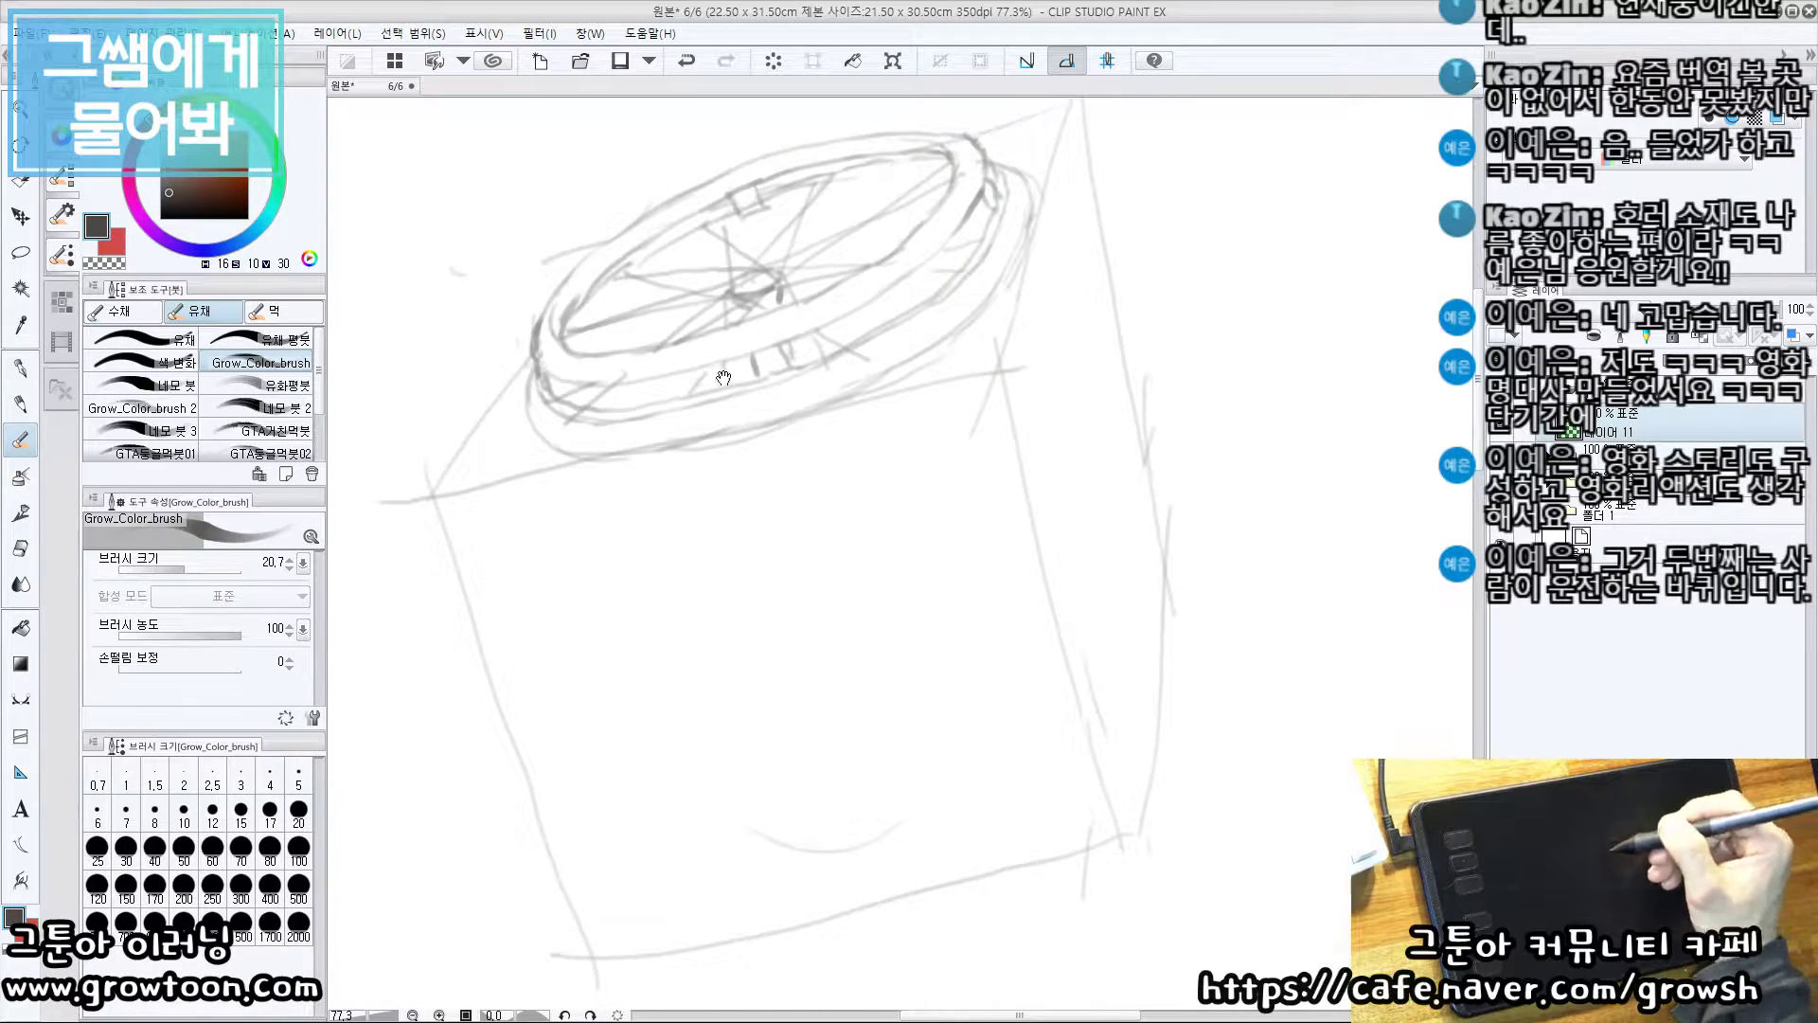
pyautogui.scroll(3, 720, 256)
pyautogui.moveTo(752, 274); pyautogui.dragTo(729, 297)
pyautogui.scroll(1, 730, 296)
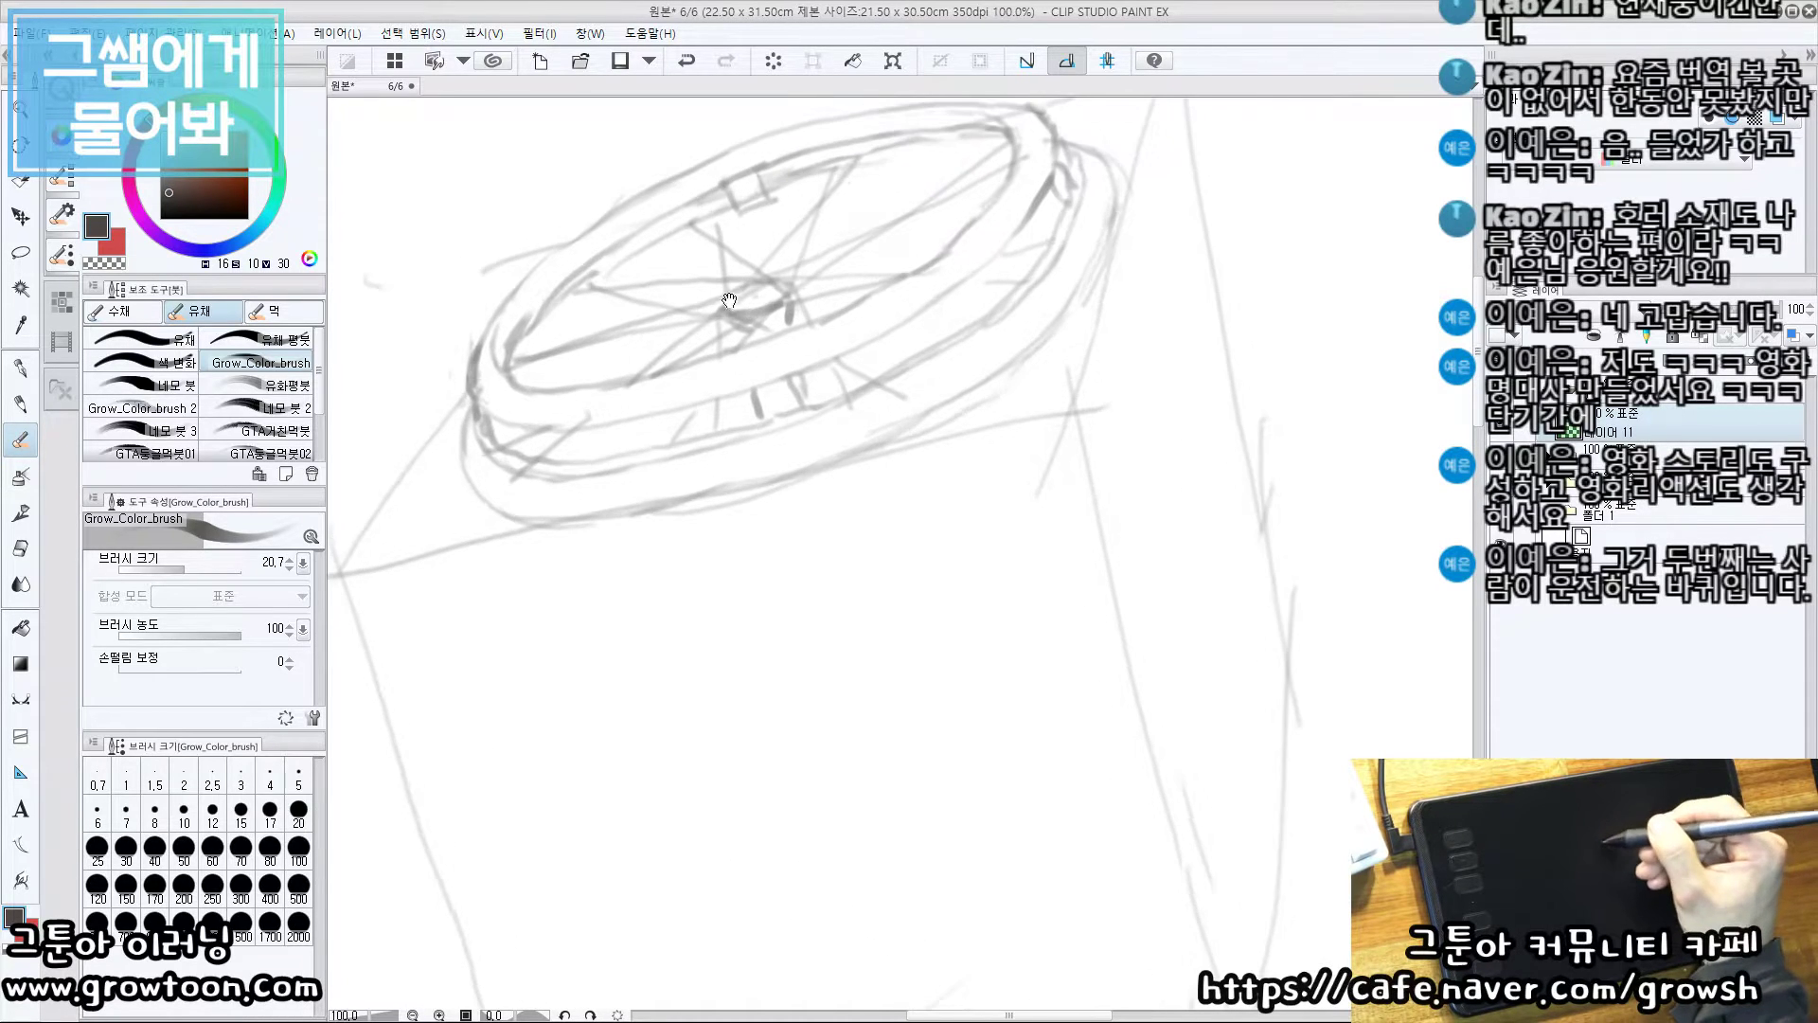
pyautogui.scroll(-4, 860, 361)
pyautogui.moveTo(718, 410)
pyautogui.mouseDown()
pyautogui.moveTo(682, 422)
pyautogui.moveTo(715, 337)
pyautogui.mouseUp()
pyautogui.scroll(4, 715, 337)
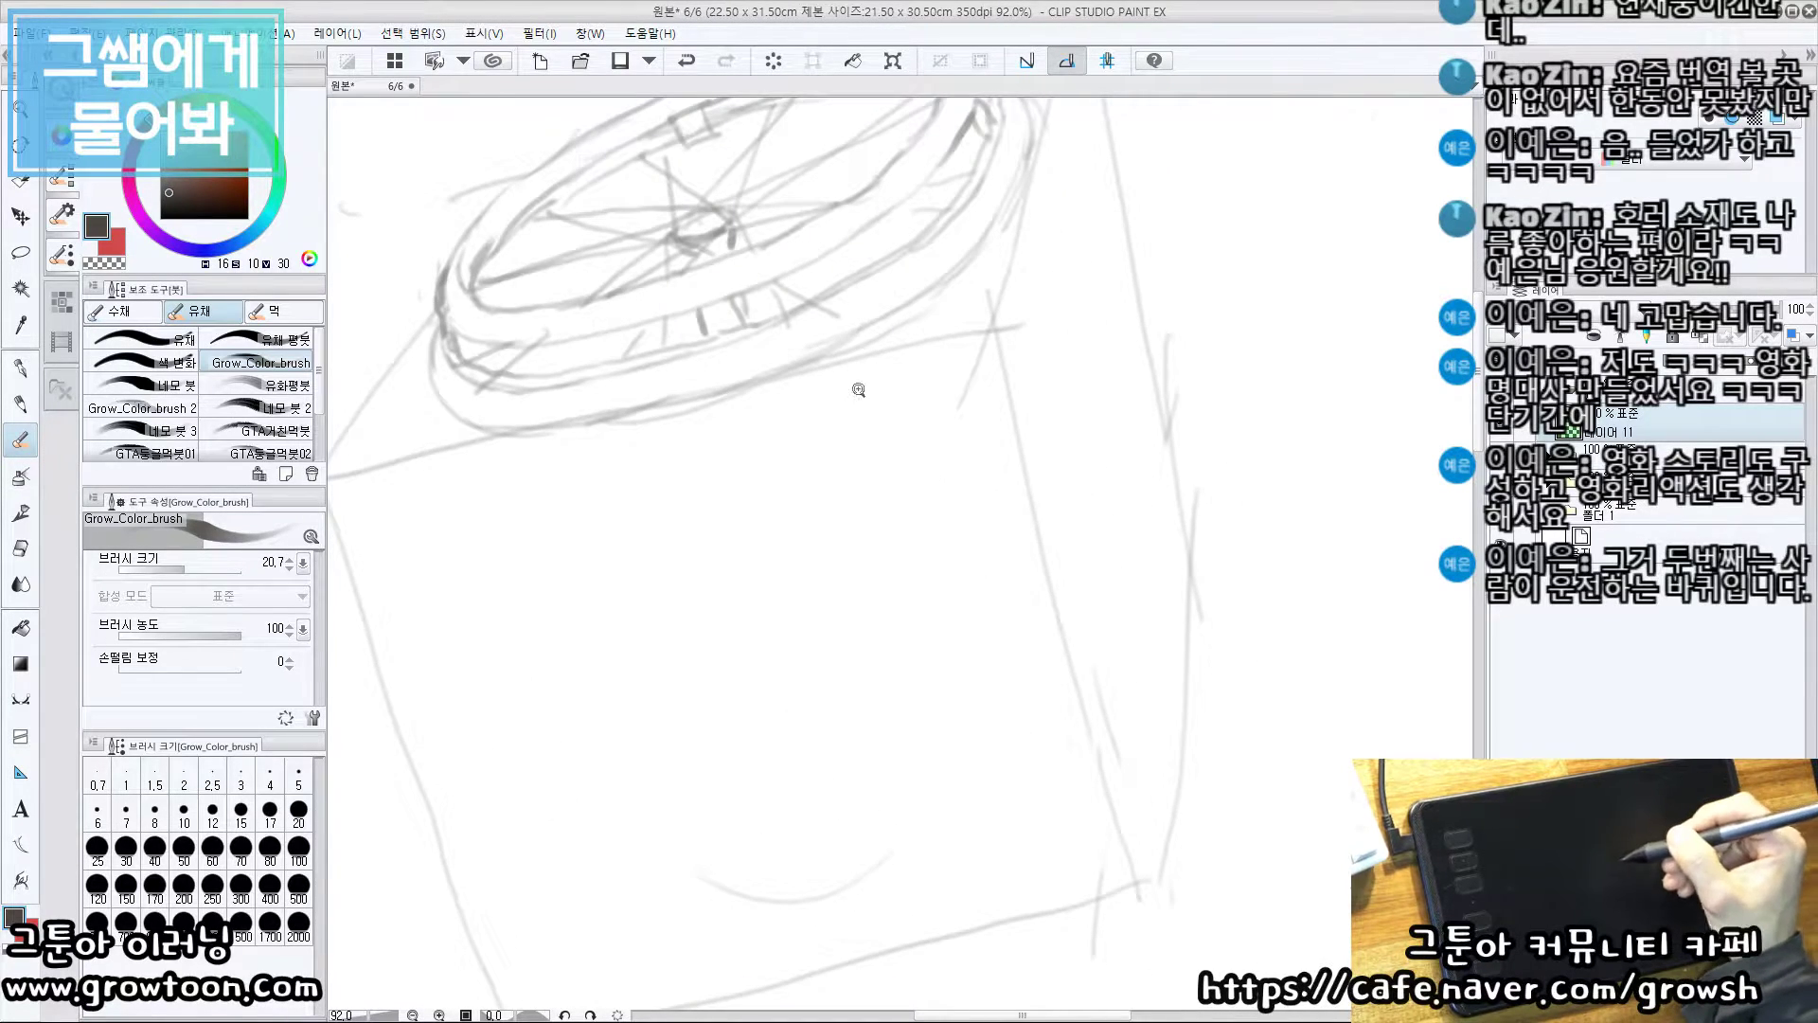
pyautogui.scroll(-1, 856, 389)
pyautogui.scroll(-1, 856, 390)
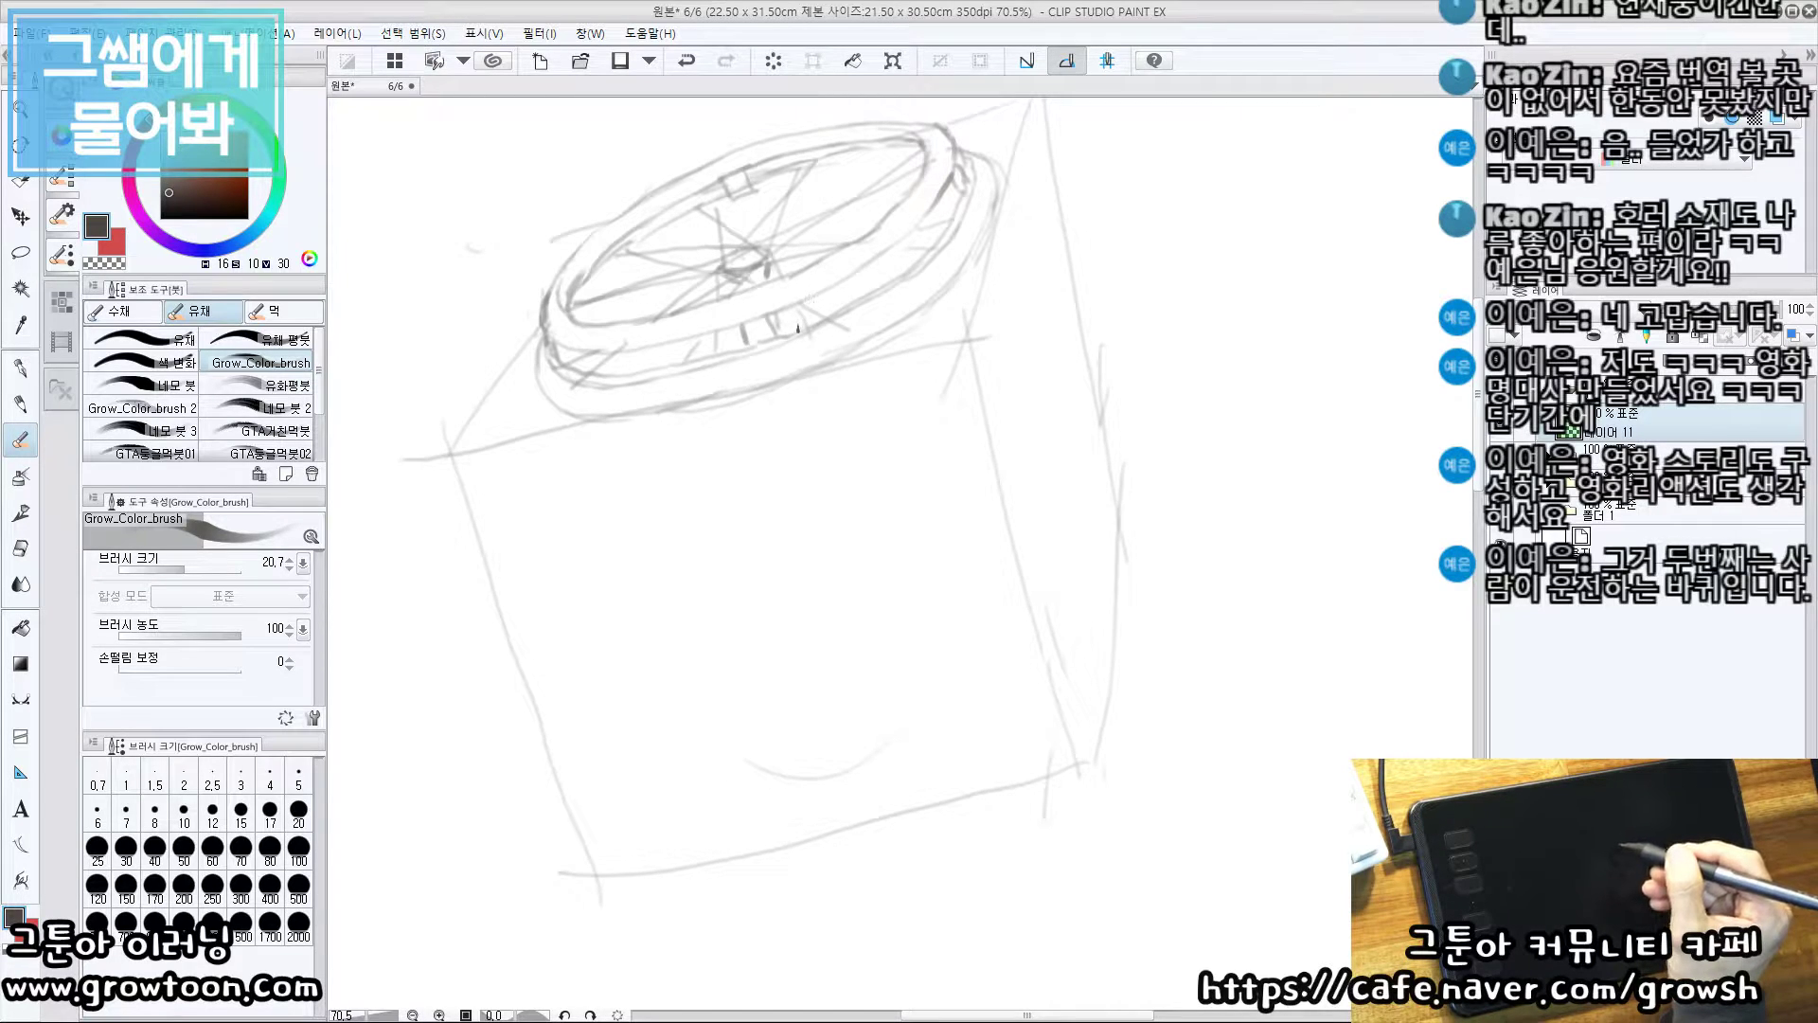
# Reinforce the hub and the ticks on the lower band, and add small strokes below the wheel's lower edge
pyautogui.moveTo(769, 230); pyautogui.dragTo(776, 276)
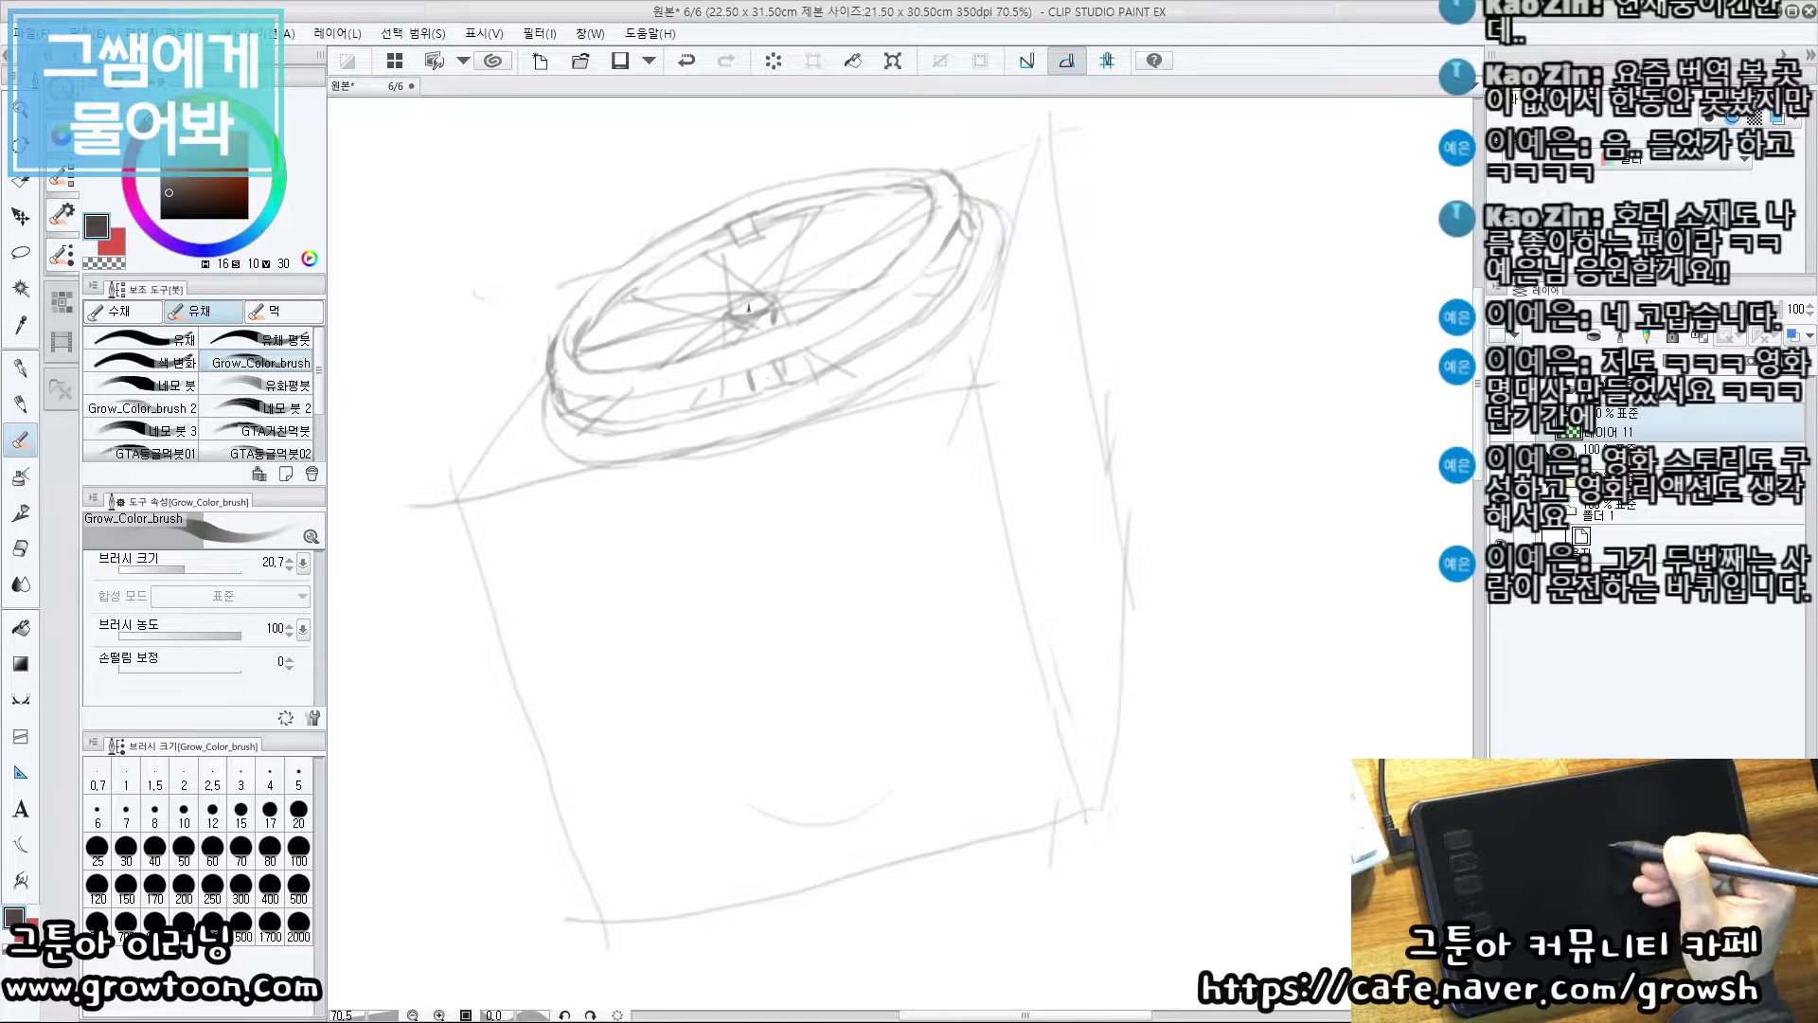
pyautogui.moveTo(772, 395); pyautogui.dragTo(770, 421)
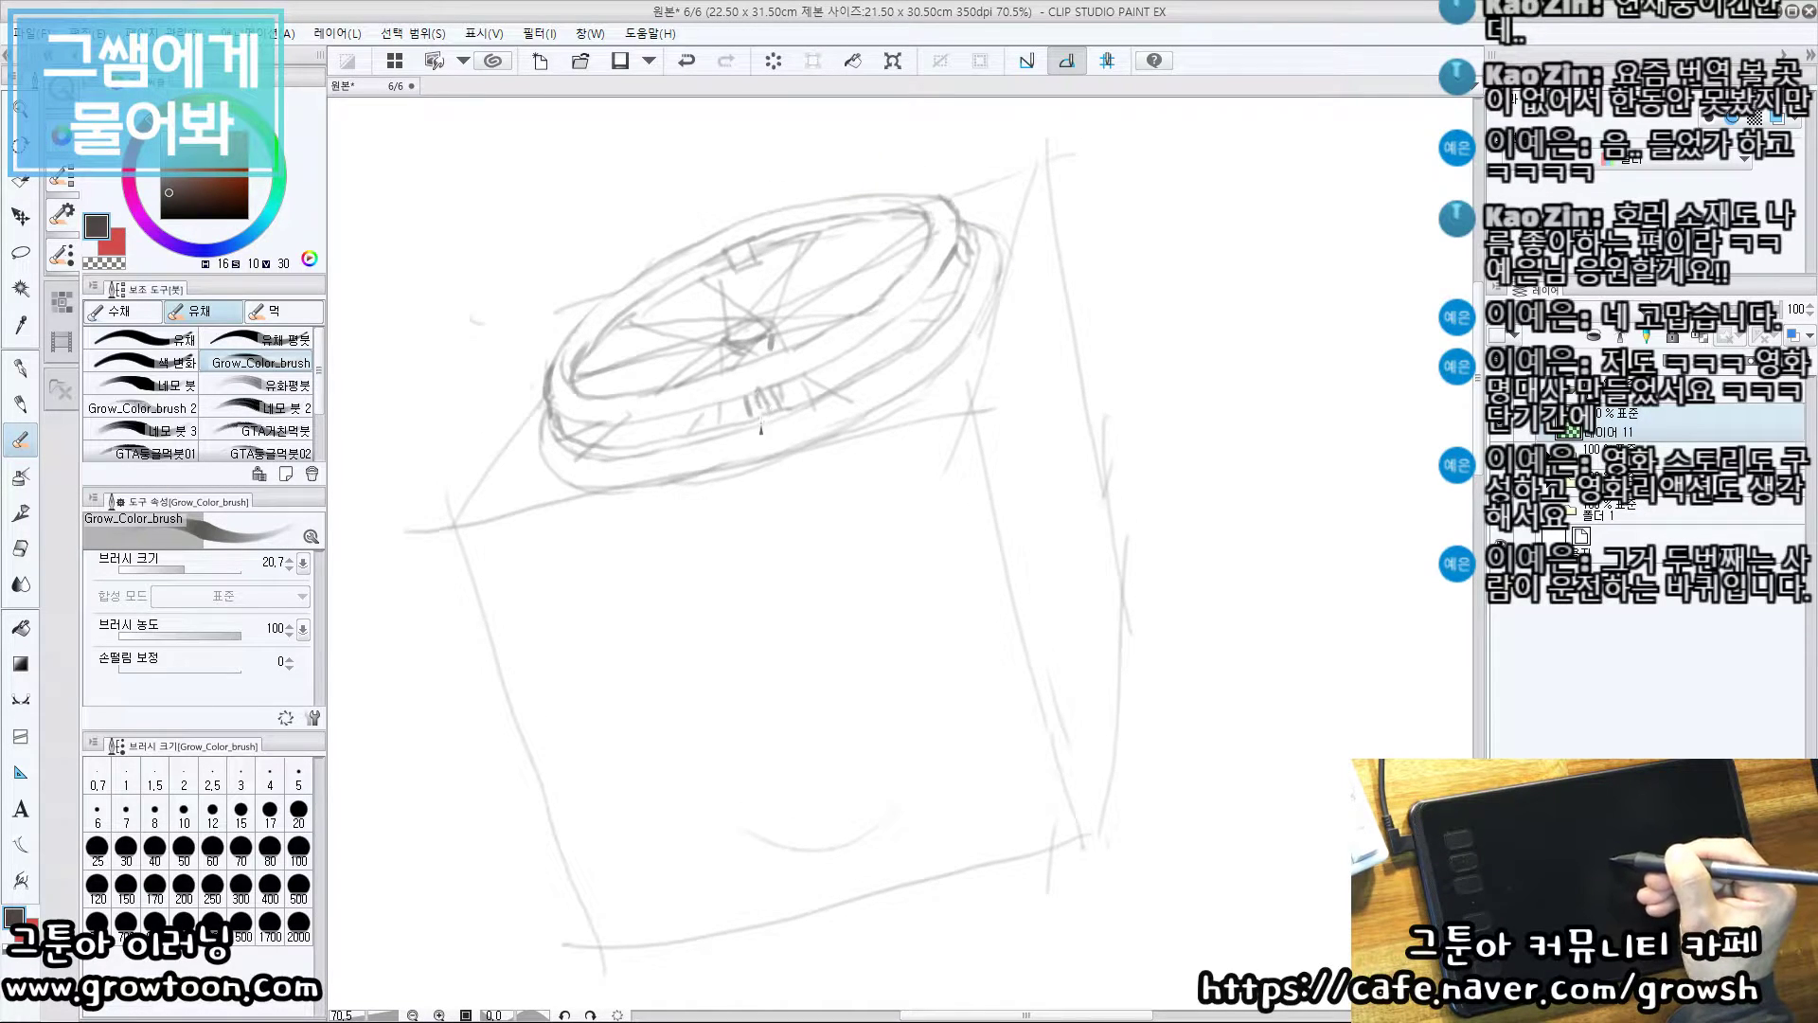
pyautogui.moveTo(745, 334); pyautogui.dragTo(769, 321)
pyautogui.moveTo(762, 359); pyautogui.dragTo(763, 374)
pyautogui.moveTo(790, 465); pyautogui.dragTo(749, 598)
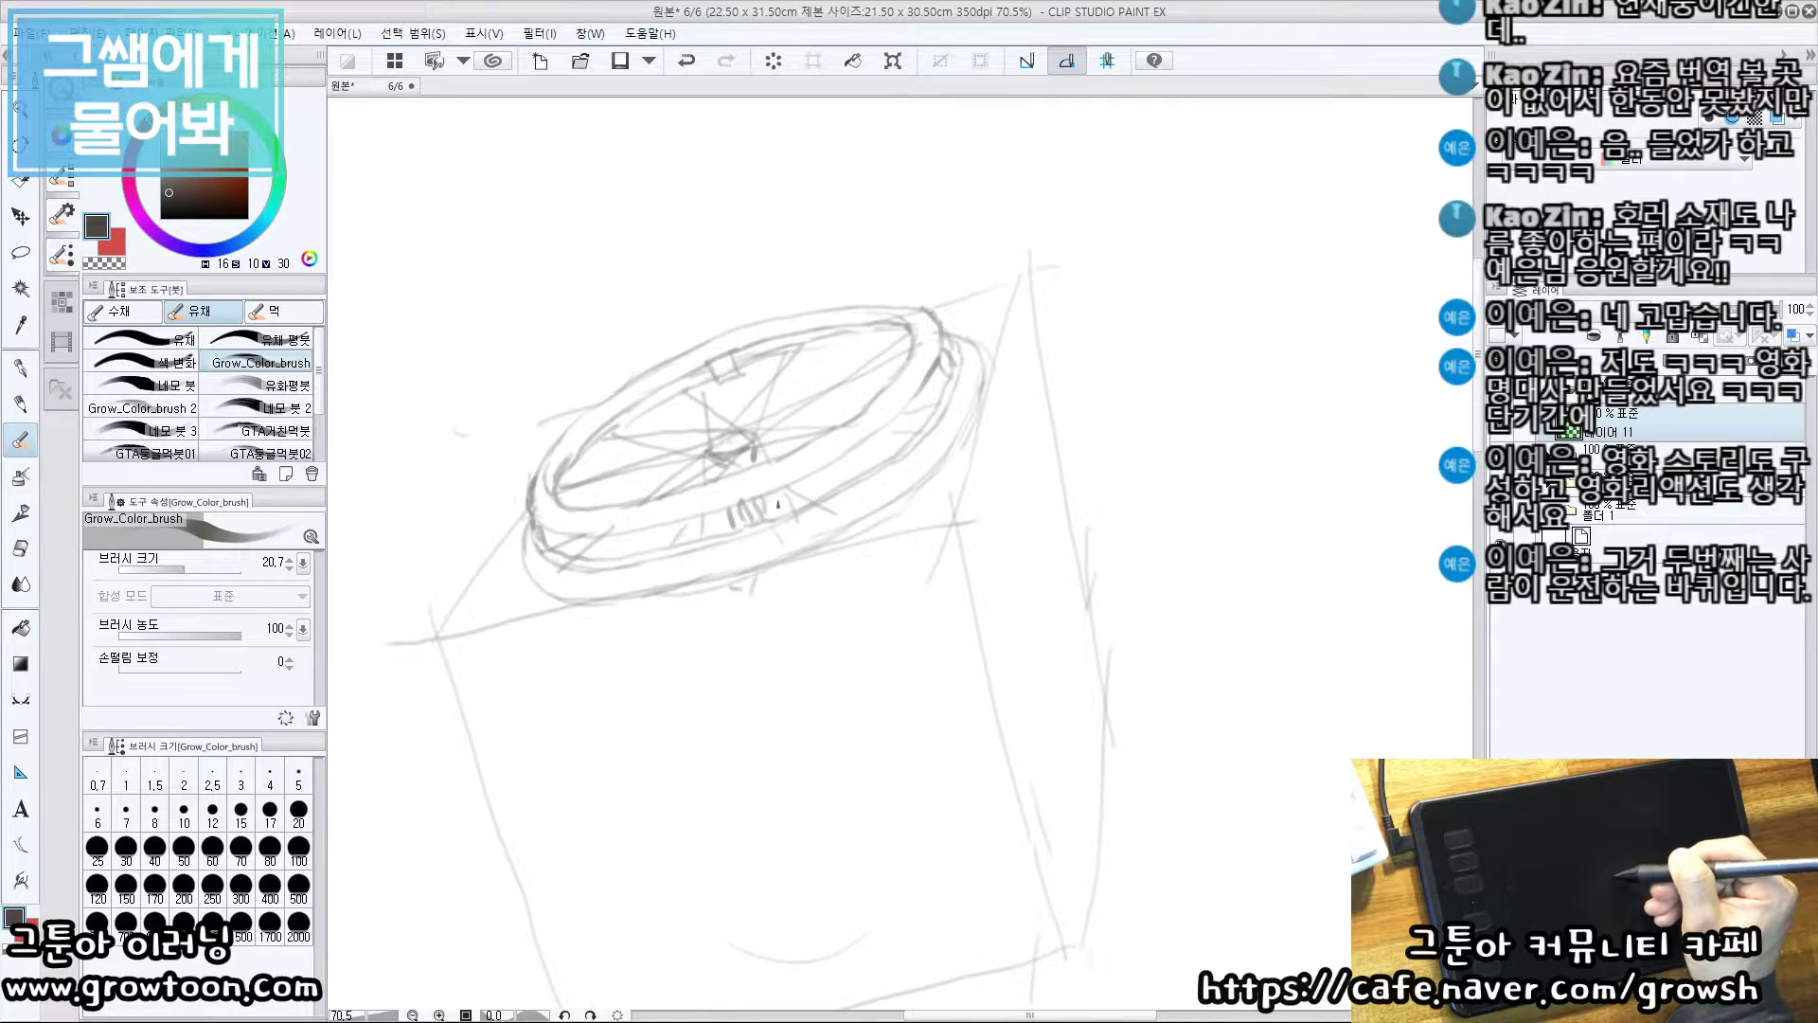
pyautogui.moveTo(775, 465)
pyautogui.mouseDown()
pyautogui.moveTo(782, 381)
pyautogui.moveTo(794, 409)
pyautogui.mouseUp()
pyautogui.hotkey('ctrl', 'z')
pyautogui.hotkey('ctrl', 'z')
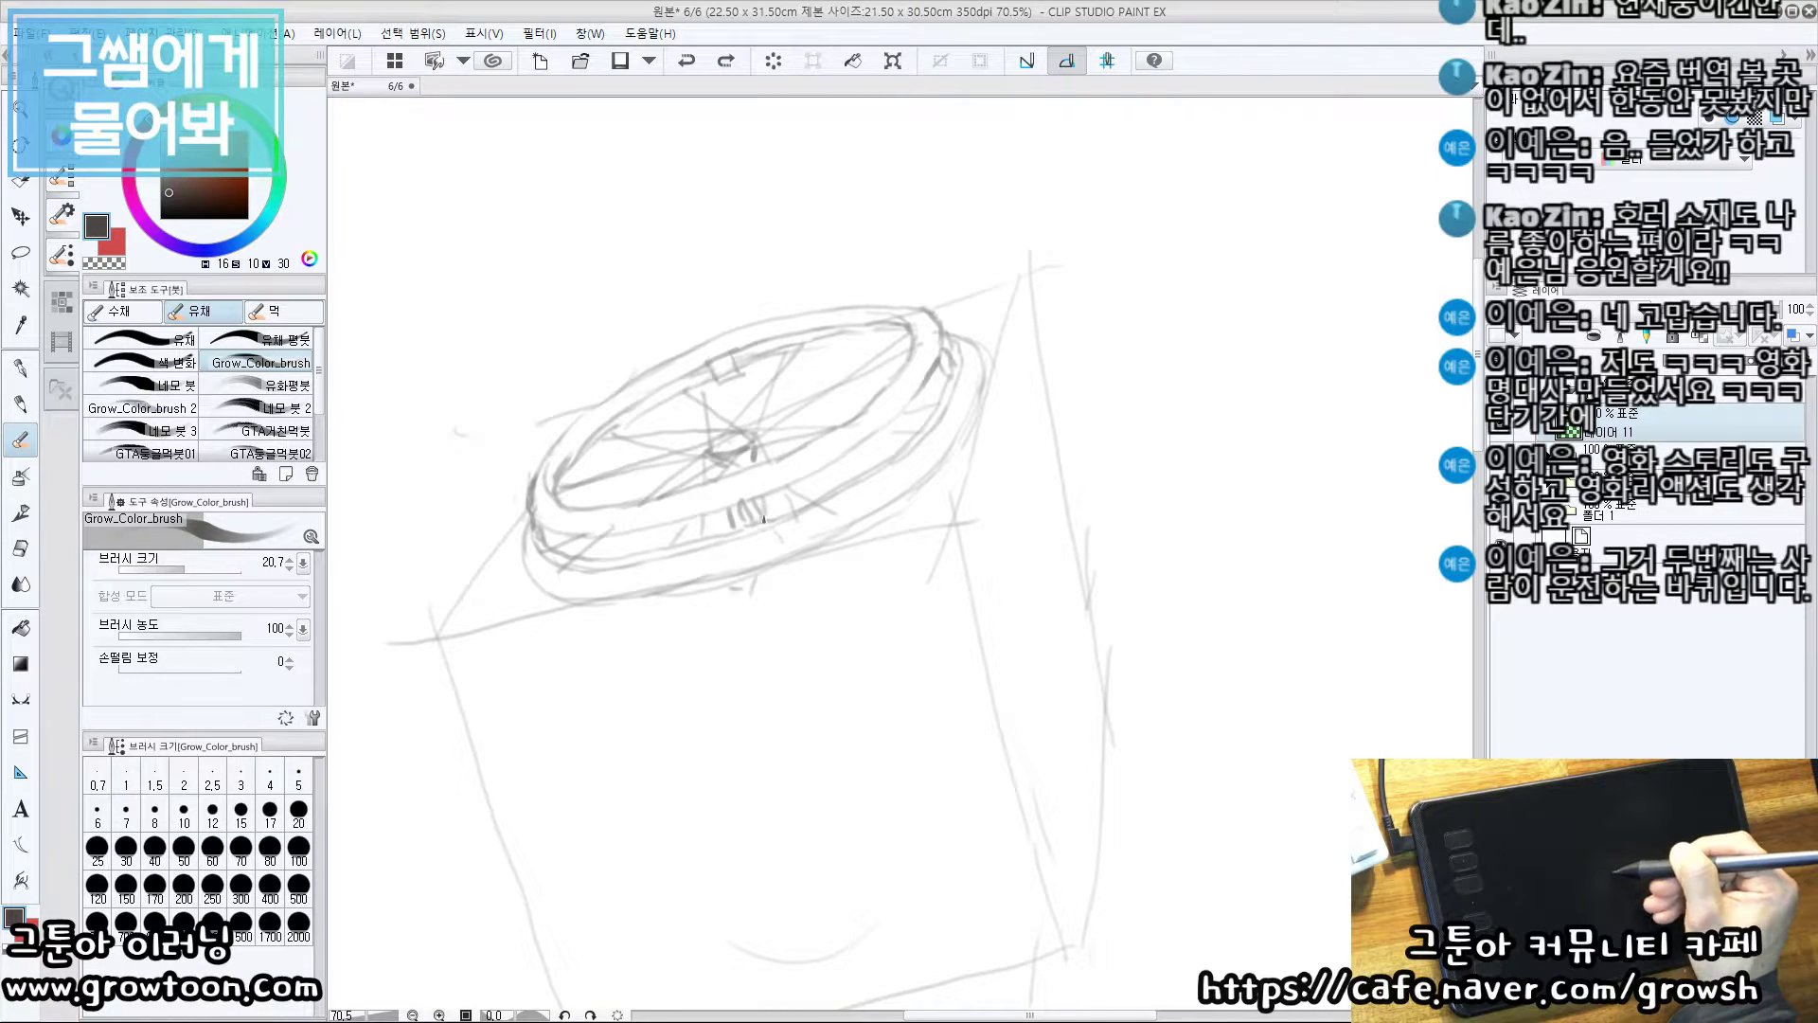
pyautogui.moveTo(774, 499); pyautogui.dragTo(770, 516)
pyautogui.moveTo(791, 445)
pyautogui.mouseDown()
pyautogui.moveTo(783, 501)
pyautogui.moveTo(811, 431)
pyautogui.mouseUp()
pyautogui.hotkey('ctrl', 'z')
pyautogui.hotkey('ctrl', 'z')
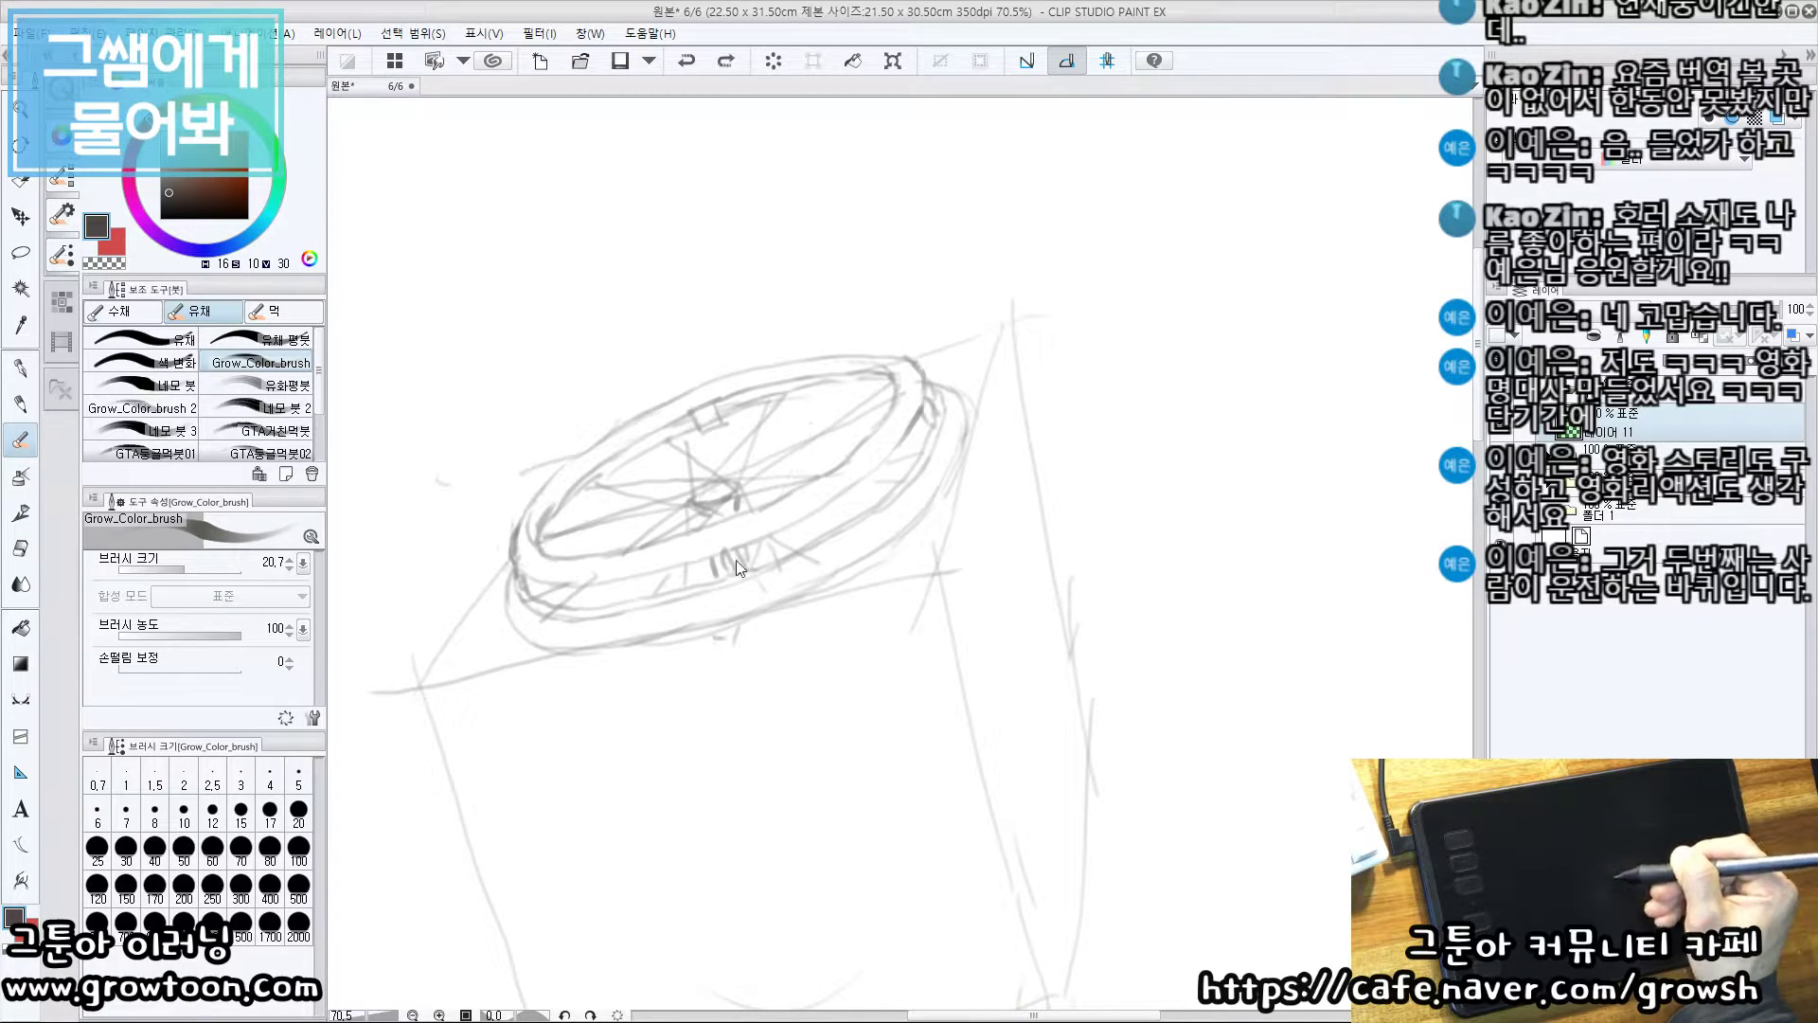
pyautogui.moveTo(1022, 293); pyautogui.dragTo(892, 677)
pyautogui.moveTo(725, 282); pyautogui.dragTo(464, 646)
pyautogui.moveTo(858, 323); pyautogui.dragTo(698, 636)
pyautogui.hotkey('ctrl', 'z')
pyautogui.hotkey('ctrl', 'z')
pyautogui.hotkey('ctrl', 'z')
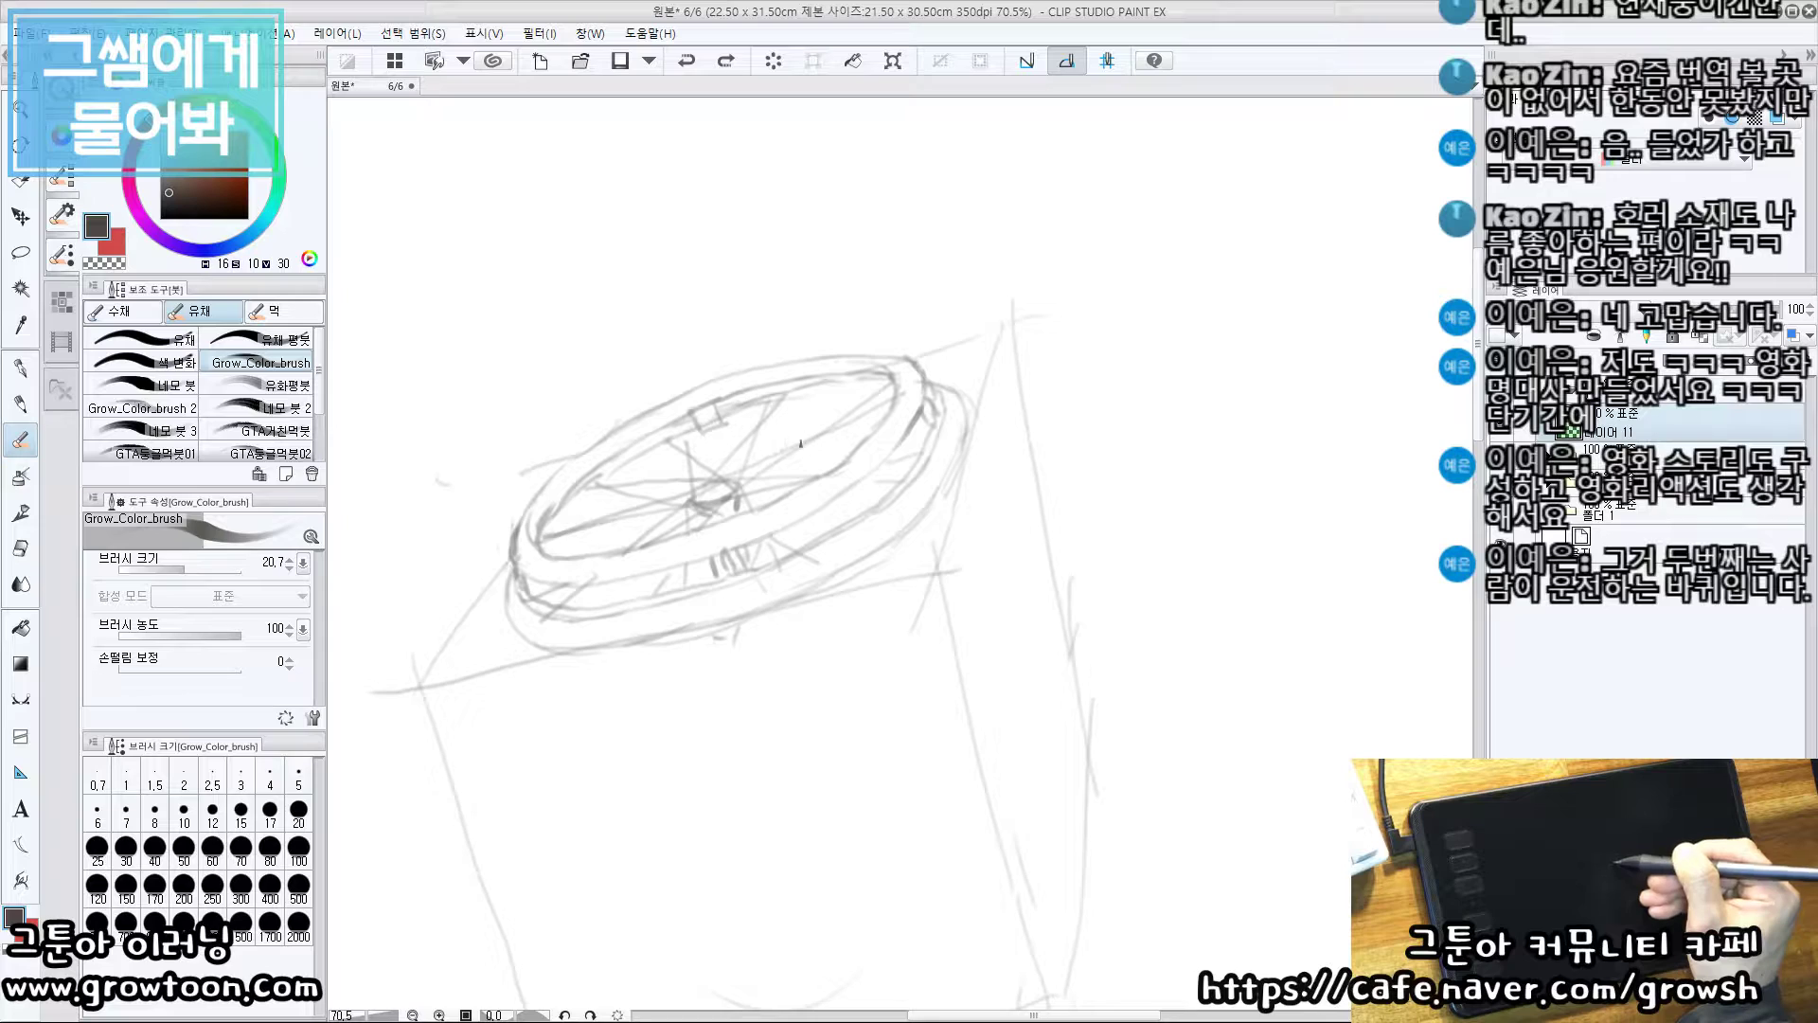
# Add long slanted lines across the upper-right part of the wheel, running from the hub towards the rim
pyautogui.moveTo(767, 460)
pyautogui.mouseDown()
pyautogui.moveTo(750, 501)
pyautogui.moveTo(804, 445)
pyautogui.moveTo(774, 504)
pyautogui.mouseUp()
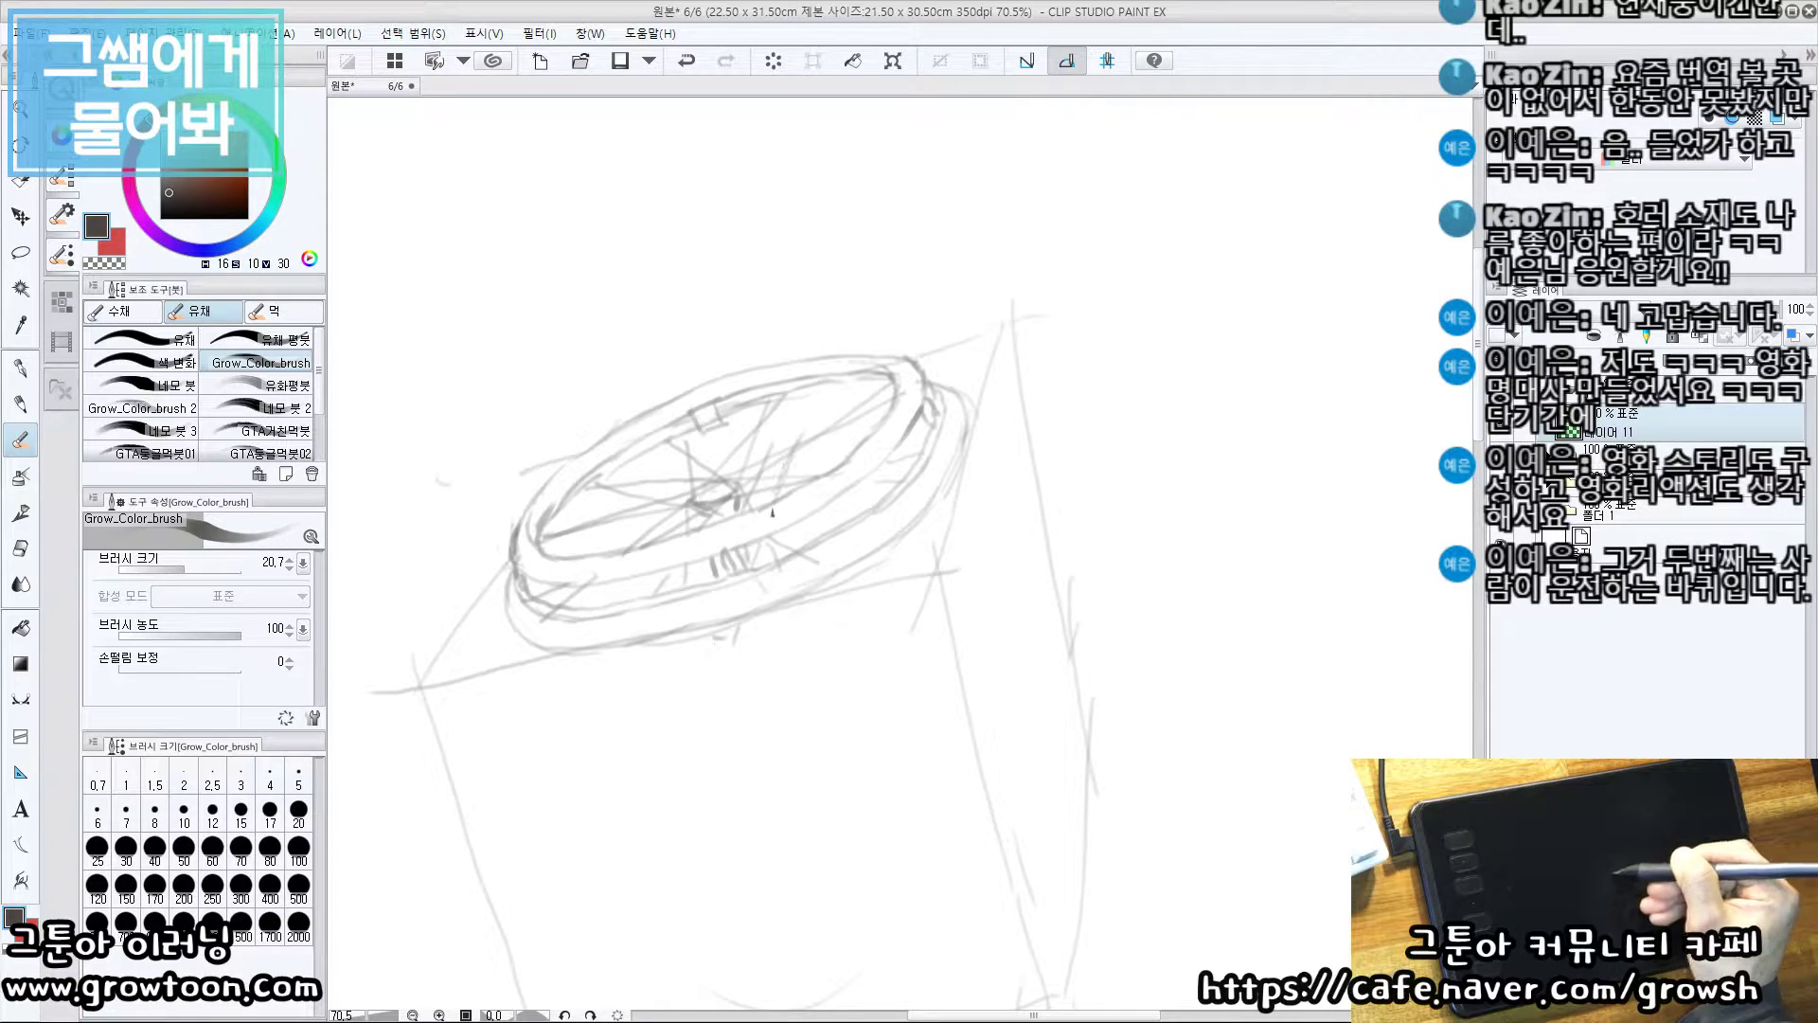
pyautogui.moveTo(803, 440)
pyautogui.mouseDown()
pyautogui.moveTo(796, 466)
pyautogui.moveTo(776, 440)
pyautogui.mouseUp()
pyautogui.moveTo(777, 546); pyautogui.dragTo(743, 474)
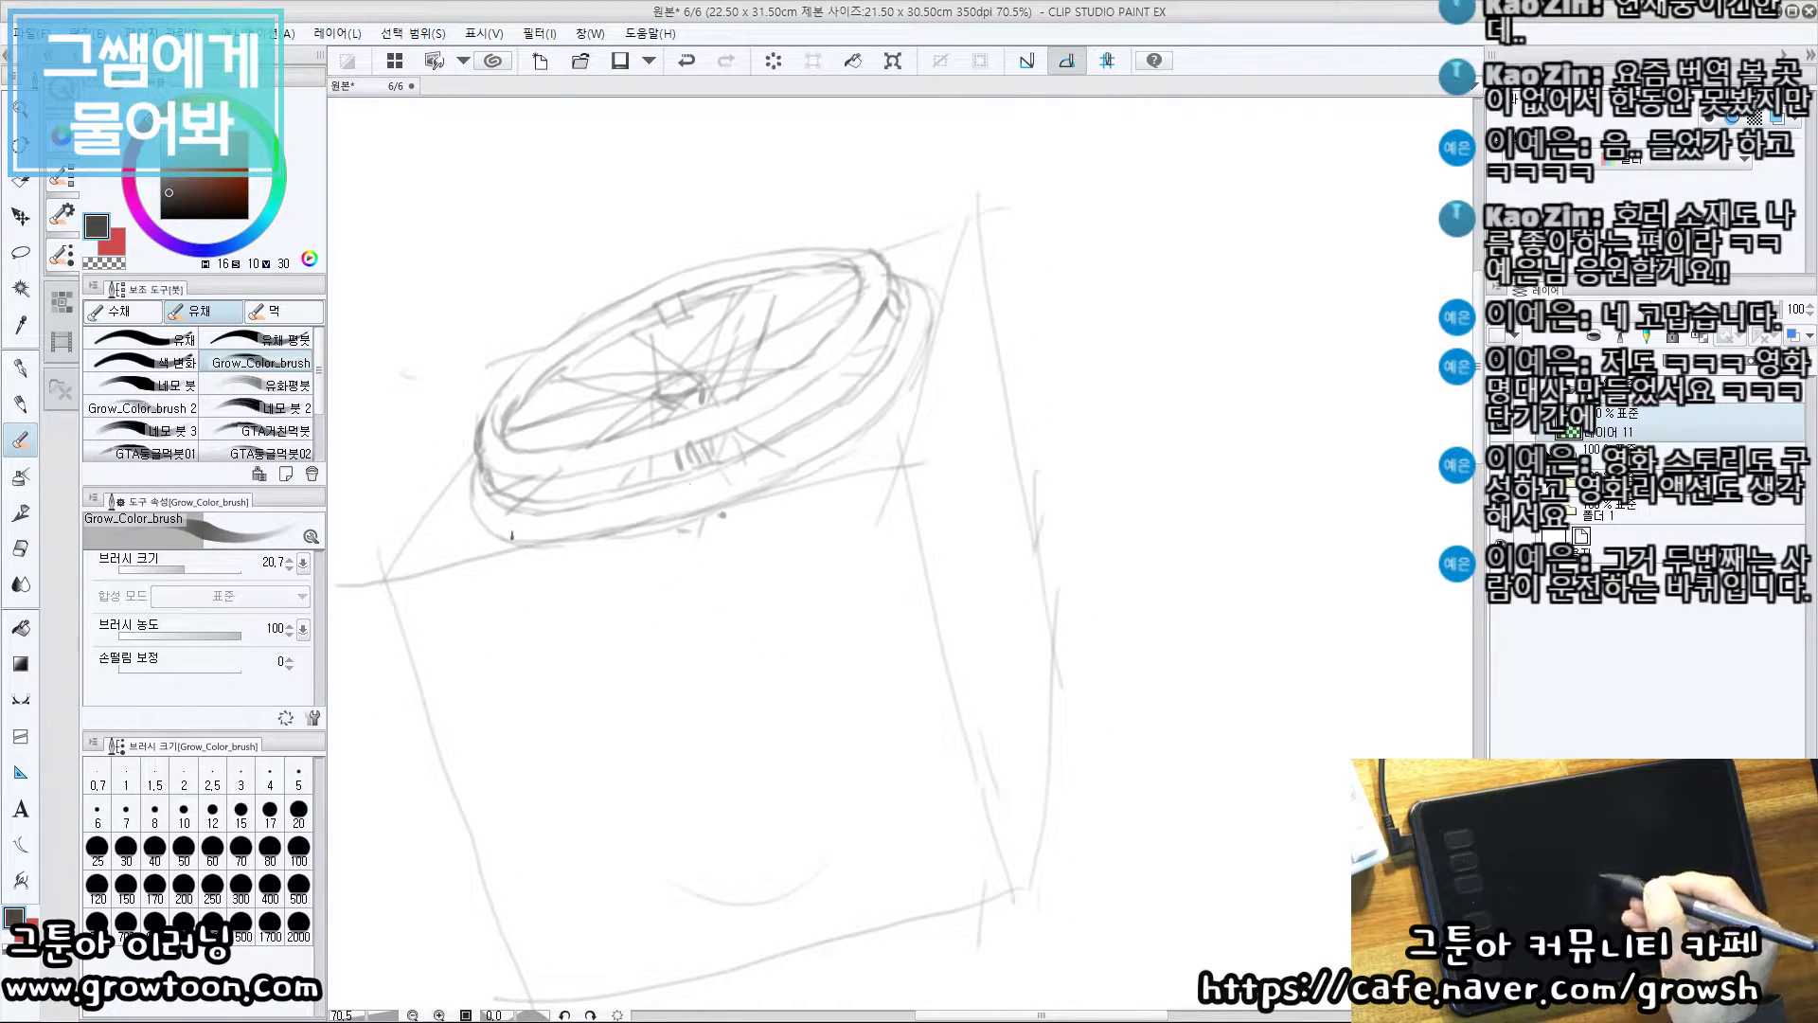
# Draw a thin bar along the wheel's lower edge, extending past the box's upper right corner, with small end caps
pyautogui.moveTo(523, 548); pyautogui.dragTo(684, 534)
pyautogui.hotkey('ctrl', 'z')
pyautogui.moveTo(568, 552); pyautogui.dragTo(813, 493)
pyautogui.hotkey('ctrl', 'z')
pyautogui.moveTo(647, 536); pyautogui.dragTo(963, 447)
pyautogui.moveTo(818, 460)
pyautogui.mouseDown()
pyautogui.moveTo(959, 430)
pyautogui.moveTo(972, 460)
pyautogui.moveTo(902, 464)
pyautogui.moveTo(899, 440)
pyautogui.moveTo(992, 417)
pyautogui.mouseUp()
pyautogui.hotkey('ctrl', 'z')
pyautogui.hotkey('ctrl', 'z')
pyautogui.hotkey('ctrl', 'z')
pyautogui.moveTo(914, 452)
pyautogui.mouseDown()
pyautogui.moveTo(990, 435)
pyautogui.moveTo(943, 406)
pyautogui.moveTo(955, 463)
pyautogui.mouseUp()
# Draw a narrow post rising from the wheel's interior, across the upper rim, to a short distance above it
pyautogui.moveTo(743, 250); pyautogui.dragTo(749, 384)
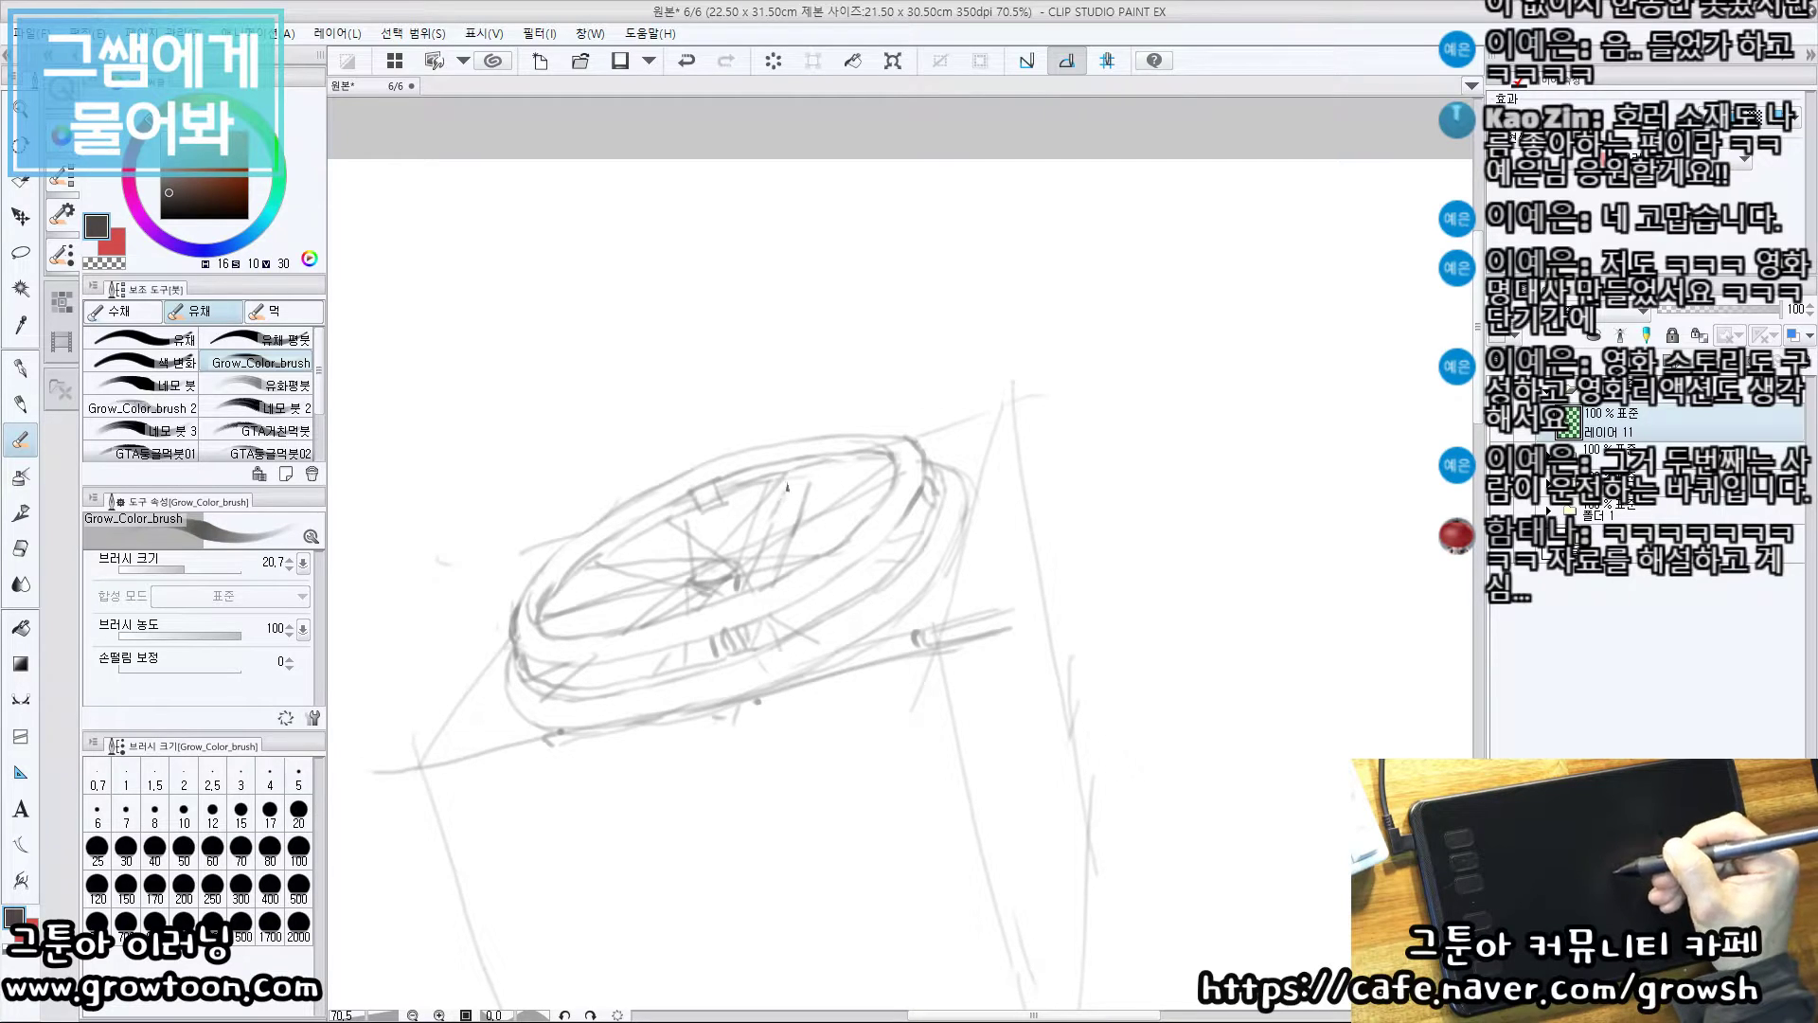
pyautogui.hotkey('ctrl', 'z')
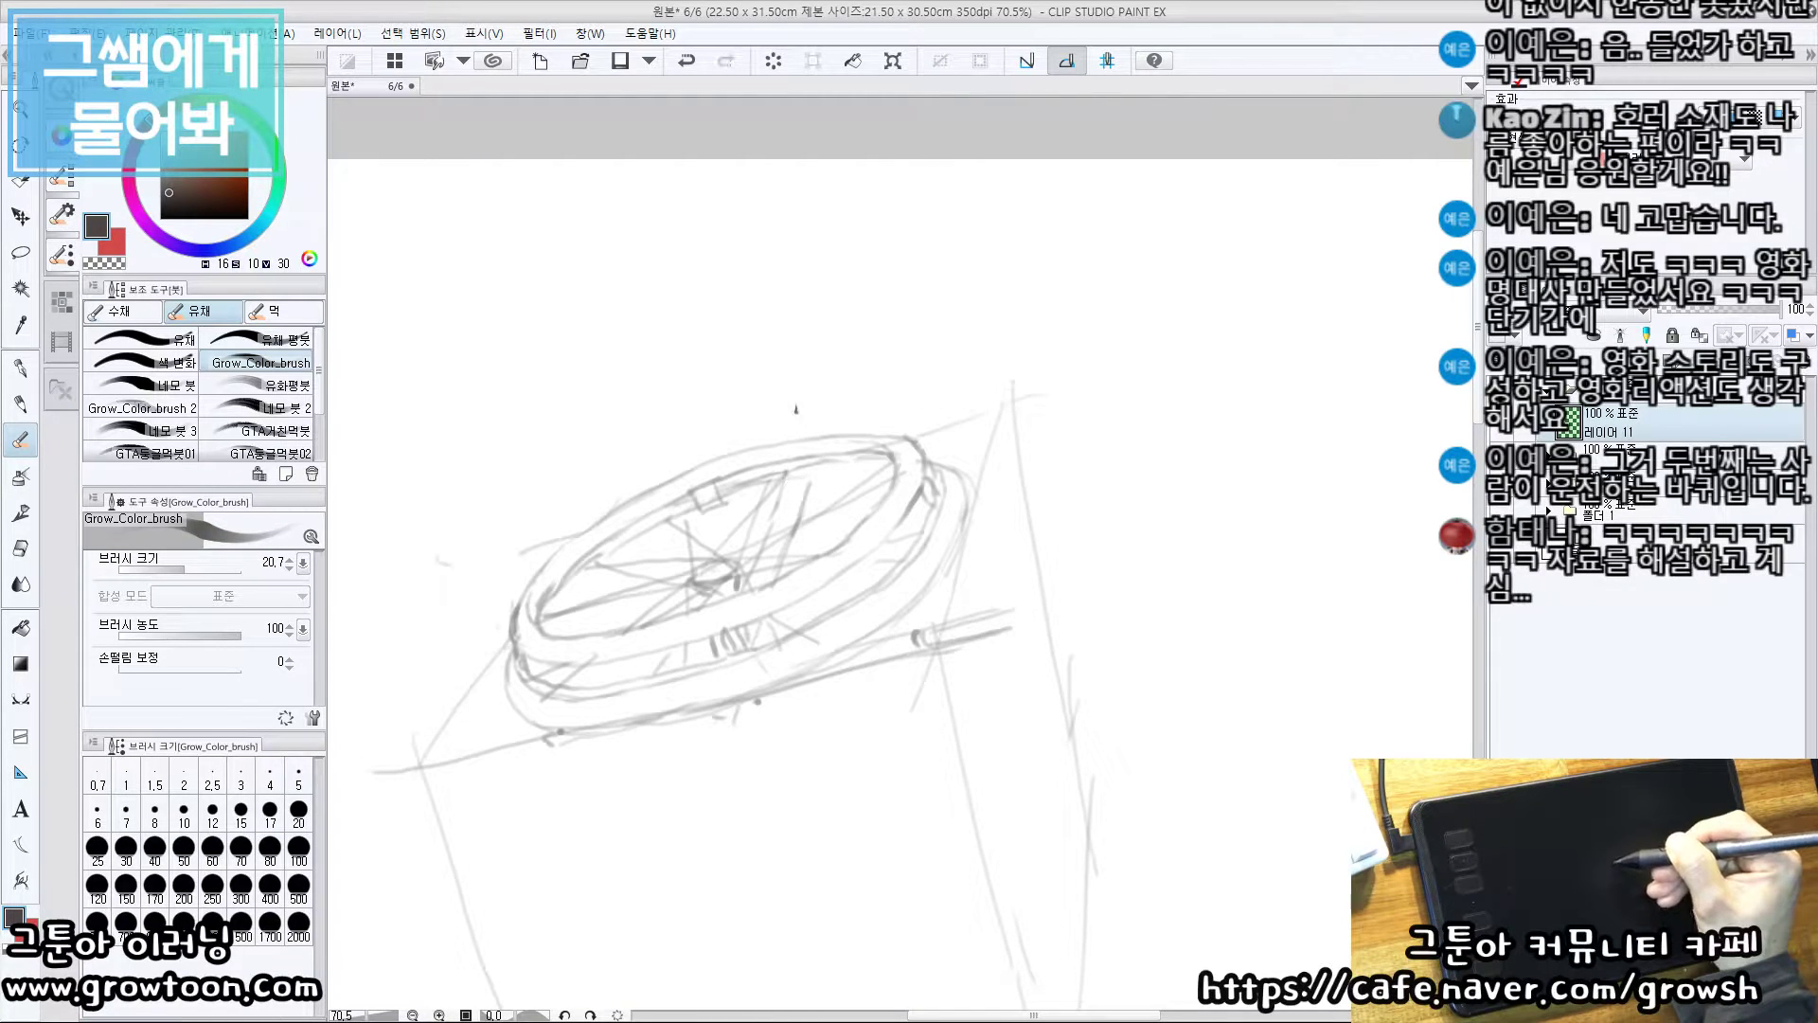
pyautogui.moveTo(790, 435)
pyautogui.mouseDown()
pyautogui.moveTo(811, 425)
pyautogui.moveTo(792, 525)
pyautogui.moveTo(799, 505)
pyautogui.mouseUp()
pyautogui.hotkey('ctrl', 'z')
pyautogui.press('e')
pyautogui.press('b')
pyautogui.hotkey('ctrl', 'z')
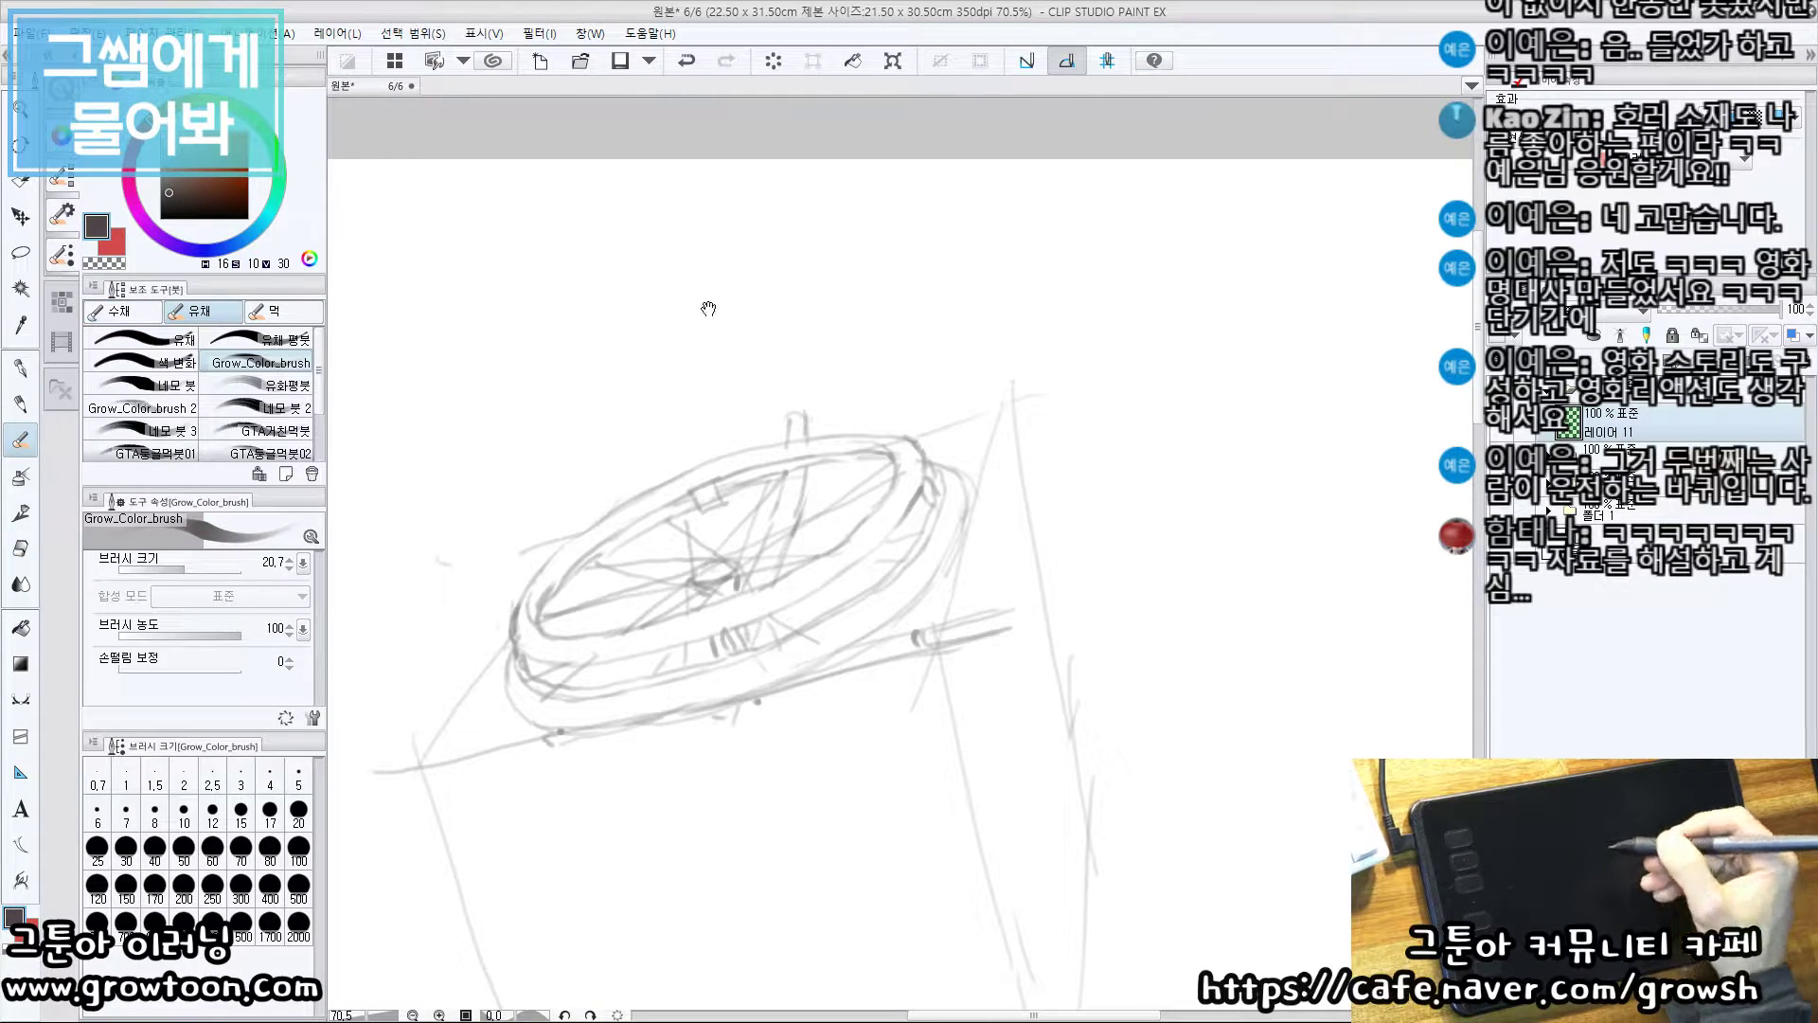
pyautogui.moveTo(707, 307); pyautogui.dragTo(711, 310)
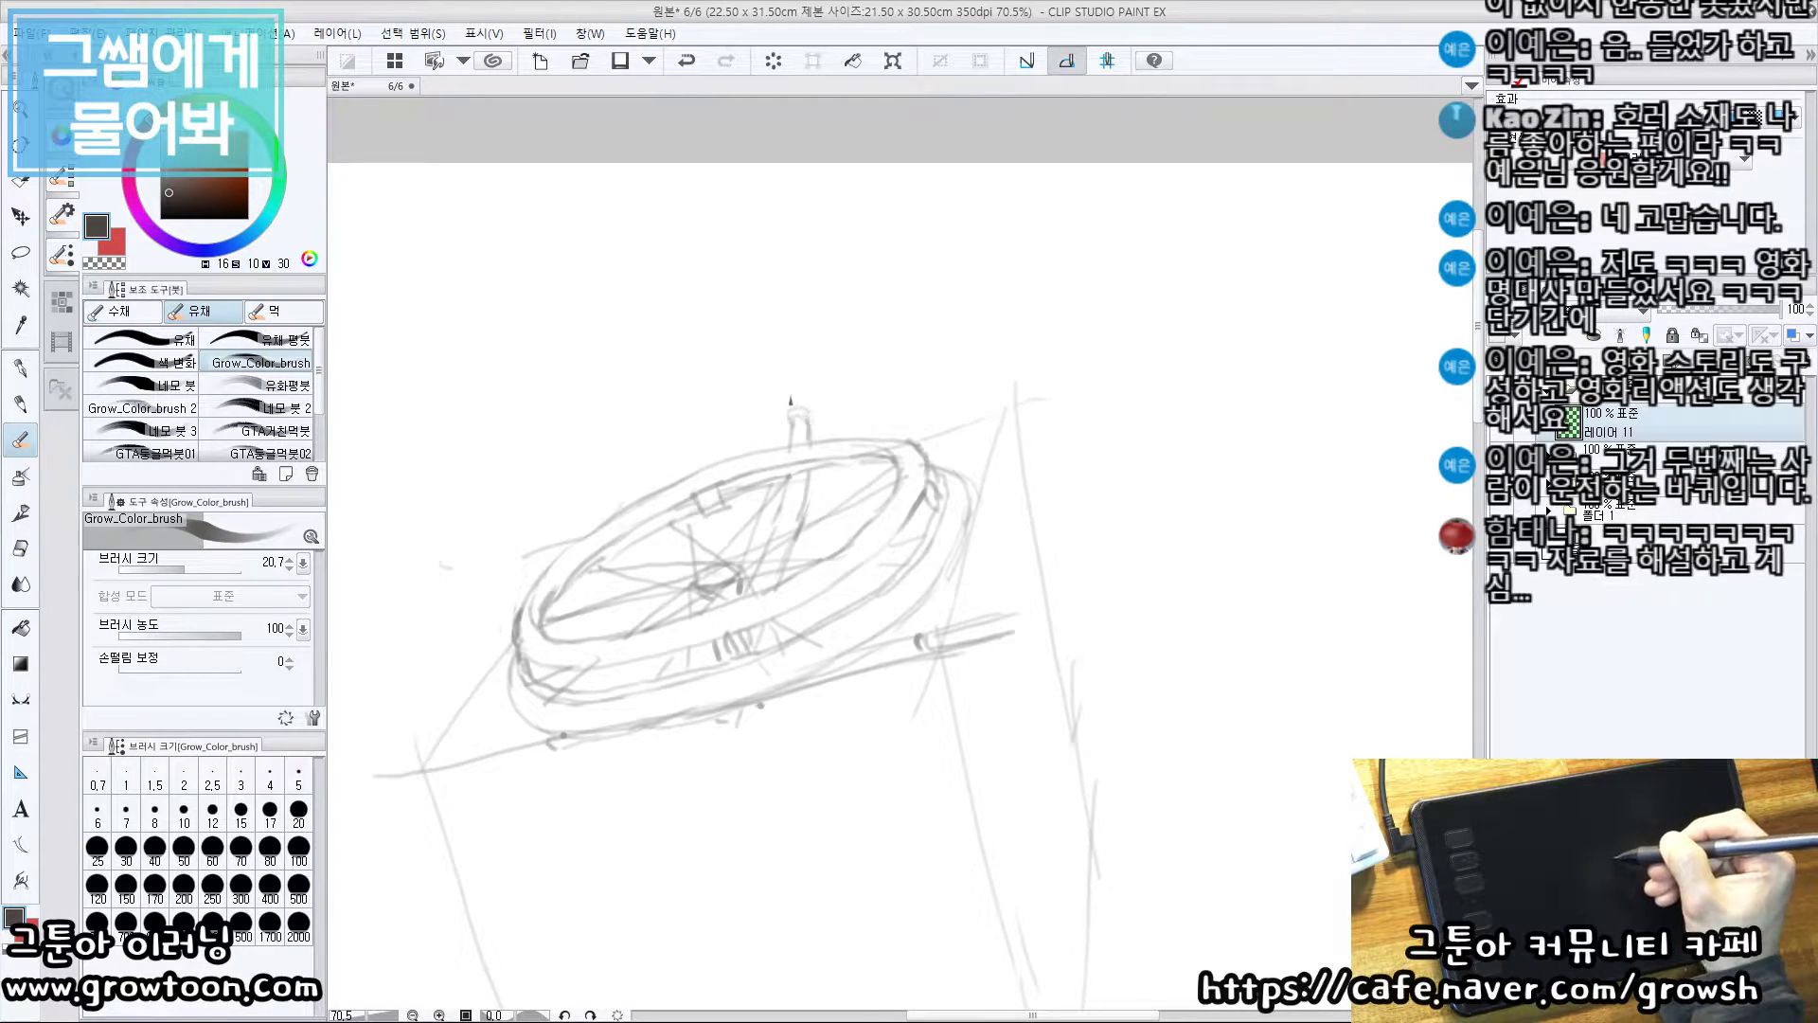
# Bend the post's upper end into an elbow and draw a left-pointing grip with a short lever beneath it
pyautogui.hotkey('ctrl', 'z')
pyautogui.moveTo(791, 407); pyautogui.dragTo(809, 402)
pyautogui.hotkey('ctrl', 'y')
pyautogui.hotkey('ctrl', 'z')
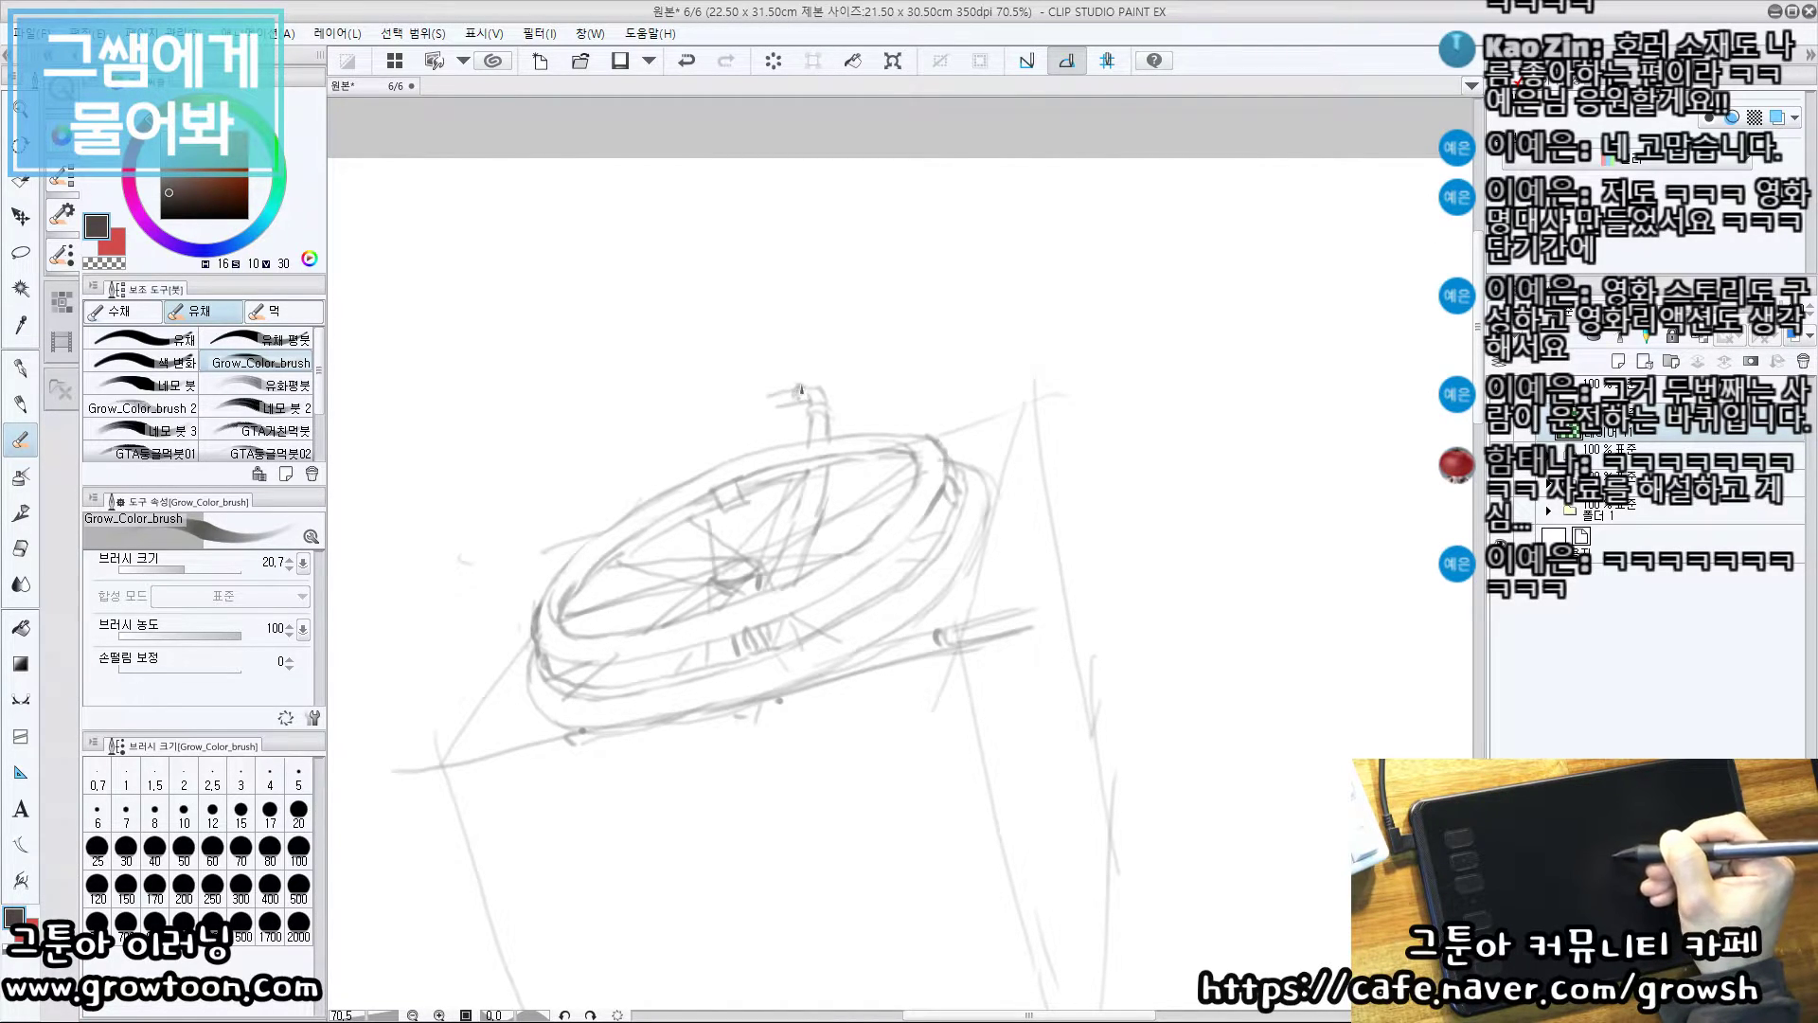
pyautogui.hotkey('ctrl', 'z')
pyautogui.moveTo(794, 388)
pyautogui.mouseDown()
pyautogui.moveTo(740, 401)
pyautogui.moveTo(740, 425)
pyautogui.moveTo(802, 409)
pyautogui.moveTo(837, 350)
pyautogui.mouseUp()
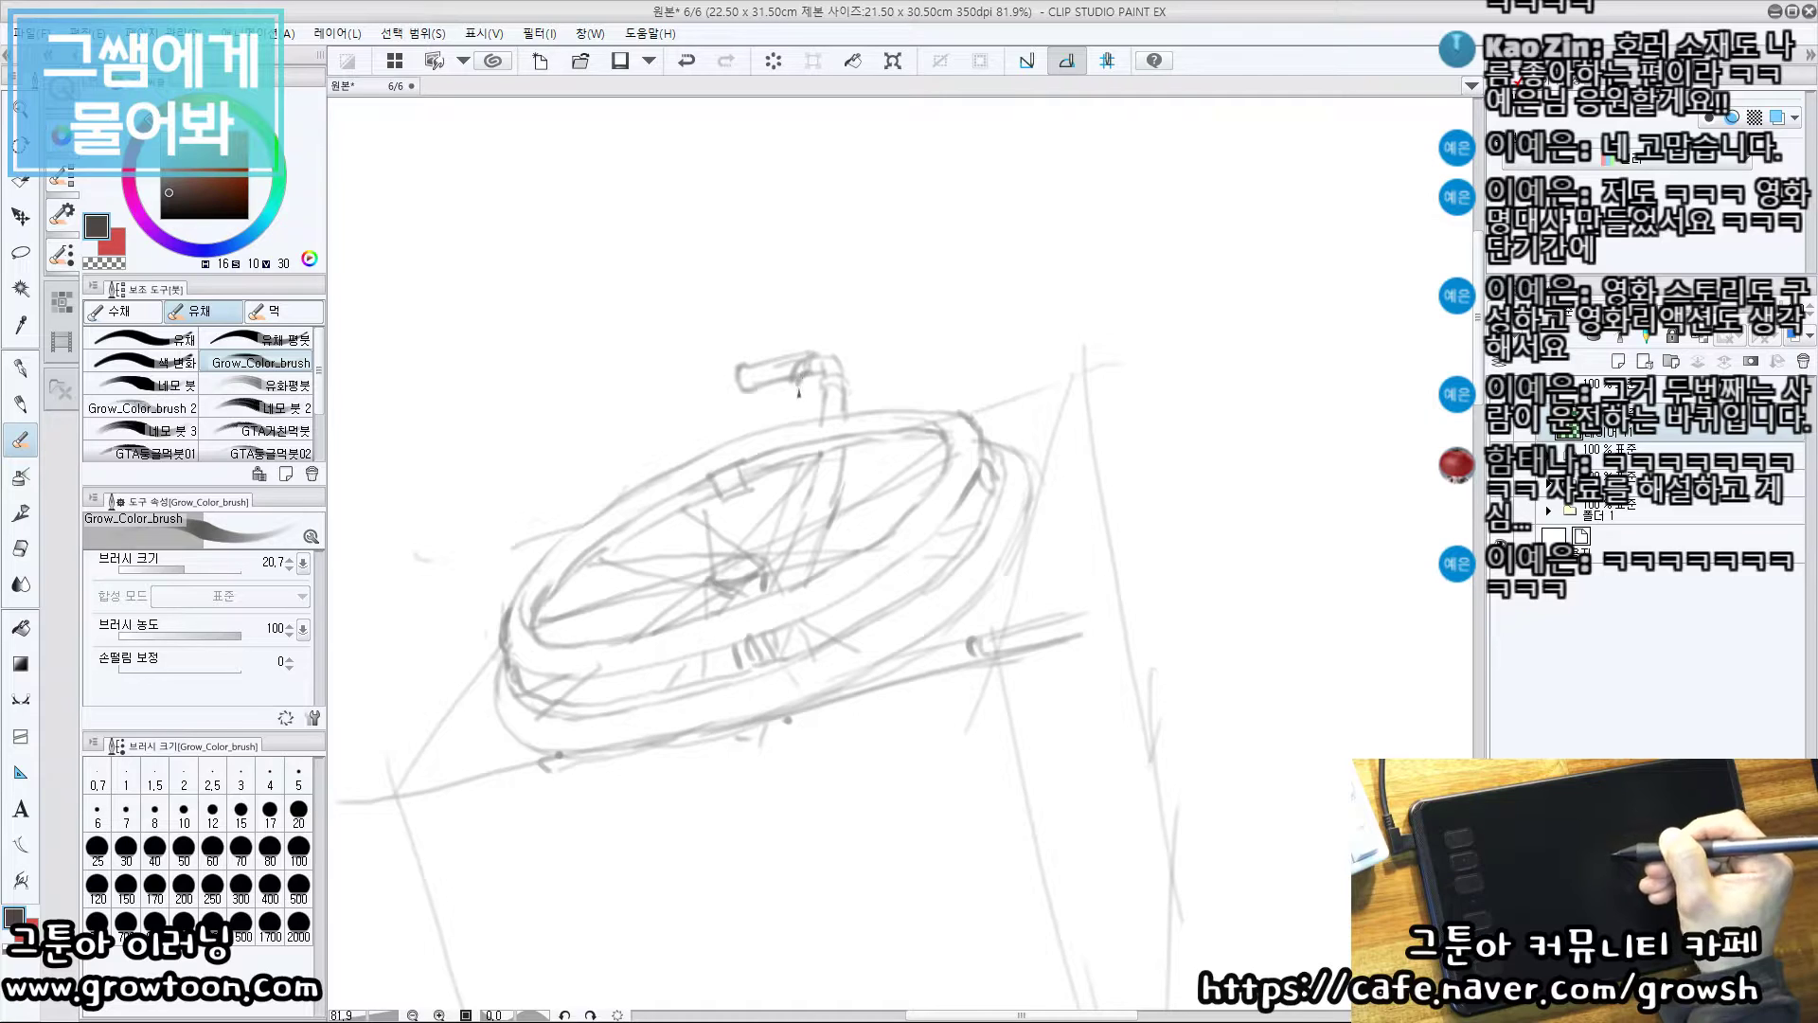
pyautogui.moveTo(773, 396)
pyautogui.mouseDown()
pyautogui.moveTo(794, 385)
pyautogui.moveTo(766, 434)
pyautogui.moveTo(854, 326)
pyautogui.moveTo(911, 351)
pyautogui.moveTo(870, 460)
pyautogui.mouseUp()
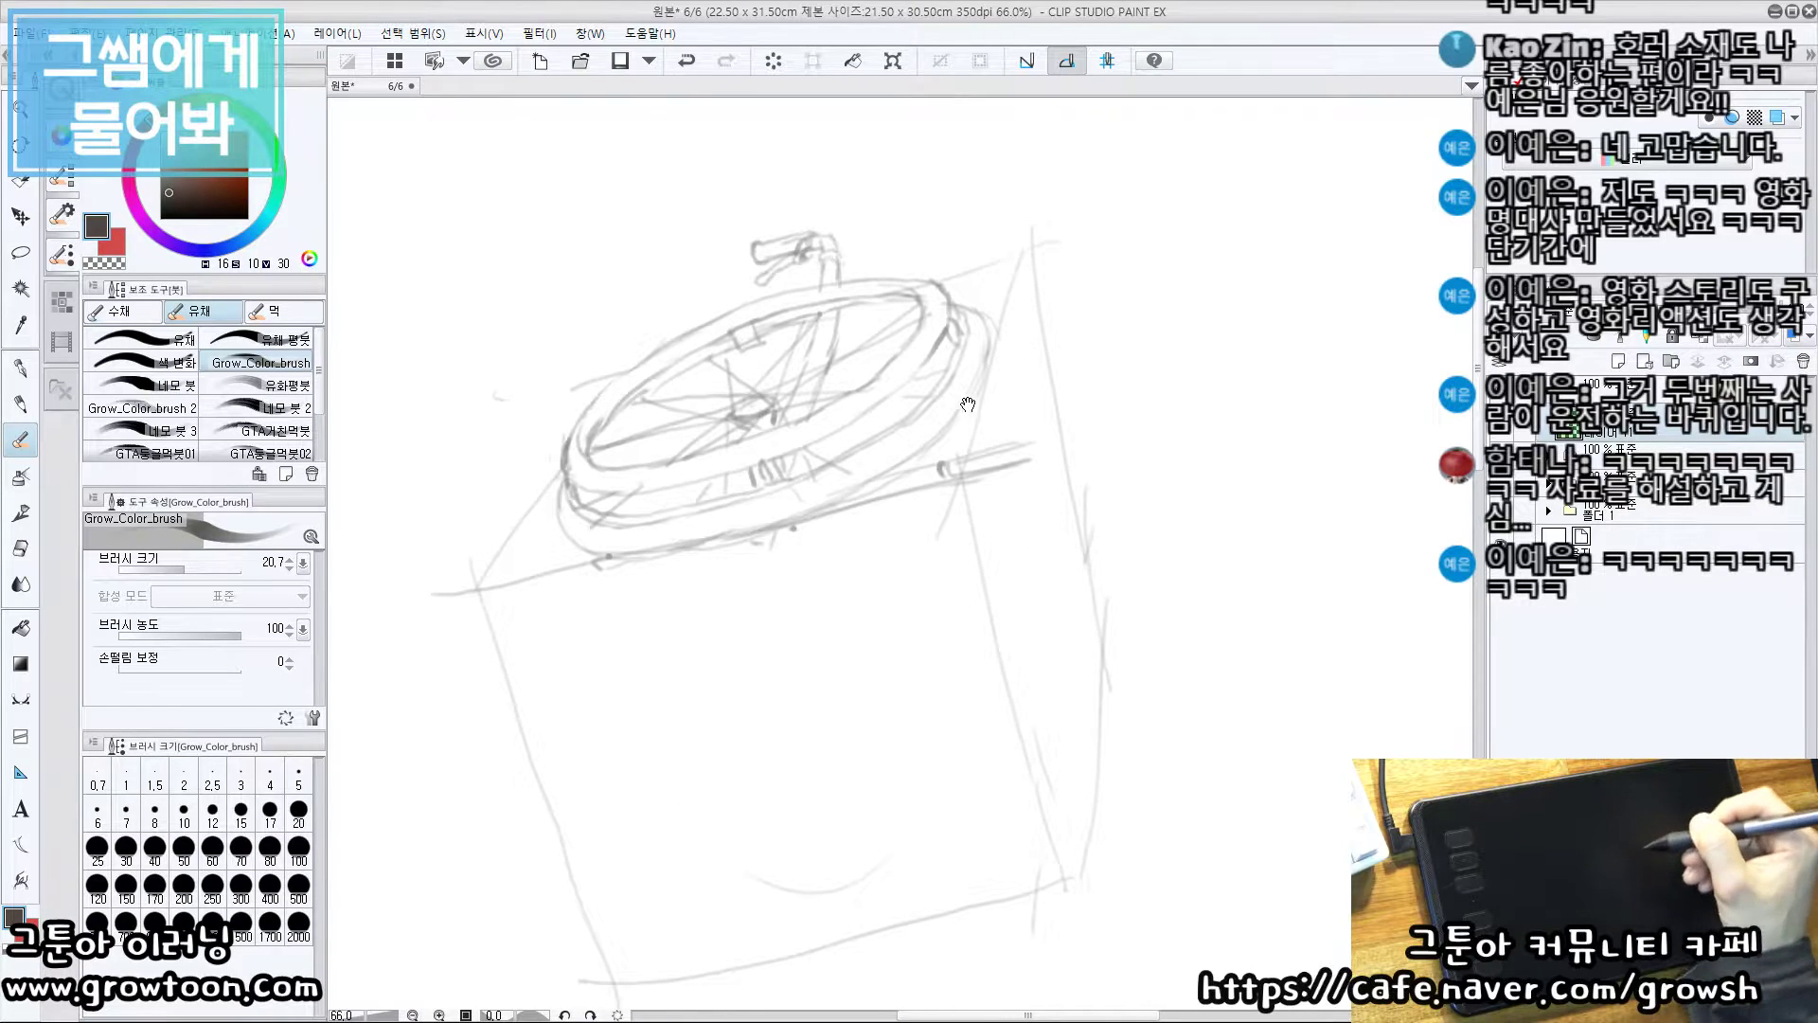
# Erase the part of the upper bar that extends beyond the box's upper right corner
pyautogui.moveTo(1047, 516); pyautogui.dragTo(1011, 480)
pyautogui.press('e')
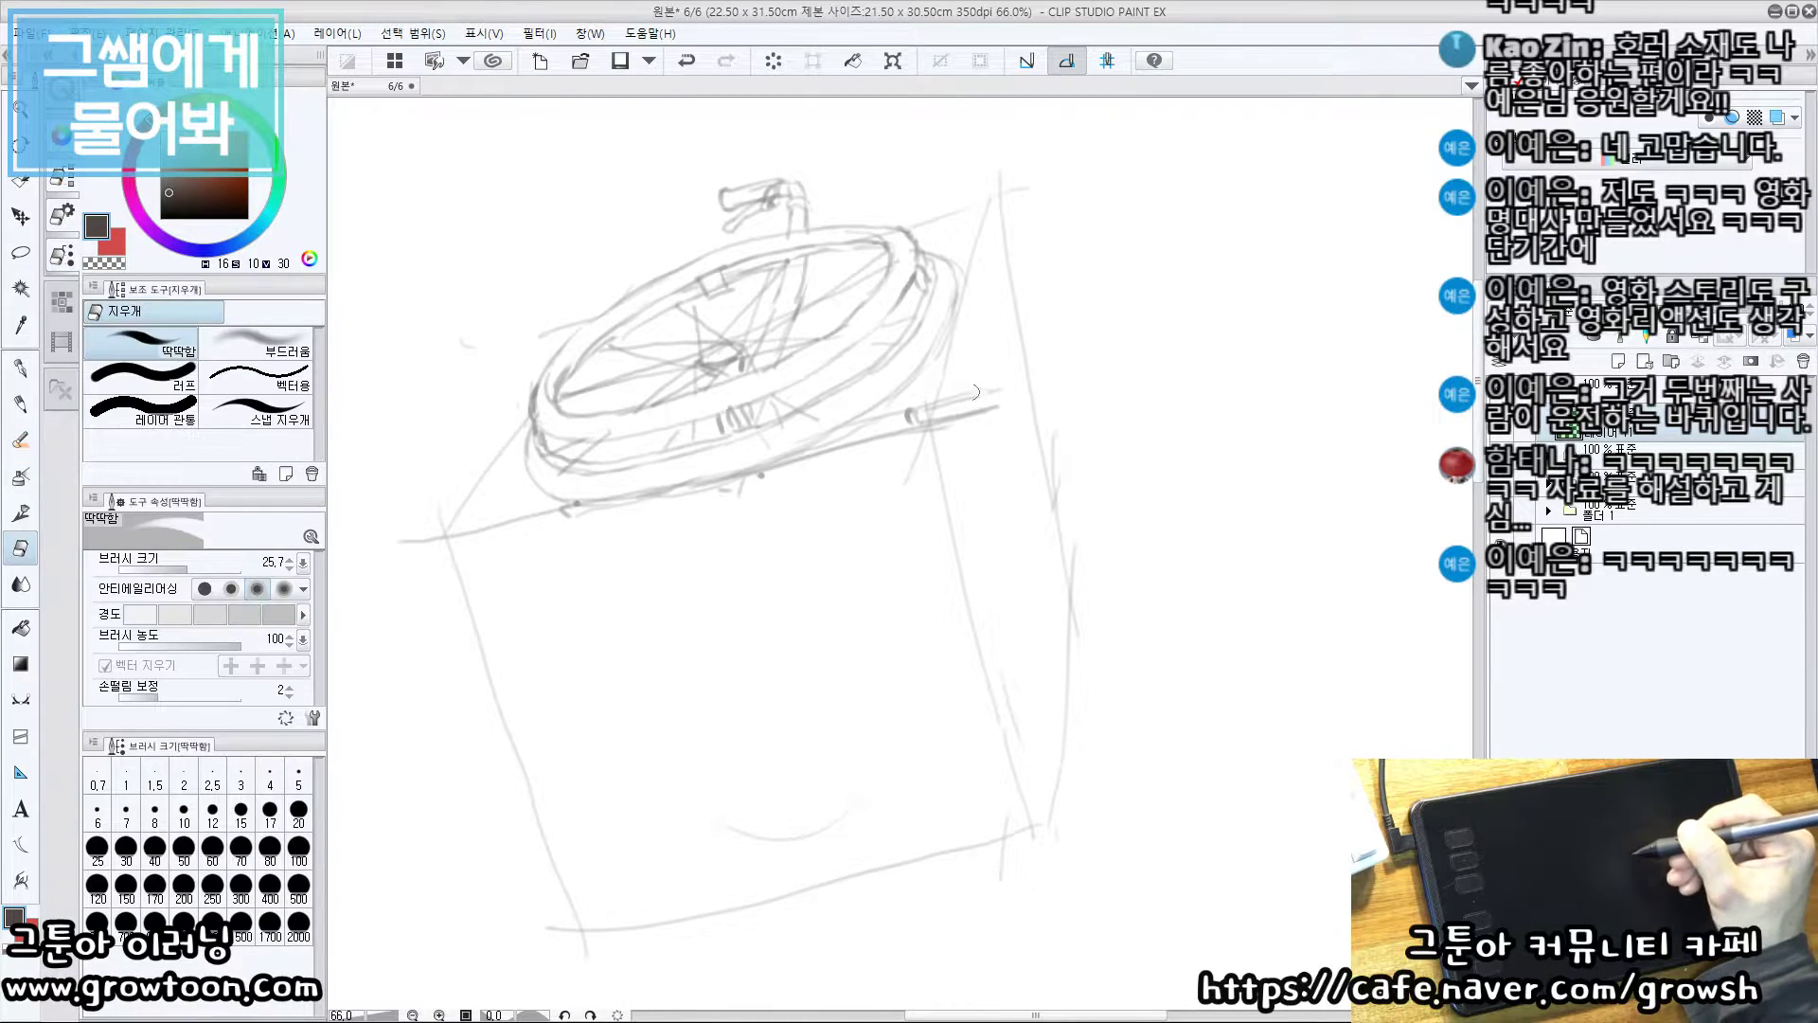
pyautogui.moveTo(952, 415); pyautogui.dragTo(986, 414)
pyautogui.press('b')
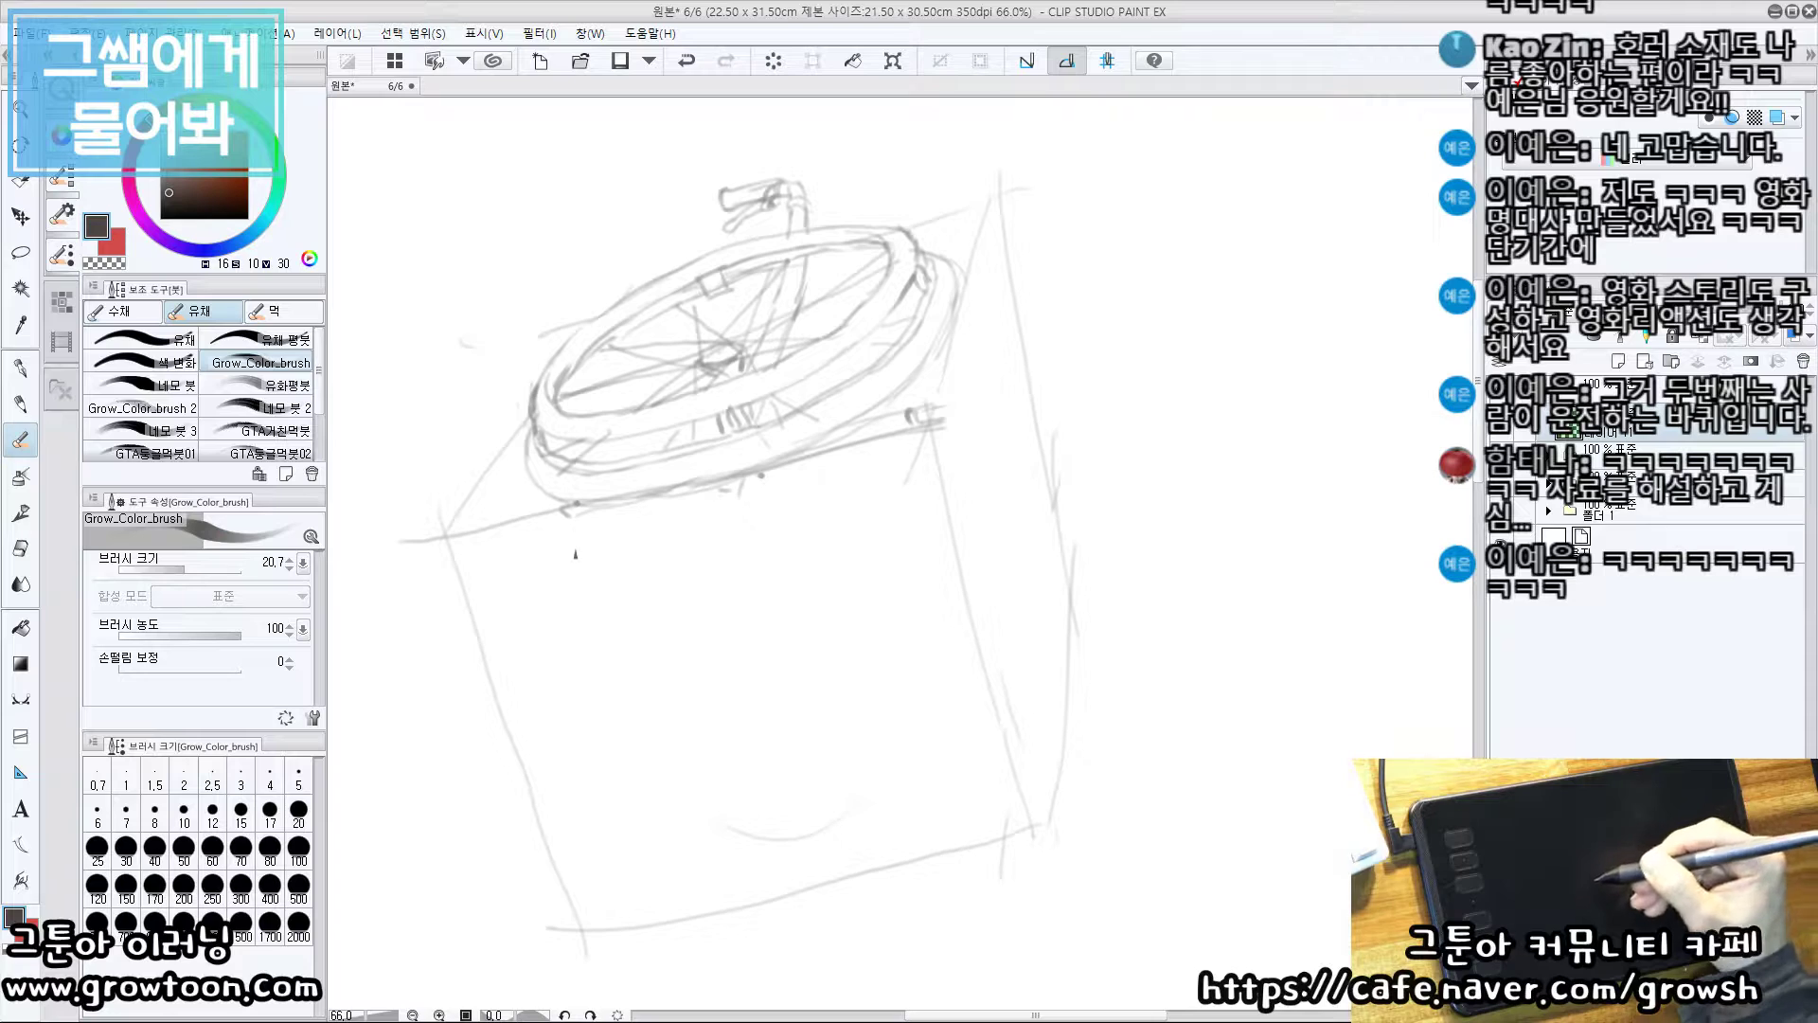
# Draw a long thin bar with rounded ends across the lower part of the box's front face, parallel to its bottom edge
pyautogui.moveTo(775, 803); pyautogui.dragTo(768, 797)
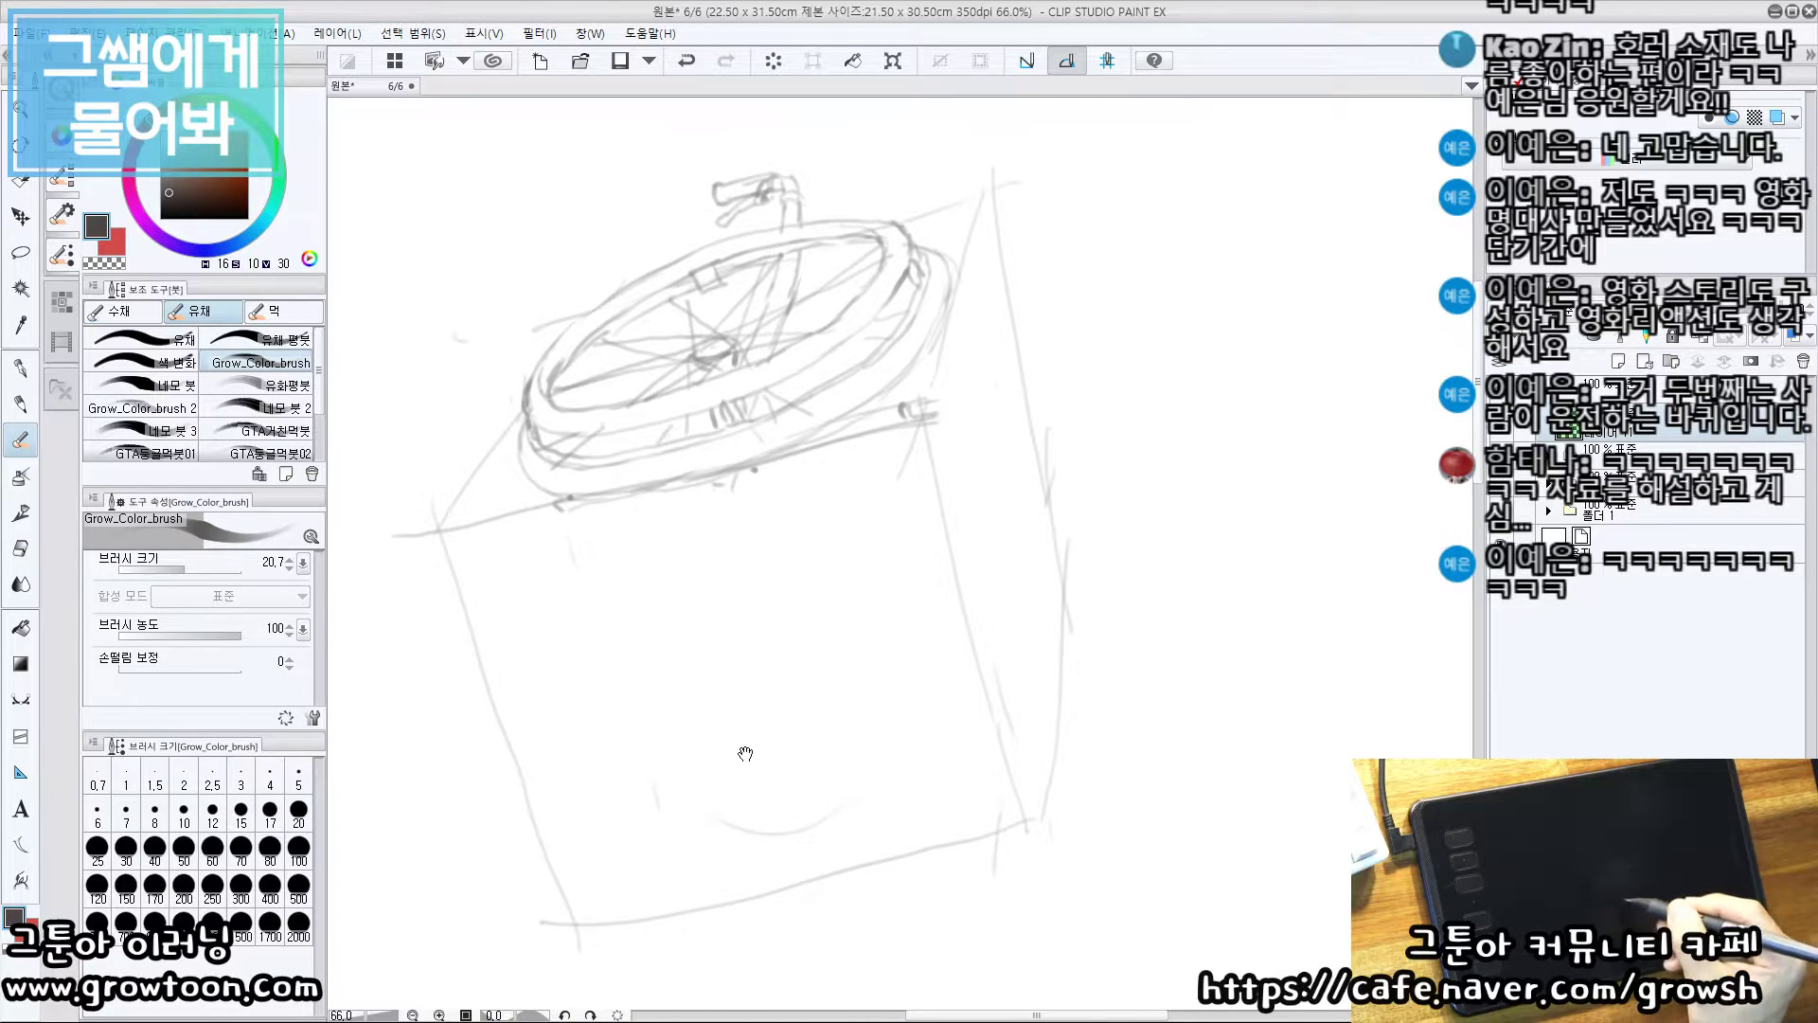
pyautogui.moveTo(653, 780)
pyautogui.mouseDown()
pyautogui.moveTo(928, 731)
pyautogui.moveTo(983, 729)
pyautogui.moveTo(911, 761)
pyautogui.moveTo(1008, 735)
pyautogui.mouseUp()
pyautogui.hotkey('ctrl', 'z')
pyautogui.hotkey('ctrl', 'z')
pyautogui.moveTo(694, 806); pyautogui.dragTo(1006, 737)
pyautogui.moveTo(681, 794)
pyautogui.mouseDown()
pyautogui.moveTo(692, 809)
pyautogui.moveTo(670, 820)
pyautogui.moveTo(745, 763)
pyautogui.mouseUp()
pyautogui.hotkey('ctrl', 'z')
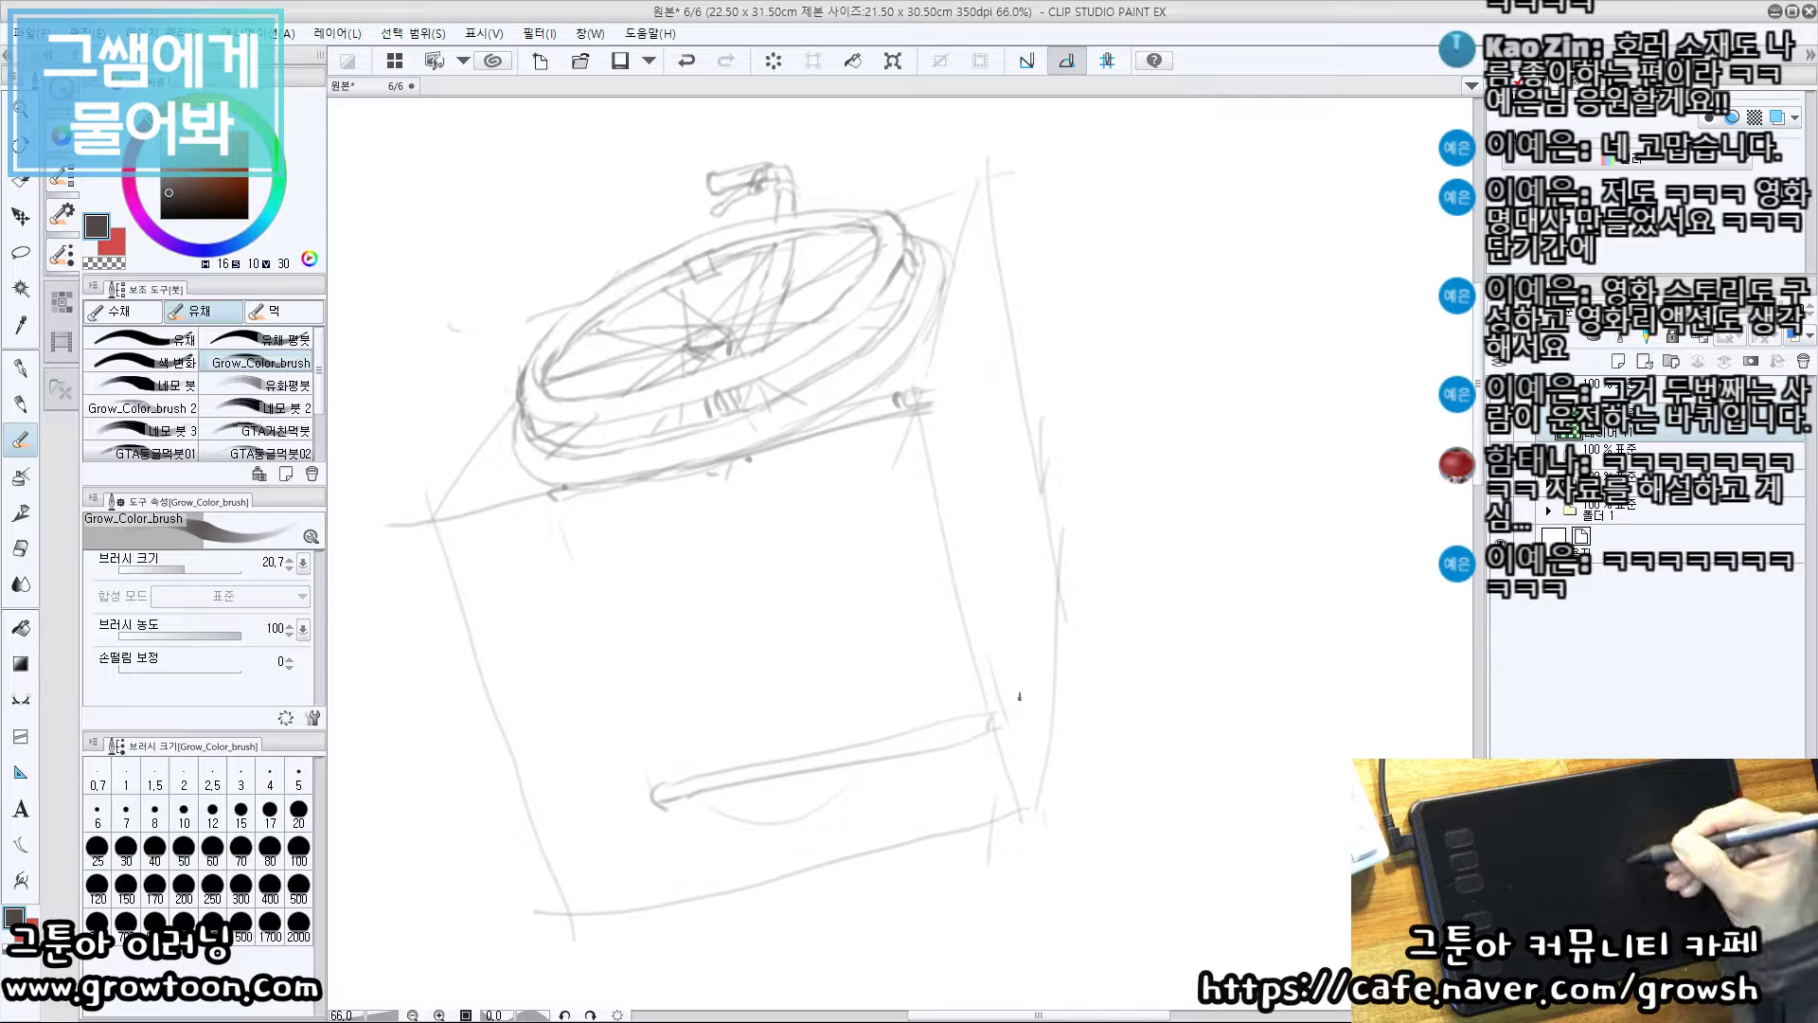
pyautogui.moveTo(663, 785); pyautogui.dragTo(669, 810)
# Draw a guide line from the wheel down to the lower bar and a short slanted double-lined strut rising from their junction
pyautogui.moveTo(732, 730); pyautogui.dragTo(722, 679)
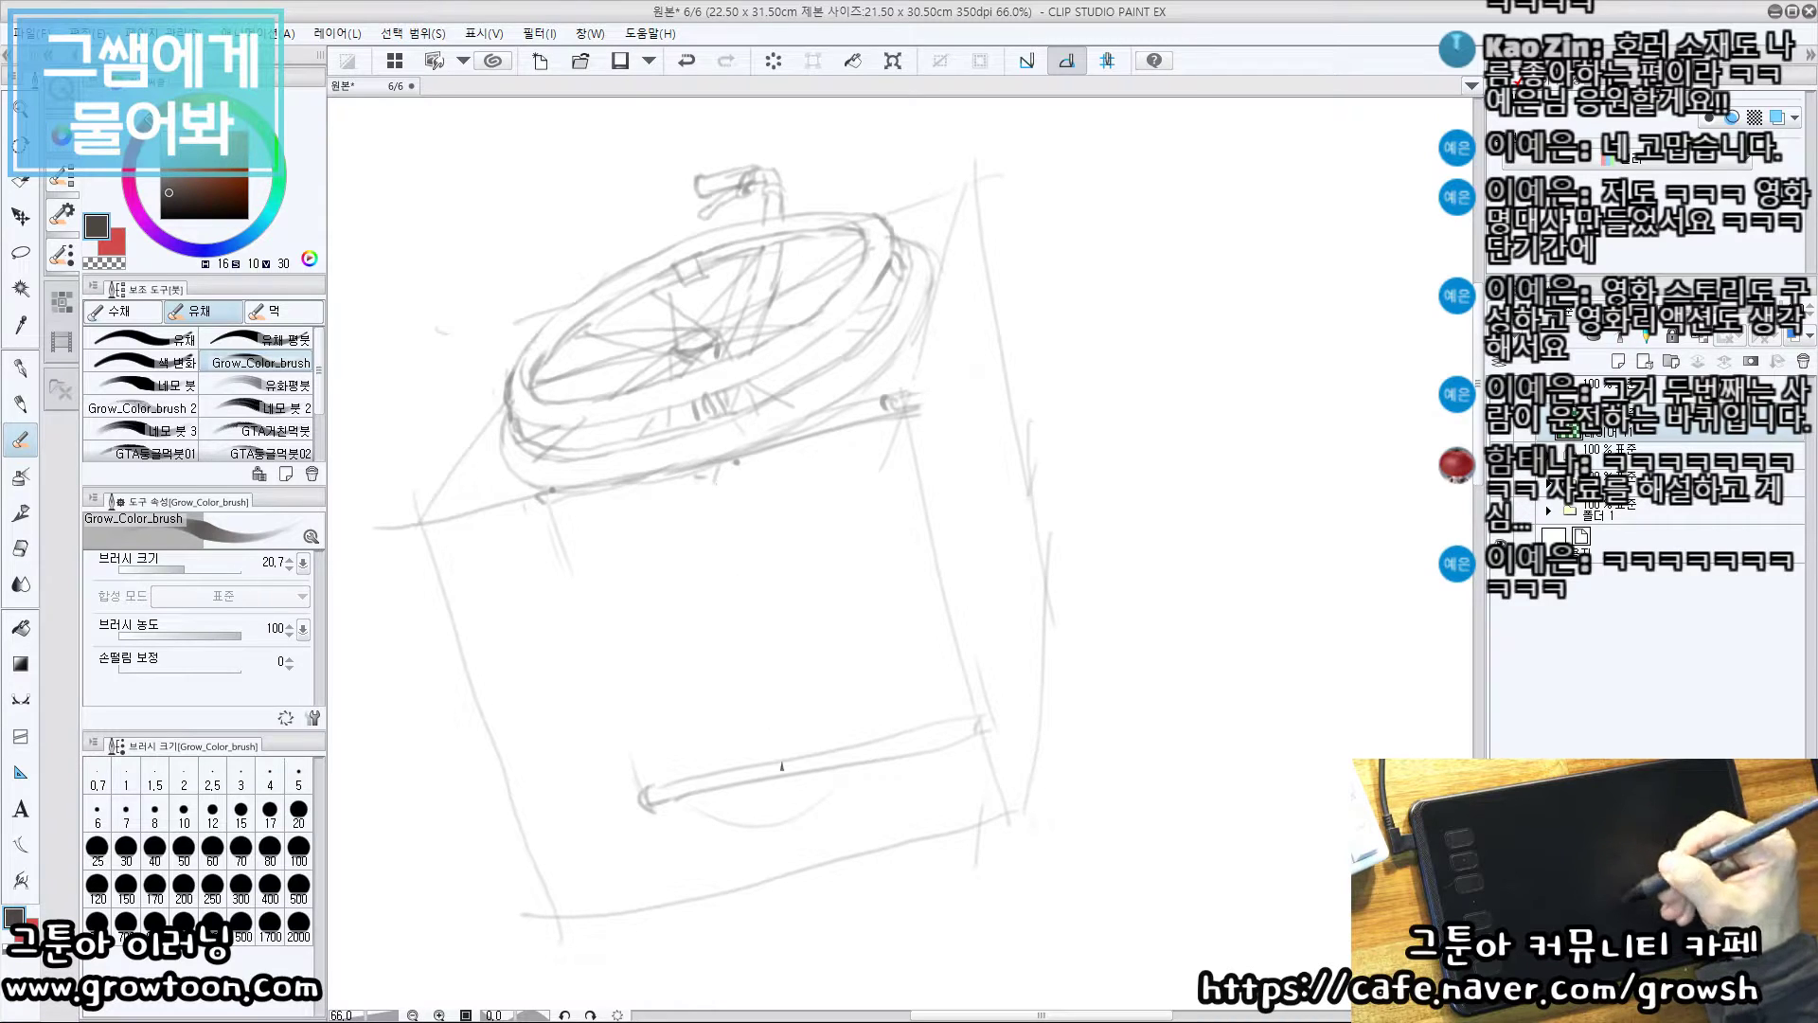
pyautogui.moveTo(747, 658); pyautogui.dragTo(779, 769)
pyautogui.moveTo(826, 699)
pyautogui.mouseDown()
pyautogui.moveTo(820, 674)
pyautogui.moveTo(836, 725)
pyautogui.moveTo(778, 718)
pyautogui.moveTo(792, 676)
pyautogui.mouseUp()
pyautogui.hotkey('ctrl', 'z')
pyautogui.moveTo(776, 760)
pyautogui.mouseDown()
pyautogui.moveTo(788, 678)
pyautogui.moveTo(774, 744)
pyautogui.mouseUp()
pyautogui.hotkey('ctrl', 'z')
pyautogui.moveTo(805, 661); pyautogui.dragTo(785, 754)
pyautogui.hotkey('ctrl', 'z')
pyautogui.press('e')
pyautogui.press('p')
pyautogui.press('e')
pyautogui.press('b')
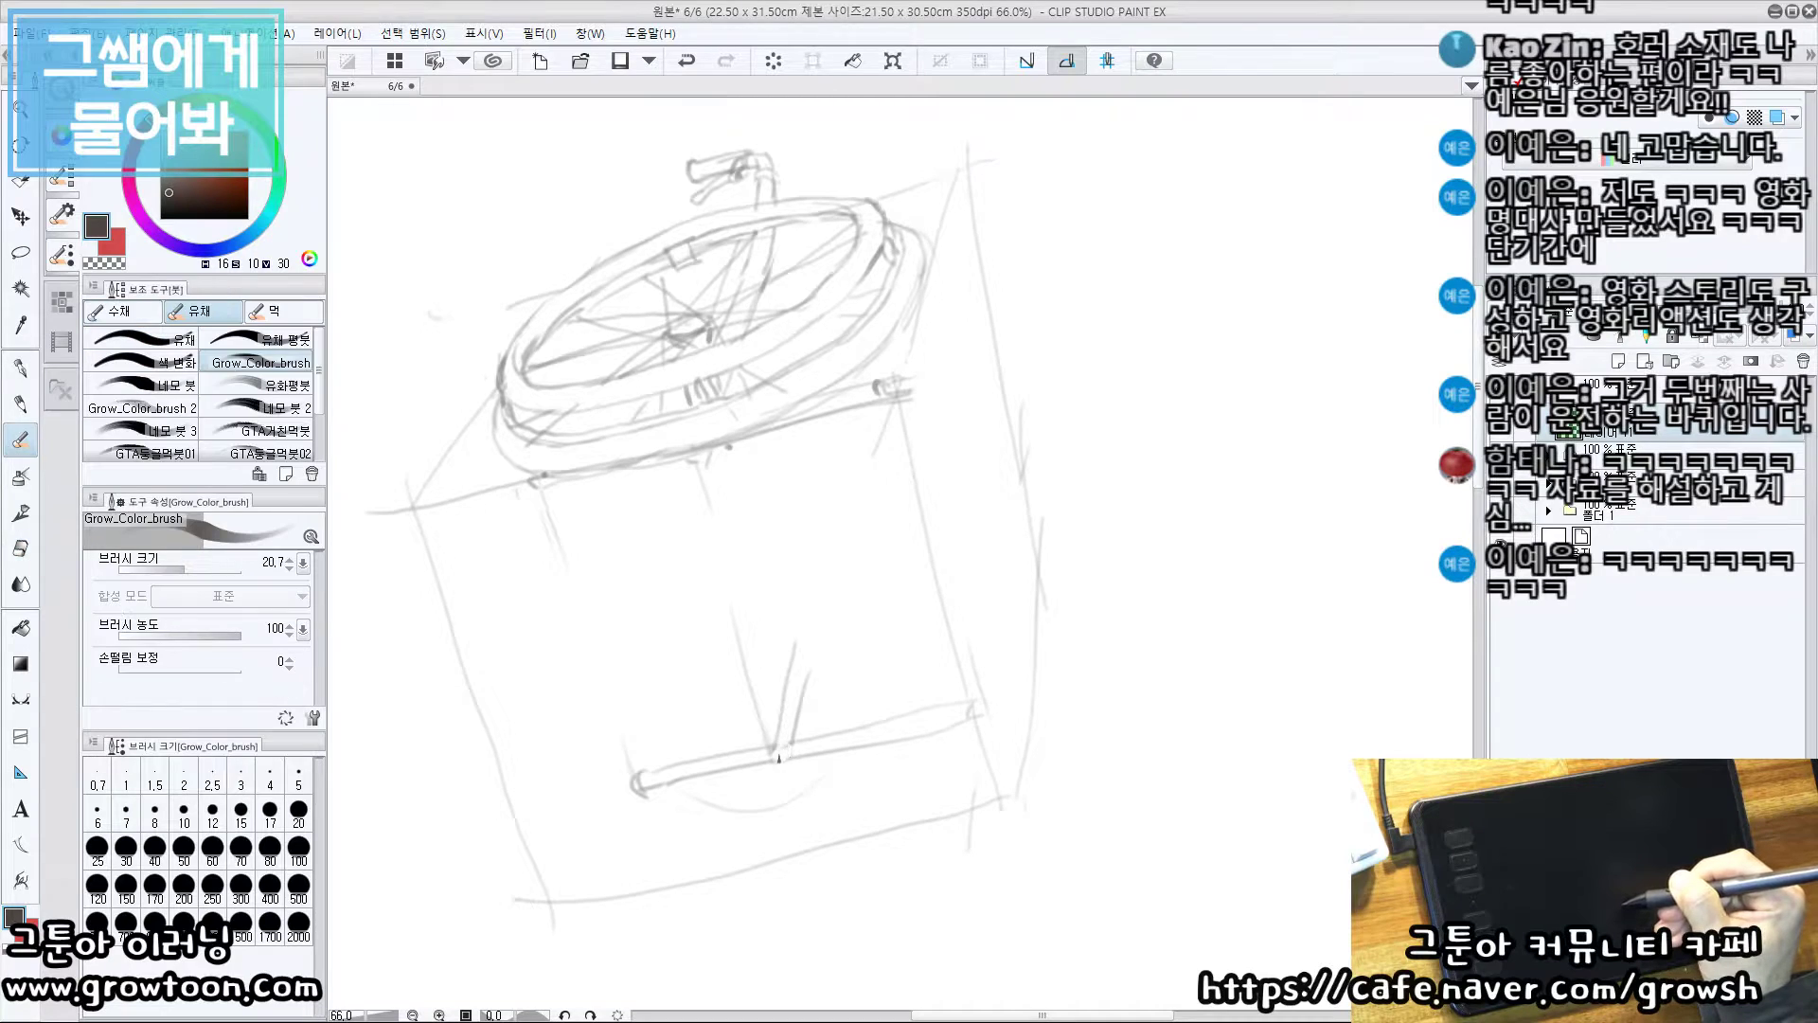
pyautogui.moveTo(820, 665); pyautogui.dragTo(799, 750)
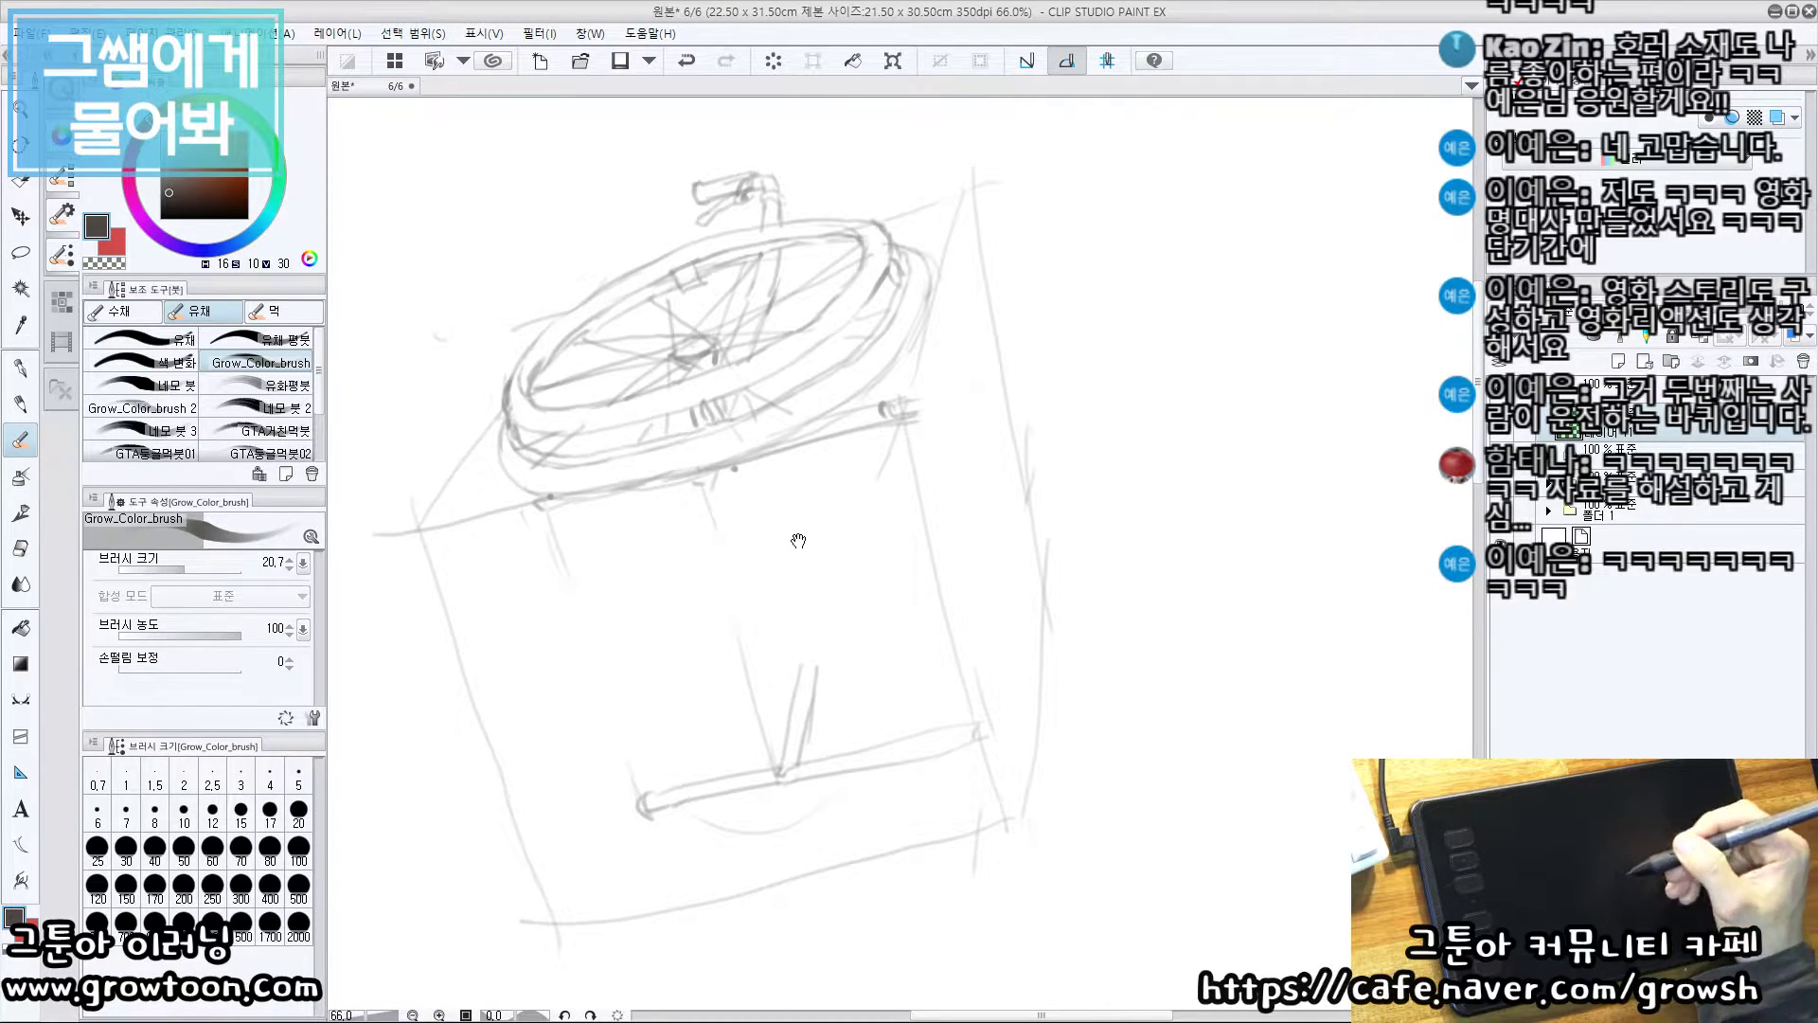
# Draw a short double-lined bar inside the wheel, running from the post towards the right rim
pyautogui.moveTo(953, 404); pyautogui.dragTo(964, 401)
pyautogui.moveTo(910, 461); pyautogui.dragTo(904, 457)
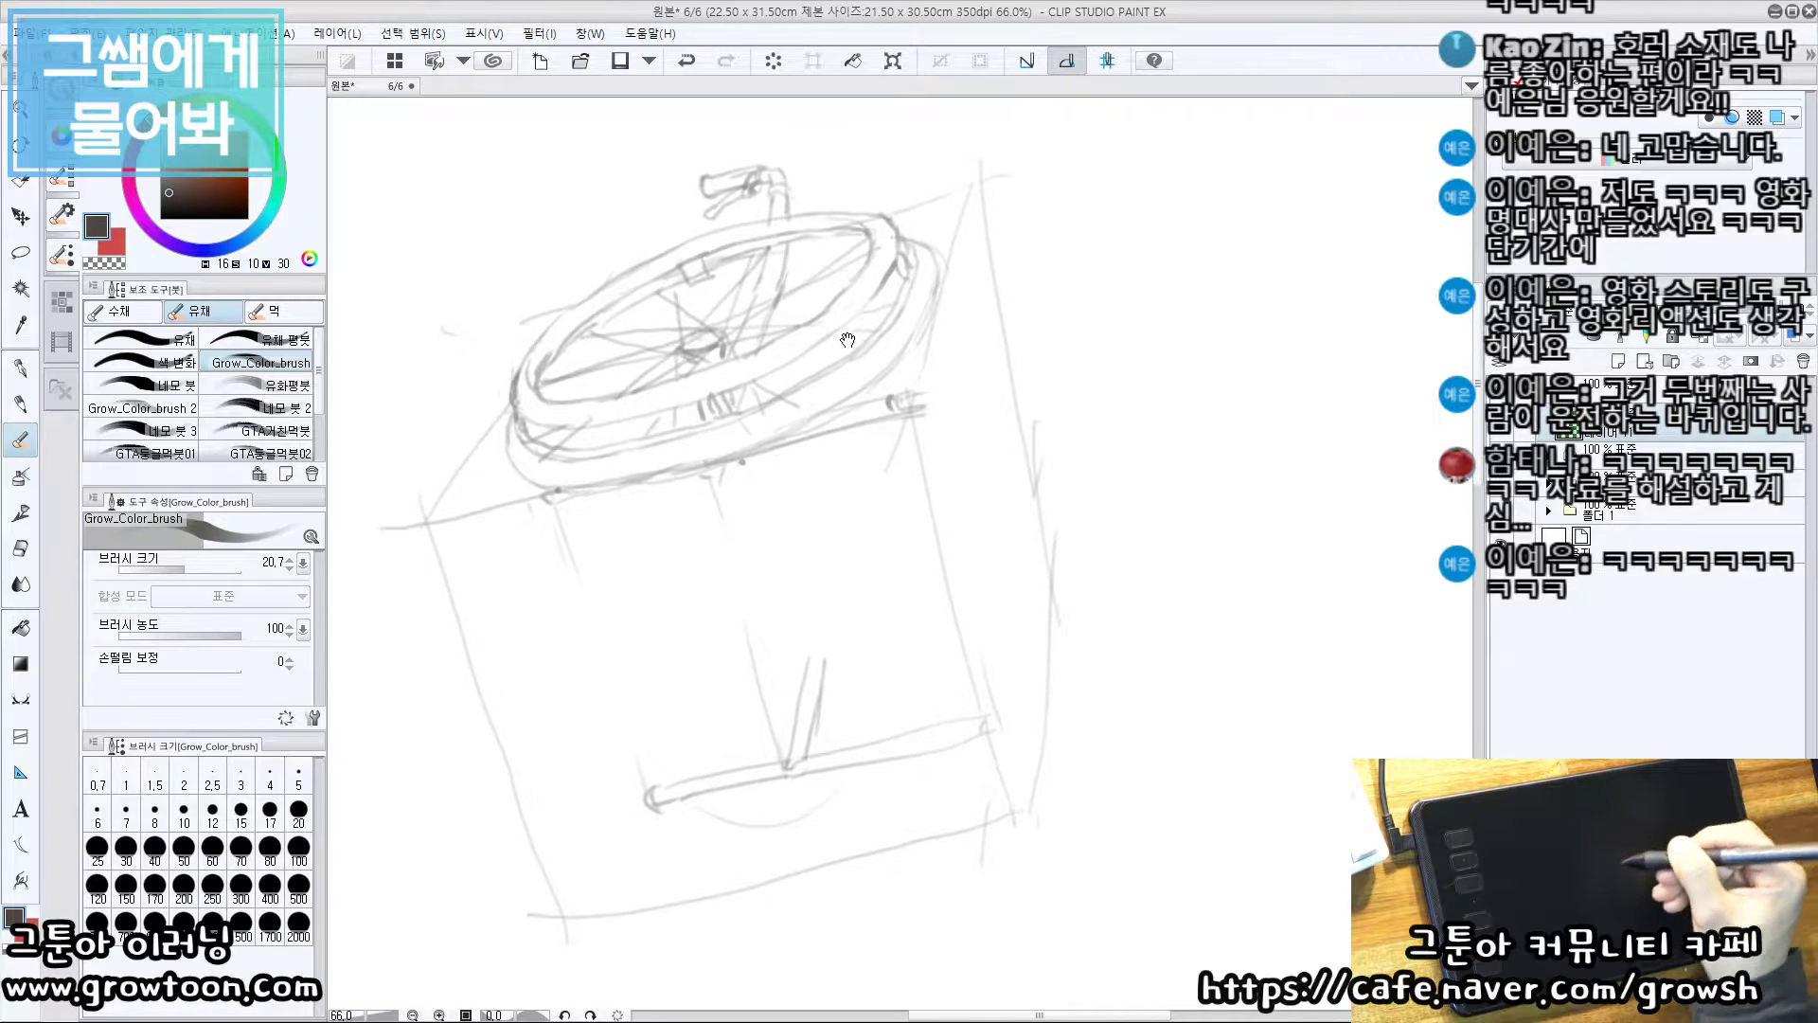
pyautogui.moveTo(847, 258); pyautogui.dragTo(793, 299)
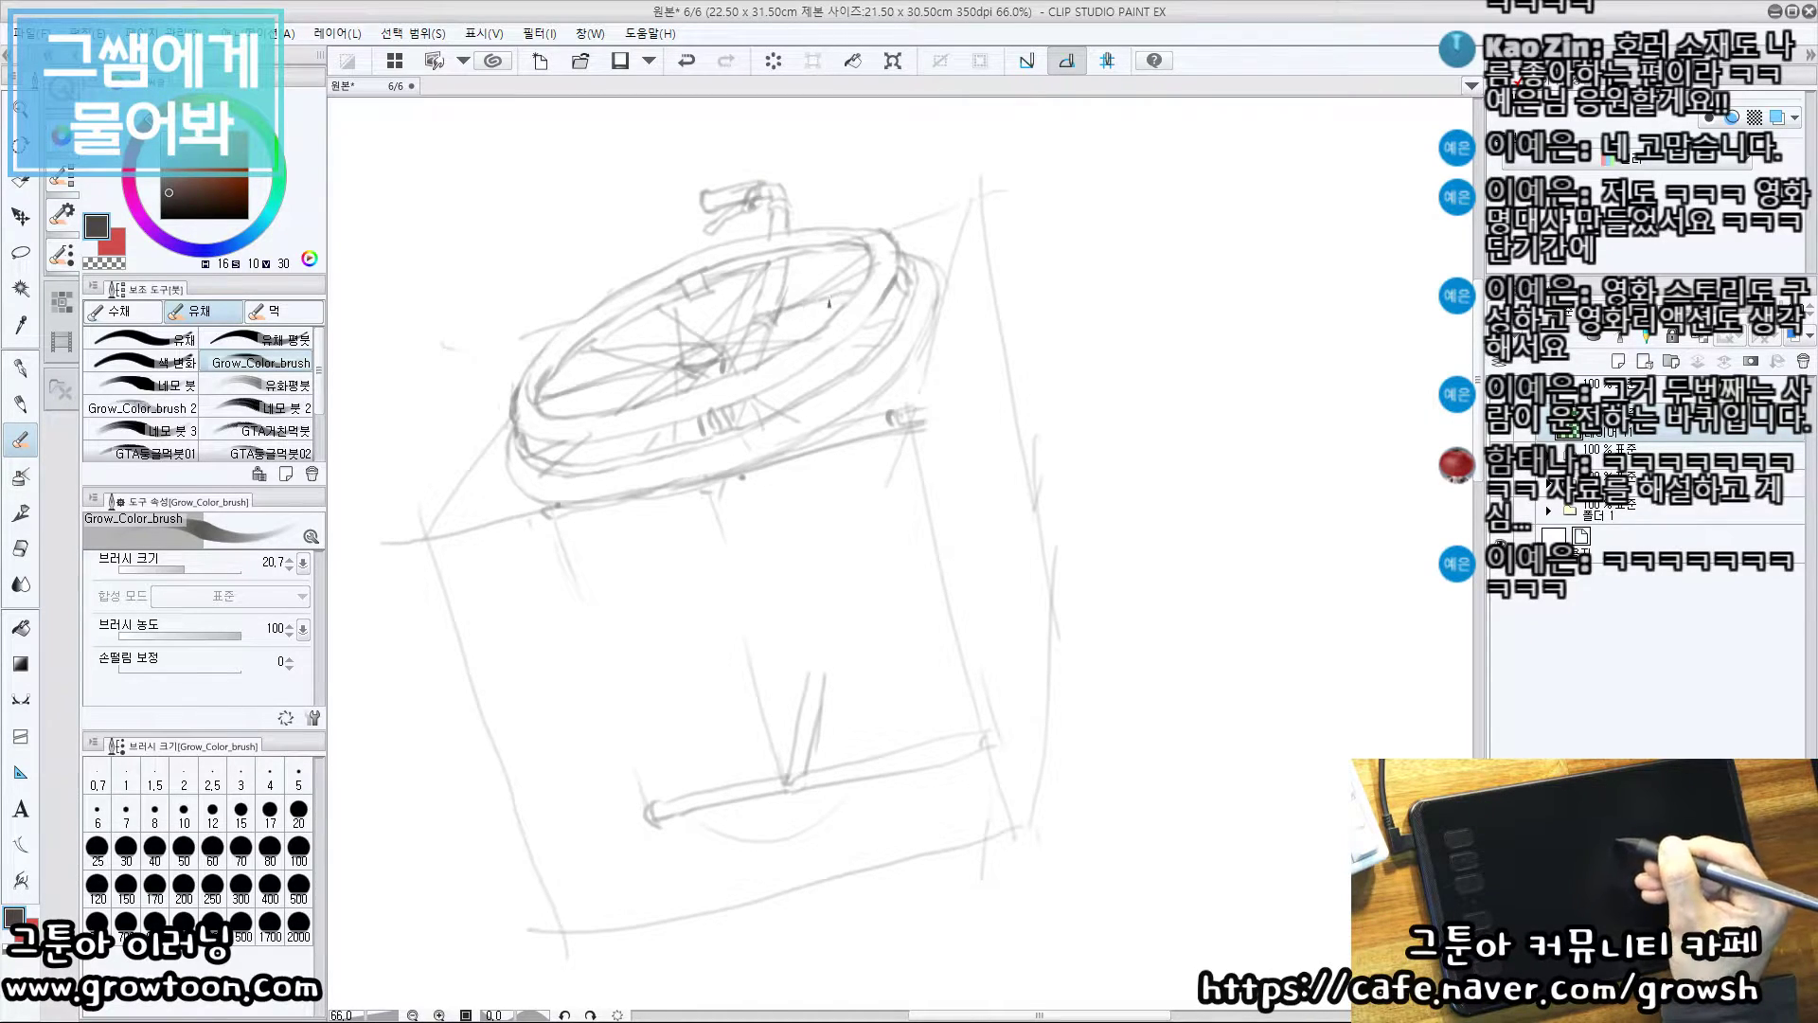
pyautogui.moveTo(816, 307)
pyautogui.mouseDown()
pyautogui.moveTo(774, 320)
pyautogui.moveTo(827, 312)
pyautogui.mouseUp()
pyautogui.hotkey('ctrl', 'z')
pyautogui.hotkey('ctrl', 'z')
pyautogui.hotkey('ctrl', 'y')
pyautogui.hotkey('ctrl', 'z')
pyautogui.hotkey('ctrl', 'y')
pyautogui.press('space')
# Draw a tube extending to the right from behind the wheel and bending downwards at a rounded corner
pyautogui.moveTo(960, 273)
pyautogui.mouseDown()
pyautogui.moveTo(976, 269)
pyautogui.moveTo(944, 272)
pyautogui.moveTo(1039, 293)
pyautogui.moveTo(1006, 327)
pyautogui.moveTo(987, 314)
pyautogui.moveTo(997, 284)
pyautogui.moveTo(1016, 375)
pyautogui.mouseUp()
pyautogui.hotkey('ctrl', 'z')
pyautogui.hotkey('ctrl', 'z')
pyautogui.press('space')
pyautogui.hotkey('ctrl', 'z')
pyautogui.hotkey('ctrl', 'z')
pyautogui.hotkey('ctrl', 'z')
pyautogui.moveTo(1005, 303)
pyautogui.mouseDown()
pyautogui.moveTo(998, 361)
pyautogui.moveTo(961, 295)
pyautogui.moveTo(968, 331)
pyautogui.moveTo(994, 331)
pyautogui.moveTo(1002, 306)
pyautogui.moveTo(985, 436)
pyautogui.mouseUp()
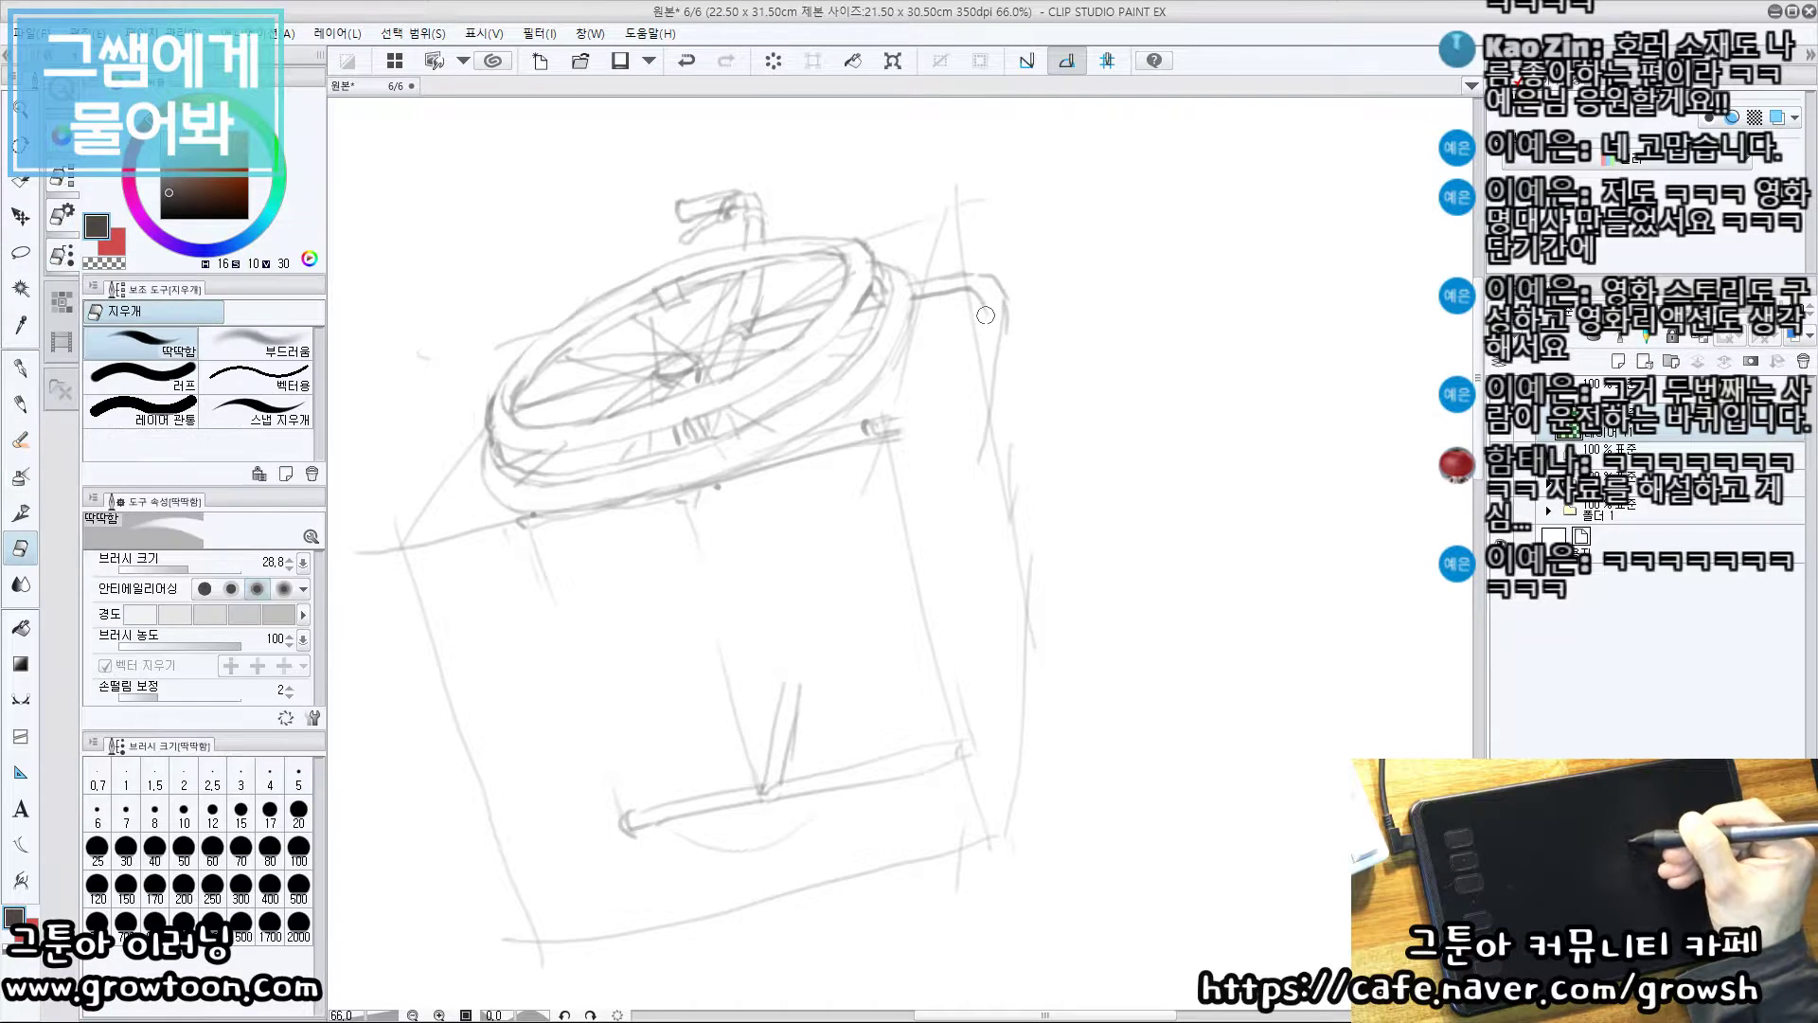
# Erase the guide line crossing the bent tube and extend the tube downwards with two parallel lines
pyautogui.press('e')
pyautogui.moveTo(976, 368)
pyautogui.mouseDown()
pyautogui.moveTo(977, 457)
pyautogui.moveTo(969, 356)
pyautogui.moveTo(1000, 388)
pyautogui.mouseUp()
pyautogui.press('b')
pyautogui.moveTo(1006, 307); pyautogui.dragTo(995, 416)
pyautogui.hotkey('ctrl', 'z')
pyautogui.moveTo(1002, 322)
pyautogui.mouseDown()
pyautogui.moveTo(998, 400)
pyautogui.moveTo(981, 384)
pyautogui.moveTo(994, 345)
pyautogui.moveTo(960, 457)
pyautogui.mouseUp()
pyautogui.press('e')
pyautogui.press('b')
pyautogui.moveTo(1004, 314); pyautogui.dragTo(983, 481)
pyautogui.moveTo(957, 452); pyautogui.dragTo(1006, 443)
# Extend the bar below the wheel to meet the vertical tube, and clean up and close their joint
pyautogui.press('e')
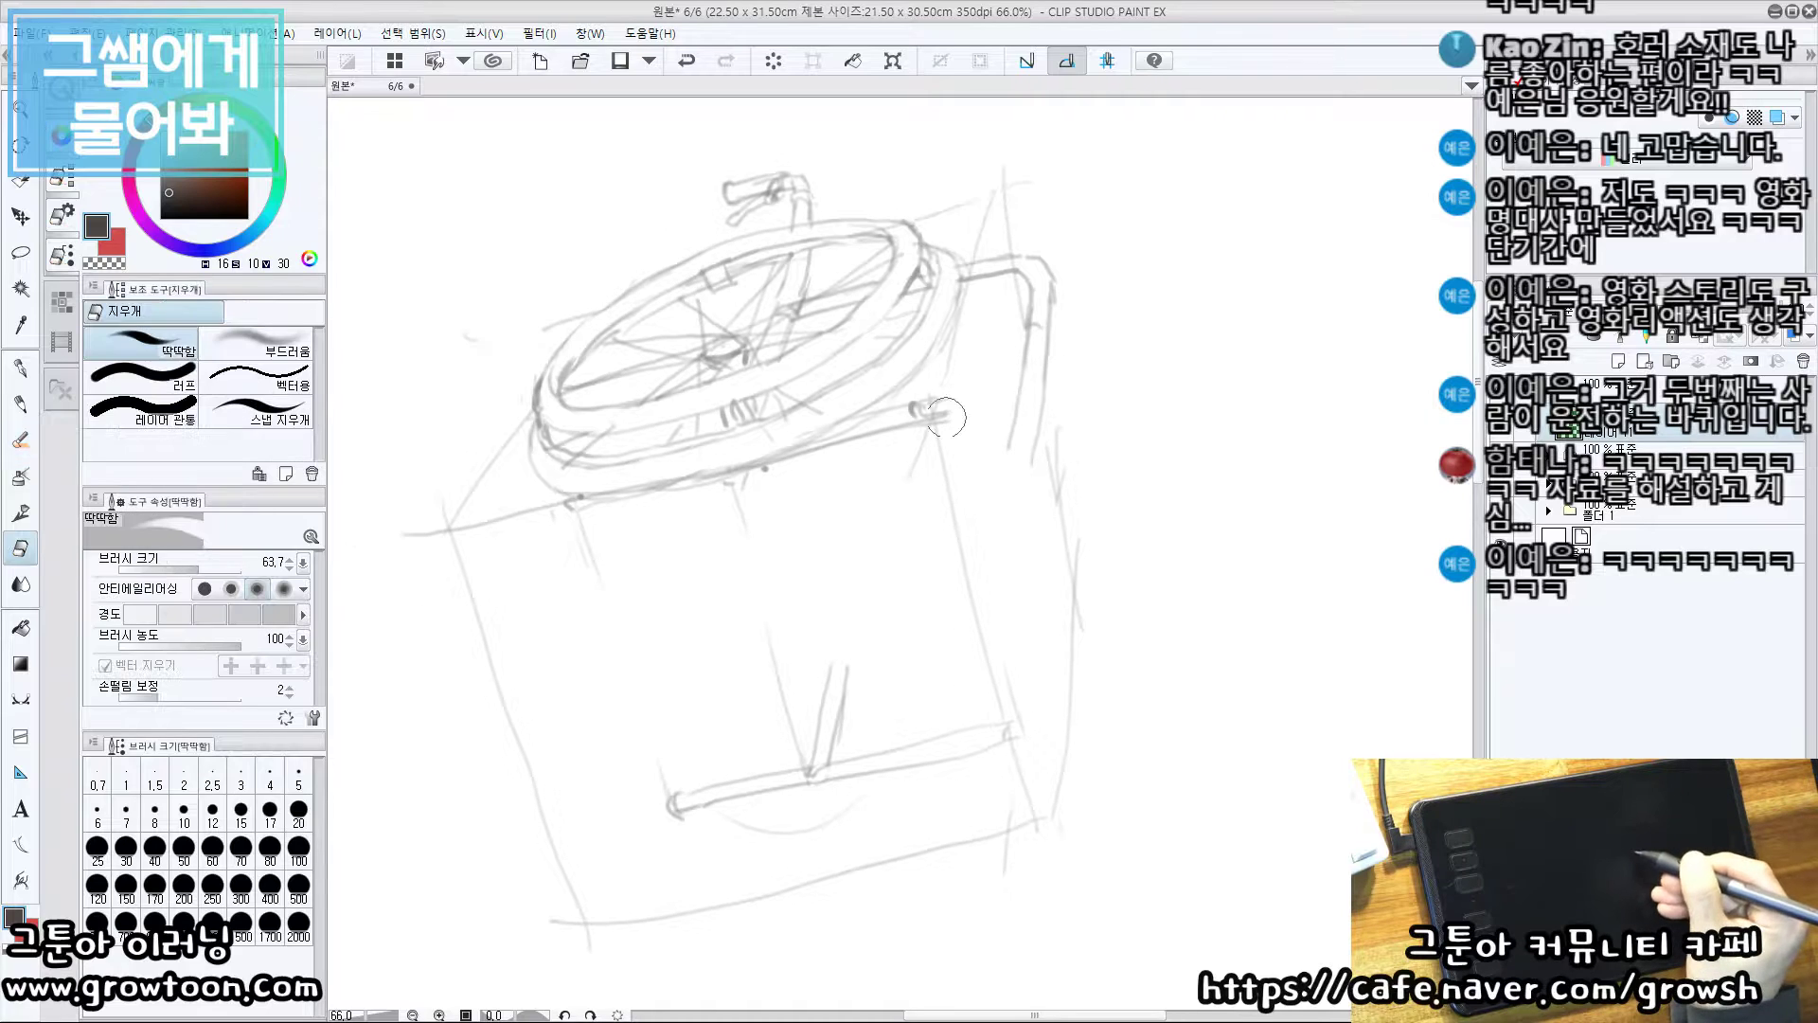
pyautogui.press('b')
pyautogui.moveTo(935, 421)
pyautogui.mouseDown()
pyautogui.moveTo(1018, 379)
pyautogui.moveTo(1003, 400)
pyautogui.mouseUp()
pyautogui.hotkey('ctrl', 'z')
pyautogui.hotkey('ctrl', 'z')
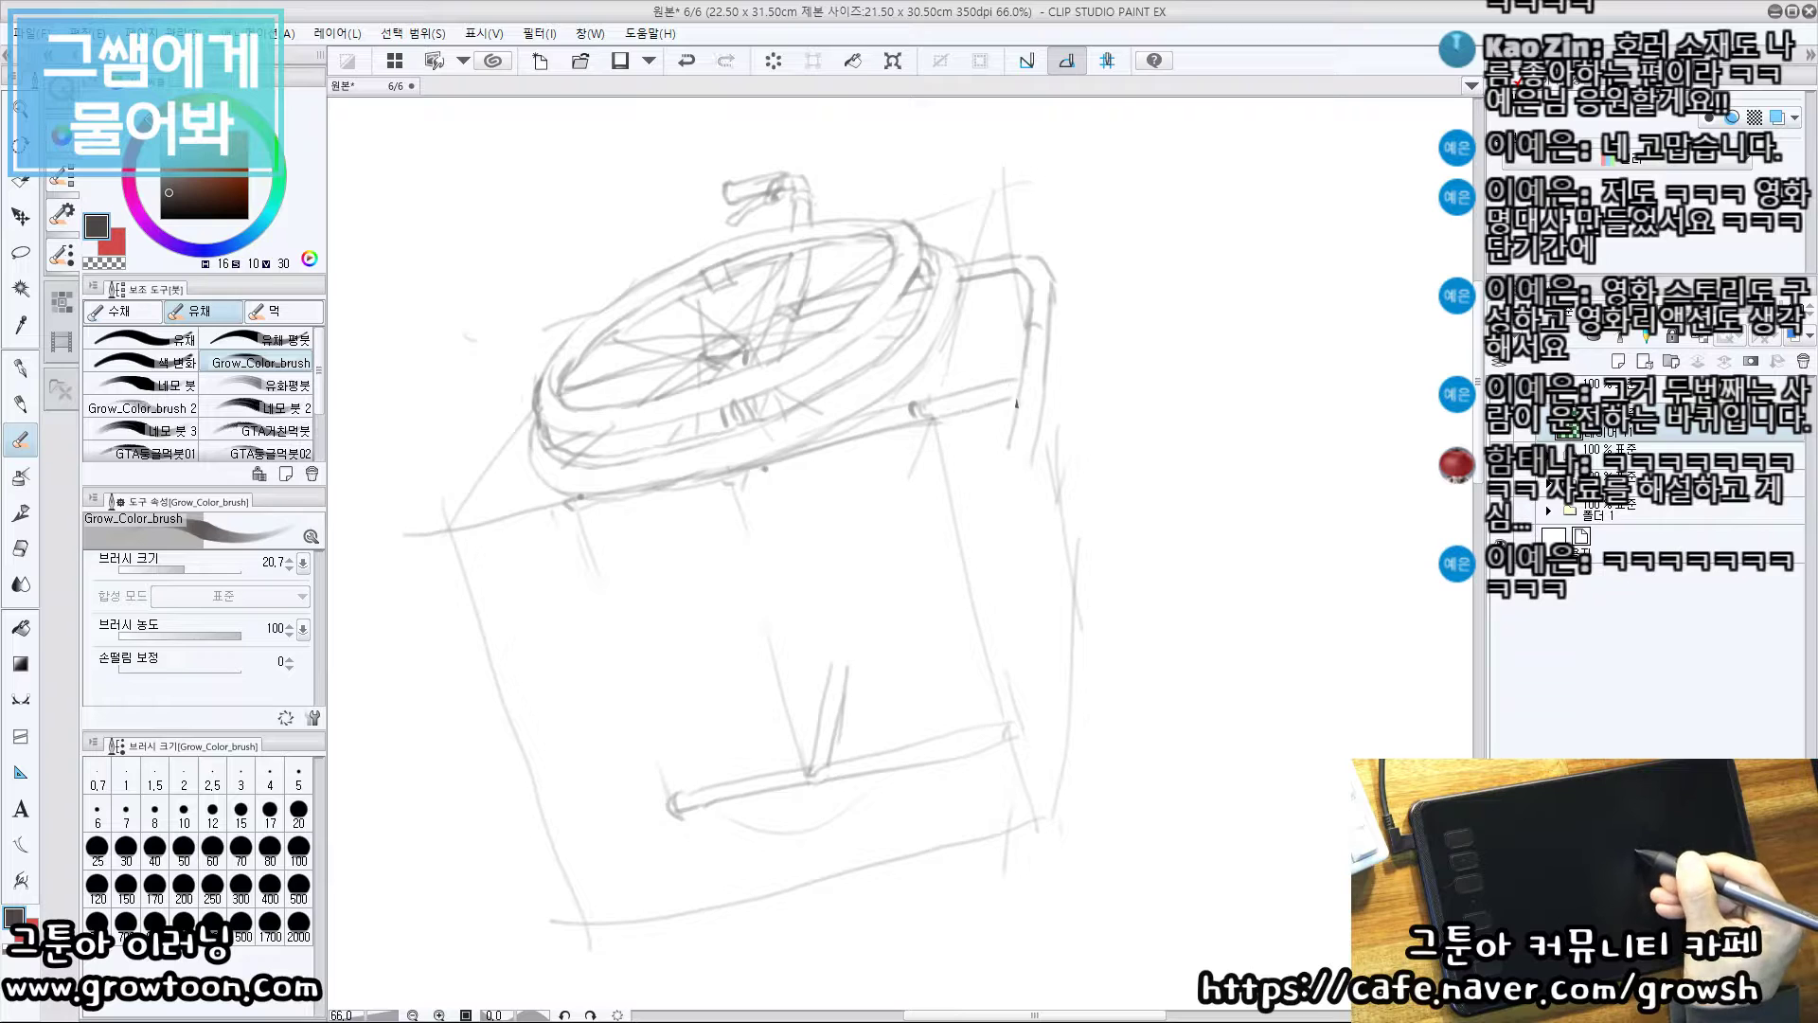
pyautogui.press('e')
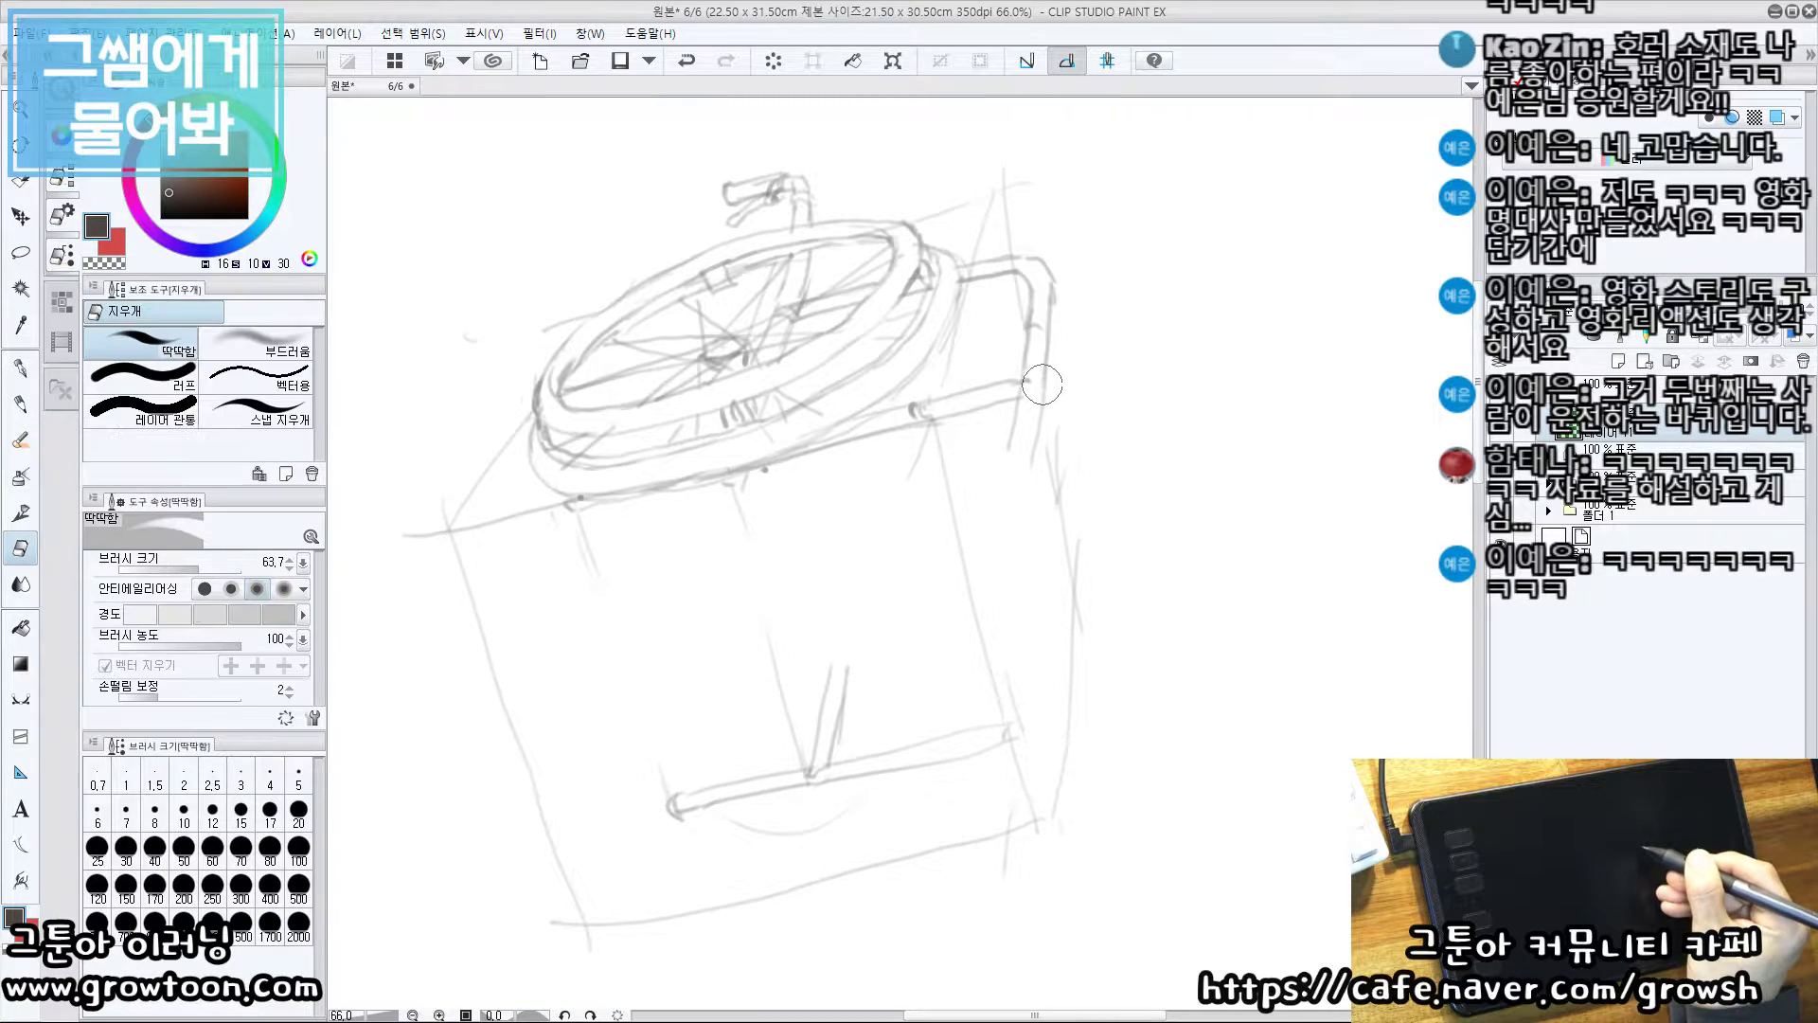
pyautogui.press(']')
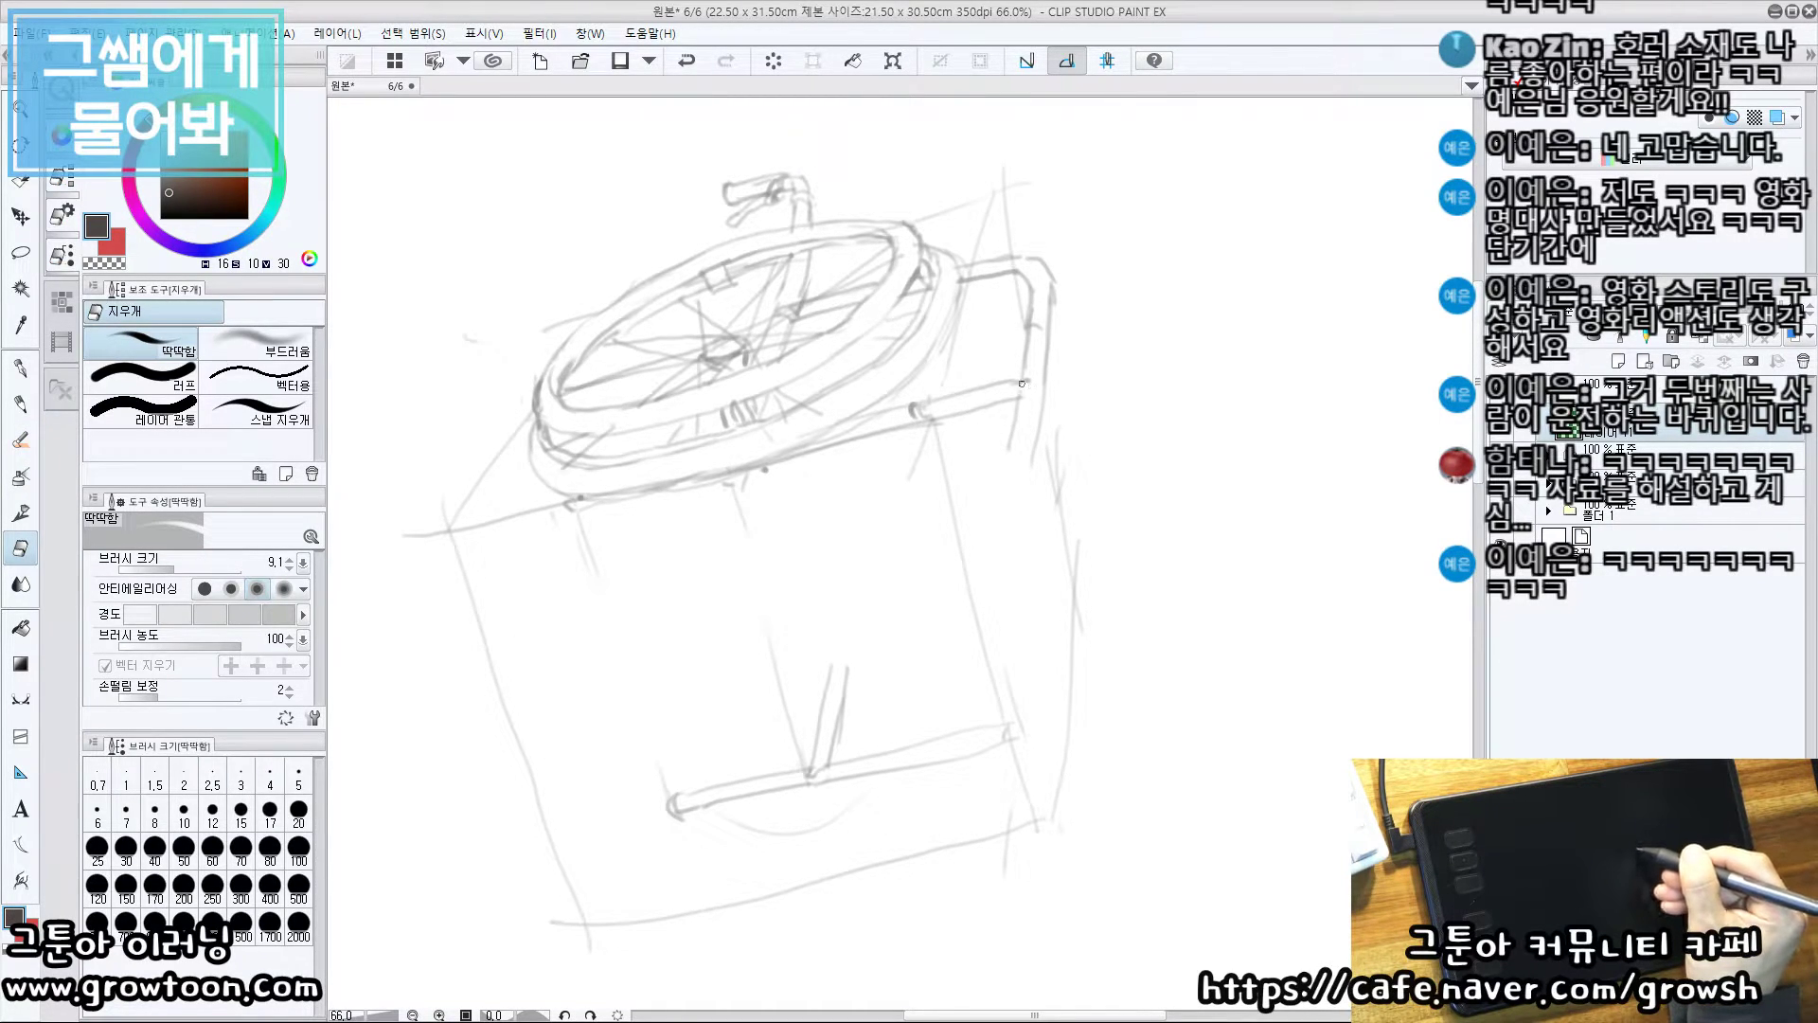
pyautogui.press('b')
pyautogui.press('e')
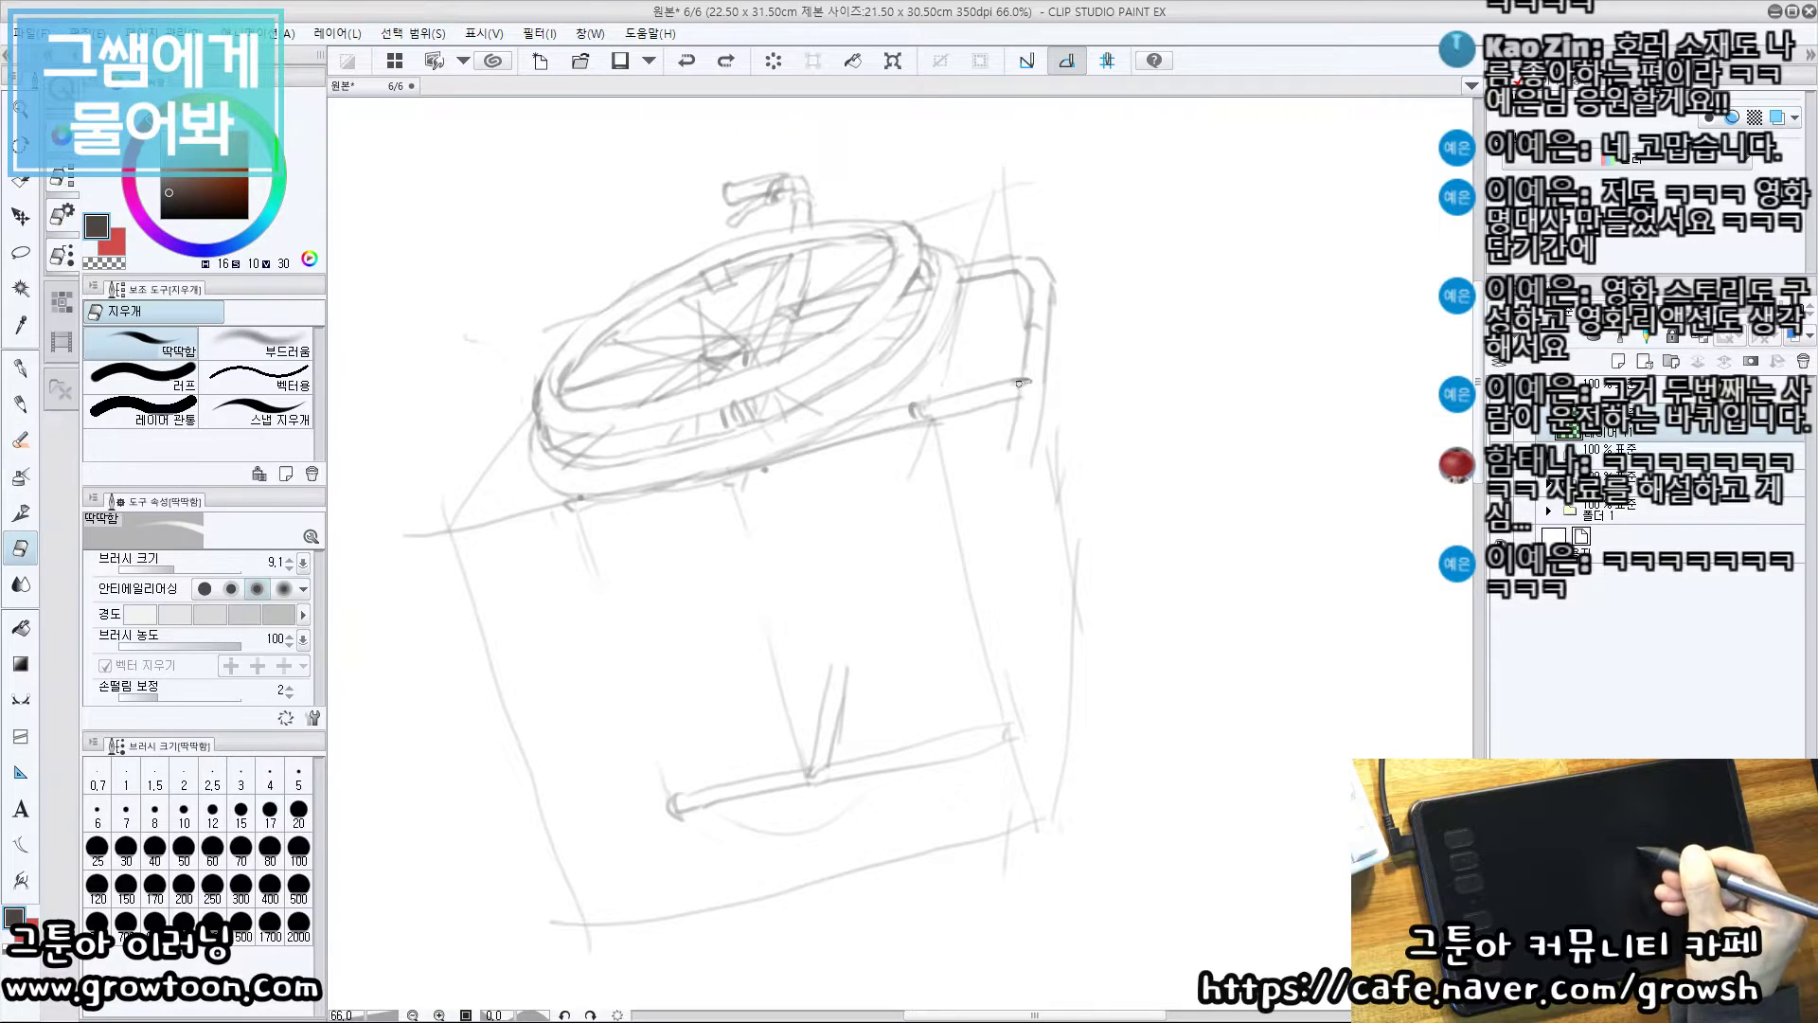
pyautogui.press('b')
pyautogui.moveTo(1020, 383); pyautogui.dragTo(1028, 386)
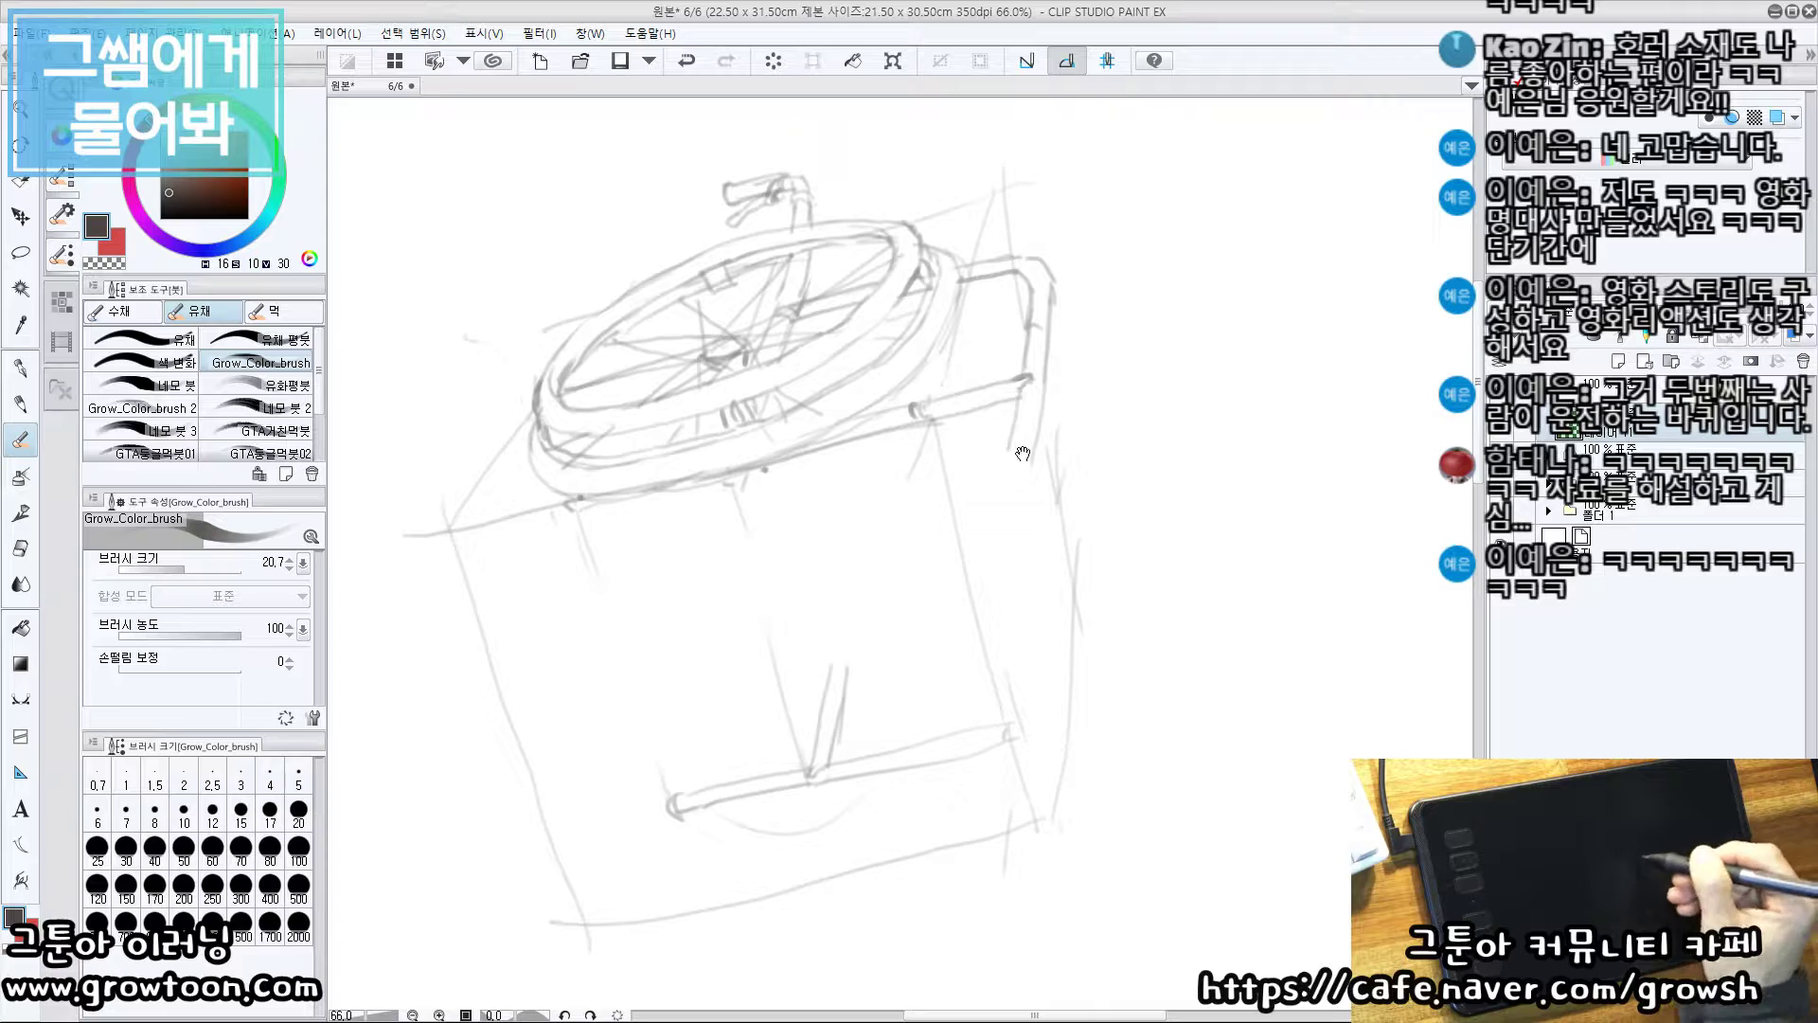
# Draw a rounded cylindrical joint at the lower end of the vertical tube
pyautogui.scroll(2, 1018, 459)
pyautogui.moveTo(1041, 464); pyautogui.dragTo(1039, 507)
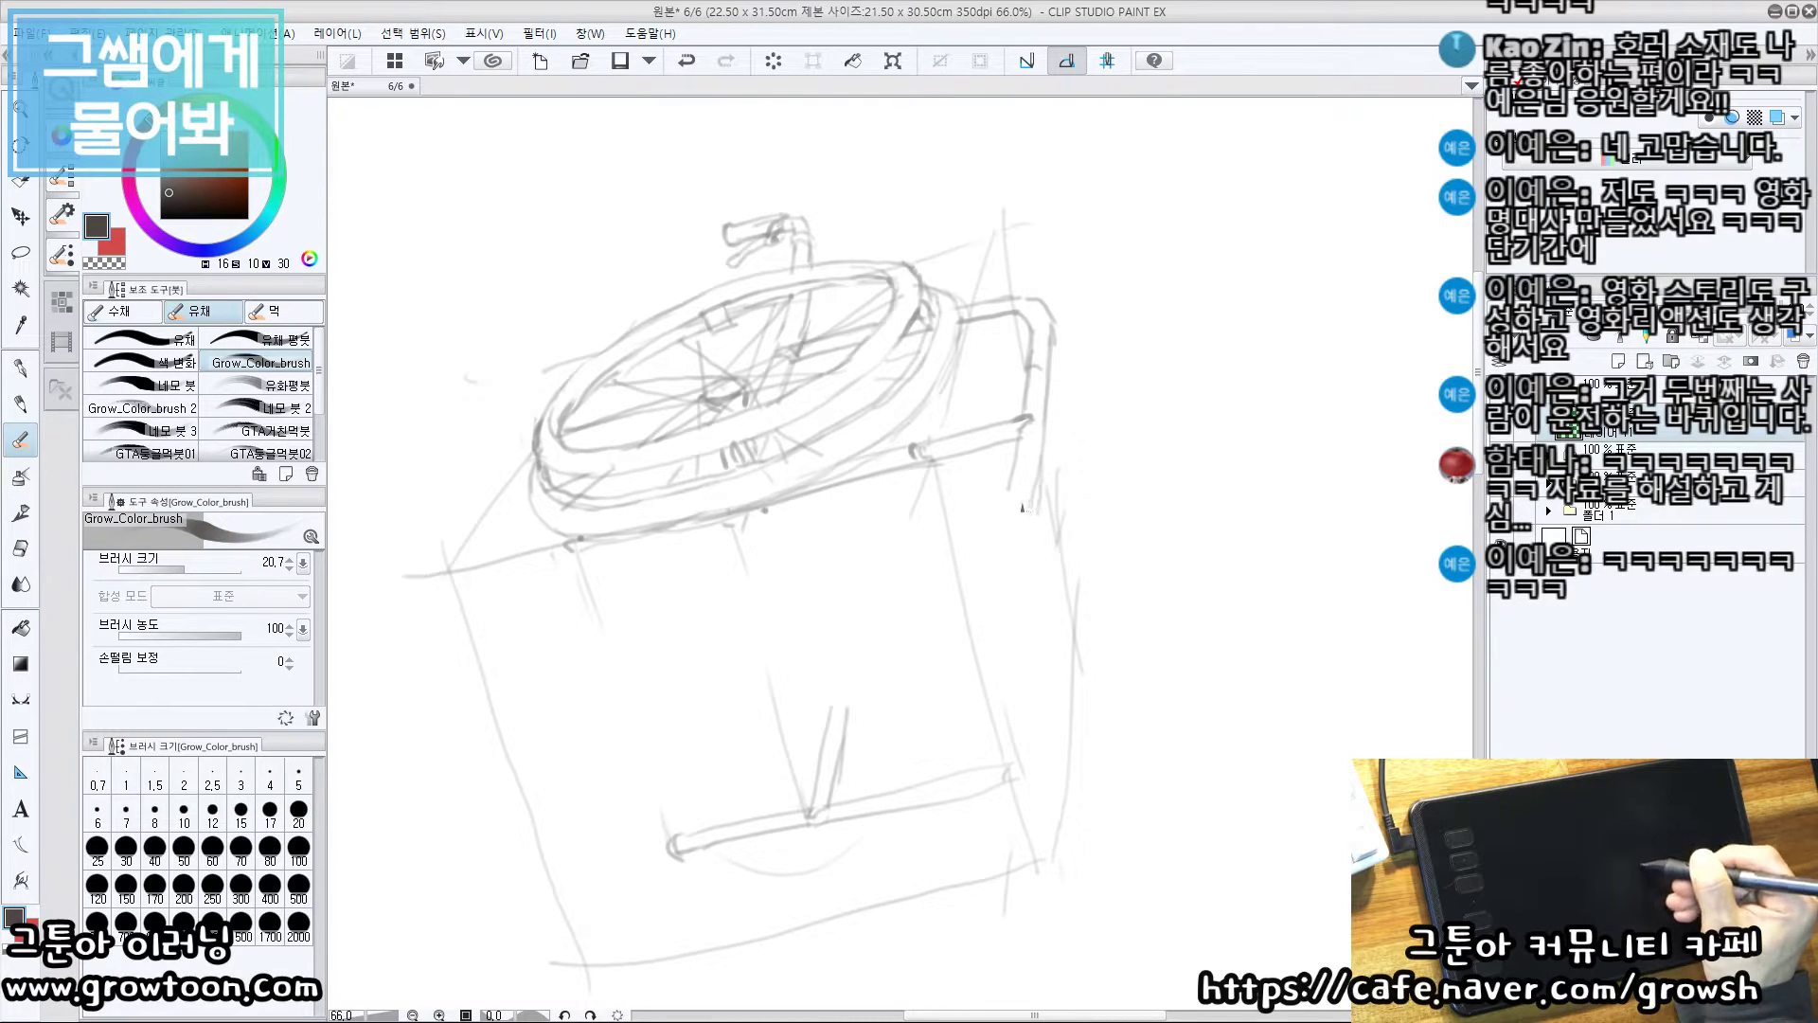
pyautogui.hotkey('ctrl', 'z')
pyautogui.moveTo(1044, 498)
pyautogui.mouseDown()
pyautogui.moveTo(1039, 520)
pyautogui.moveTo(1001, 530)
pyautogui.moveTo(1046, 528)
pyautogui.moveTo(1036, 547)
pyautogui.moveTo(1011, 553)
pyautogui.moveTo(999, 513)
pyautogui.moveTo(971, 563)
pyautogui.mouseUp()
pyautogui.hotkey('ctrl', 'z')
pyautogui.hotkey('ctrl', 'z')
pyautogui.hotkey('ctrl', 'z')
pyautogui.hotkey('ctrl', 'z')
# Sketch a narrow, slanted ellipse beside the tube's lower joint as a small front wheel
pyautogui.moveTo(931, 504)
pyautogui.mouseDown()
pyautogui.moveTo(1018, 600)
pyautogui.moveTo(1001, 596)
pyautogui.moveTo(1012, 583)
pyautogui.mouseUp()
pyautogui.hotkey('ctrl', 'z')
pyautogui.moveTo(971, 512); pyautogui.dragTo(1016, 575)
pyautogui.hotkey('ctrl', 'z')
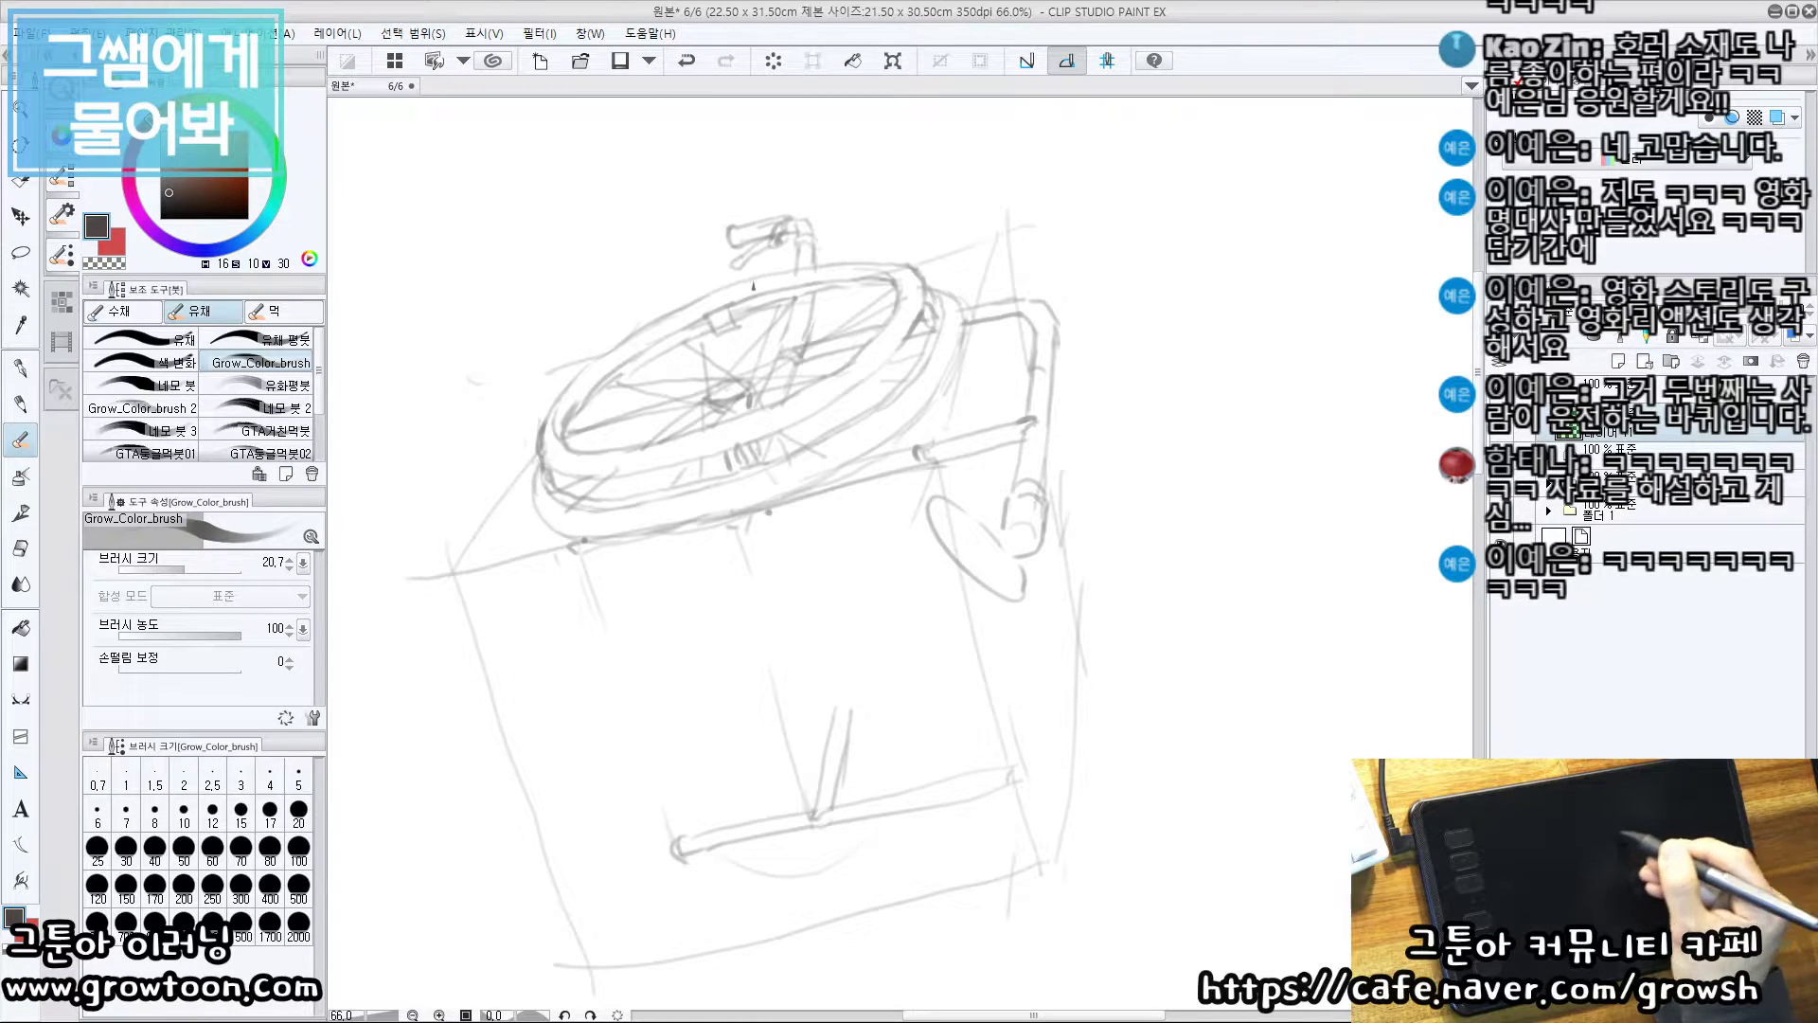
pyautogui.moveTo(751, 284); pyautogui.dragTo(802, 369)
pyautogui.moveTo(746, 222); pyautogui.dragTo(587, 265)
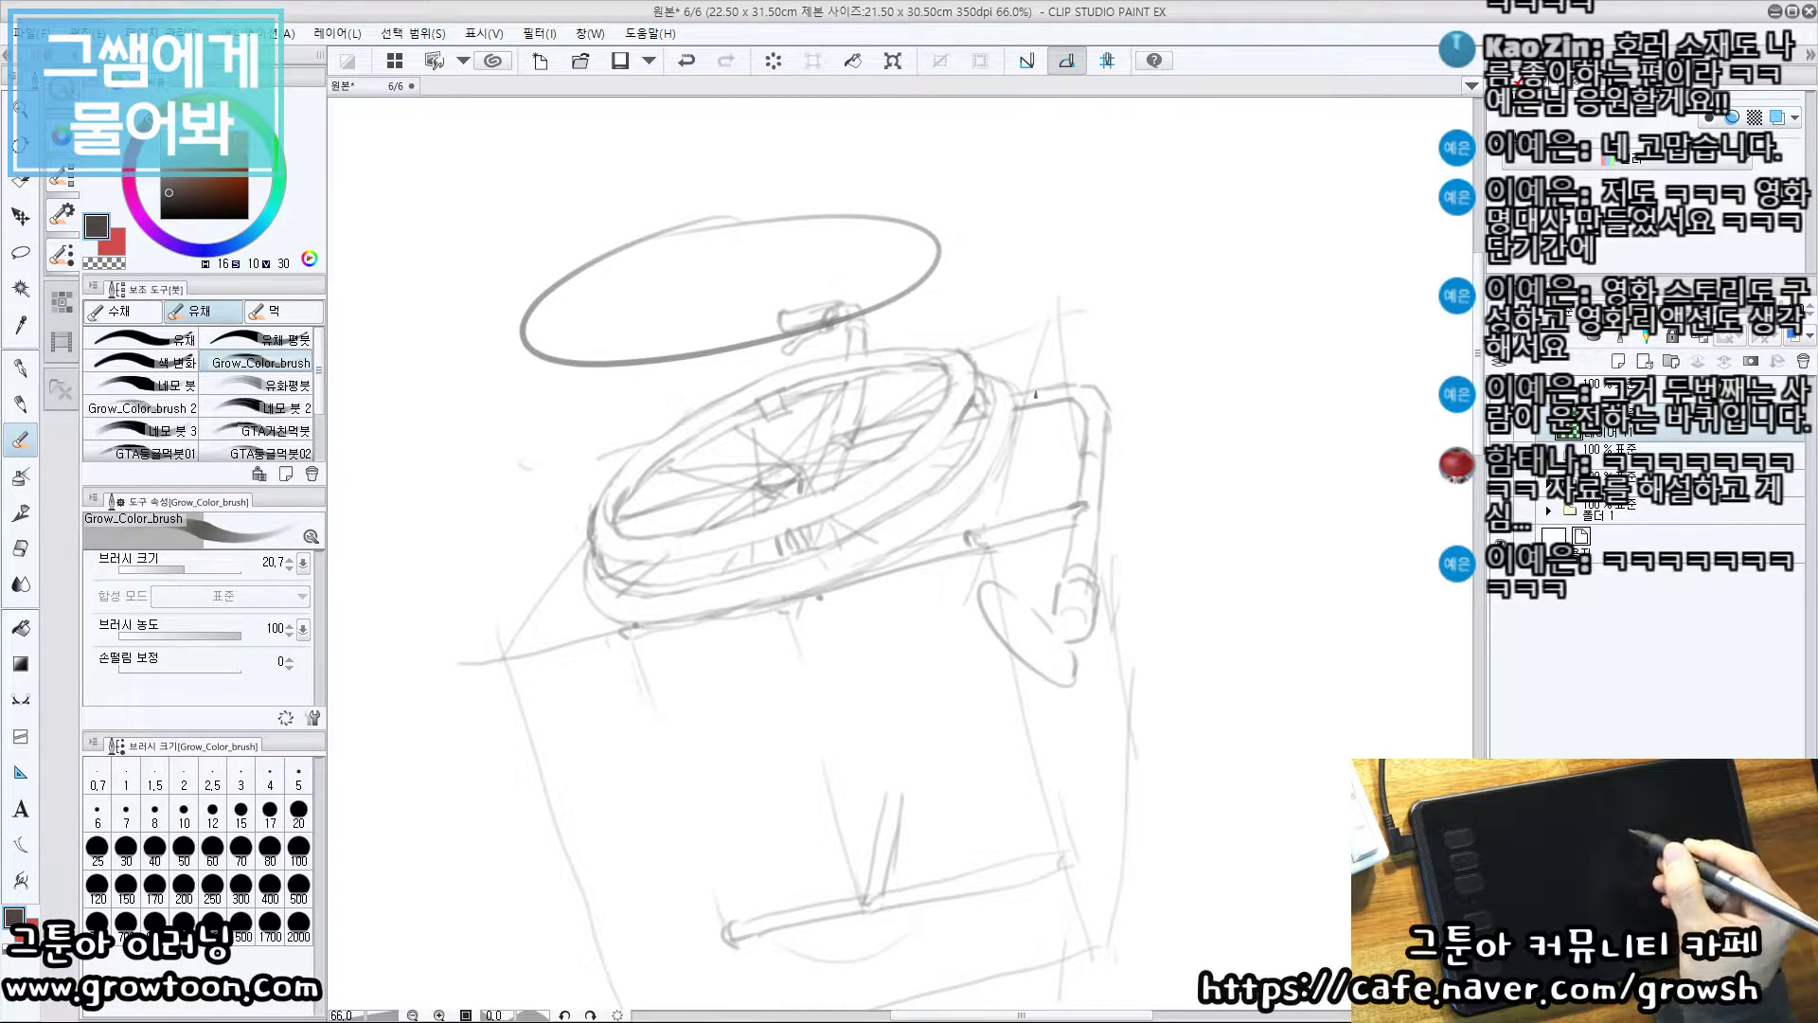
pyautogui.hotkey('ctrl', 'z')
# Reinforce the outline of the small slanted wheel beside the tube's lower joint
pyautogui.moveTo(1019, 589)
pyautogui.mouseDown()
pyautogui.moveTo(943, 503)
pyautogui.moveTo(900, 520)
pyautogui.moveTo(926, 586)
pyautogui.moveTo(1007, 624)
pyautogui.mouseUp()
pyautogui.hotkey('ctrl', 'z')
pyautogui.hotkey('ctrl', 'z')
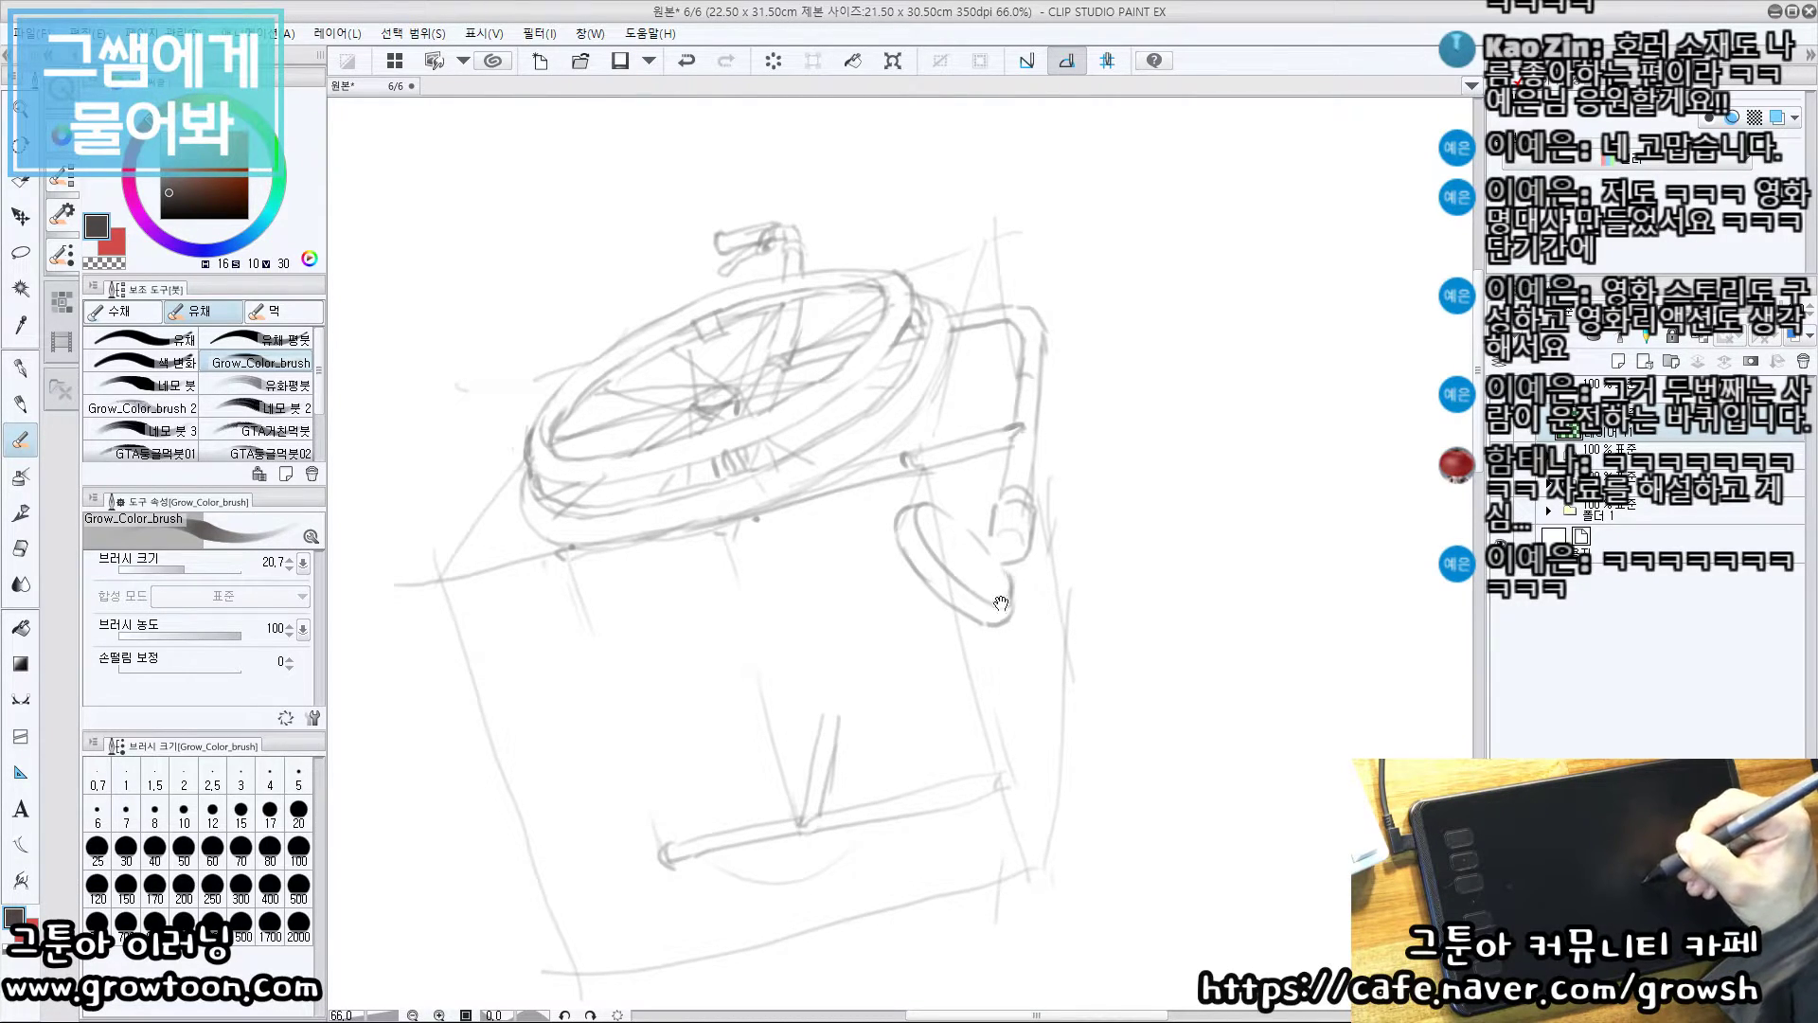
pyautogui.moveTo(1034, 483); pyautogui.dragTo(1025, 466)
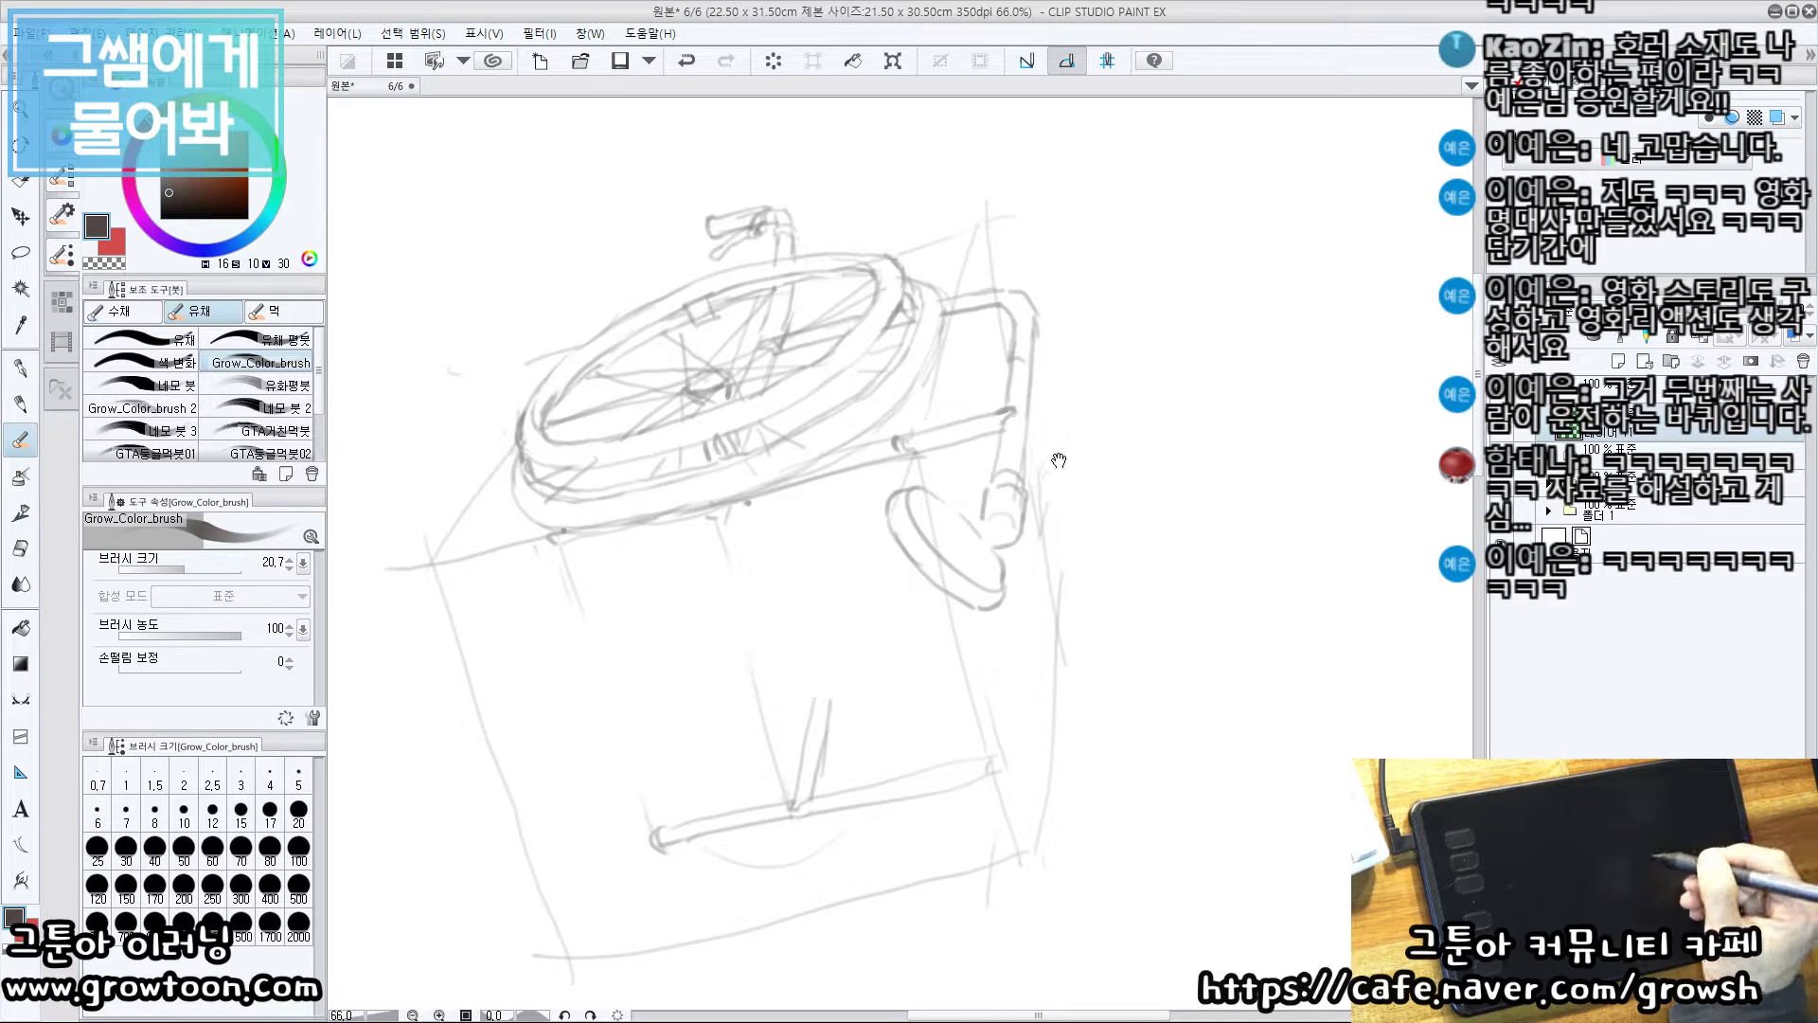
pyautogui.moveTo(1031, 624); pyautogui.dragTo(1076, 706)
pyautogui.moveTo(1095, 600); pyautogui.dragTo(1088, 593)
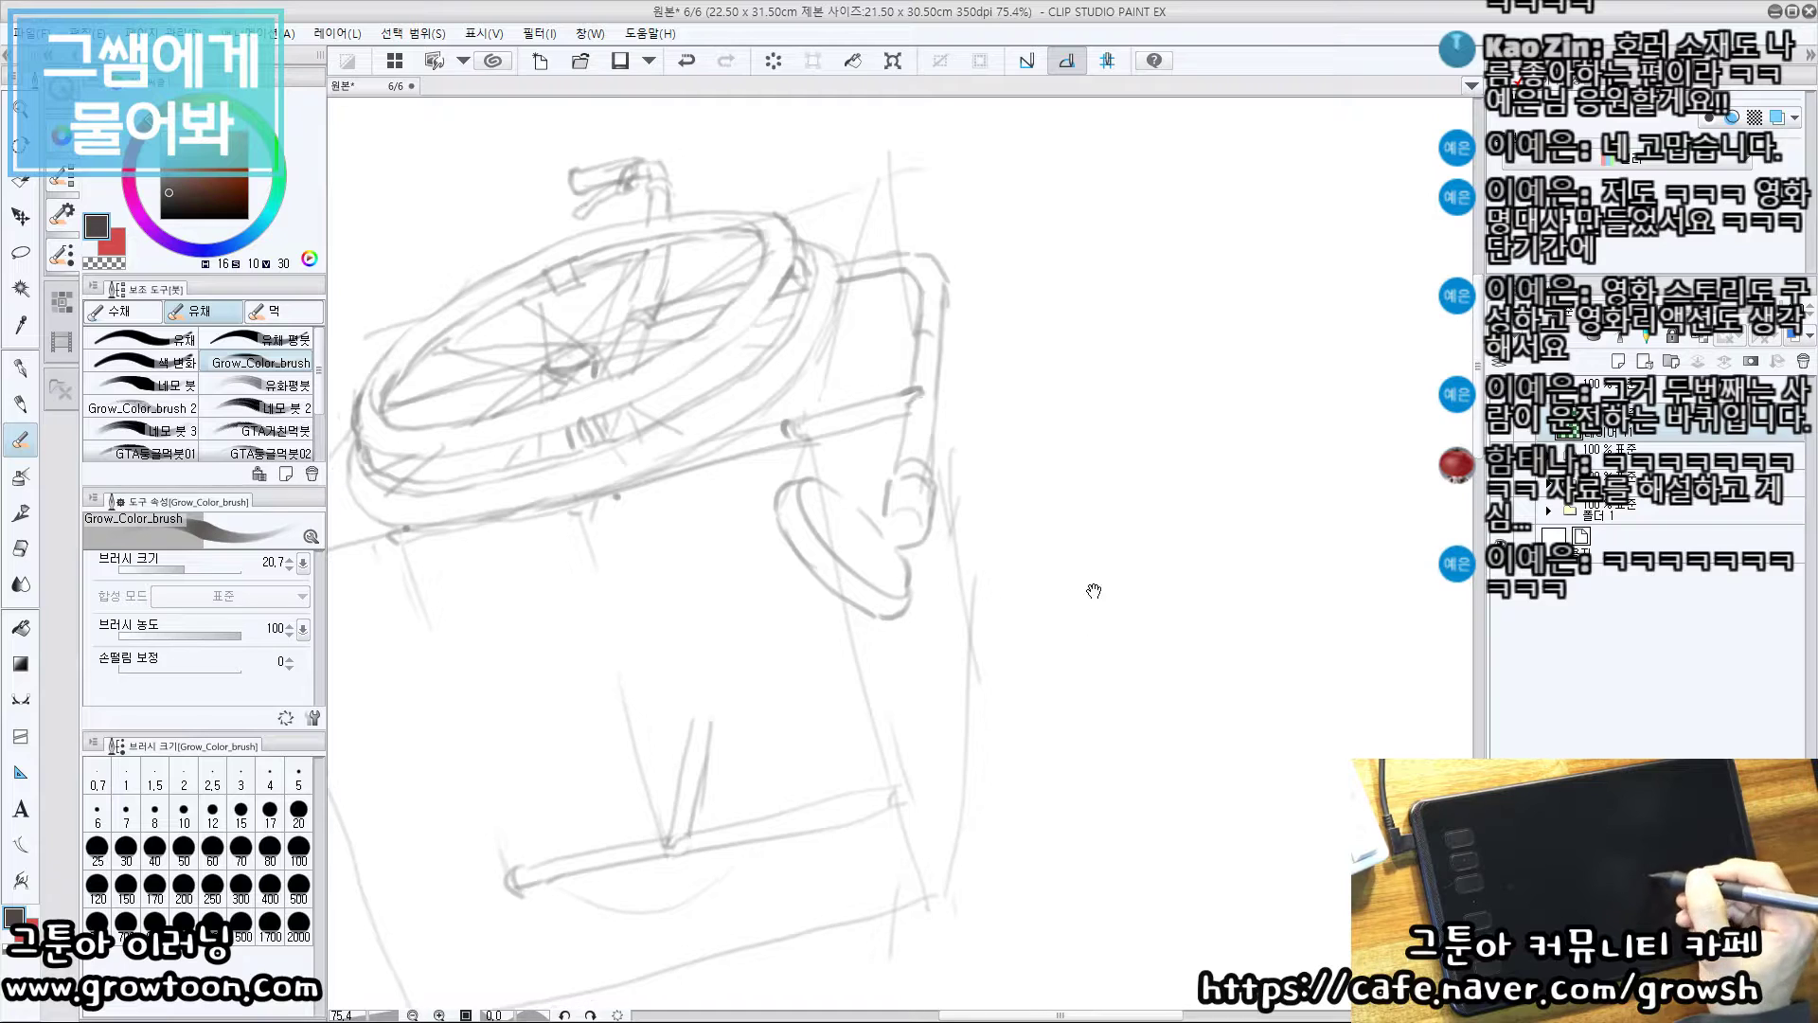
pyautogui.moveTo(900, 485); pyautogui.dragTo(925, 492)
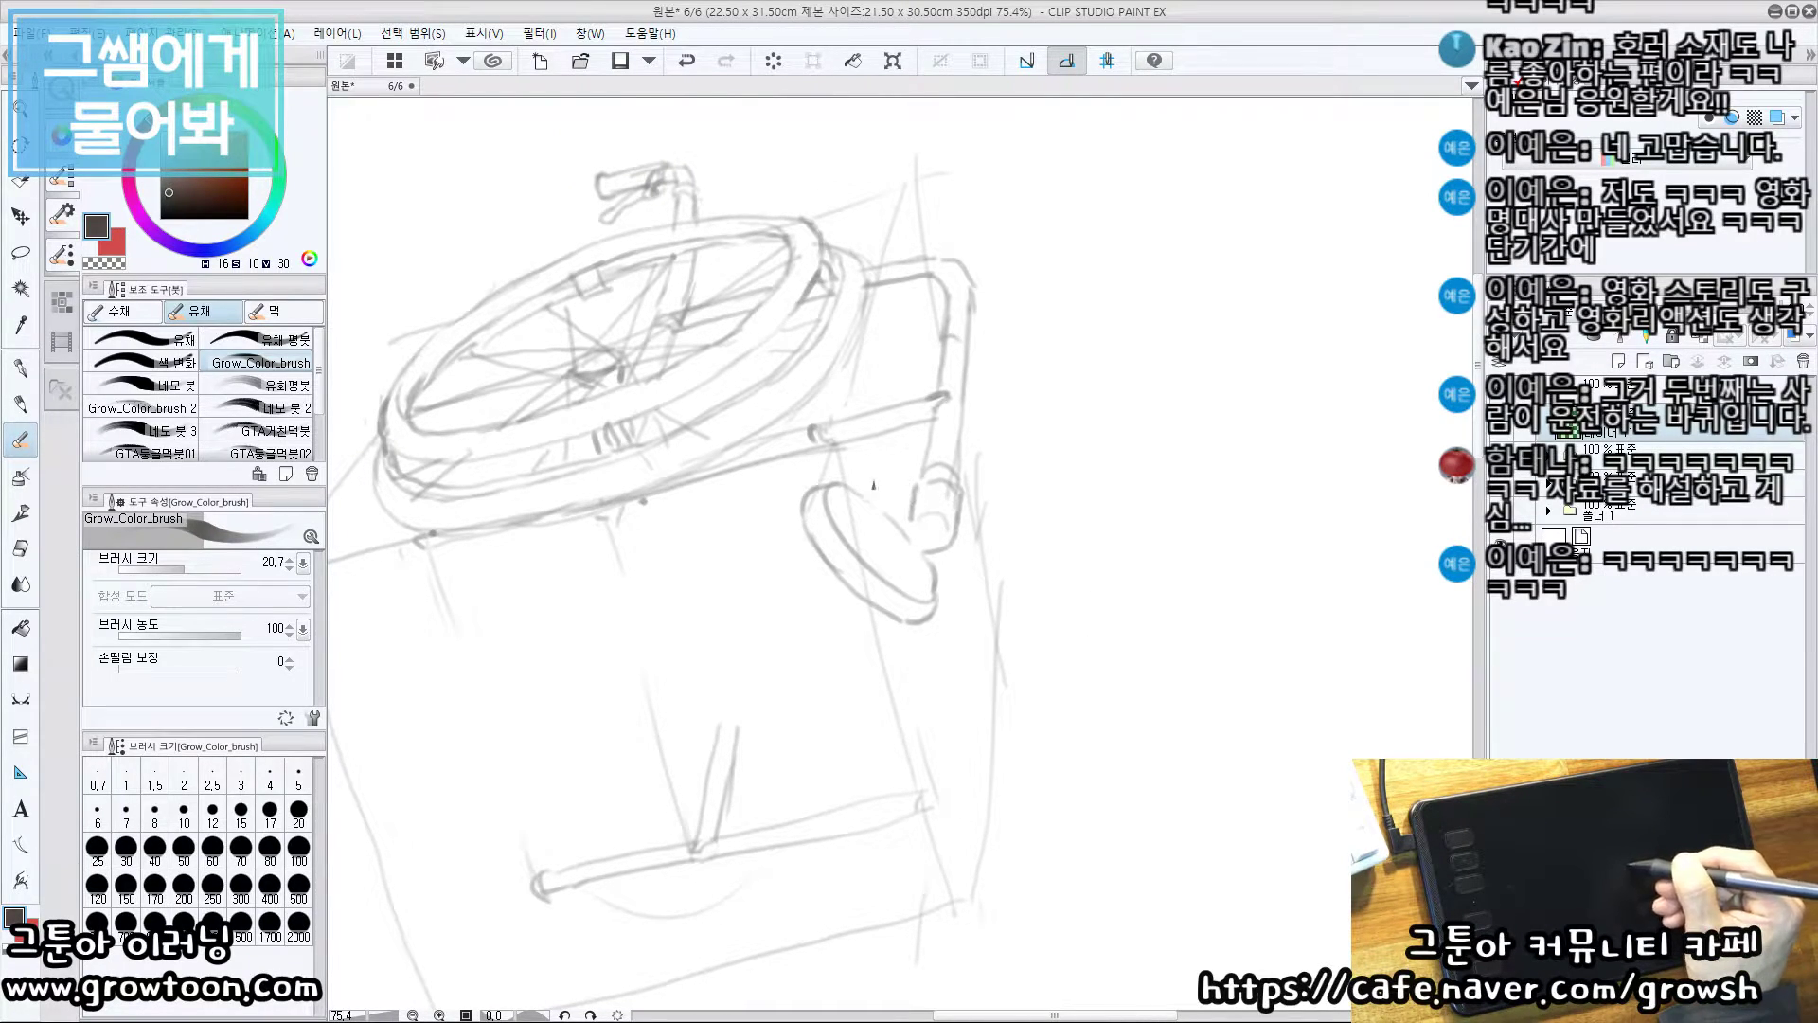
# Draw the small wheel's curved inner edge and connect it to the joint at the tube's lower end
pyautogui.hotkey('ctrl', 'z')
pyautogui.moveTo(890, 492)
pyautogui.mouseDown()
pyautogui.moveTo(874, 494)
pyautogui.moveTo(929, 496)
pyautogui.moveTo(890, 557)
pyautogui.moveTo(869, 554)
pyautogui.moveTo(900, 567)
pyautogui.moveTo(914, 536)
pyautogui.mouseUp()
pyautogui.hotkey('ctrl', 'z')
pyautogui.press('e')
pyautogui.press('b')
pyautogui.hotkey('ctrl', 'z')
pyautogui.hotkey('ctrl', 'z')
pyautogui.hotkey('ctrl', 'z')
pyautogui.hotkey('ctrl', 'z')
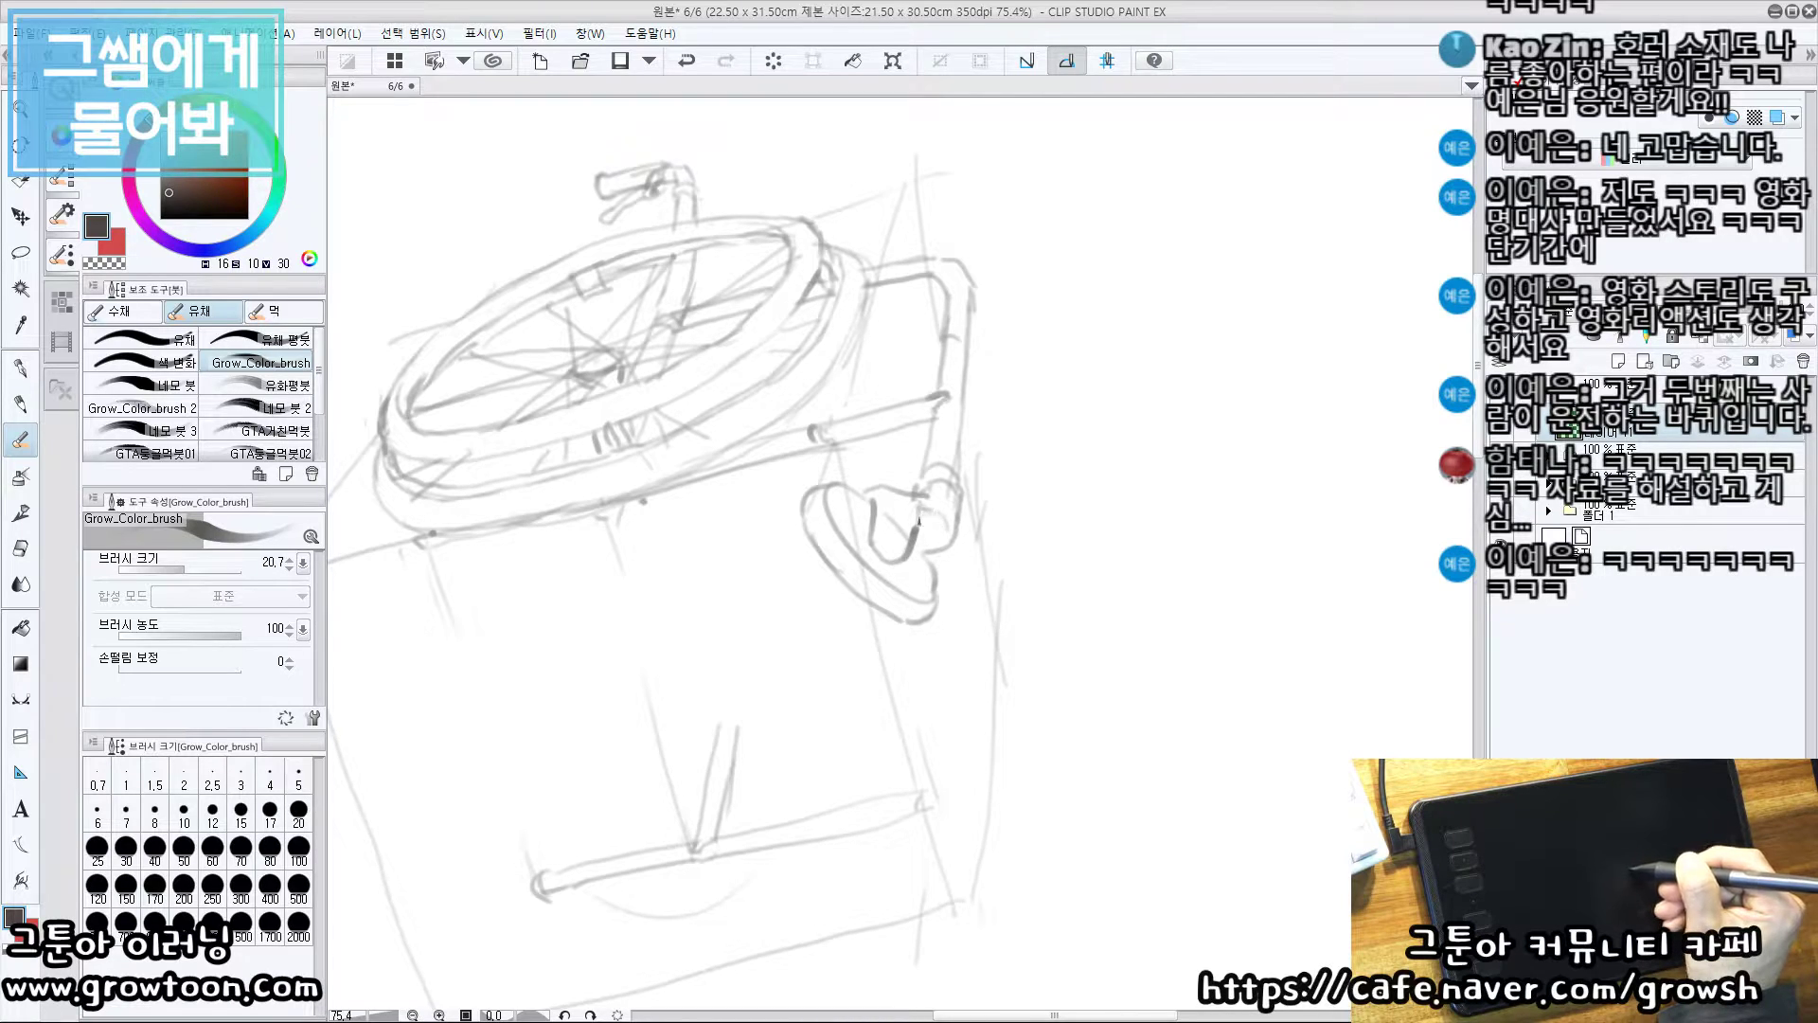
# Add inner lines and a tiny hub at the centre of the small wheel
pyautogui.moveTo(873, 521)
pyautogui.mouseDown()
pyautogui.moveTo(905, 545)
pyautogui.moveTo(891, 524)
pyautogui.moveTo(932, 536)
pyautogui.moveTo(927, 518)
pyautogui.moveTo(884, 550)
pyautogui.moveTo(864, 498)
pyautogui.moveTo(882, 485)
pyautogui.moveTo(847, 505)
pyautogui.moveTo(913, 557)
pyautogui.moveTo(904, 521)
pyautogui.moveTo(926, 544)
pyautogui.moveTo(909, 610)
pyautogui.moveTo(926, 539)
pyautogui.mouseUp()
pyautogui.hotkey('ctrl', 'z')
pyautogui.hotkey('ctrl', 'z')
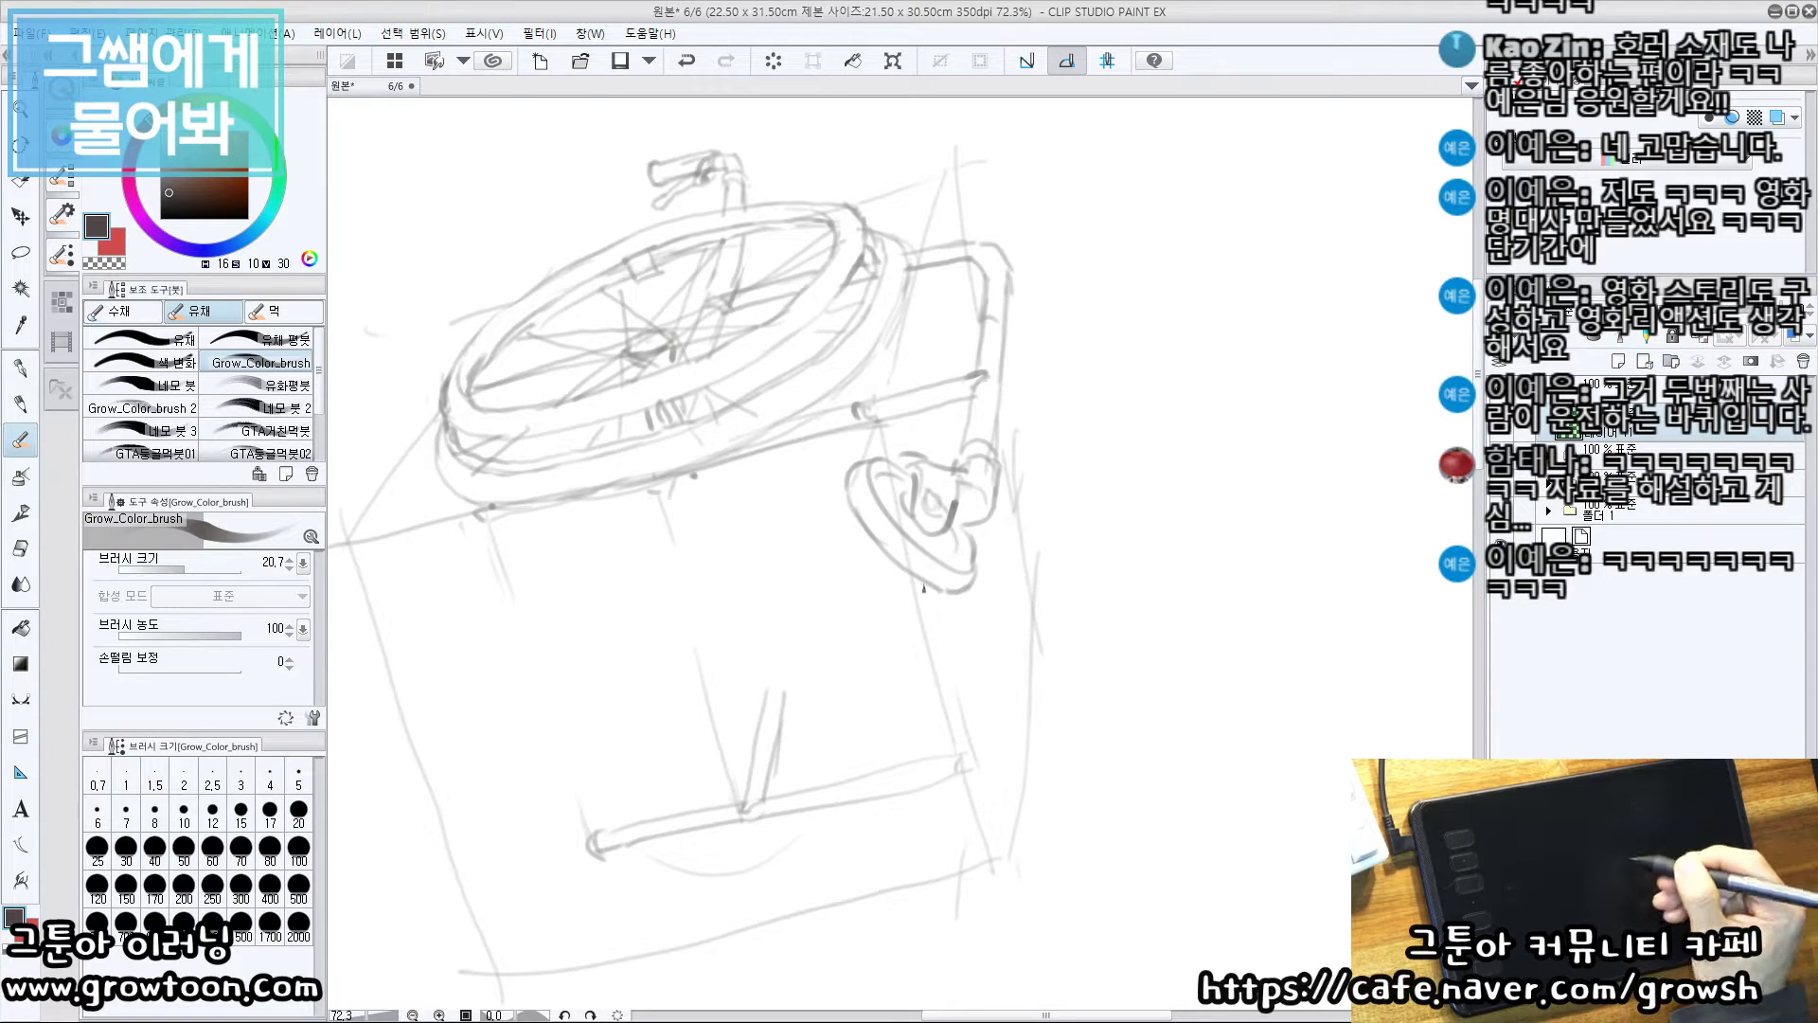
pyautogui.moveTo(866, 431)
pyautogui.mouseDown()
pyautogui.moveTo(824, 564)
pyautogui.moveTo(893, 593)
pyautogui.mouseUp()
pyautogui.hotkey('ctrl', 'z')
pyautogui.hotkey('ctrl', 'z')
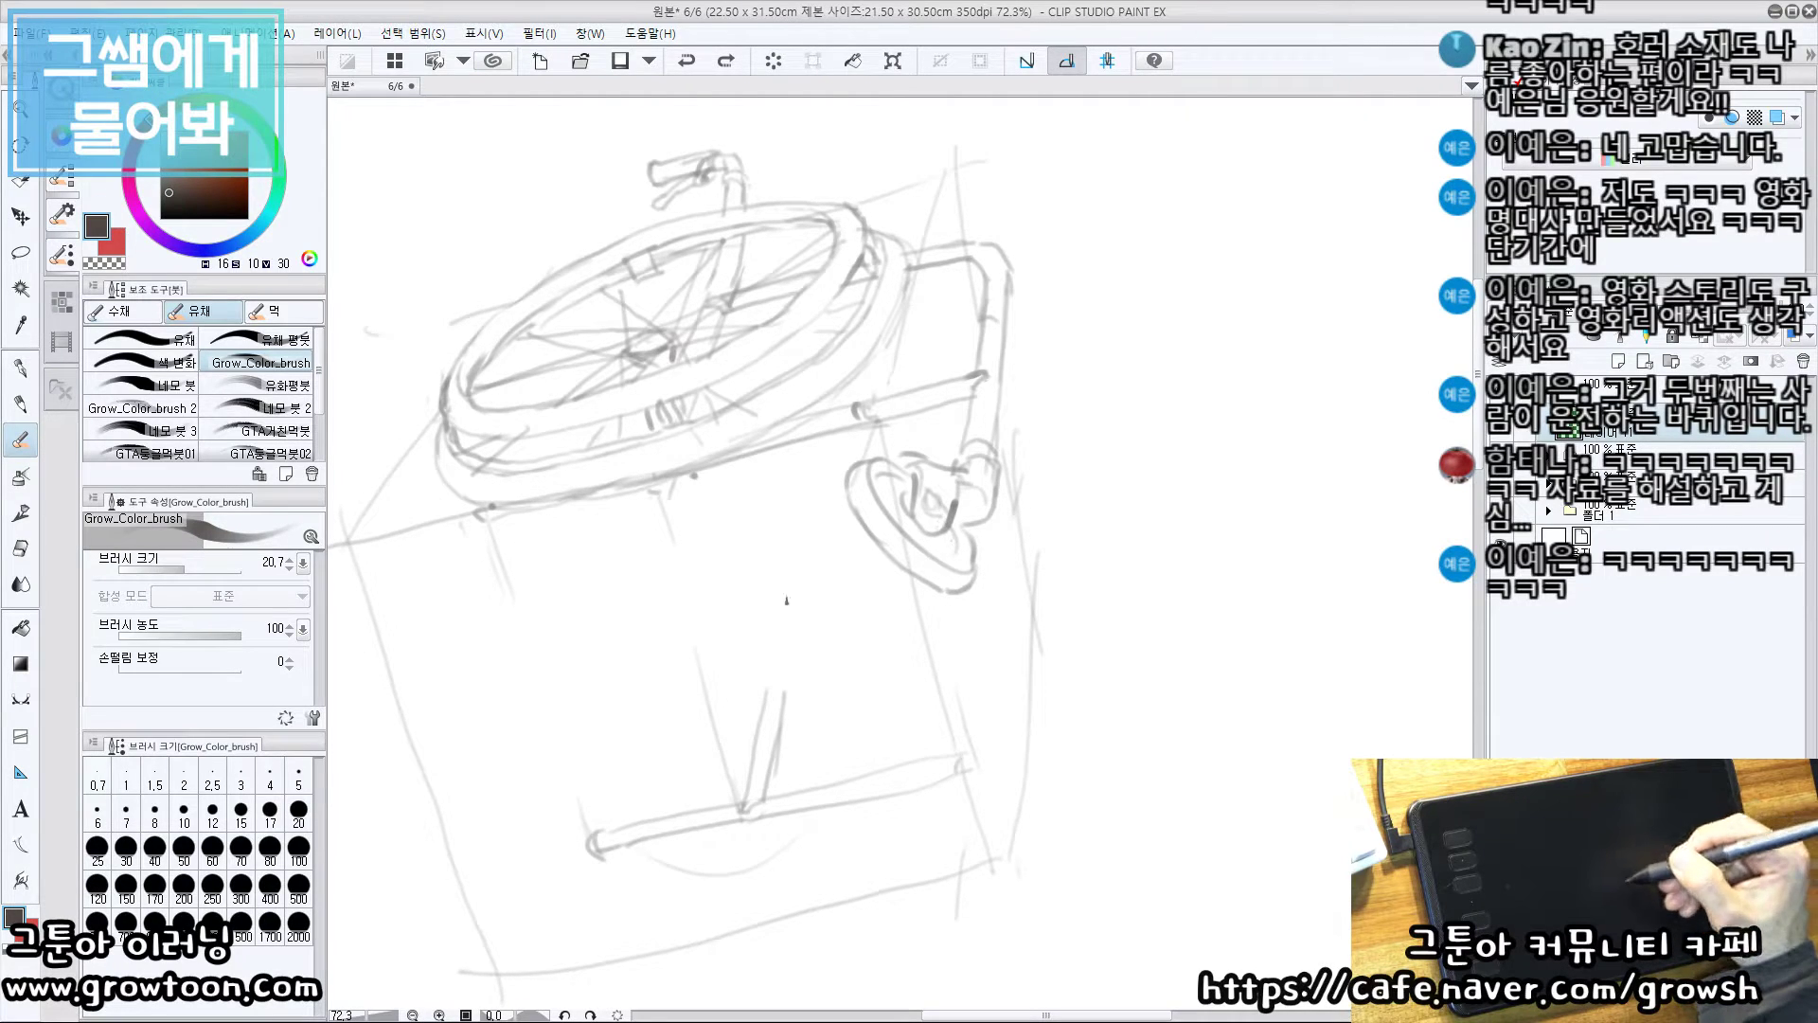
pyautogui.moveTo(780, 500)
pyautogui.mouseDown()
pyautogui.moveTo(799, 499)
pyautogui.moveTo(785, 513)
pyautogui.moveTo(826, 639)
pyautogui.mouseUp()
pyautogui.hotkey('ctrl', 'z')
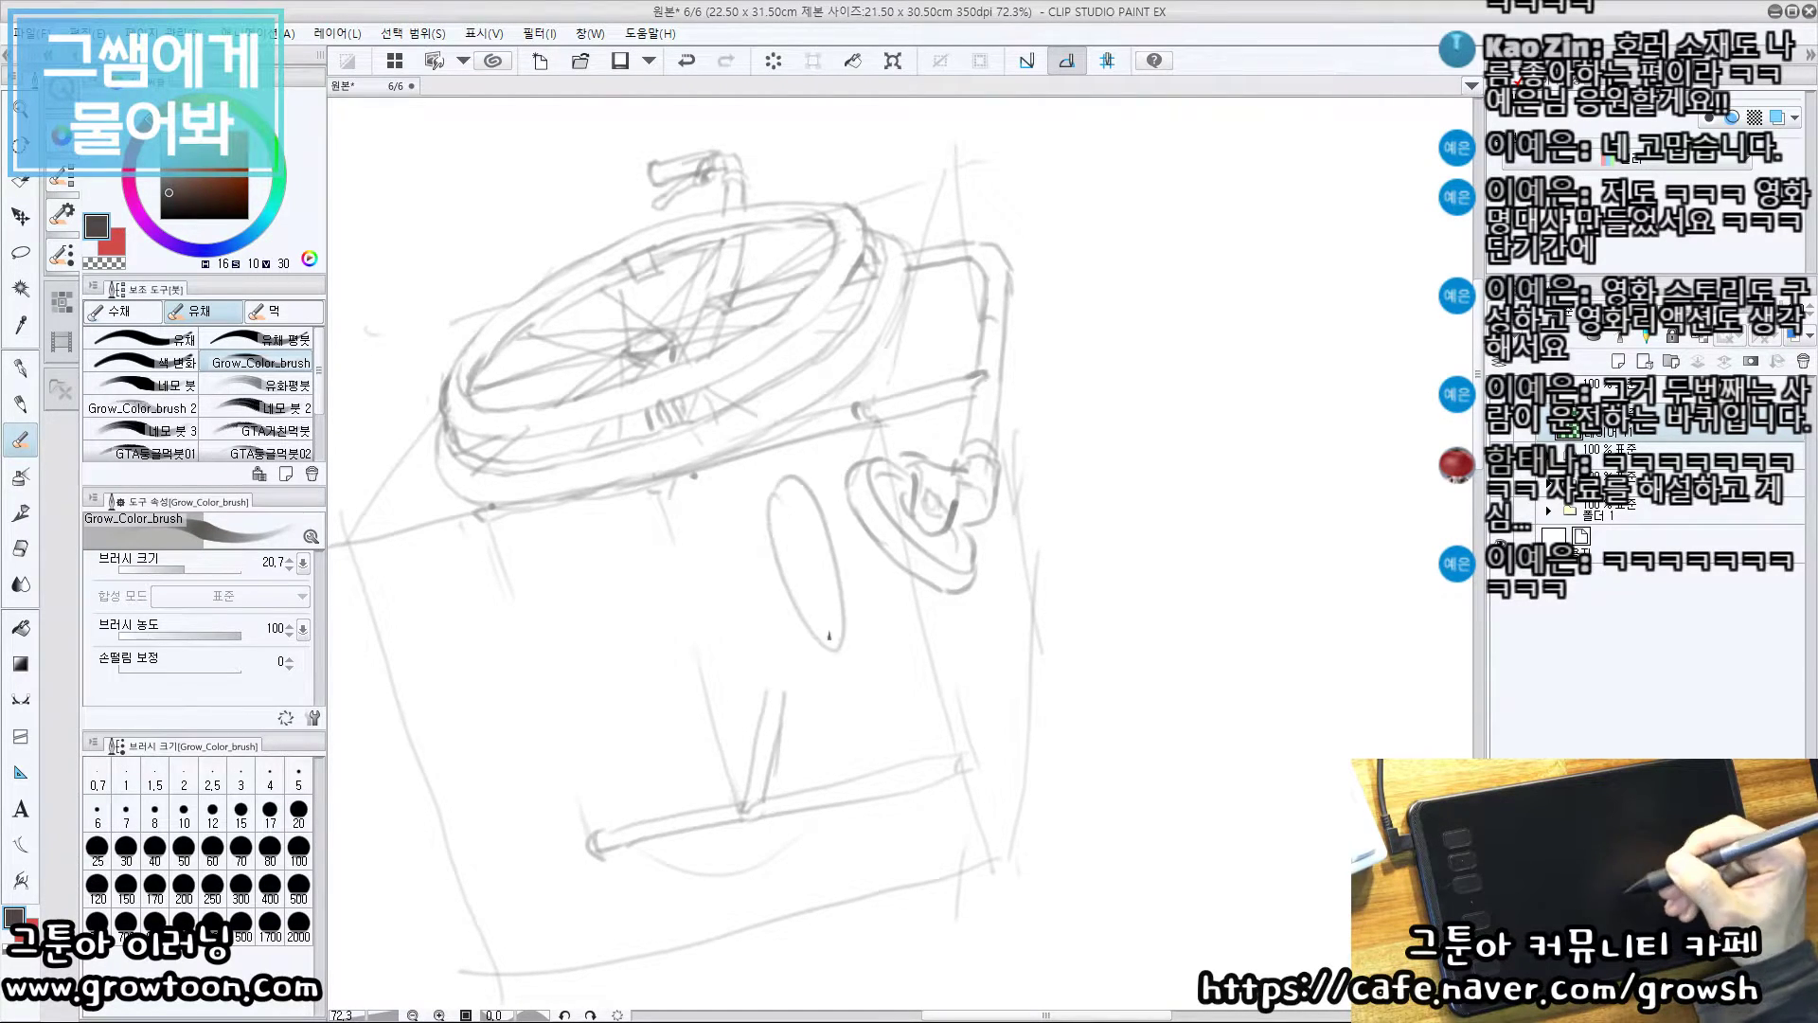
pyautogui.hotkey('ctrl', 'z')
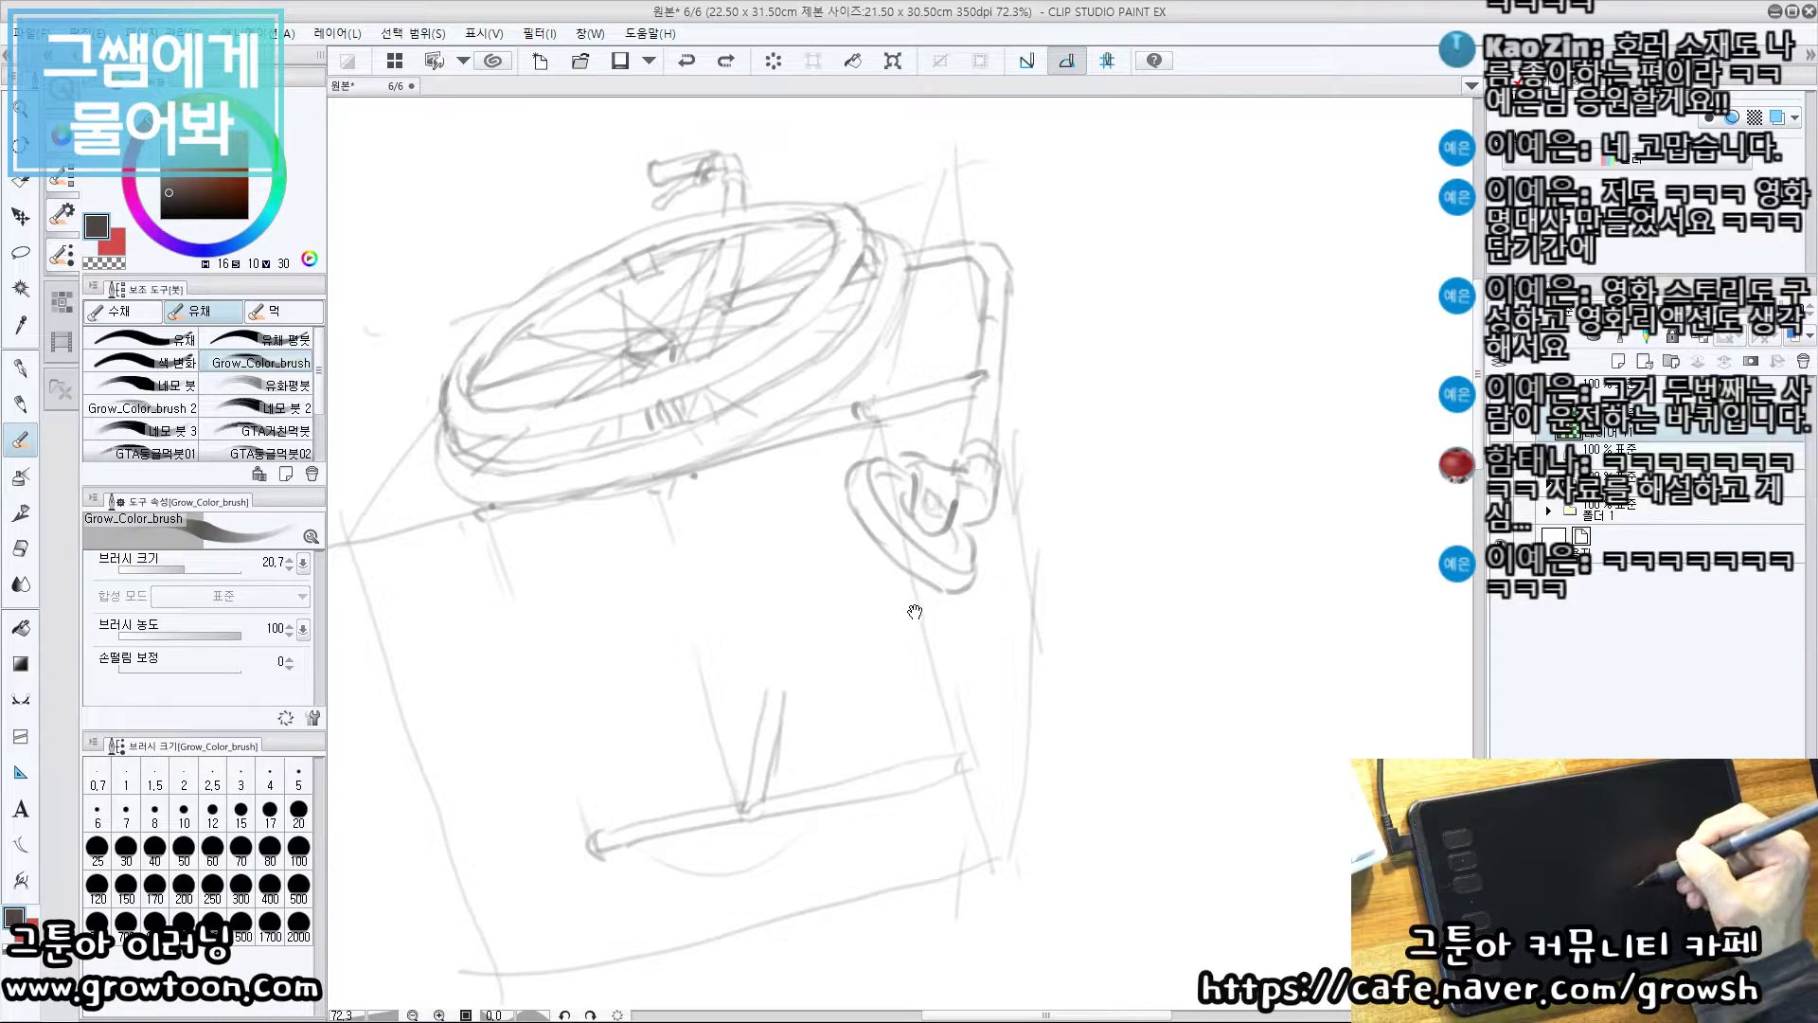
pyautogui.moveTo(1021, 673)
pyautogui.mouseDown()
pyautogui.moveTo(1006, 632)
pyautogui.moveTo(1008, 648)
pyautogui.mouseUp()
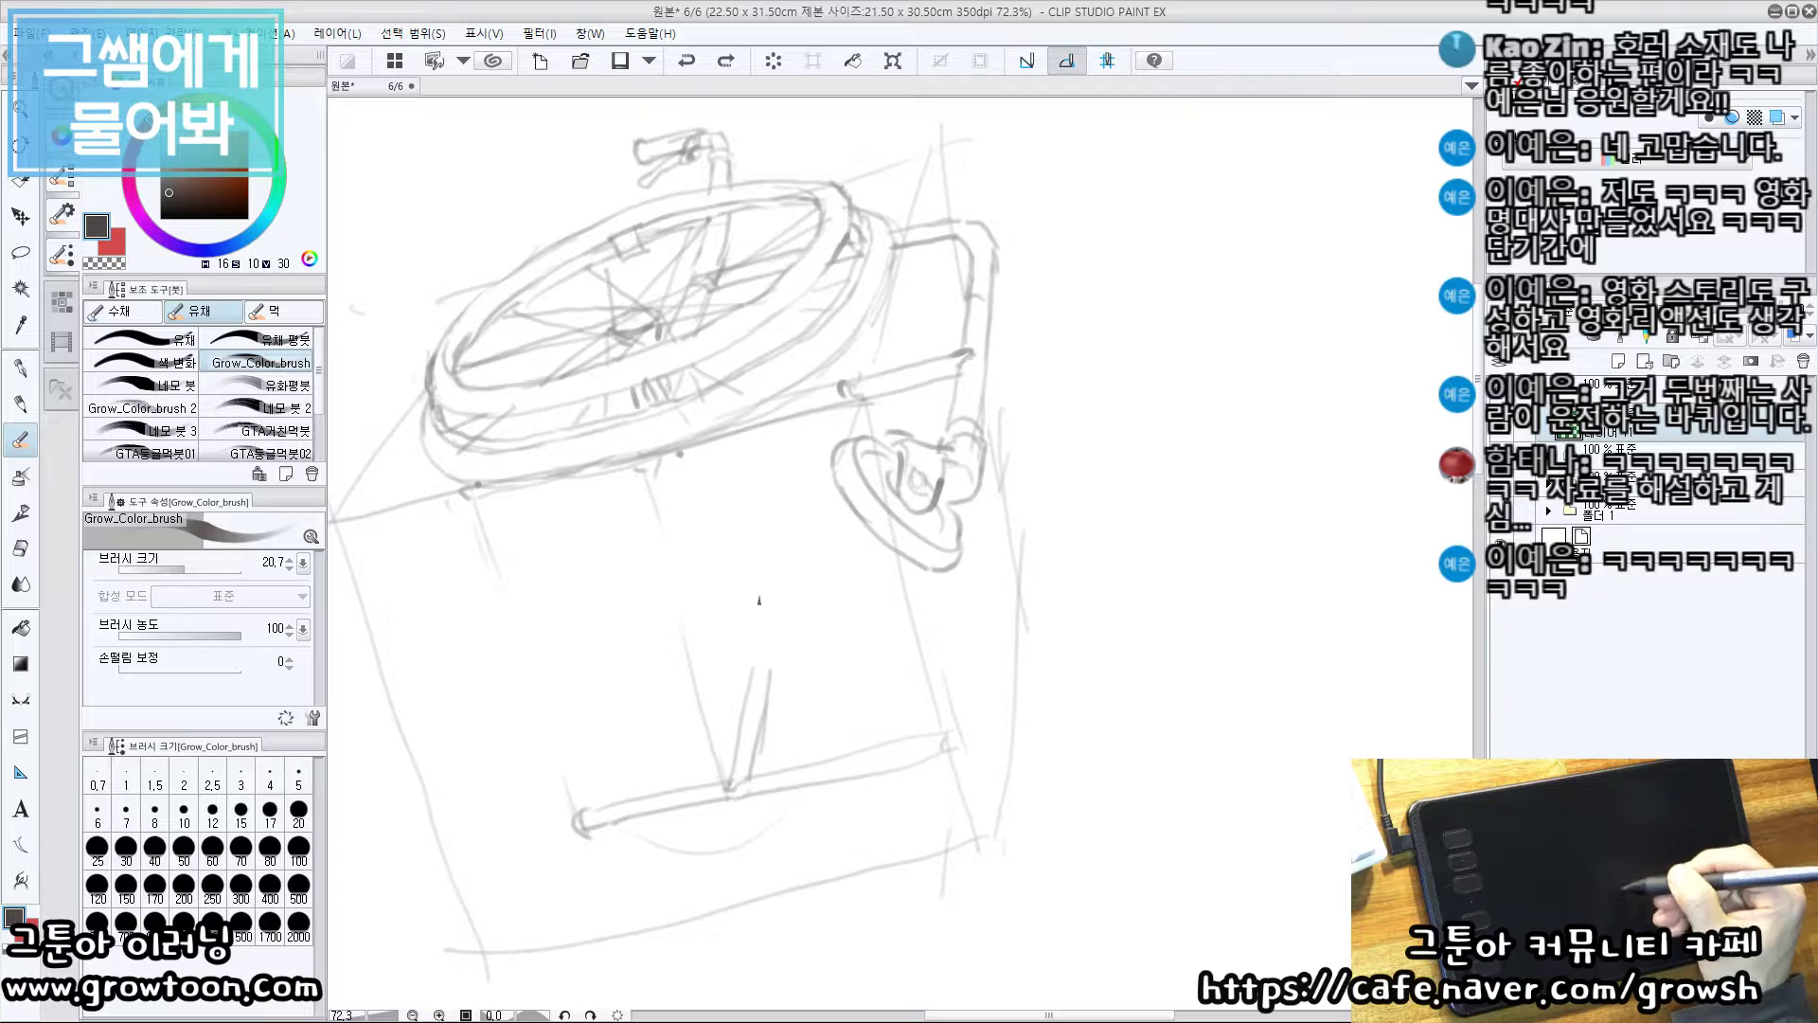
# Outline the short upright post on the lower bar, close its top, and start a parallel-edged rail from there
pyautogui.hotkey('ctrl', 'z')
pyautogui.moveTo(798, 558); pyautogui.dragTo(830, 547)
pyautogui.moveTo(811, 612)
pyautogui.mouseDown()
pyautogui.moveTo(795, 693)
pyautogui.moveTo(779, 683)
pyautogui.mouseUp()
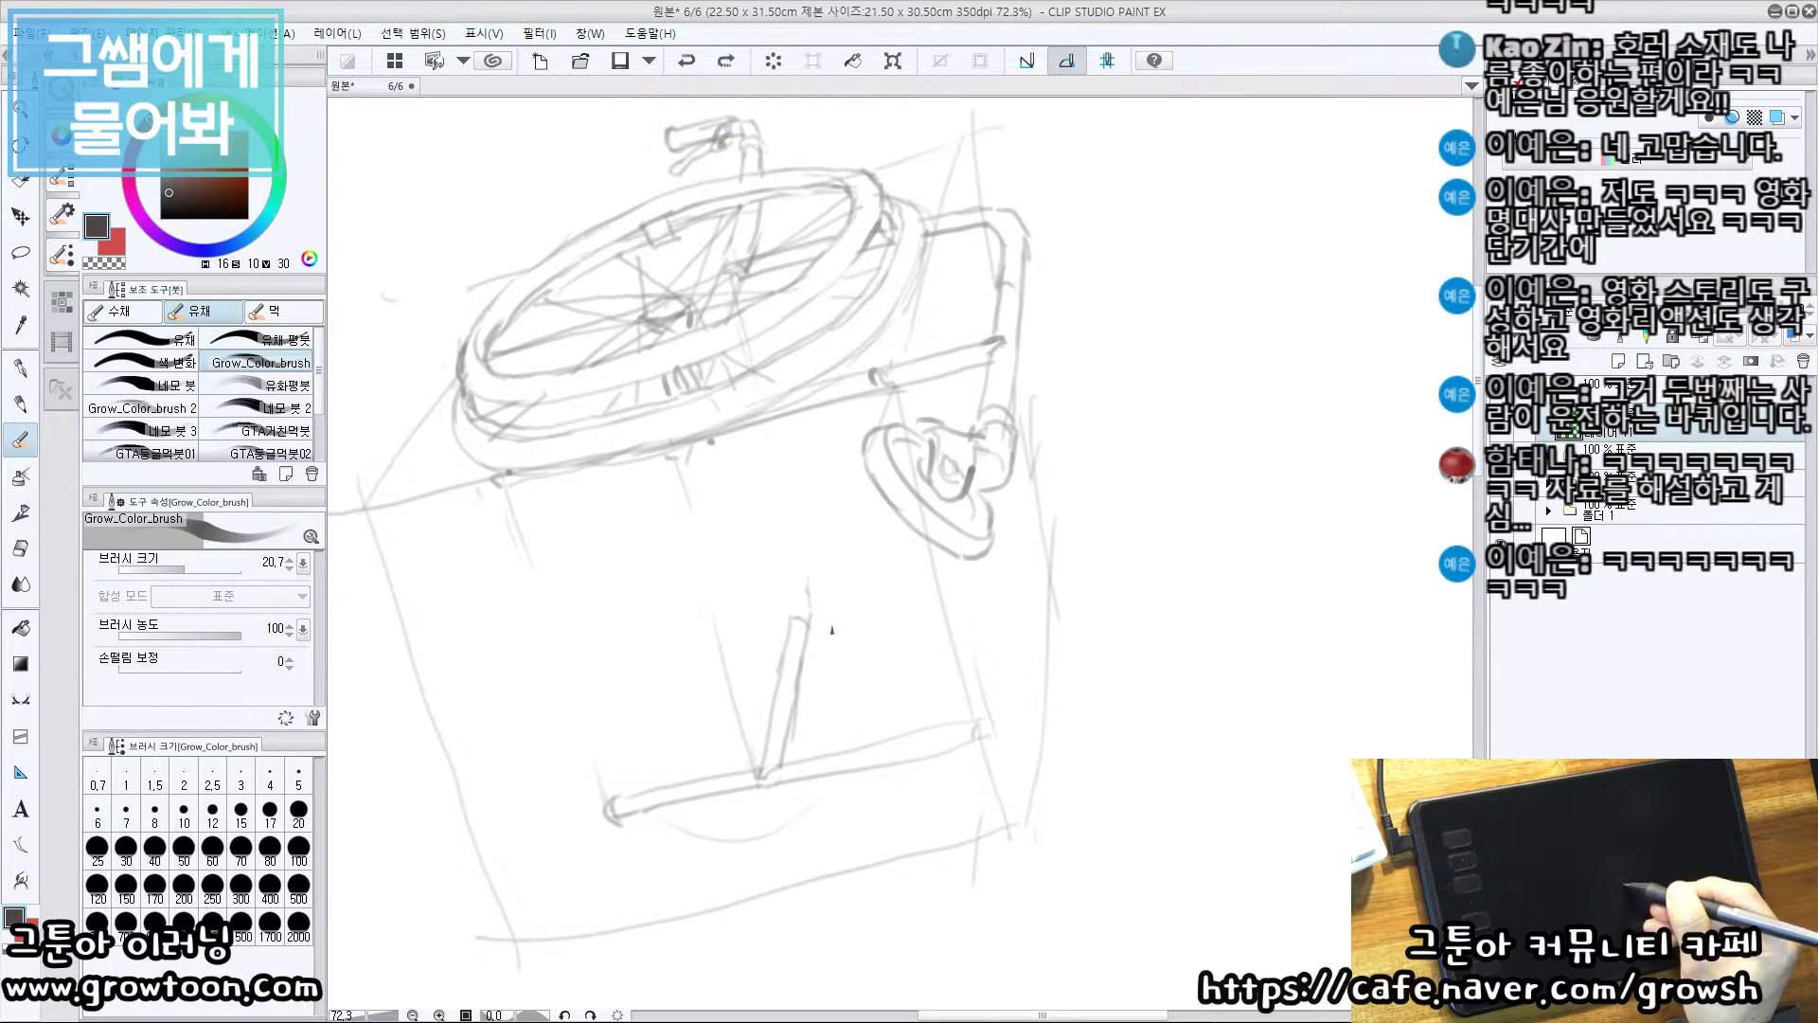
pyautogui.moveTo(800, 633)
pyautogui.mouseDown()
pyautogui.moveTo(996, 592)
pyautogui.moveTo(827, 610)
pyautogui.moveTo(993, 575)
pyautogui.mouseUp()
# Extend the lower bar past the guide box's edge with a darker, double-lined end section
pyautogui.moveTo(972, 368)
pyautogui.mouseDown()
pyautogui.moveTo(929, 365)
pyautogui.moveTo(1030, 718)
pyautogui.mouseUp()
pyautogui.moveTo(983, 608); pyautogui.dragTo(985, 616)
pyautogui.moveTo(943, 725); pyautogui.dragTo(1042, 712)
pyautogui.moveTo(1033, 485); pyautogui.dragTo(994, 518)
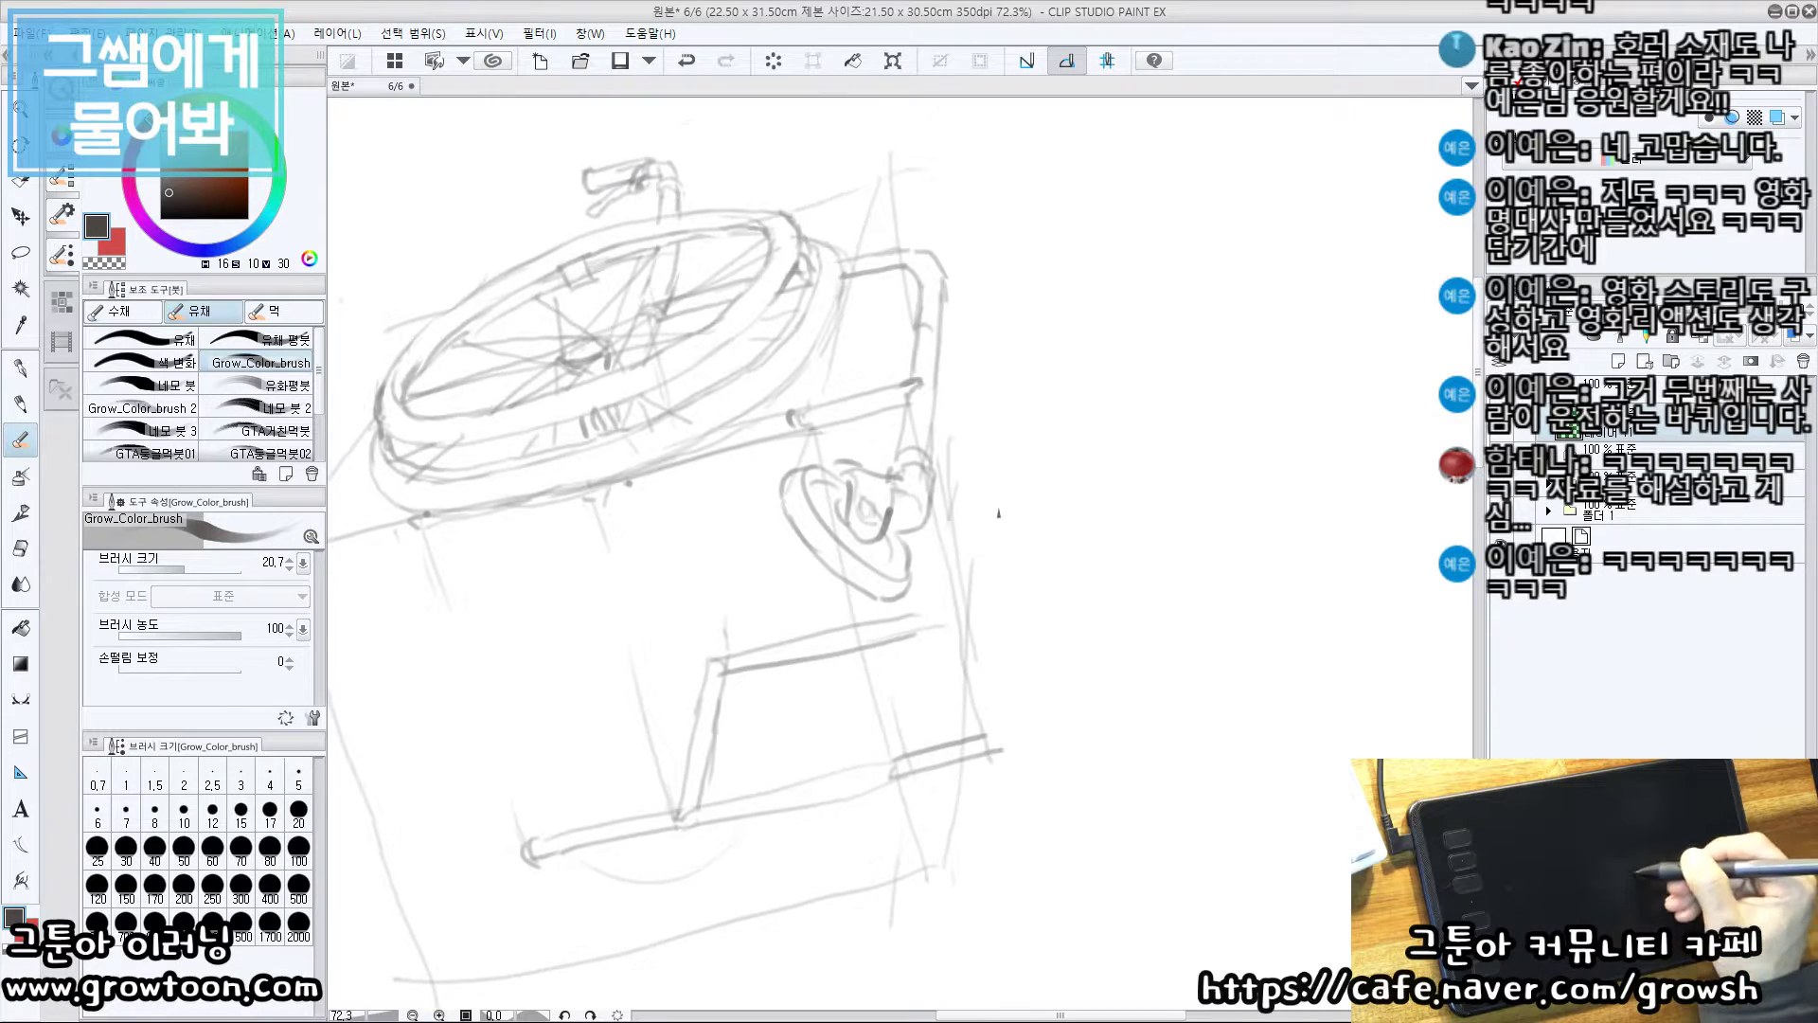
# Erase the lower edge of the rail from the upright post and redraw it as a cleaner line
pyautogui.press('e')
pyautogui.moveTo(923, 632); pyautogui.dragTo(886, 645)
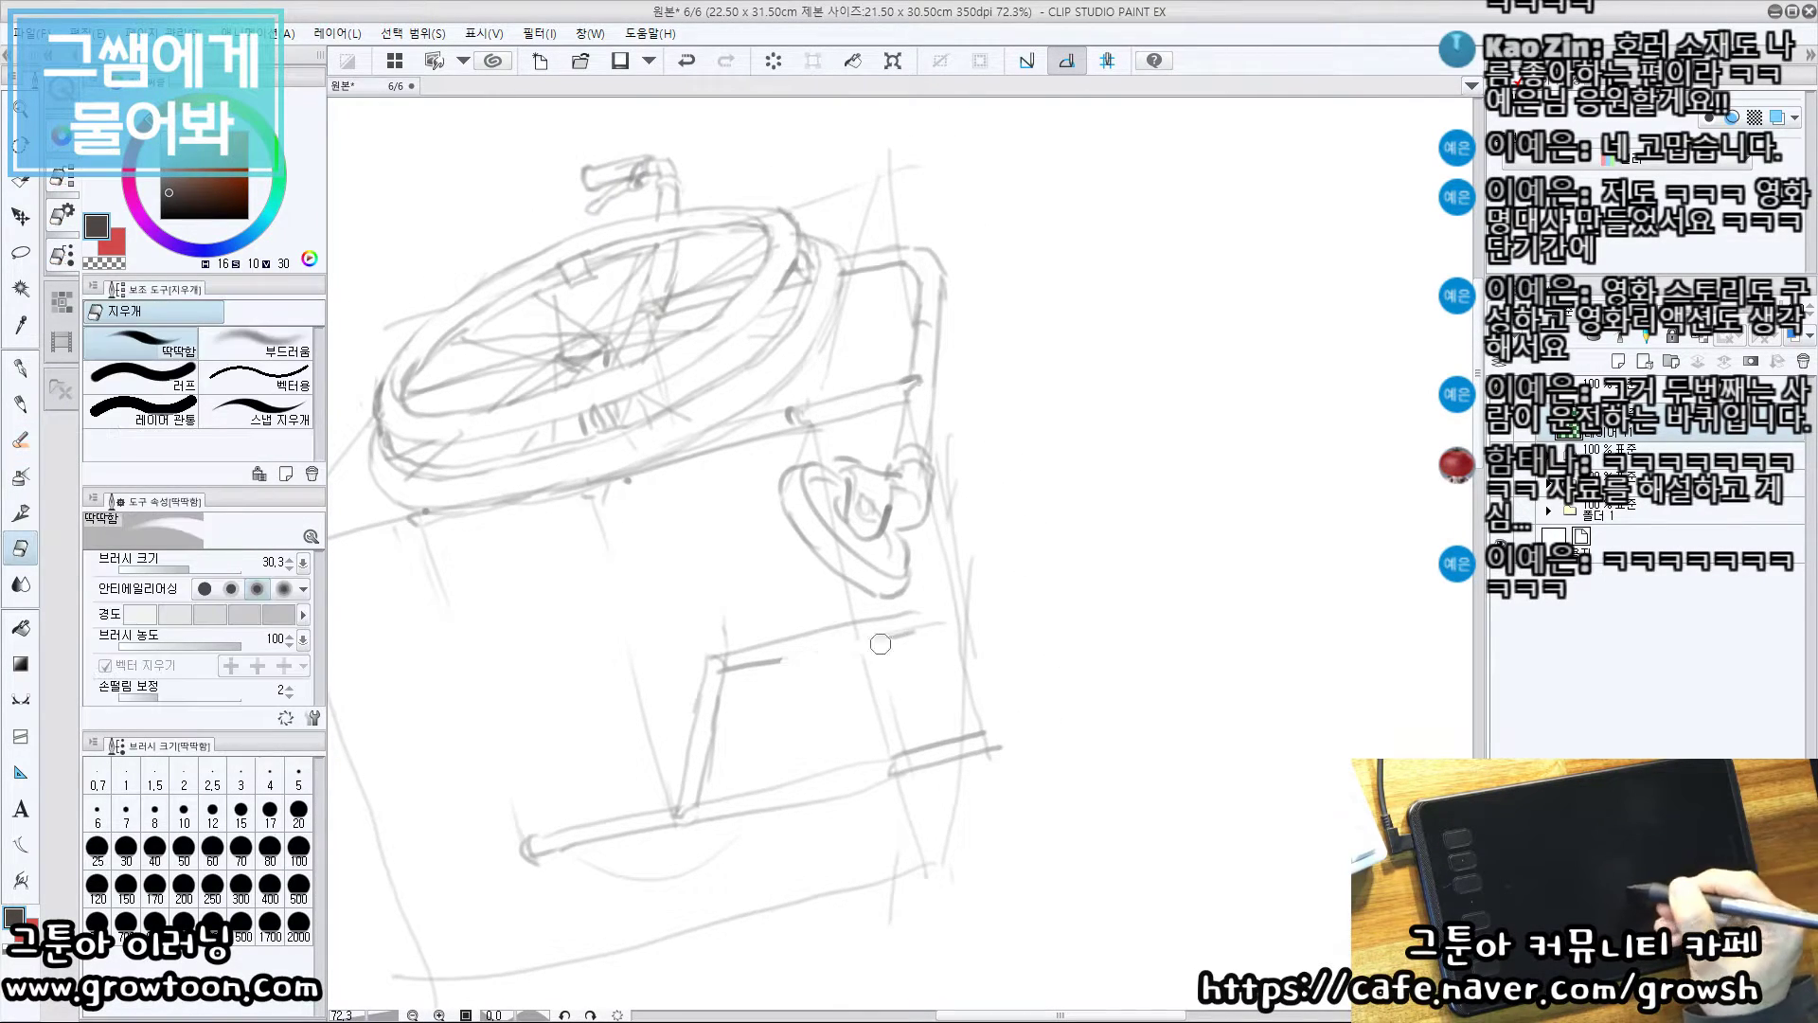
pyautogui.press('b')
pyautogui.moveTo(758, 665); pyautogui.dragTo(964, 611)
pyautogui.press('e')
pyautogui.press('b')
# Draw a vertical tube joining the outer ends of the rail and lower bar, with an angled upper corner
pyautogui.hotkey('ctrl', 'z')
pyautogui.moveTo(992, 725)
pyautogui.mouseDown()
pyautogui.moveTo(995, 638)
pyautogui.moveTo(1015, 730)
pyautogui.mouseUp()
pyautogui.hotkey('ctrl', 'z')
pyautogui.moveTo(1011, 636)
pyautogui.mouseDown()
pyautogui.moveTo(1004, 768)
pyautogui.moveTo(986, 654)
pyautogui.moveTo(994, 634)
pyautogui.moveTo(1012, 644)
pyautogui.mouseUp()
pyautogui.hotkey('ctrl', 'z')
pyautogui.hotkey('ctrl', 'z')
pyautogui.moveTo(1002, 636)
pyautogui.mouseDown()
pyautogui.moveTo(1030, 630)
pyautogui.moveTo(1006, 596)
pyautogui.moveTo(964, 610)
pyautogui.moveTo(979, 607)
pyautogui.mouseUp()
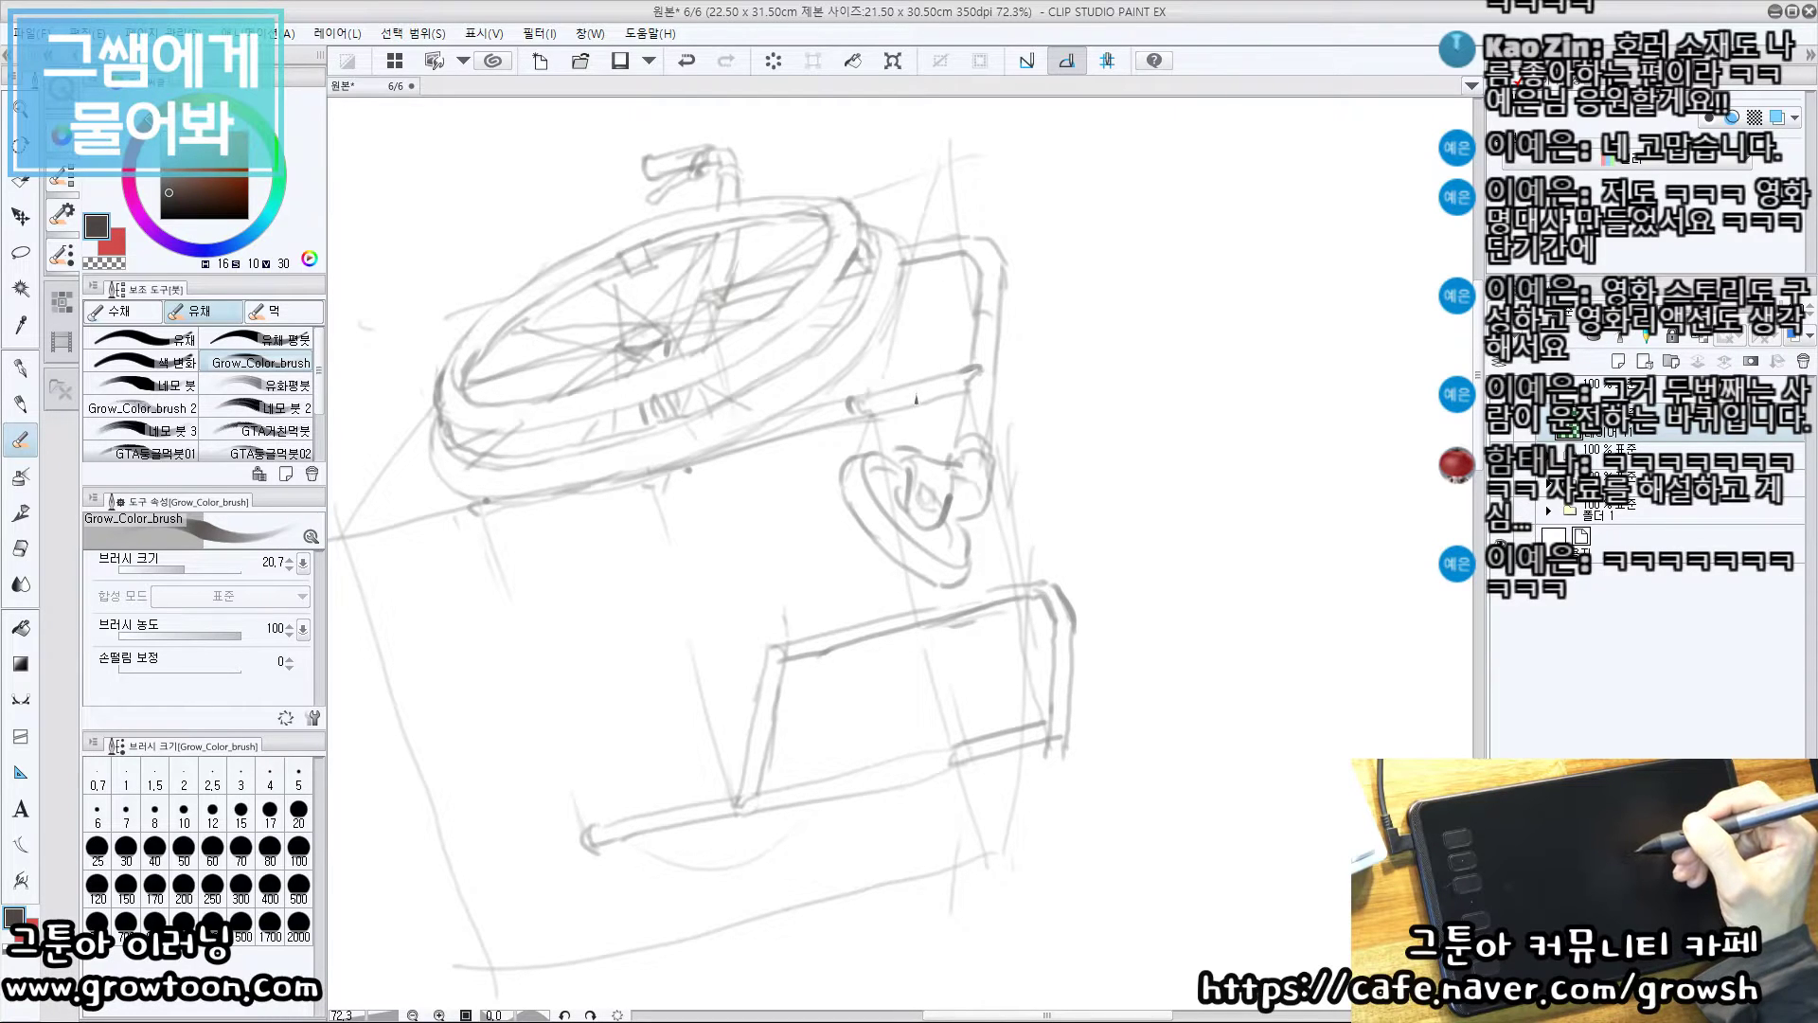
# Extend the upper frame's vertical tube upward past its old corner, leaving the old top tube as a crossbar
pyautogui.moveTo(977, 270); pyautogui.dragTo(994, 321)
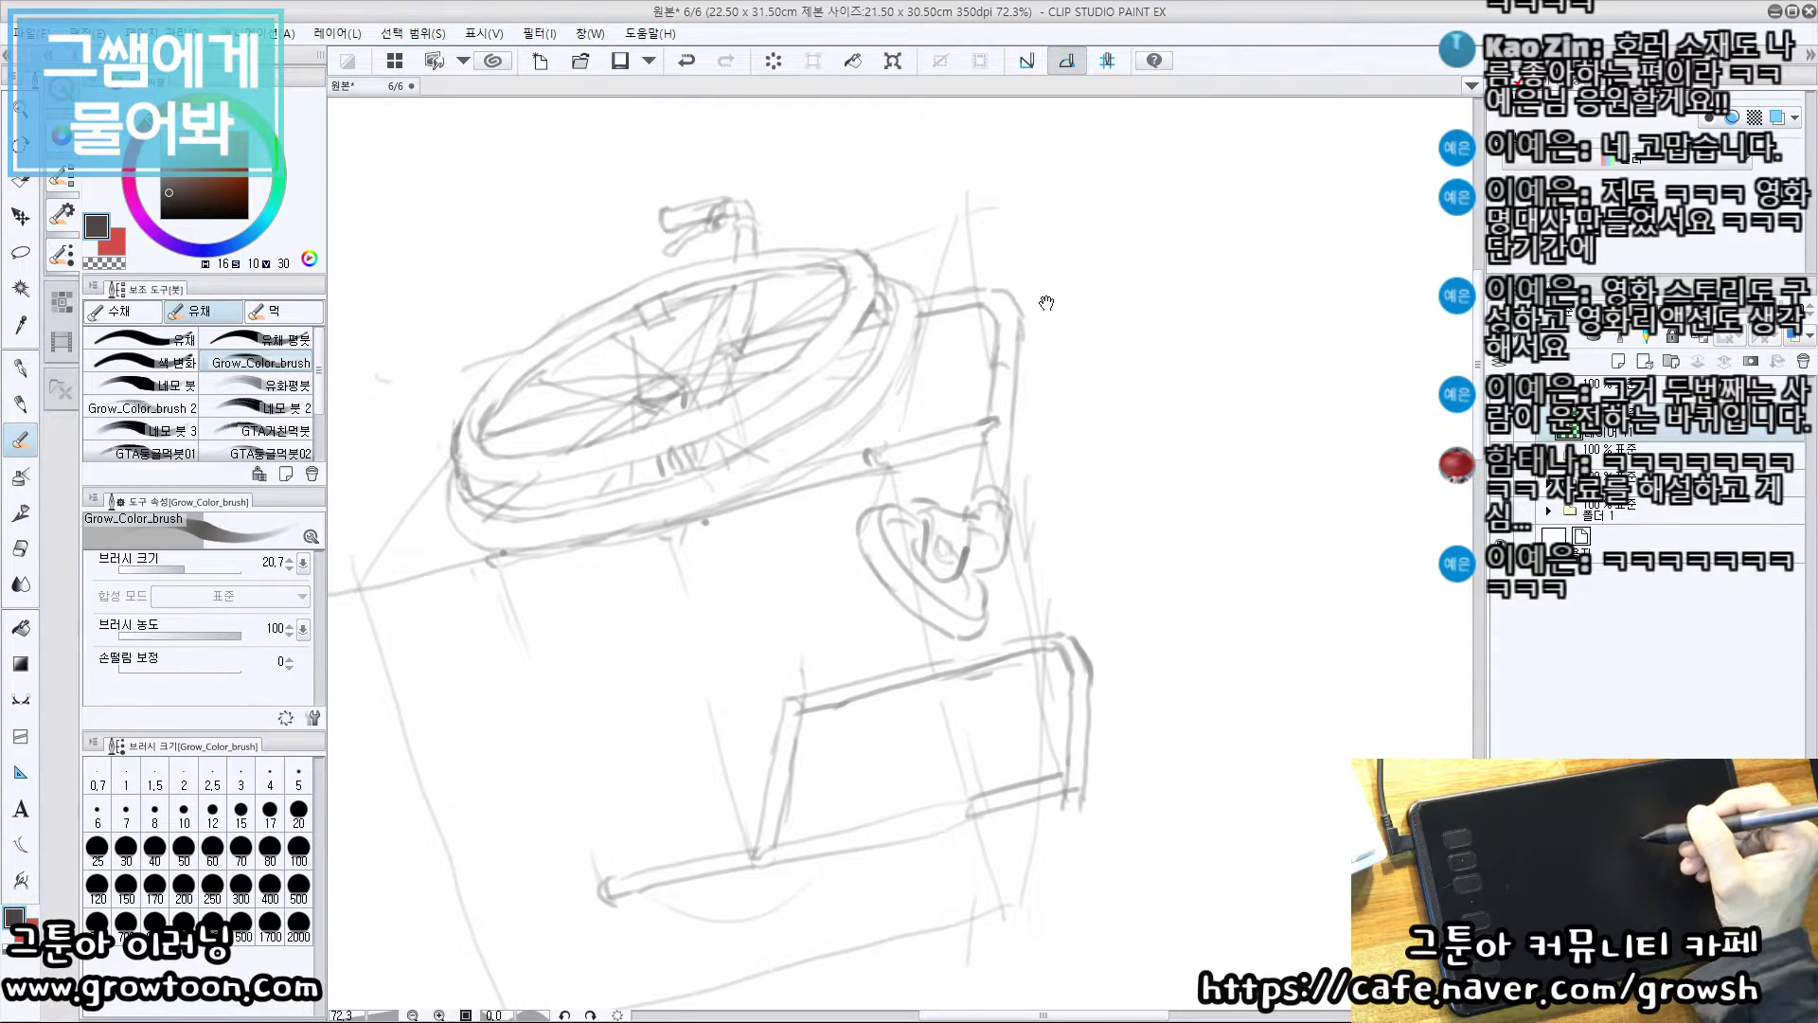
pyautogui.moveTo(975, 328)
pyautogui.mouseDown()
pyautogui.moveTo(963, 409)
pyautogui.moveTo(1009, 349)
pyautogui.moveTo(1004, 440)
pyautogui.mouseUp()
pyautogui.press('e')
pyautogui.press('b')
pyautogui.hotkey('ctrl', 'z')
pyautogui.moveTo(1015, 338)
pyautogui.mouseDown()
pyautogui.moveTo(1004, 443)
pyautogui.moveTo(958, 330)
pyautogui.mouseUp()
pyautogui.moveTo(929, 212); pyautogui.dragTo(928, 217)
# Draw a new top rail from the raised corner of the upper frame back toward the push handle
pyautogui.moveTo(809, 340); pyautogui.dragTo(947, 316)
pyautogui.hotkey('ctrl', 'z')
pyautogui.moveTo(786, 338)
pyautogui.mouseDown()
pyautogui.moveTo(975, 283)
pyautogui.moveTo(849, 325)
pyautogui.moveTo(1016, 298)
pyautogui.moveTo(989, 369)
pyautogui.moveTo(930, 381)
pyautogui.moveTo(988, 370)
pyautogui.mouseUp()
pyautogui.hotkey('ctrl', 'z')
pyautogui.hotkey('ctrl', 'z')
pyautogui.press('e')
pyautogui.press('b')
pyautogui.hotkey('ctrl', 'z')
pyautogui.hotkey('ctrl', 'z')
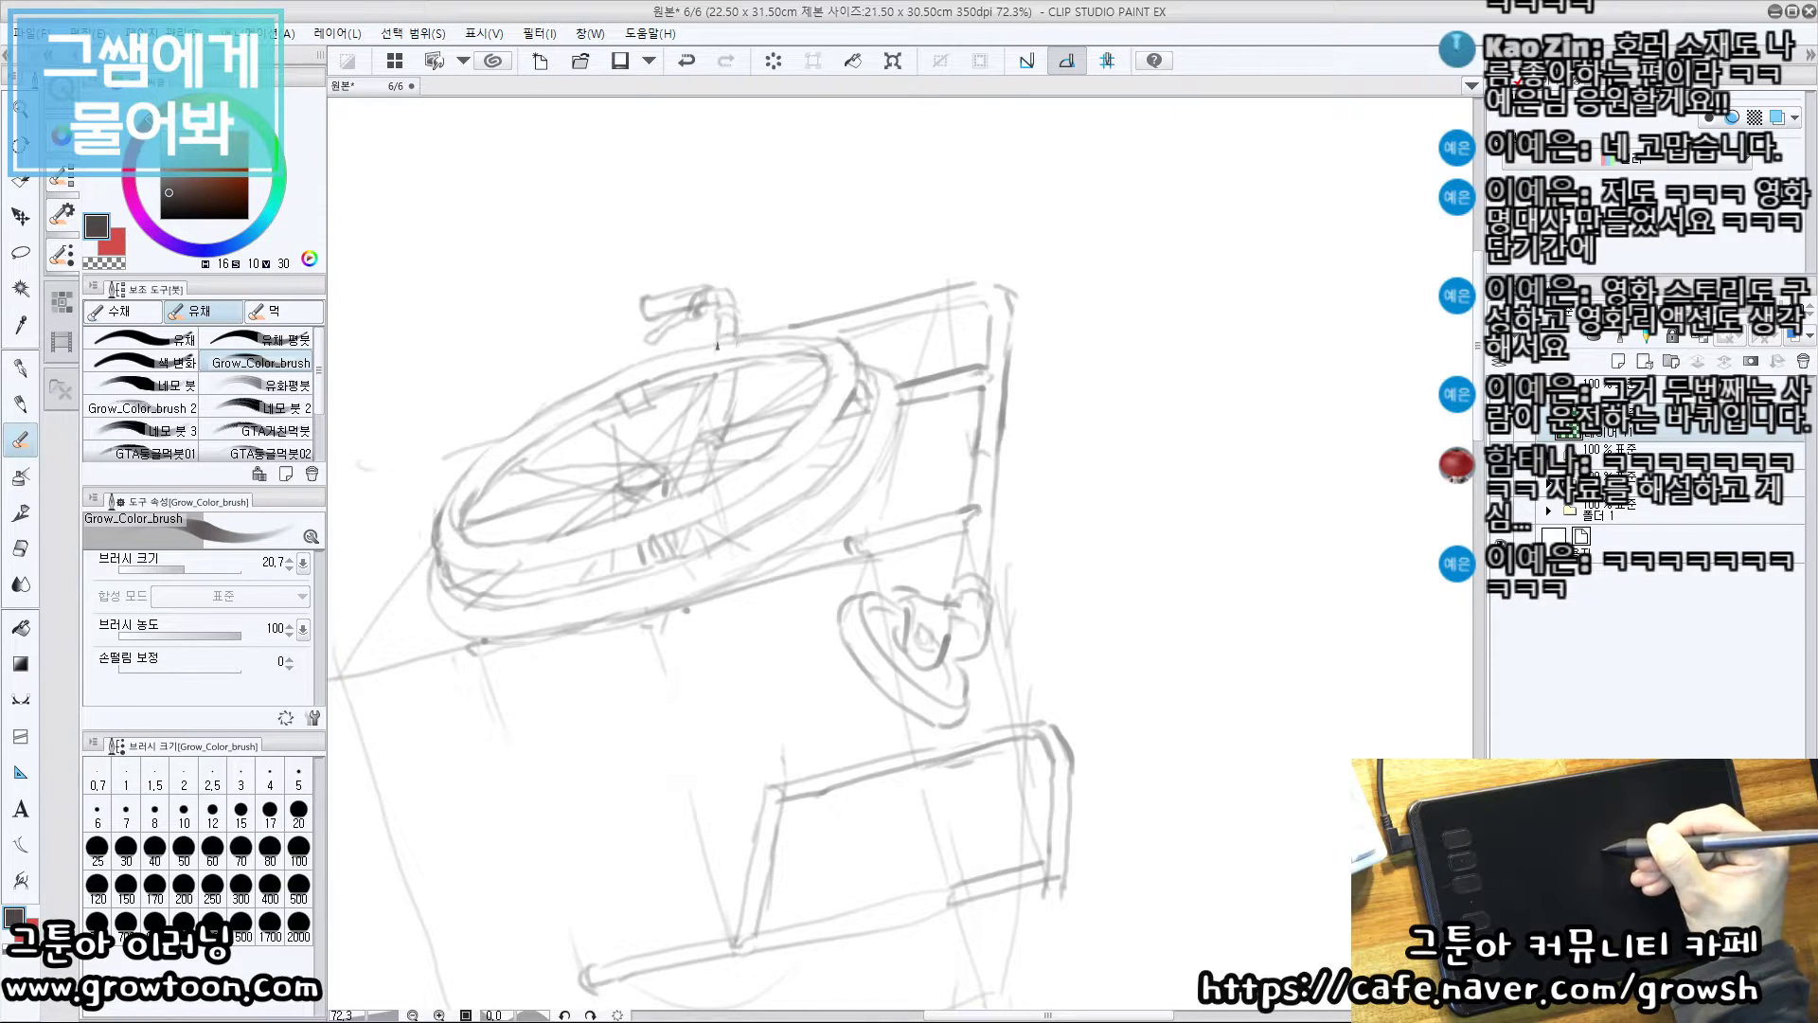
# Erase the lower frame's outer corner and redraw its vertical tube so it extends above the rail
pyautogui.moveTo(1026, 622); pyautogui.dragTo(985, 554)
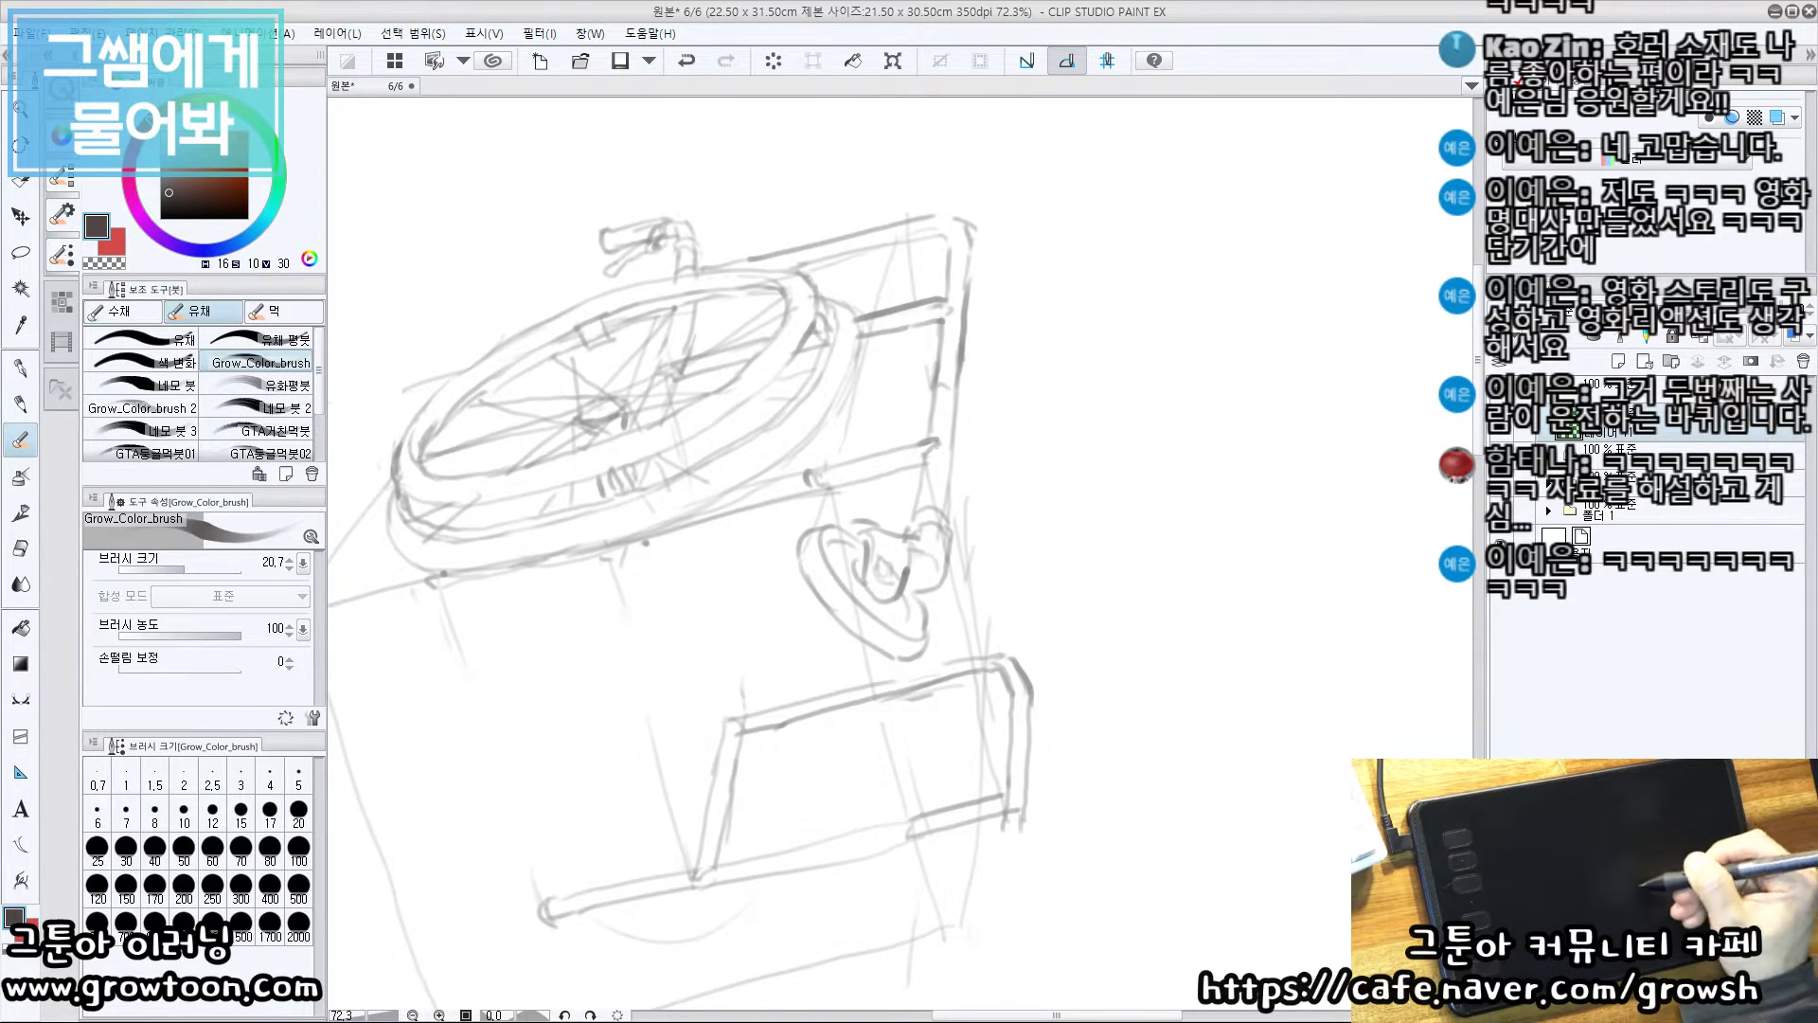
pyautogui.press('e')
pyautogui.moveTo(1009, 703); pyautogui.dragTo(1020, 665)
pyautogui.press('b')
pyautogui.moveTo(1034, 603)
pyautogui.mouseDown()
pyautogui.moveTo(1032, 742)
pyautogui.moveTo(1033, 680)
pyautogui.moveTo(1031, 719)
pyautogui.mouseUp()
pyautogui.hotkey('ctrl', 'z')
pyautogui.hotkey('ctrl', 'z')
pyautogui.moveTo(1030, 568); pyautogui.dragTo(1027, 716)
pyautogui.moveTo(1013, 654); pyautogui.dragTo(1013, 713)
pyautogui.moveTo(1013, 583); pyautogui.dragTo(1011, 651)
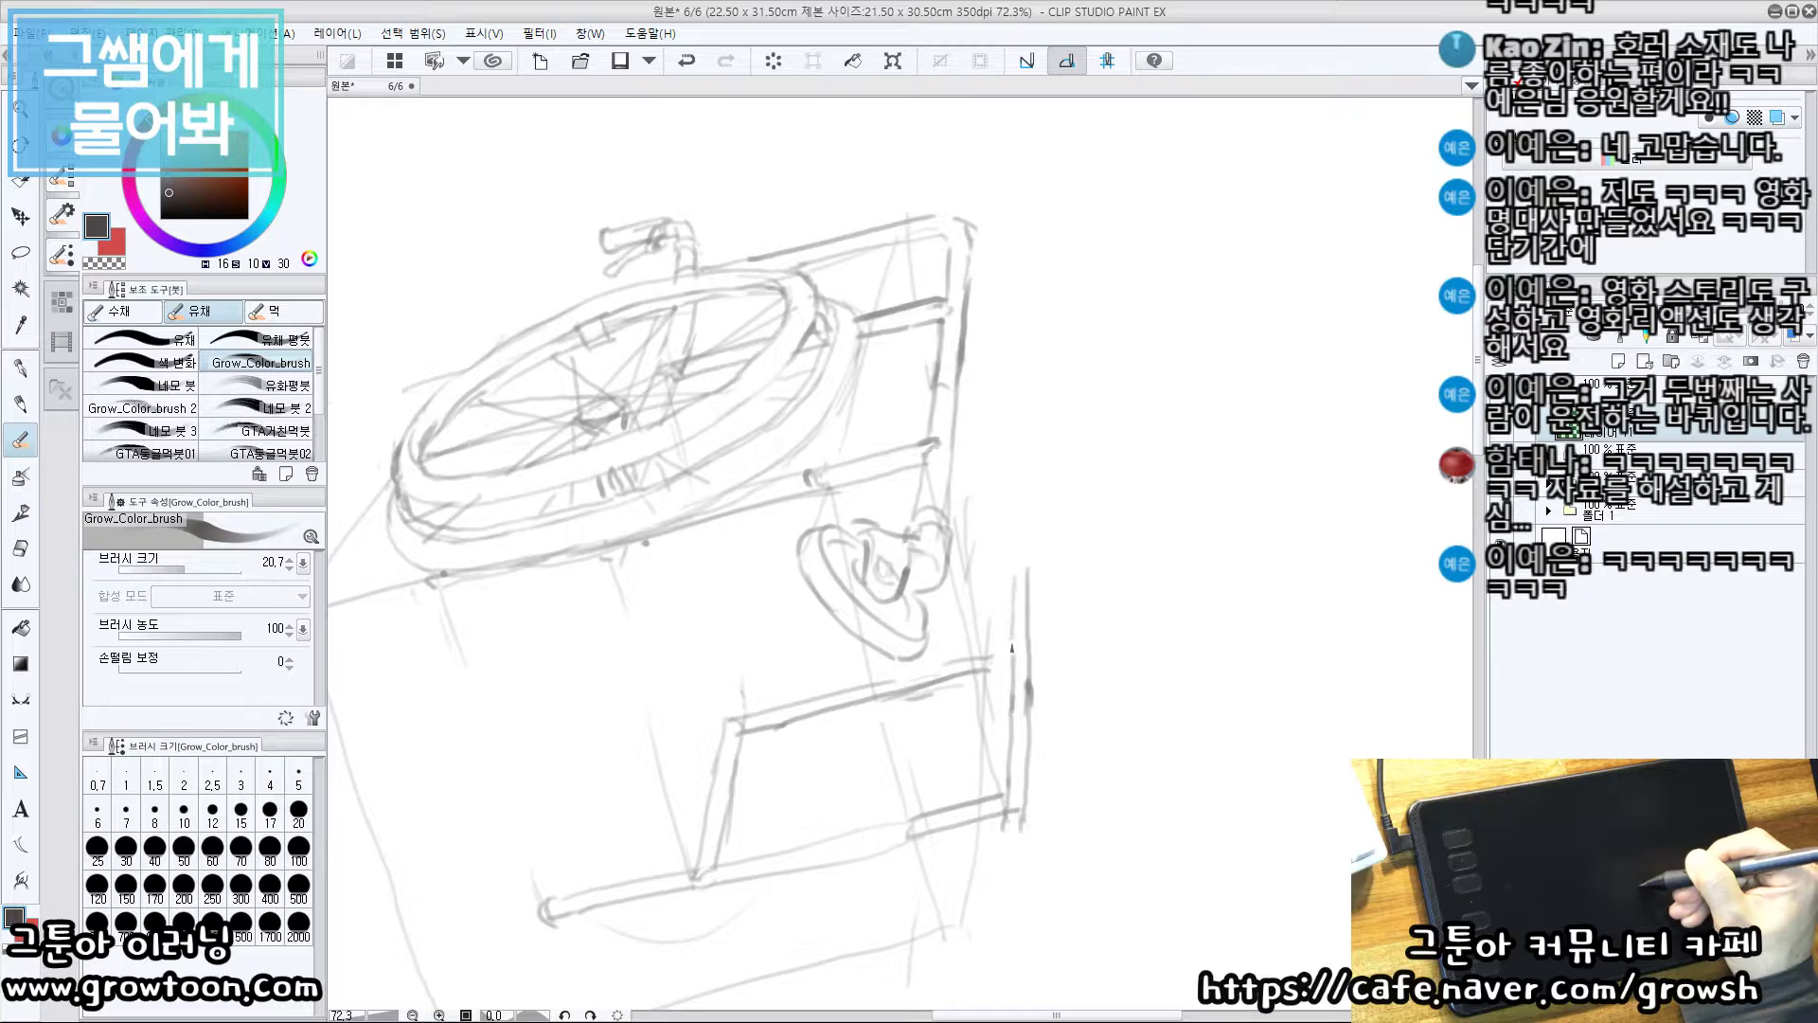
# Cap the lower frame's extended tube, add a guide line from the upper frame's corner, and clean up the rail joint
pyautogui.moveTo(1022, 556); pyautogui.dragTo(1008, 556)
pyautogui.moveTo(958, 246)
pyautogui.mouseDown()
pyautogui.moveTo(1010, 572)
pyautogui.moveTo(965, 281)
pyautogui.moveTo(1015, 566)
pyautogui.moveTo(1060, 587)
pyautogui.moveTo(1009, 541)
pyautogui.moveTo(965, 552)
pyautogui.moveTo(1028, 560)
pyautogui.mouseUp()
pyautogui.hotkey('ctrl', 'z')
pyautogui.hotkey('ctrl', 'z')
pyautogui.hotkey('ctrl', 'z')
pyautogui.hotkey('ctrl', 'z')
pyautogui.press('e')
pyautogui.moveTo(996, 627)
pyautogui.mouseDown()
pyautogui.moveTo(952, 637)
pyautogui.moveTo(1026, 613)
pyautogui.mouseUp()
# Add a short bar at the vertical tube's upper end and a rounded joint at its lower end
pyautogui.press('b')
pyautogui.moveTo(990, 740)
pyautogui.mouseDown()
pyautogui.moveTo(1009, 680)
pyautogui.moveTo(1047, 738)
pyautogui.mouseUp()
pyautogui.press('e')
pyautogui.press('b')
pyautogui.moveTo(1051, 669)
pyautogui.mouseDown()
pyautogui.moveTo(1053, 765)
pyautogui.moveTo(1021, 756)
pyautogui.moveTo(1052, 757)
pyautogui.moveTo(1047, 774)
pyautogui.mouseUp()
pyautogui.hotkey('ctrl', 'z')
pyautogui.hotkey('ctrl', 'z')
pyautogui.moveTo(1009, 836); pyautogui.dragTo(1004, 776)
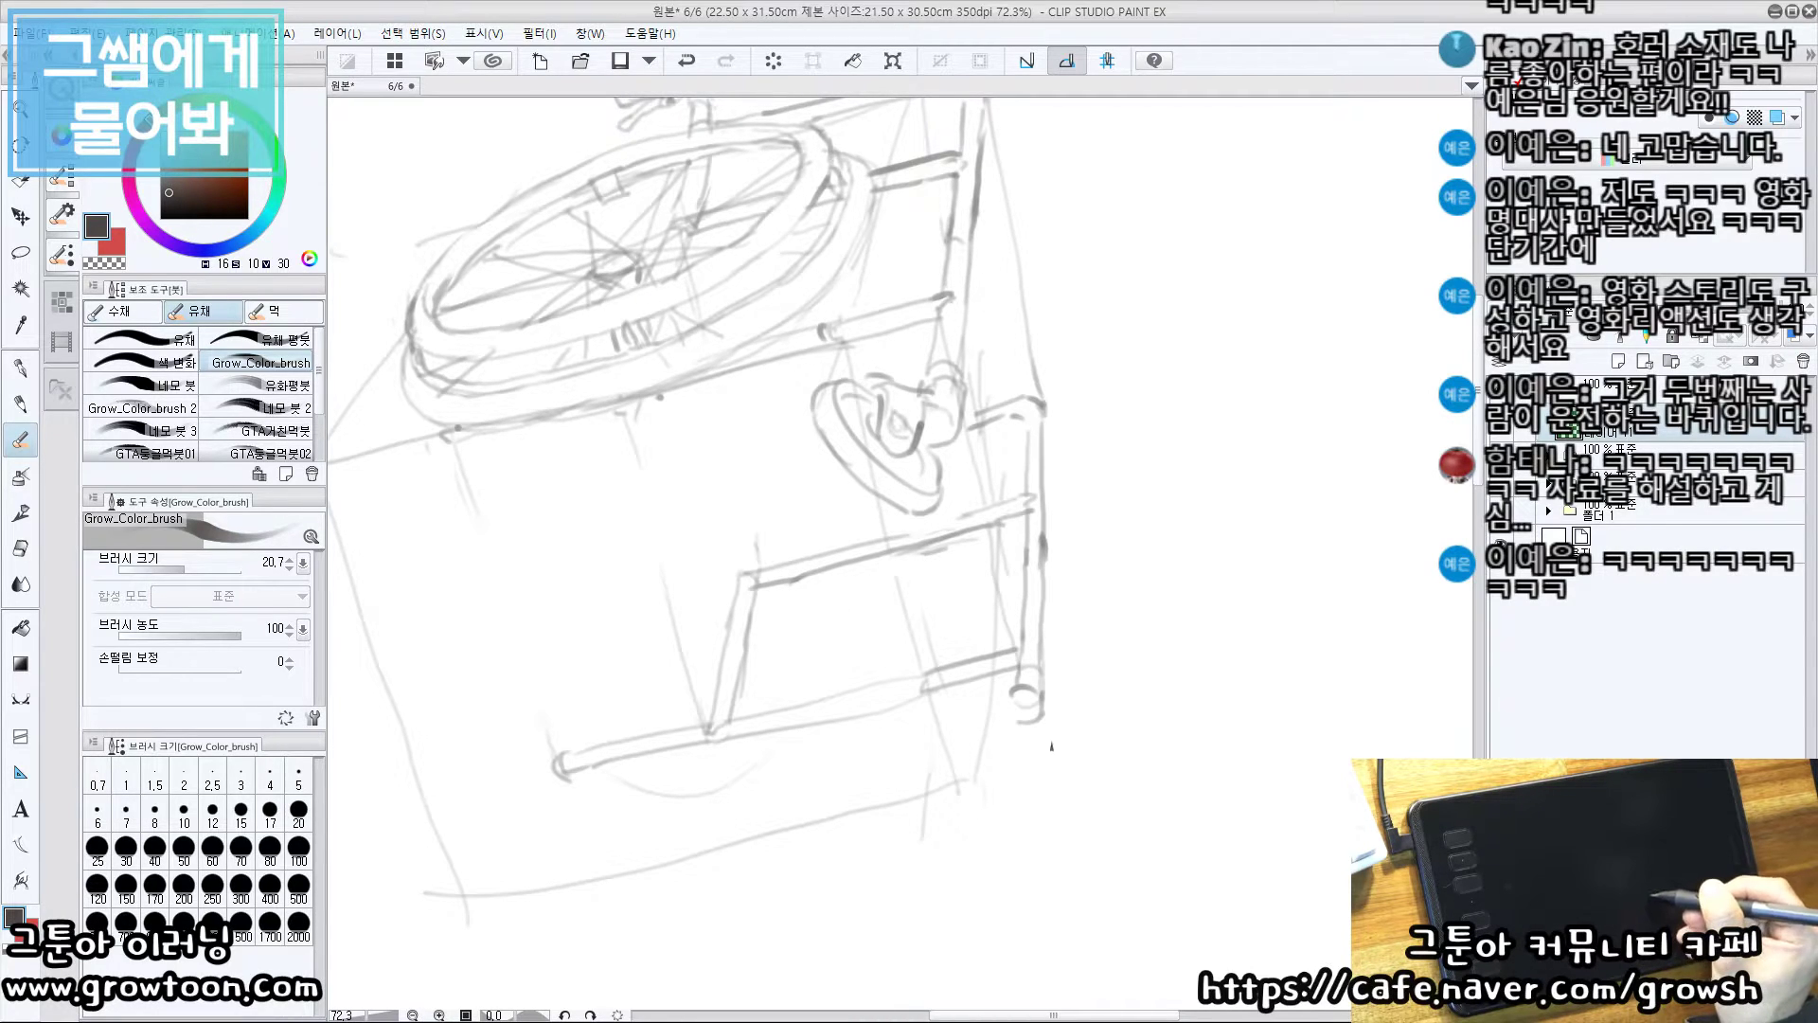
# Sketch a small tilted ellipse below the vertical tube's rounded joint as the second front wheel
pyautogui.moveTo(1029, 750)
pyautogui.mouseDown()
pyautogui.moveTo(1091, 728)
pyautogui.moveTo(1105, 763)
pyautogui.moveTo(1078, 751)
pyautogui.moveTo(1073, 782)
pyautogui.mouseUp()
pyautogui.hotkey('ctrl', 'z')
pyautogui.hotkey('ctrl', 'z')
pyautogui.hotkey('ctrl', 'z')
pyautogui.moveTo(1074, 717)
pyautogui.mouseDown()
pyautogui.moveTo(1060, 786)
pyautogui.moveTo(983, 738)
pyautogui.moveTo(1011, 733)
pyautogui.mouseUp()
pyautogui.moveTo(989, 761)
pyautogui.mouseDown()
pyautogui.moveTo(1006, 748)
pyautogui.moveTo(987, 752)
pyautogui.mouseUp()
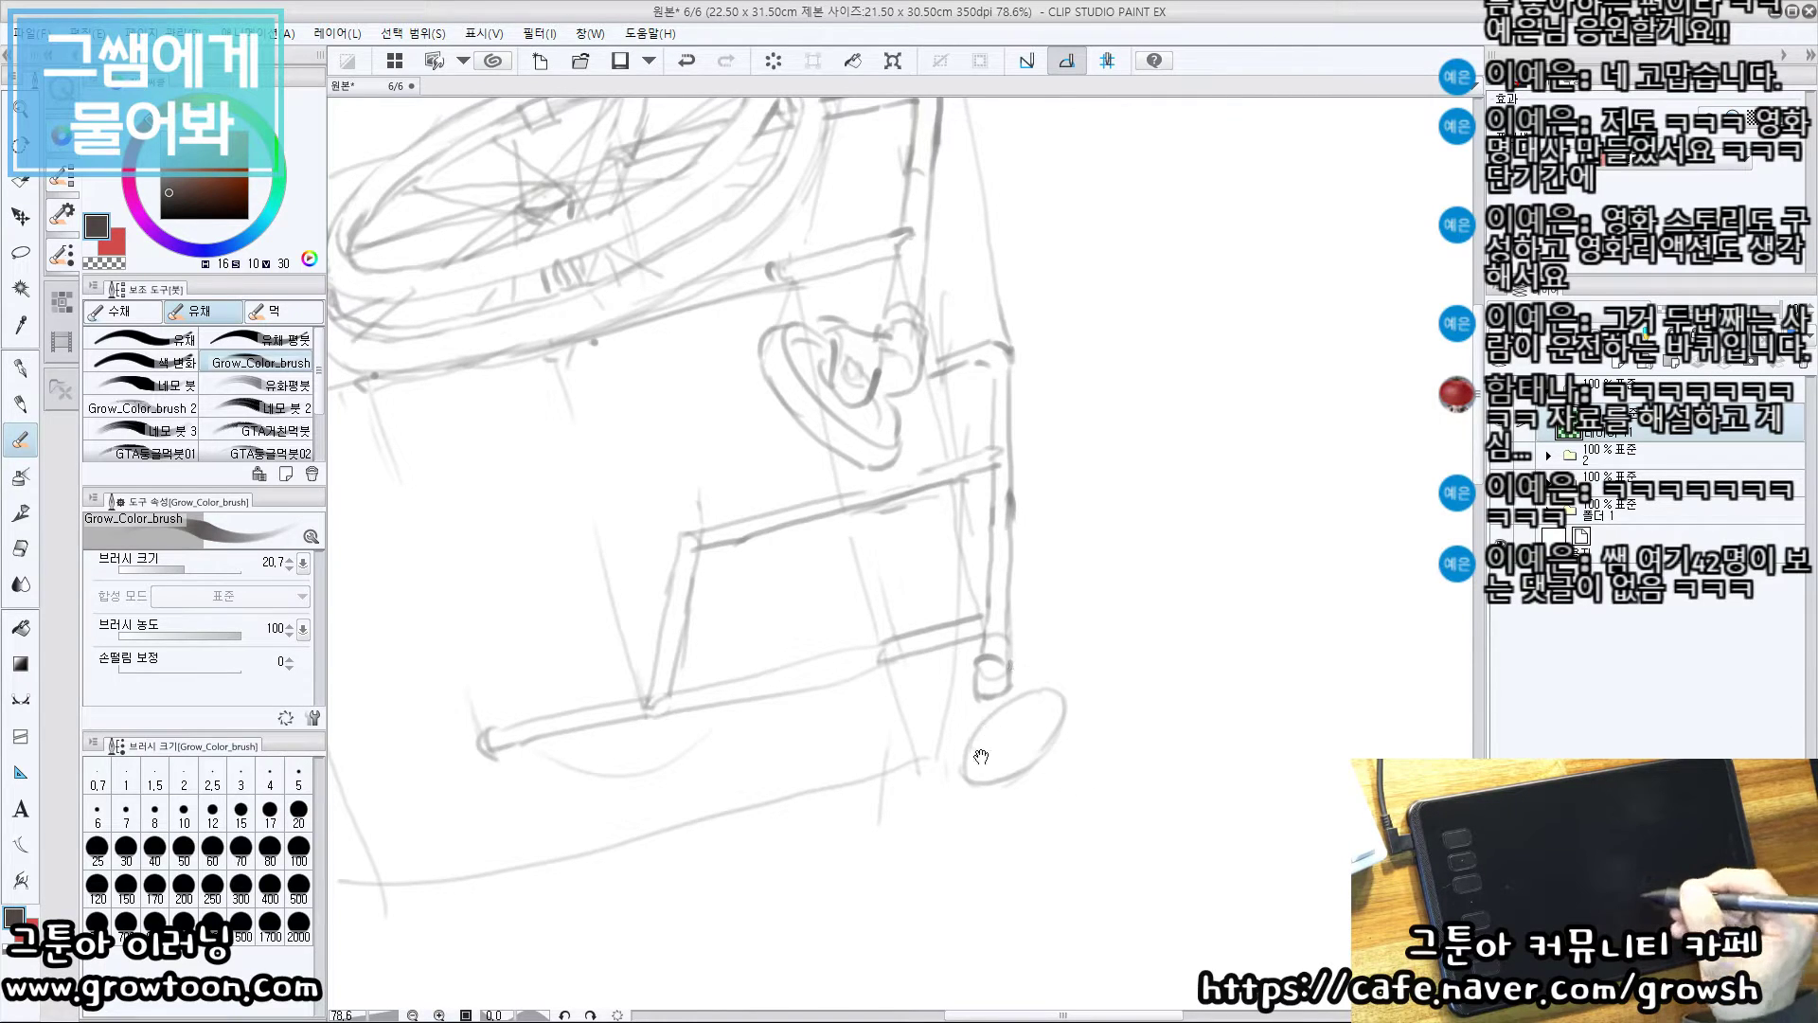
# Draw a short fork from the tube's lower joint down into the centre of the small tilted wheel
pyautogui.scroll(3, 980, 738)
pyautogui.hotkey('ctrl', 'z')
pyautogui.moveTo(979, 716)
pyautogui.mouseDown()
pyautogui.moveTo(995, 777)
pyautogui.moveTo(1024, 772)
pyautogui.moveTo(1026, 730)
pyautogui.mouseUp()
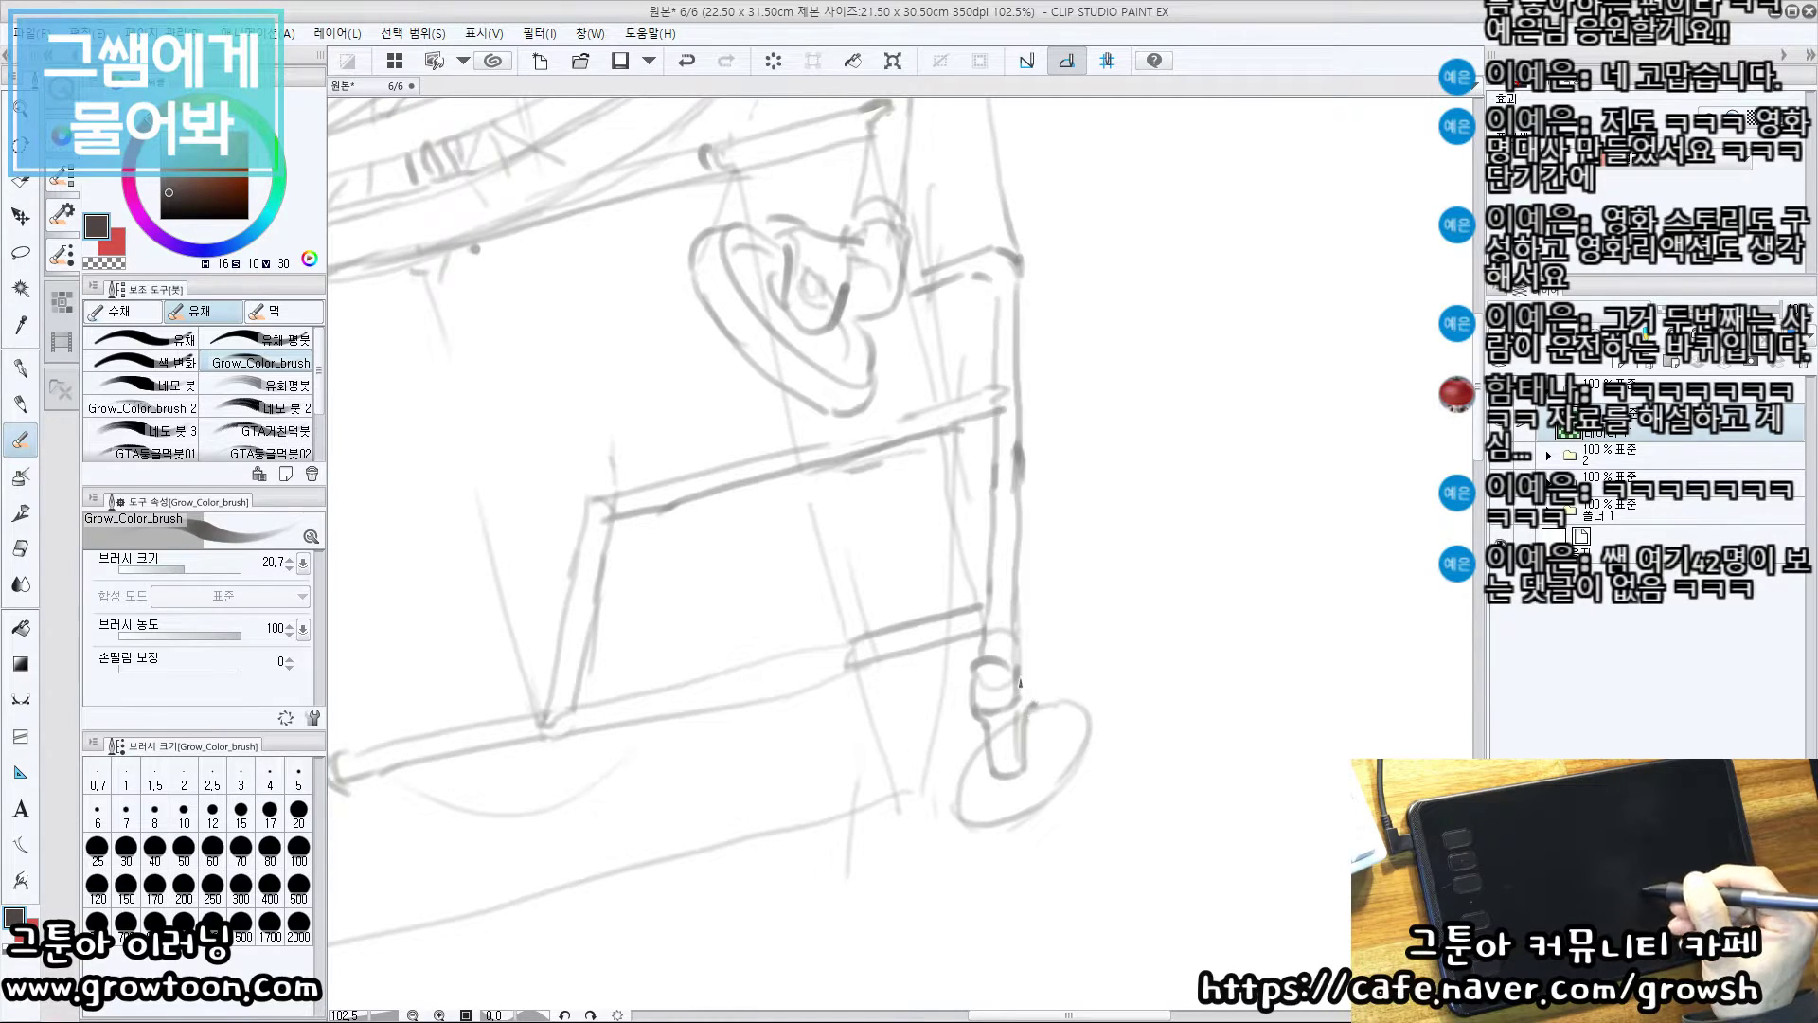
pyautogui.hotkey('ctrl', 'z')
pyautogui.moveTo(1060, 705)
pyautogui.mouseDown()
pyautogui.moveTo(1058, 754)
pyautogui.moveTo(1099, 717)
pyautogui.moveTo(1110, 762)
pyautogui.mouseUp()
# Reinforce the second front wheel's outline and add an inner edge for its thickness
pyautogui.hotkey('ctrl', 'z')
pyautogui.moveTo(1112, 750)
pyautogui.mouseDown()
pyautogui.moveTo(1094, 788)
pyautogui.moveTo(1137, 751)
pyautogui.moveTo(1012, 843)
pyautogui.moveTo(981, 833)
pyautogui.moveTo(966, 794)
pyautogui.moveTo(987, 743)
pyautogui.moveTo(1039, 745)
pyautogui.moveTo(970, 753)
pyautogui.mouseUp()
pyautogui.hotkey('ctrl', 'z')
pyautogui.moveTo(1040, 736)
pyautogui.mouseDown()
pyautogui.moveTo(1048, 685)
pyautogui.moveTo(1031, 771)
pyautogui.moveTo(1108, 661)
pyautogui.moveTo(1053, 723)
pyautogui.moveTo(1088, 735)
pyautogui.mouseUp()
pyautogui.hotkey('ctrl', 'z')
pyautogui.moveTo(1018, 805)
pyautogui.mouseDown()
pyautogui.moveTo(1043, 822)
pyautogui.moveTo(1048, 632)
pyautogui.mouseUp()
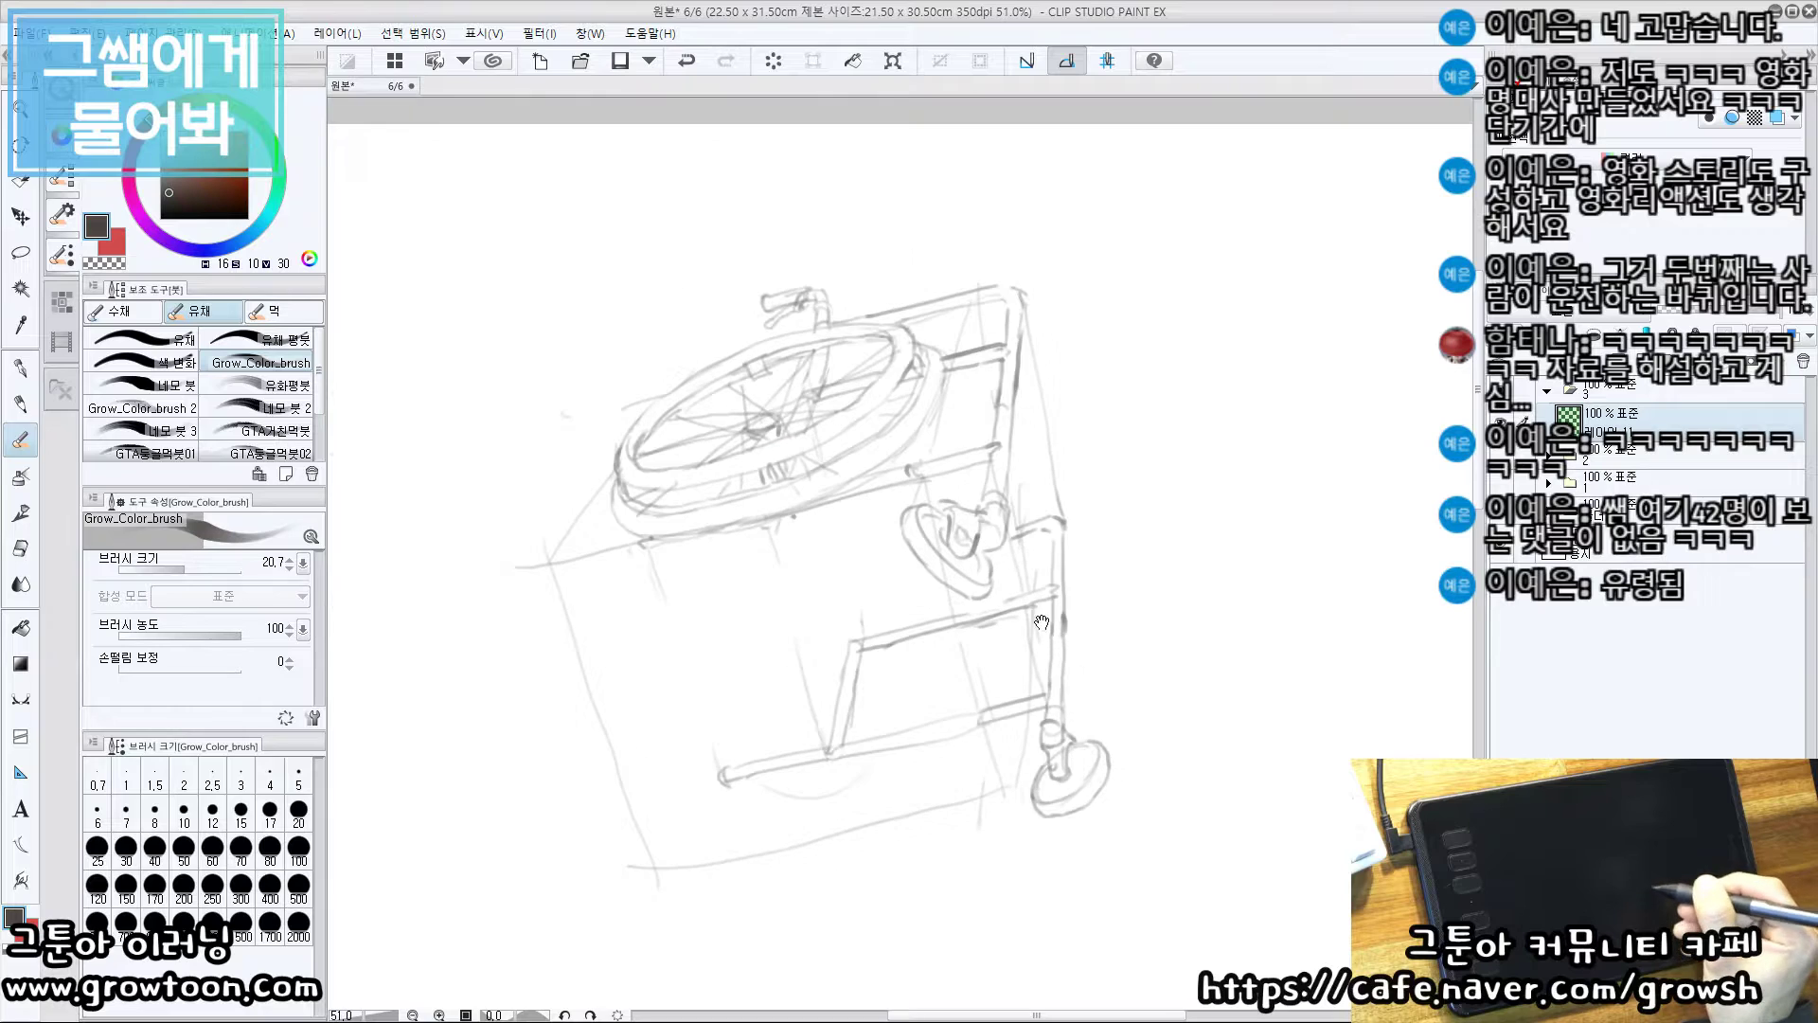
# Mark a small fitting across the middle of the short upright post
pyautogui.moveTo(912, 642); pyautogui.dragTo(961, 809)
pyautogui.scroll(2, 962, 809)
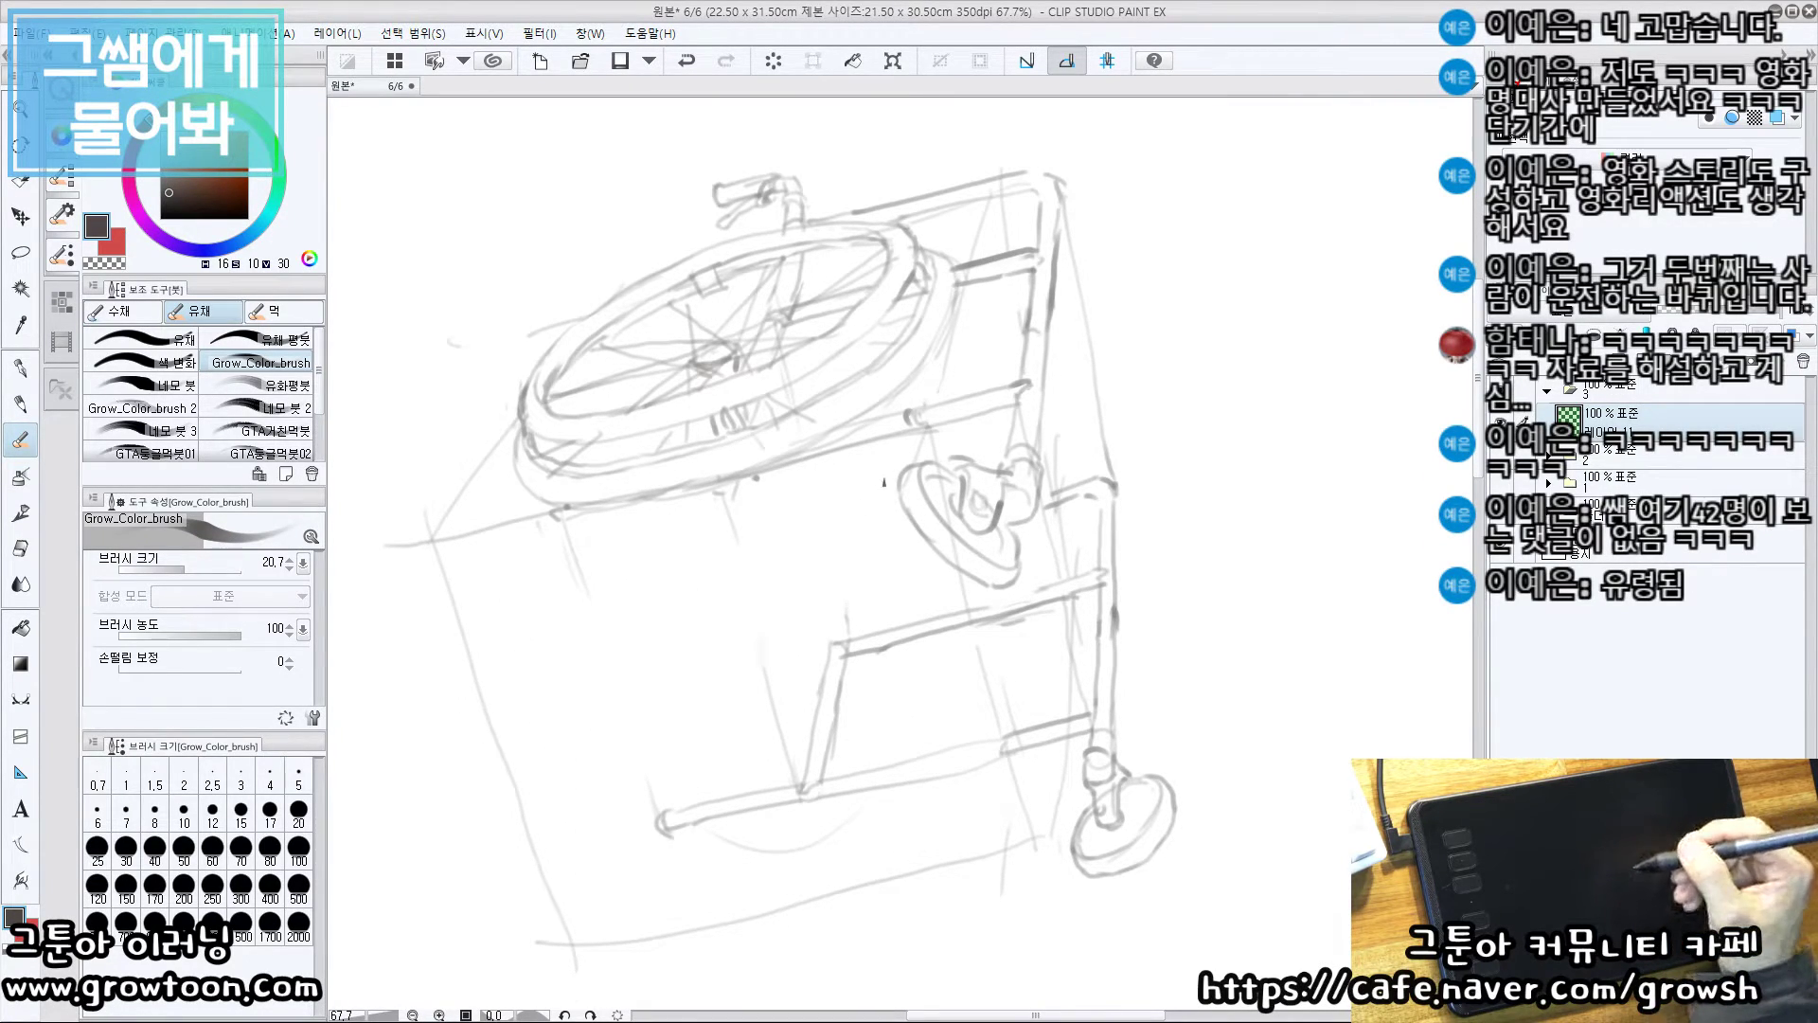
pyautogui.moveTo(835, 715)
pyautogui.mouseDown()
pyautogui.moveTo(810, 700)
pyautogui.moveTo(848, 735)
pyautogui.mouseUp()
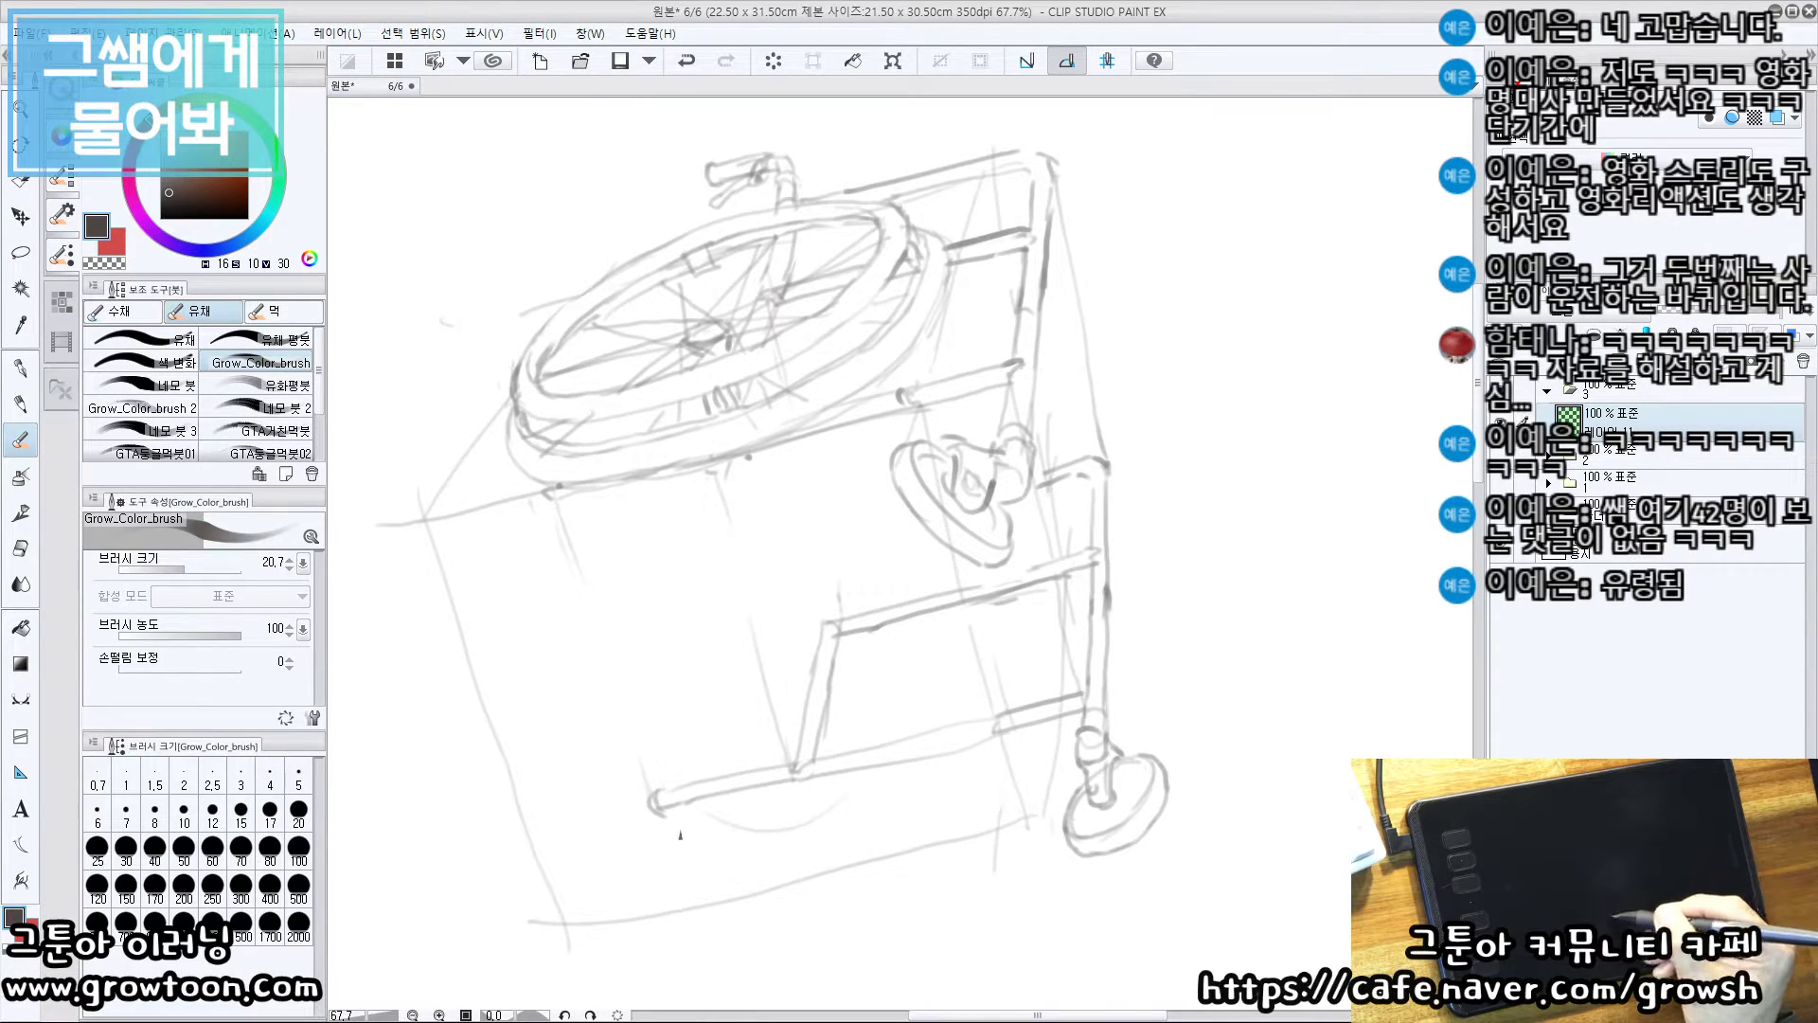
pyautogui.hotkey('ctrl', 'z')
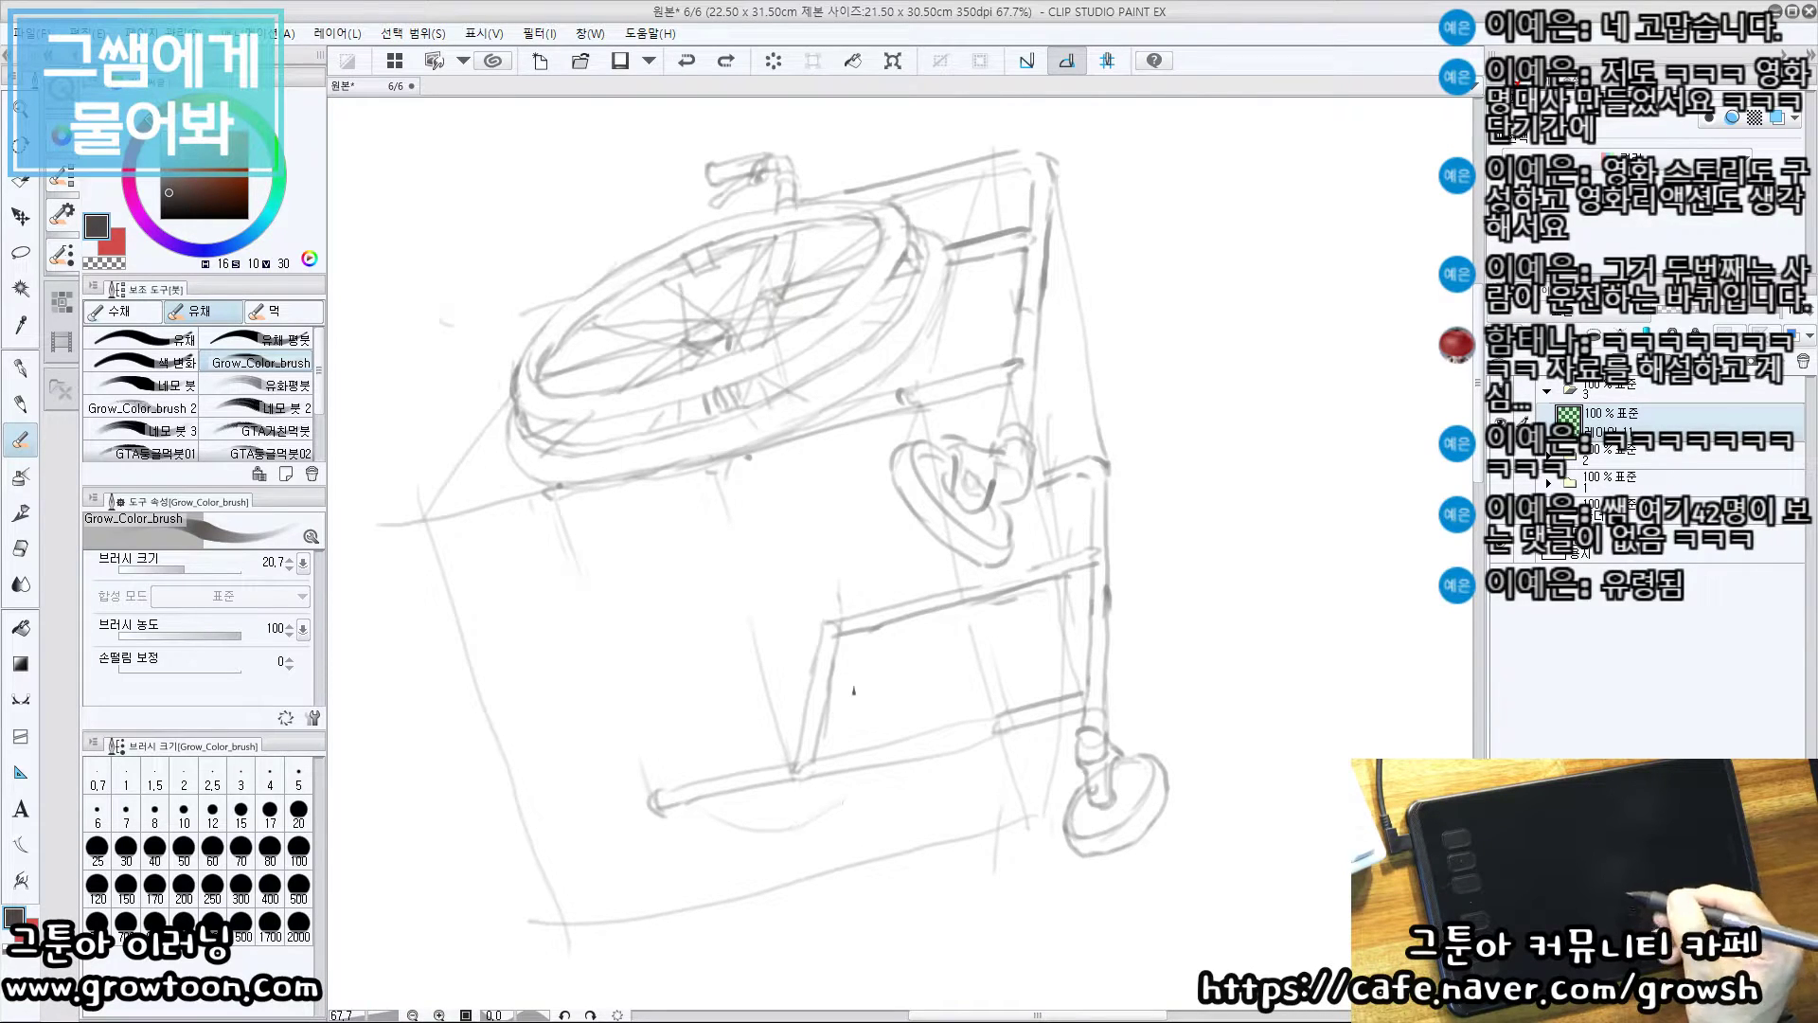
pyautogui.moveTo(814, 695); pyautogui.dragTo(825, 693)
pyautogui.hotkey('ctrl', 'z')
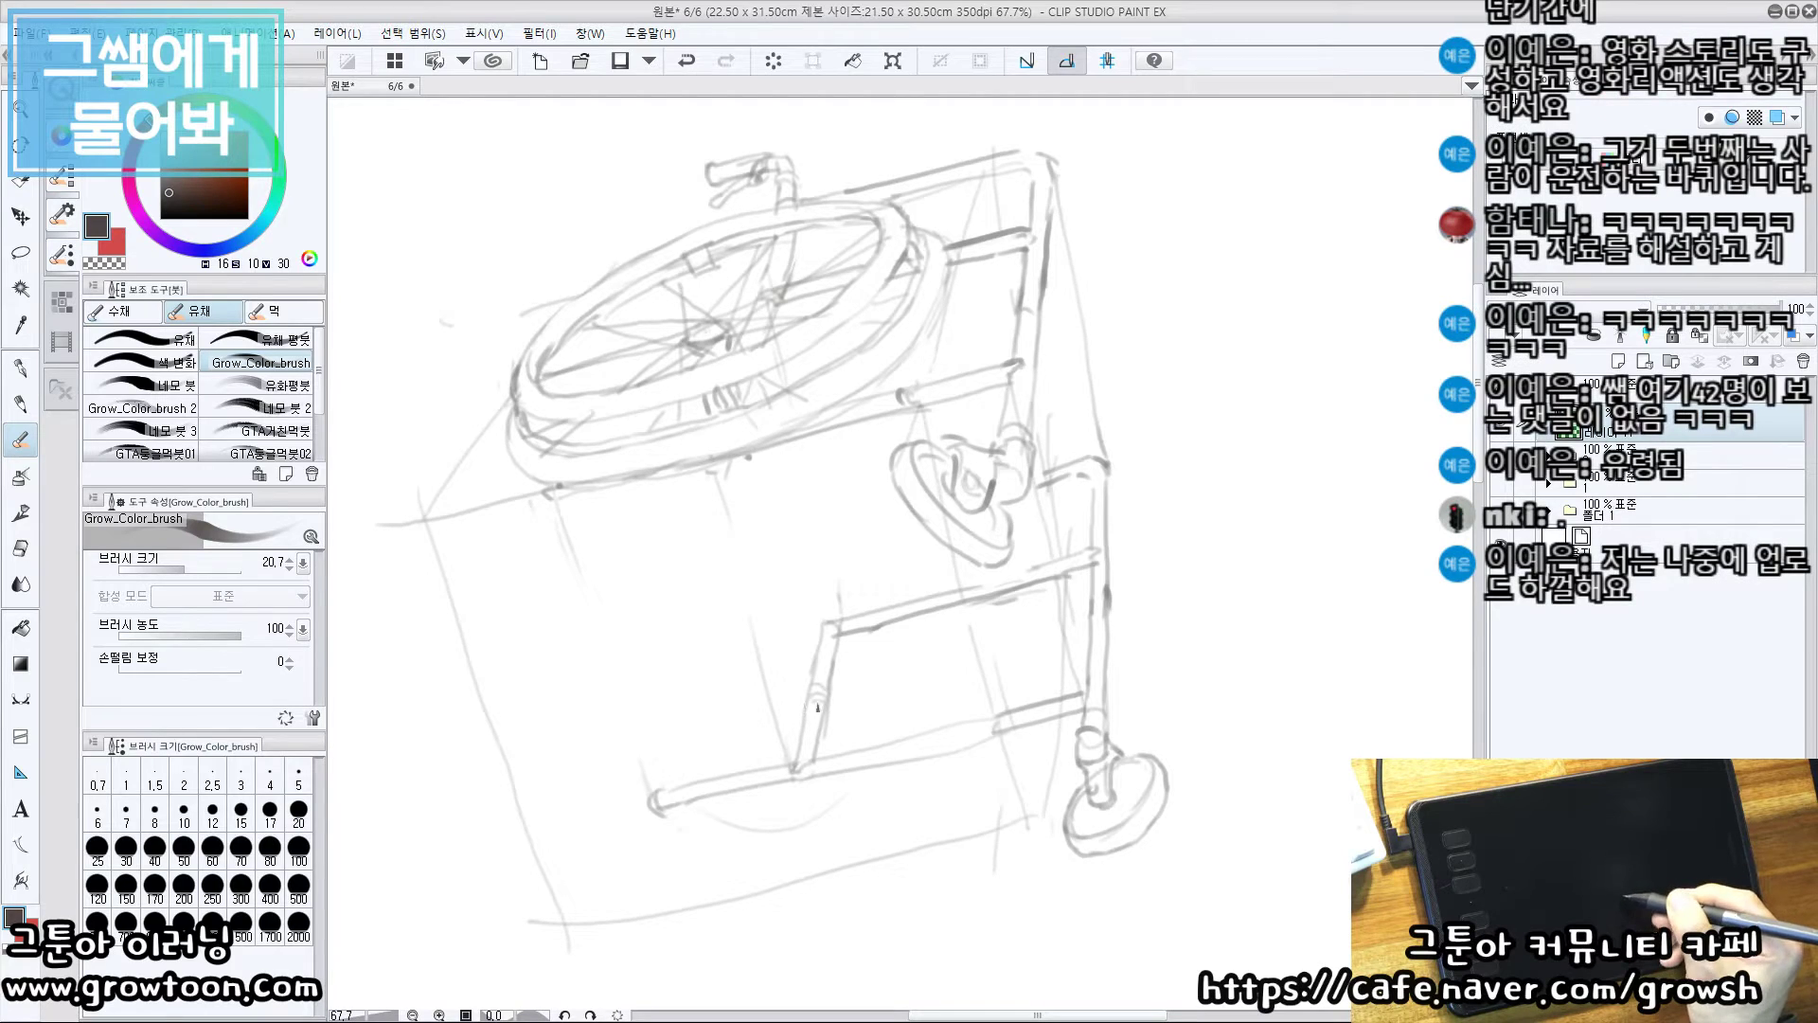
# Sketch the long curved lower edge of the second large wheel beneath the lower bar
pyautogui.moveTo(748, 886); pyautogui.dragTo(819, 880)
pyautogui.hotkey('ctrl', 'z')
pyautogui.moveTo(868, 867)
pyautogui.mouseDown()
pyautogui.moveTo(959, 822)
pyautogui.moveTo(997, 771)
pyautogui.moveTo(999, 788)
pyautogui.moveTo(927, 847)
pyautogui.moveTo(1020, 746)
pyautogui.mouseUp()
pyautogui.hotkey('ctrl', 'z')
pyautogui.hotkey('ctrl', 'z')
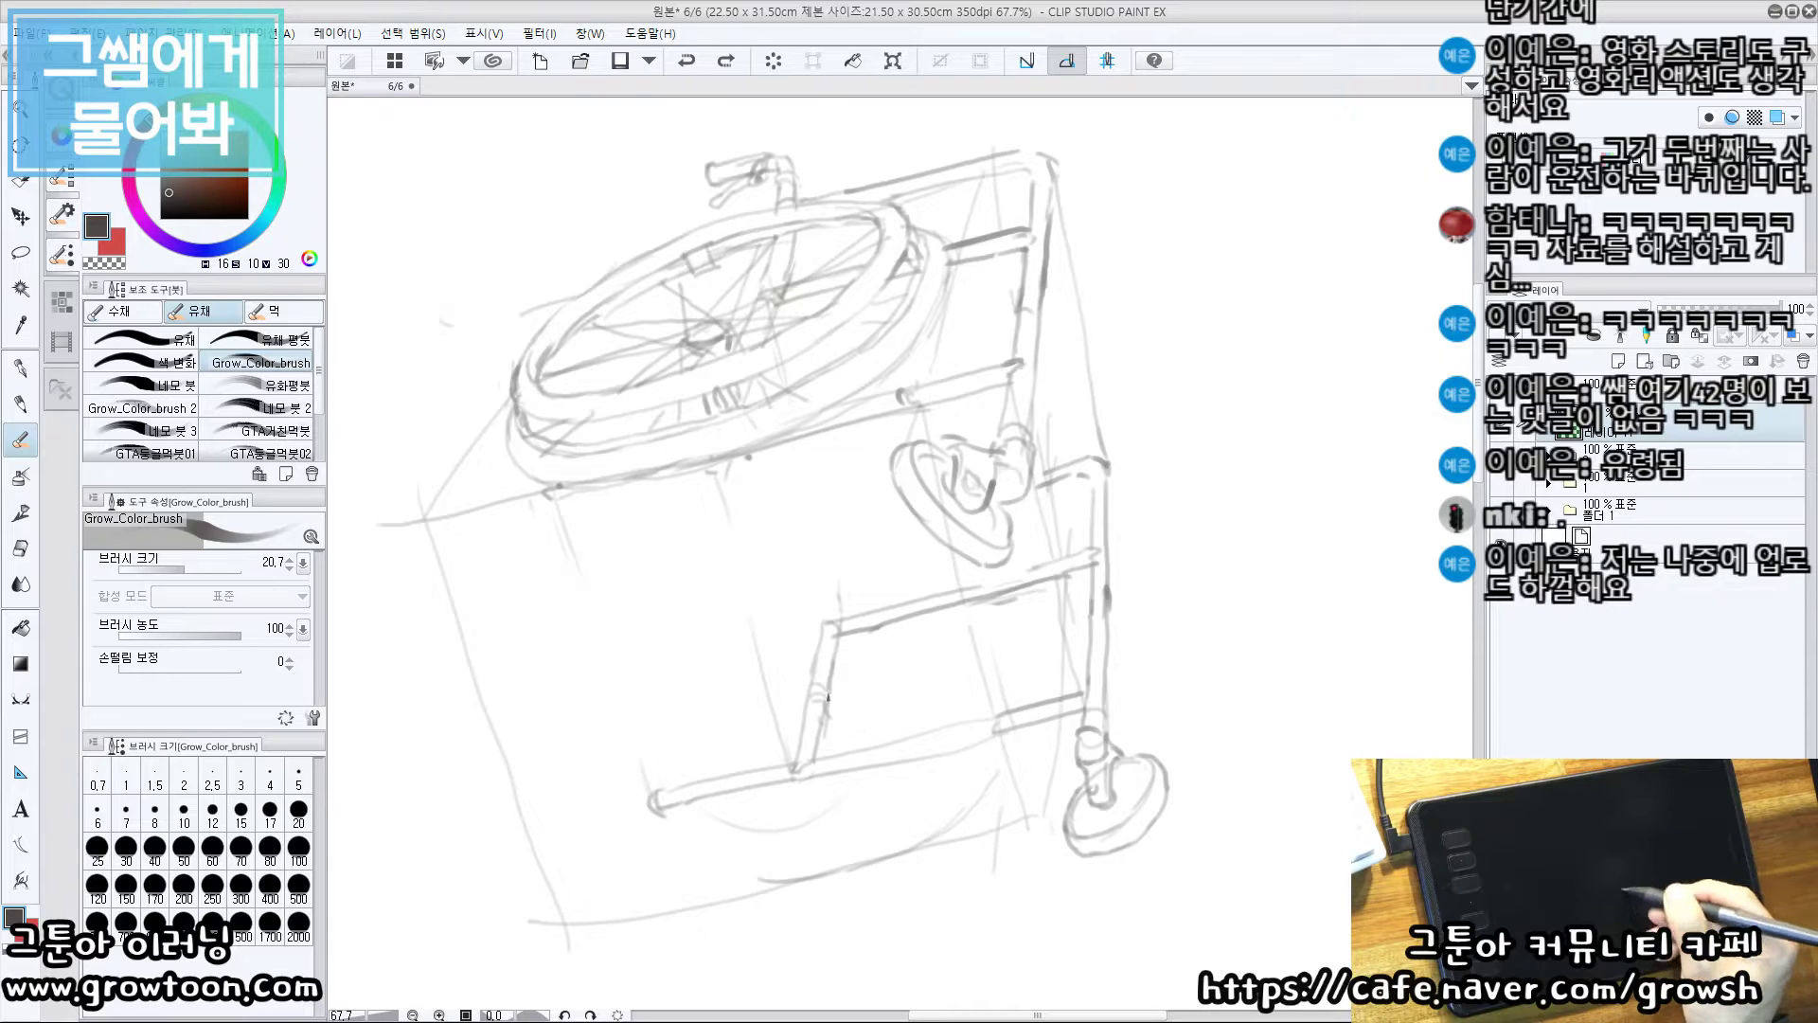
# Draw the arcs on both sides of the second large wheel, rising from its lower edge behind the frame
pyautogui.moveTo(681, 863)
pyautogui.mouseDown()
pyautogui.moveTo(774, 892)
pyautogui.moveTo(688, 838)
pyautogui.moveTo(699, 874)
pyautogui.mouseUp()
pyautogui.moveTo(680, 796)
pyautogui.mouseDown()
pyautogui.moveTo(714, 709)
pyautogui.moveTo(763, 663)
pyautogui.mouseUp()
pyautogui.hotkey('ctrl', 'z')
pyautogui.moveTo(680, 858)
pyautogui.mouseDown()
pyautogui.moveTo(673, 763)
pyautogui.moveTo(706, 680)
pyautogui.moveTo(664, 742)
pyautogui.moveTo(731, 657)
pyautogui.mouseUp()
pyautogui.hotkey('ctrl', 'z')
pyautogui.moveTo(990, 614)
pyautogui.mouseDown()
pyautogui.moveTo(1026, 696)
pyautogui.moveTo(1006, 626)
pyautogui.moveTo(1017, 730)
pyautogui.moveTo(985, 784)
pyautogui.mouseUp()
pyautogui.hotkey('ctrl', 'z')
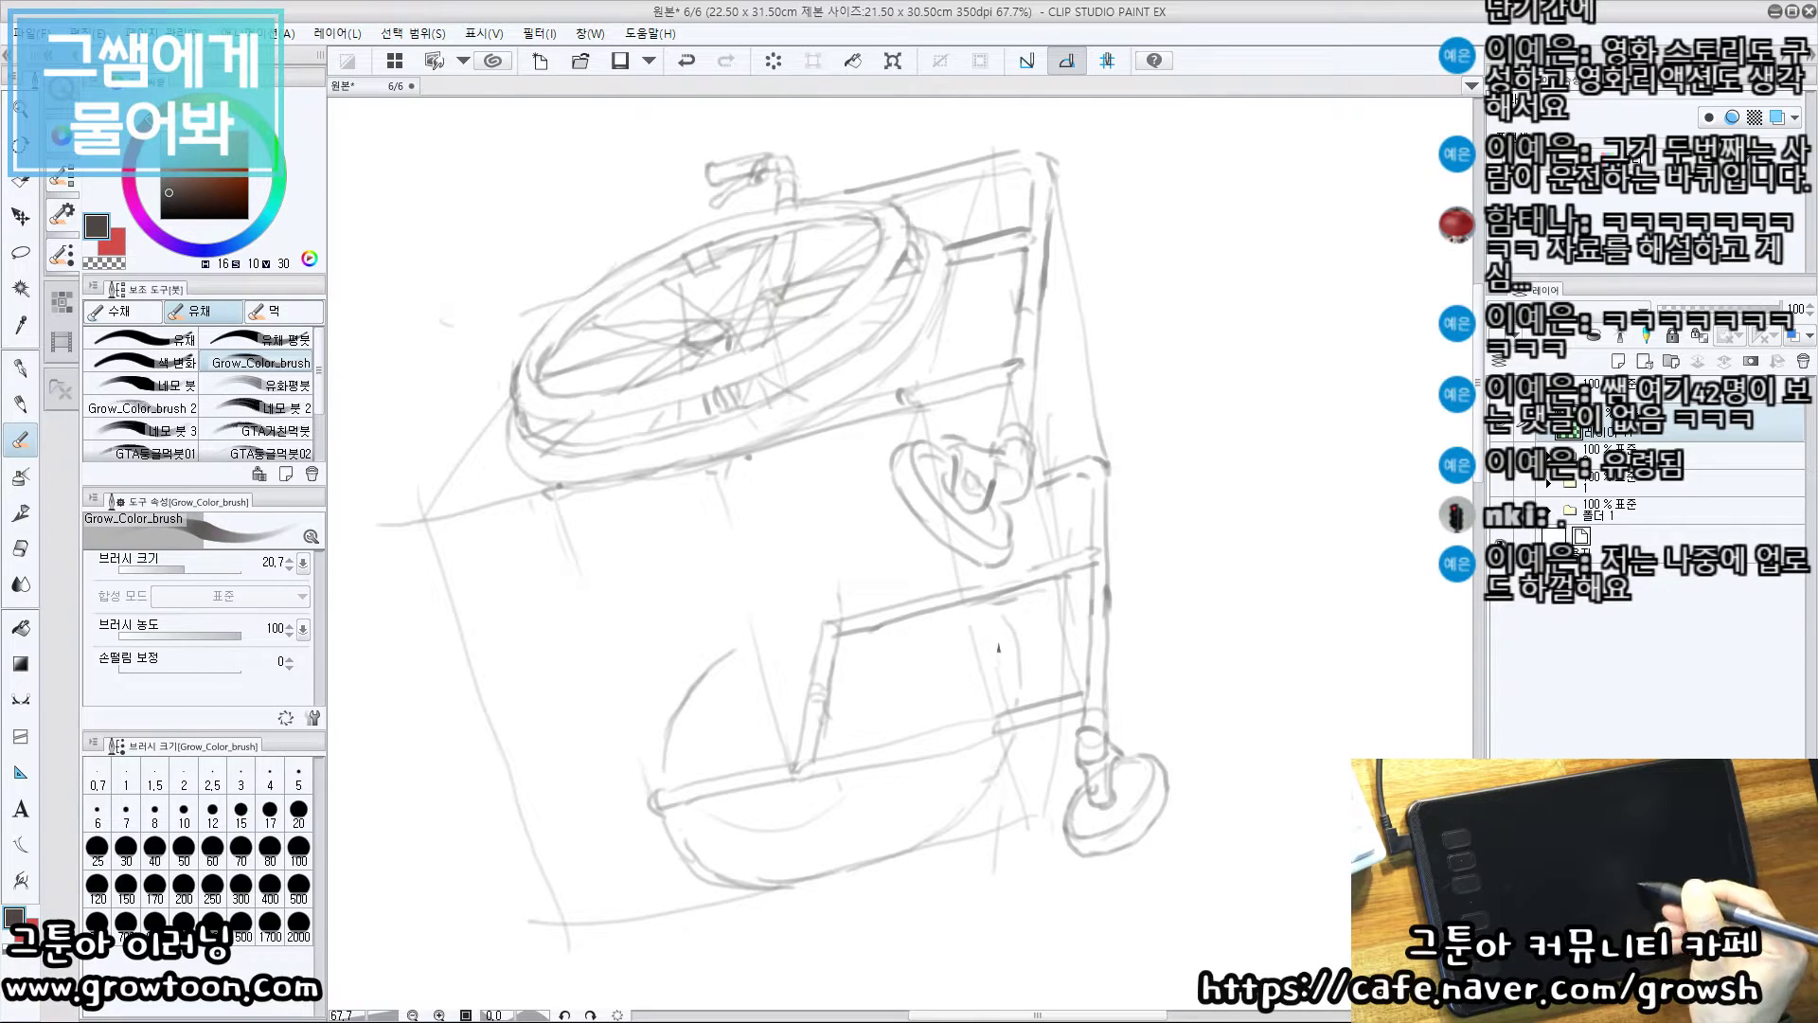
pyautogui.moveTo(990, 615); pyautogui.dragTo(1016, 655)
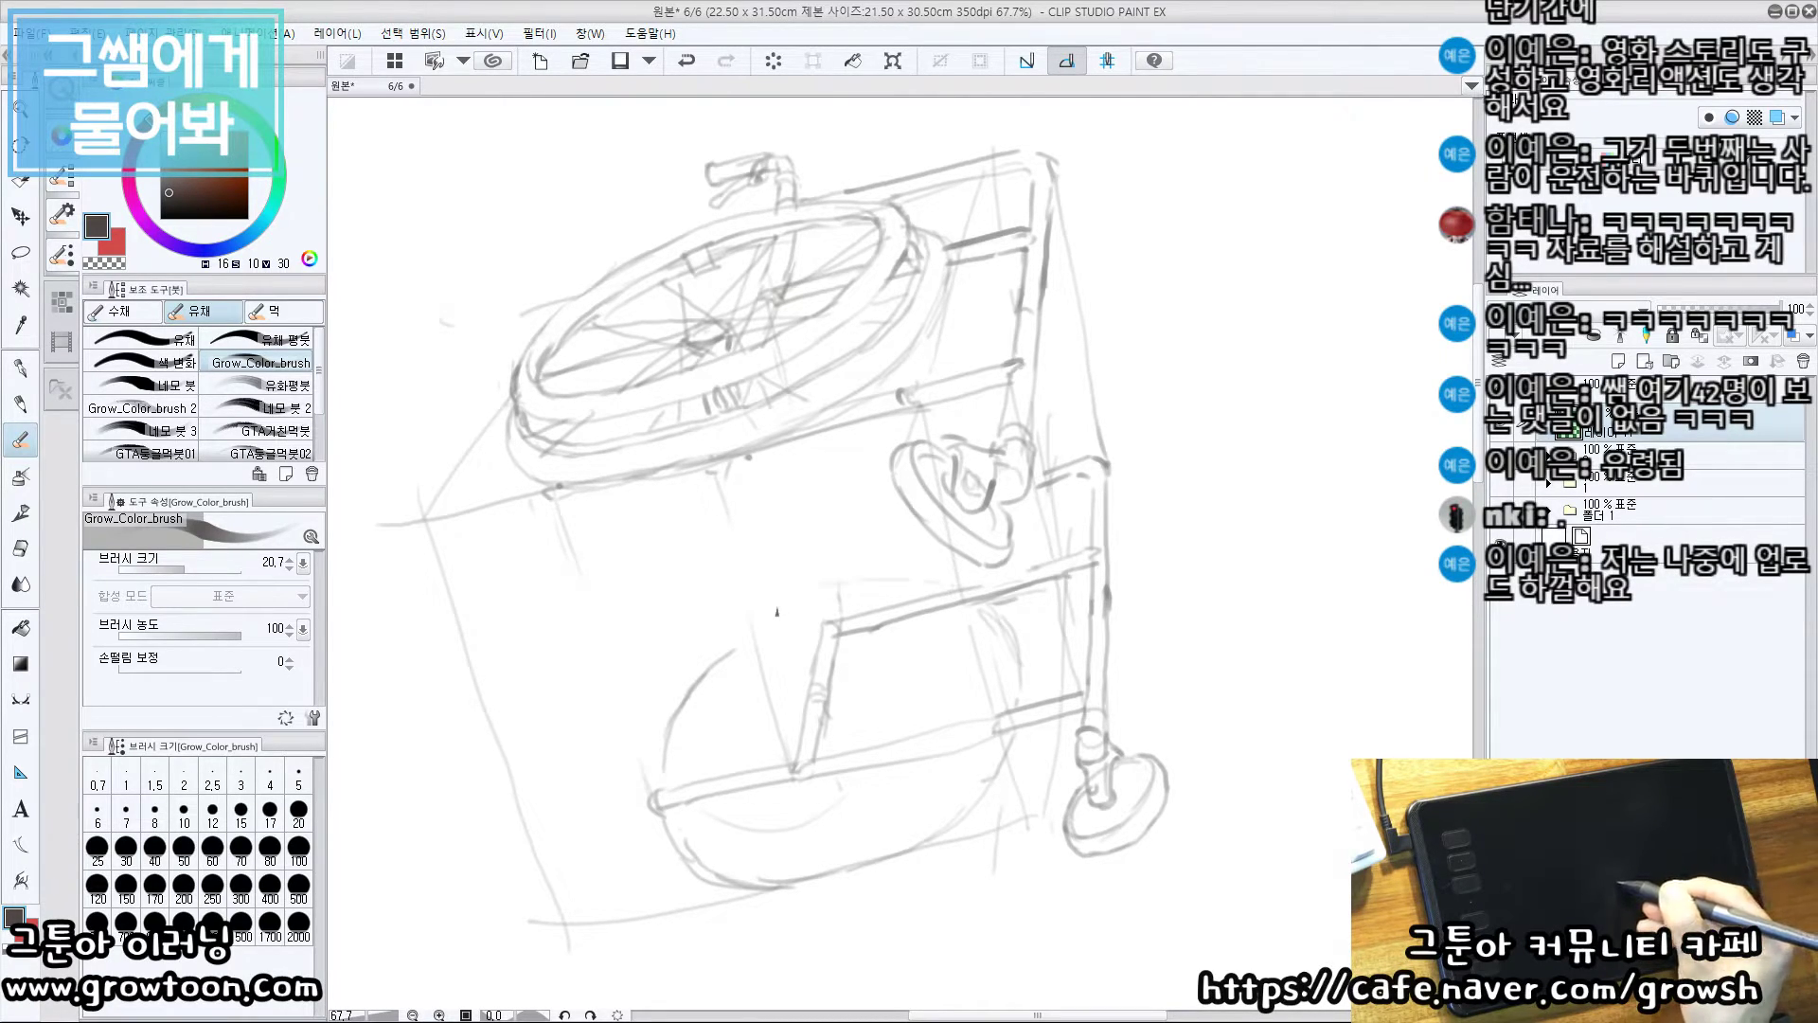
pyautogui.moveTo(670, 725); pyautogui.dragTo(667, 786)
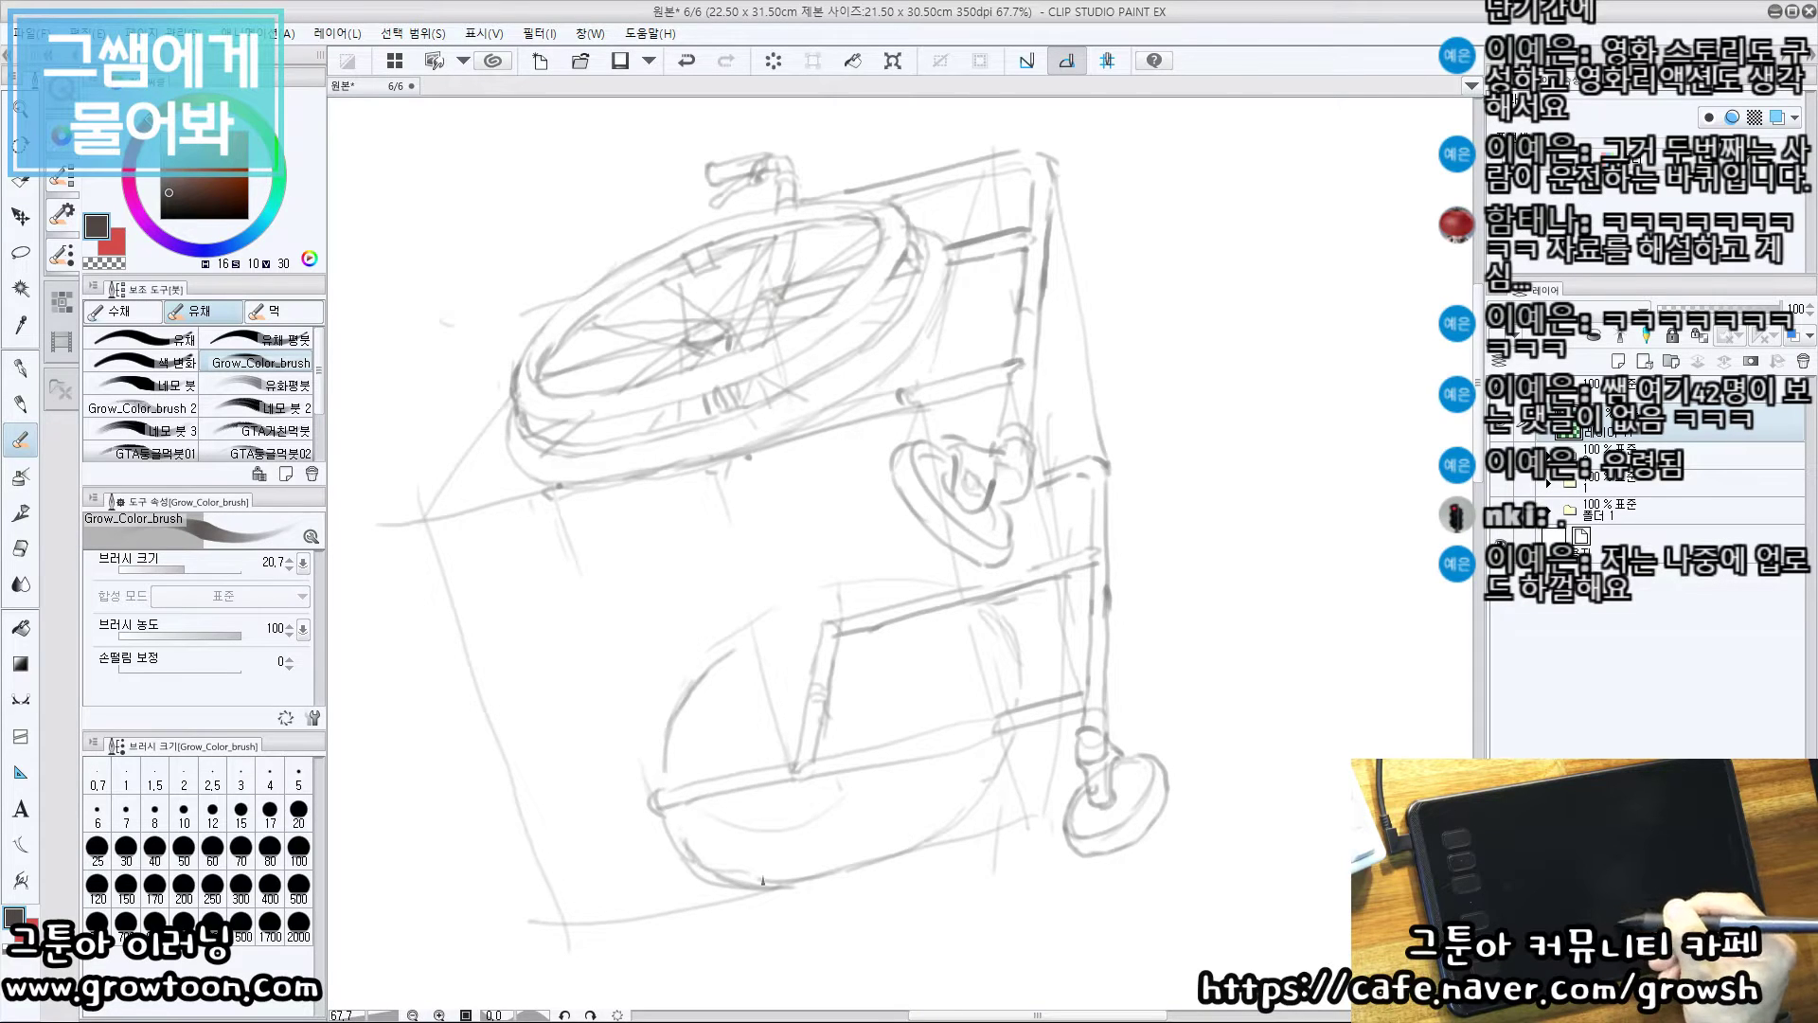
# Add the inner rim curve along the lower and outer edges of the second large wheel
pyautogui.scroll(1, 720, 862)
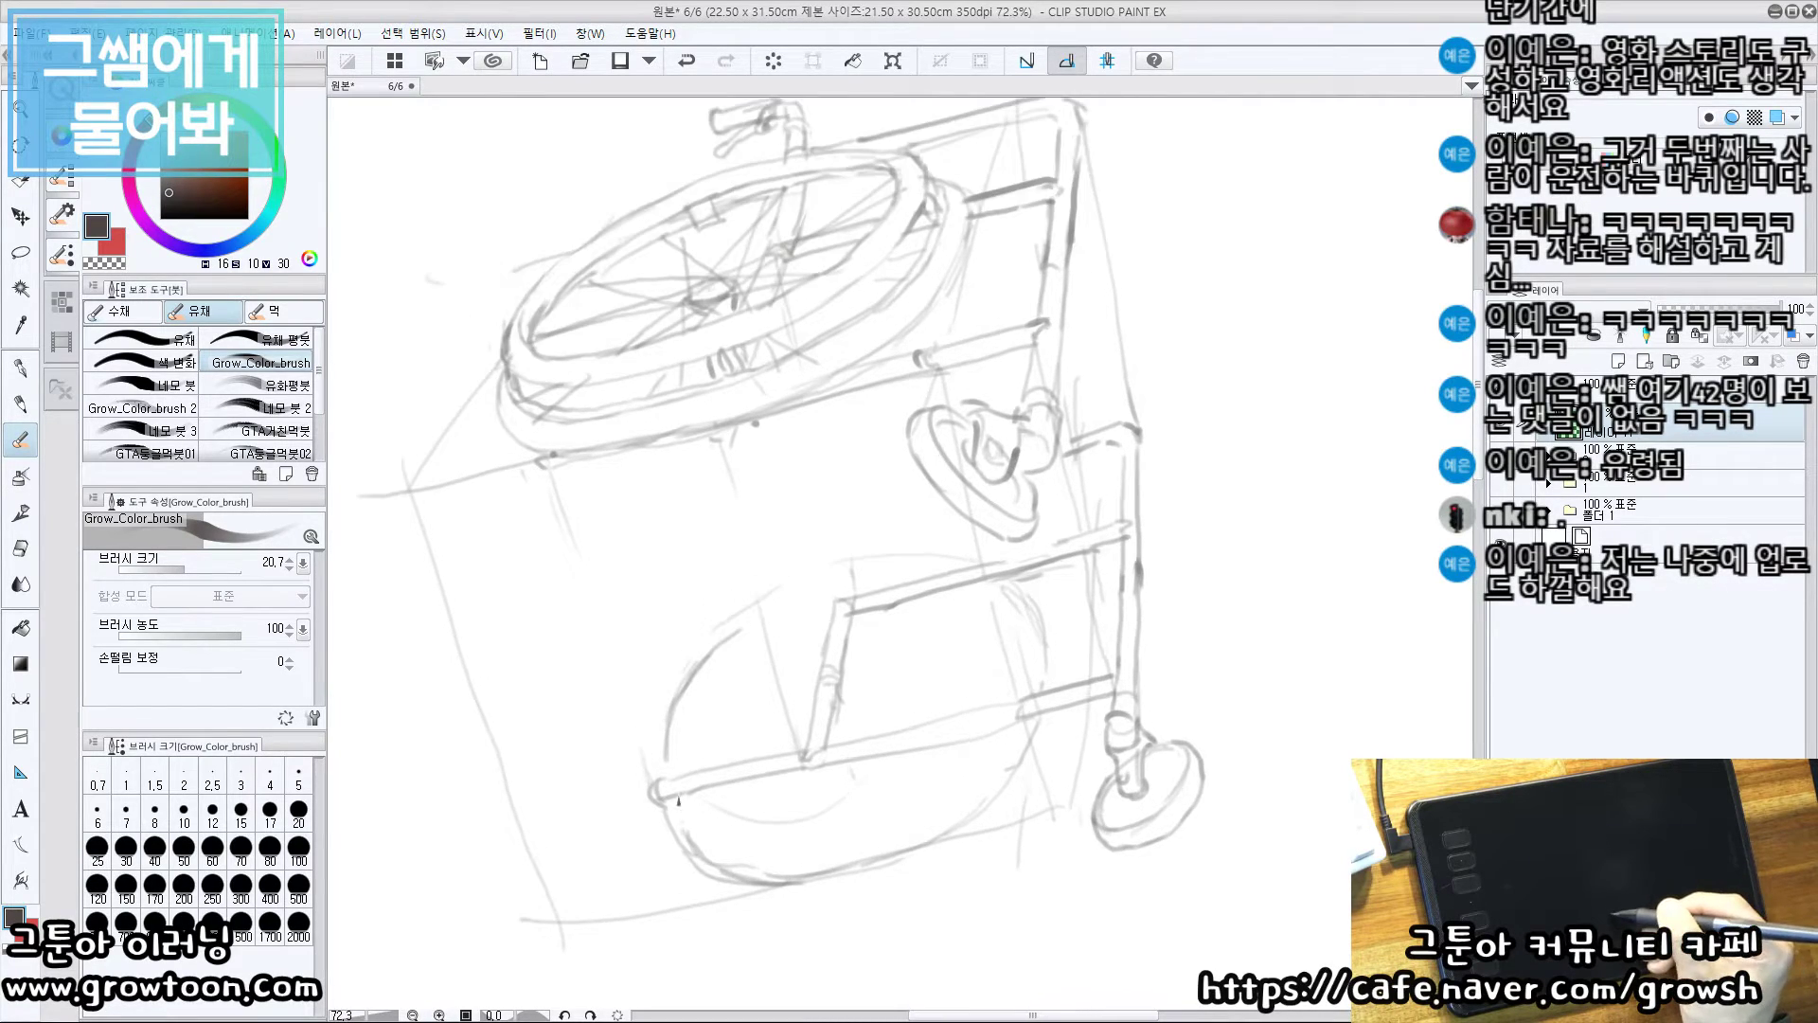
pyautogui.moveTo(677, 817)
pyautogui.mouseDown()
pyautogui.moveTo(727, 858)
pyautogui.moveTo(798, 861)
pyautogui.moveTo(764, 864)
pyautogui.moveTo(904, 826)
pyautogui.mouseUp()
pyautogui.hotkey('ctrl', 'z')
pyautogui.hotkey('ctrl', 'z')
pyautogui.moveTo(768, 846)
pyautogui.mouseDown()
pyautogui.moveTo(875, 826)
pyautogui.moveTo(945, 784)
pyautogui.mouseUp()
pyautogui.hotkey('ctrl', 'z')
pyautogui.moveTo(864, 832)
pyautogui.mouseDown()
pyautogui.moveTo(978, 776)
pyautogui.moveTo(958, 788)
pyautogui.moveTo(992, 746)
pyautogui.moveTo(1027, 633)
pyautogui.mouseUp()
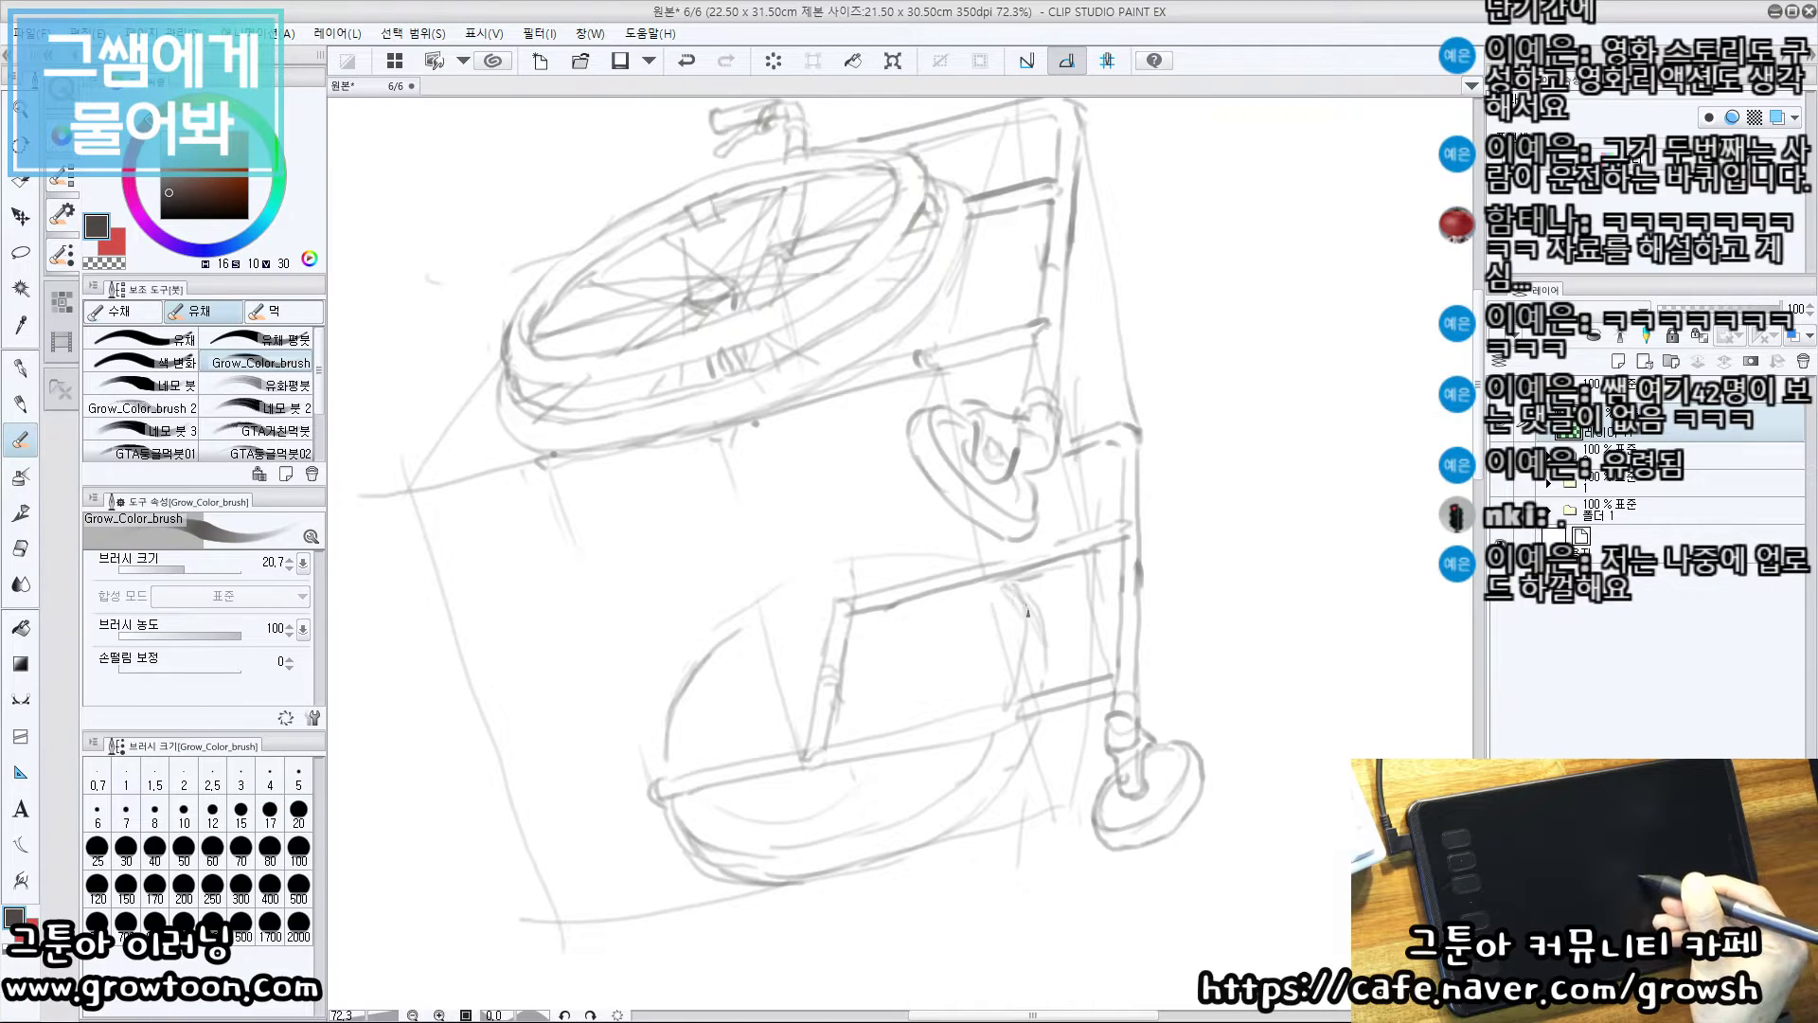
# Draw a small round hub fitting on the short upright post inside the second large wheel
pyautogui.moveTo(941, 718); pyautogui.dragTo(881, 744)
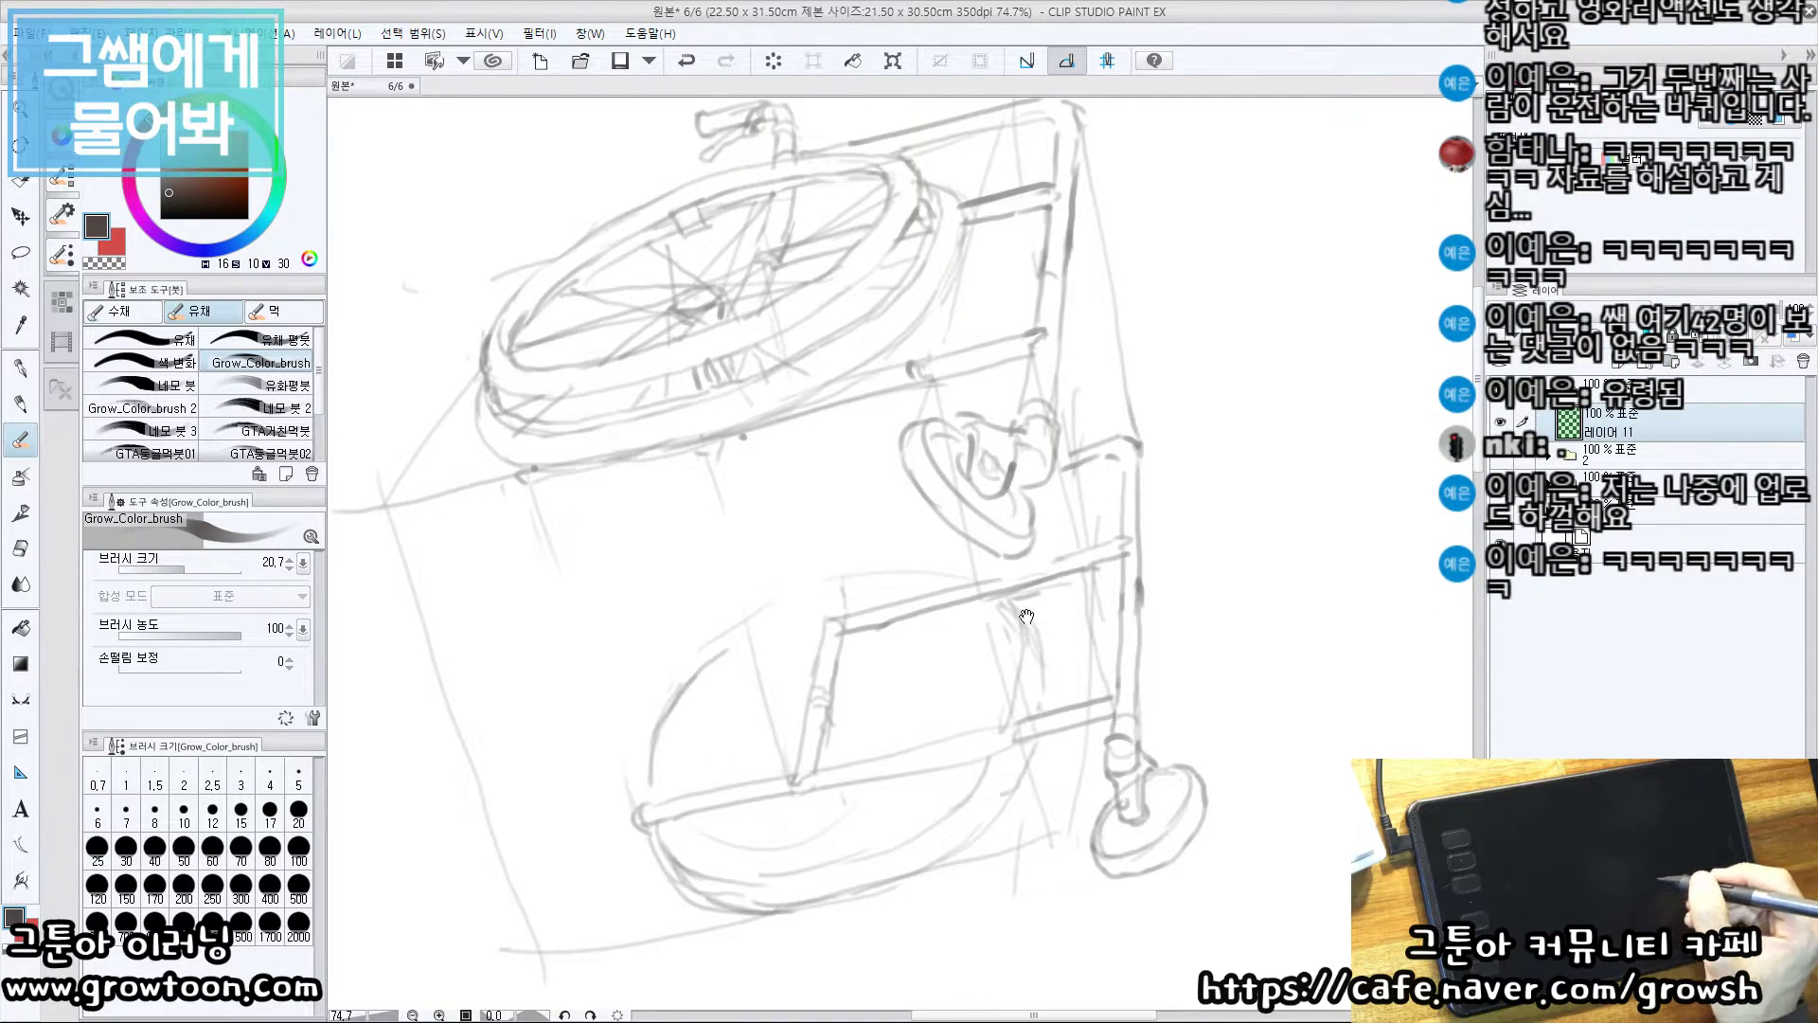
pyautogui.moveTo(861, 739); pyautogui.dragTo(885, 745)
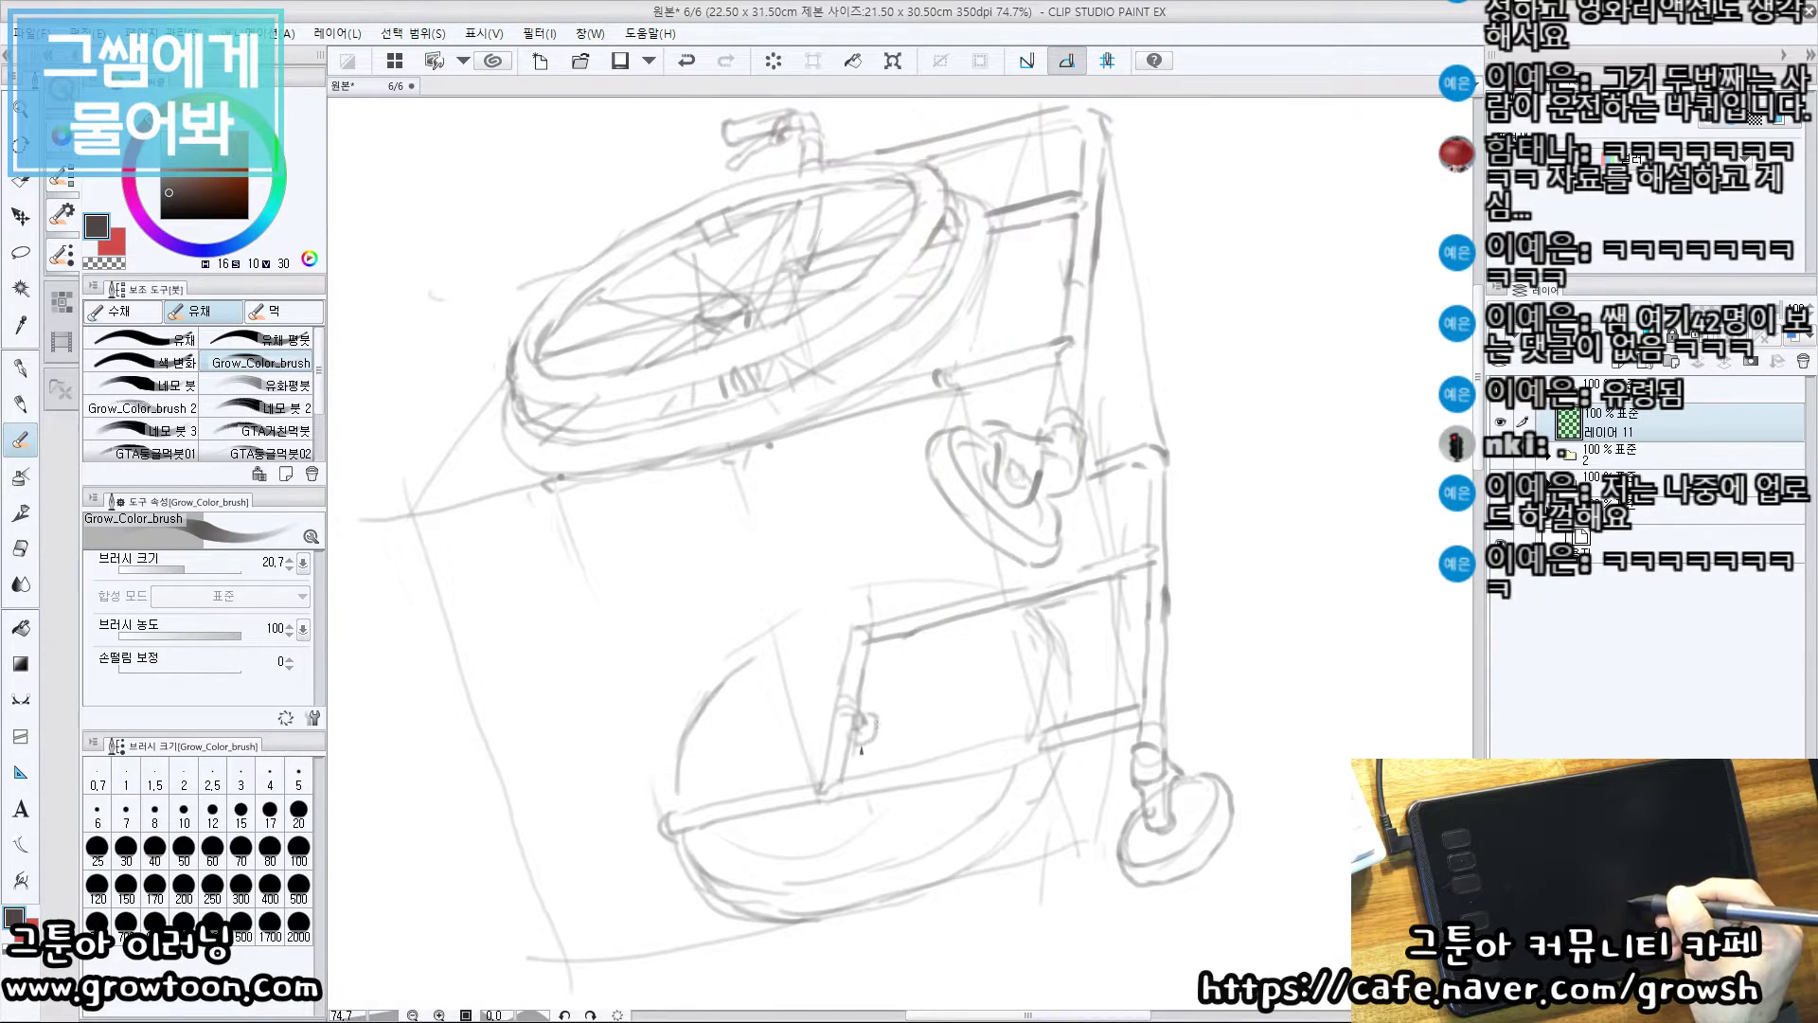
pyautogui.moveTo(855, 759); pyautogui.dragTo(870, 731)
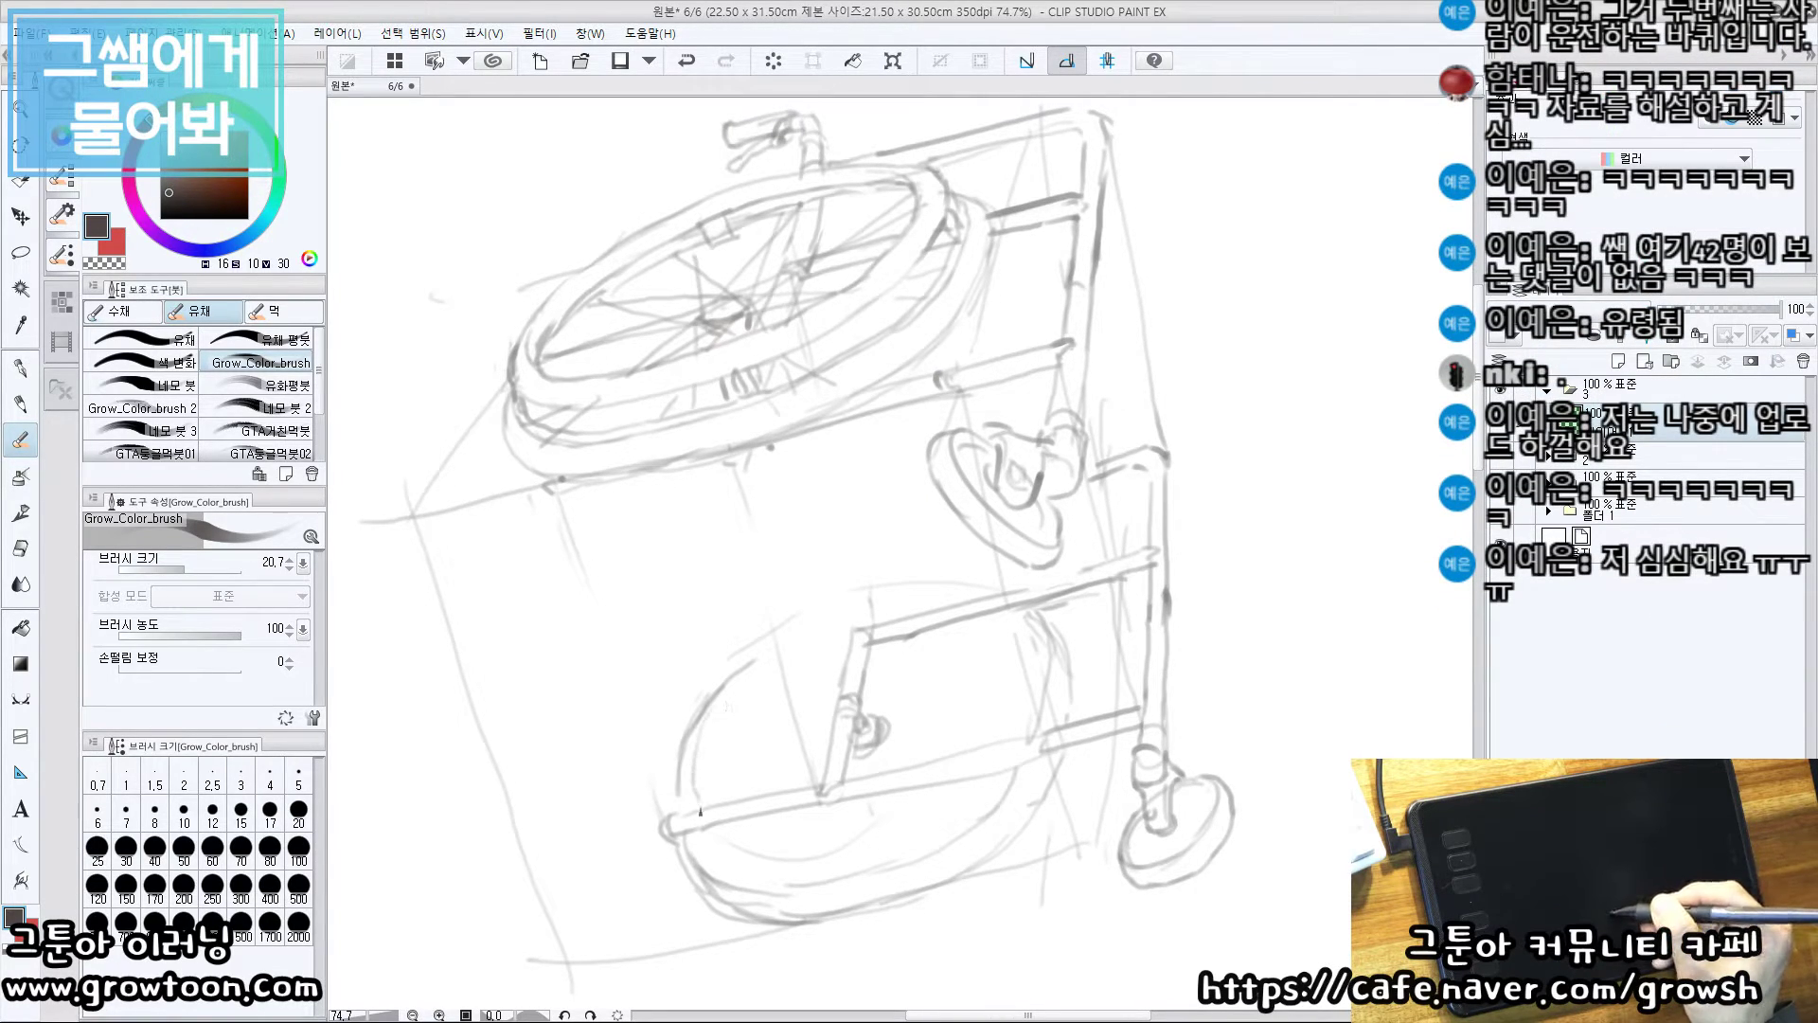
pyautogui.moveTo(758, 835); pyautogui.dragTo(765, 831)
pyautogui.moveTo(881, 625); pyautogui.dragTo(885, 653)
pyautogui.moveTo(829, 379)
pyautogui.mouseDown()
pyautogui.moveTo(787, 470)
pyautogui.moveTo(736, 375)
pyautogui.mouseUp()
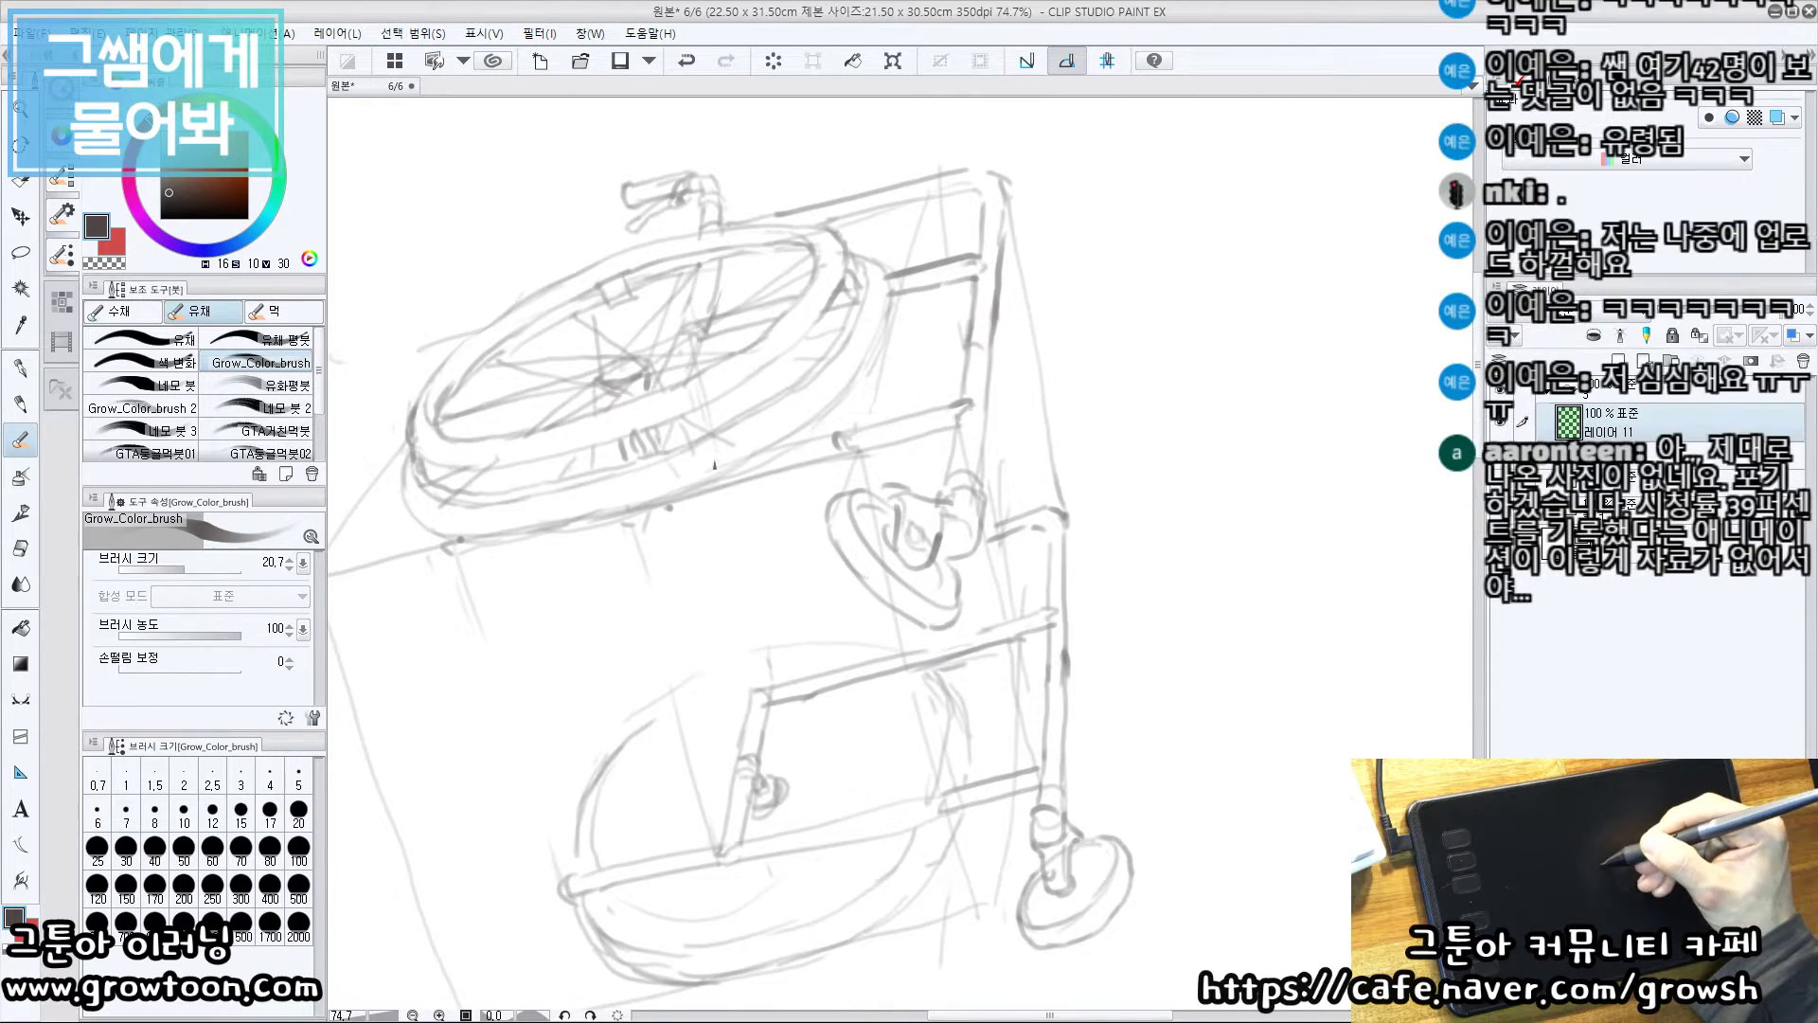
# Draw a bent line from beneath the first large wheel down to the upright post's top as the seat edge
pyautogui.moveTo(725, 520); pyautogui.dragTo(755, 680)
pyautogui.hotkey('ctrl', 'z')
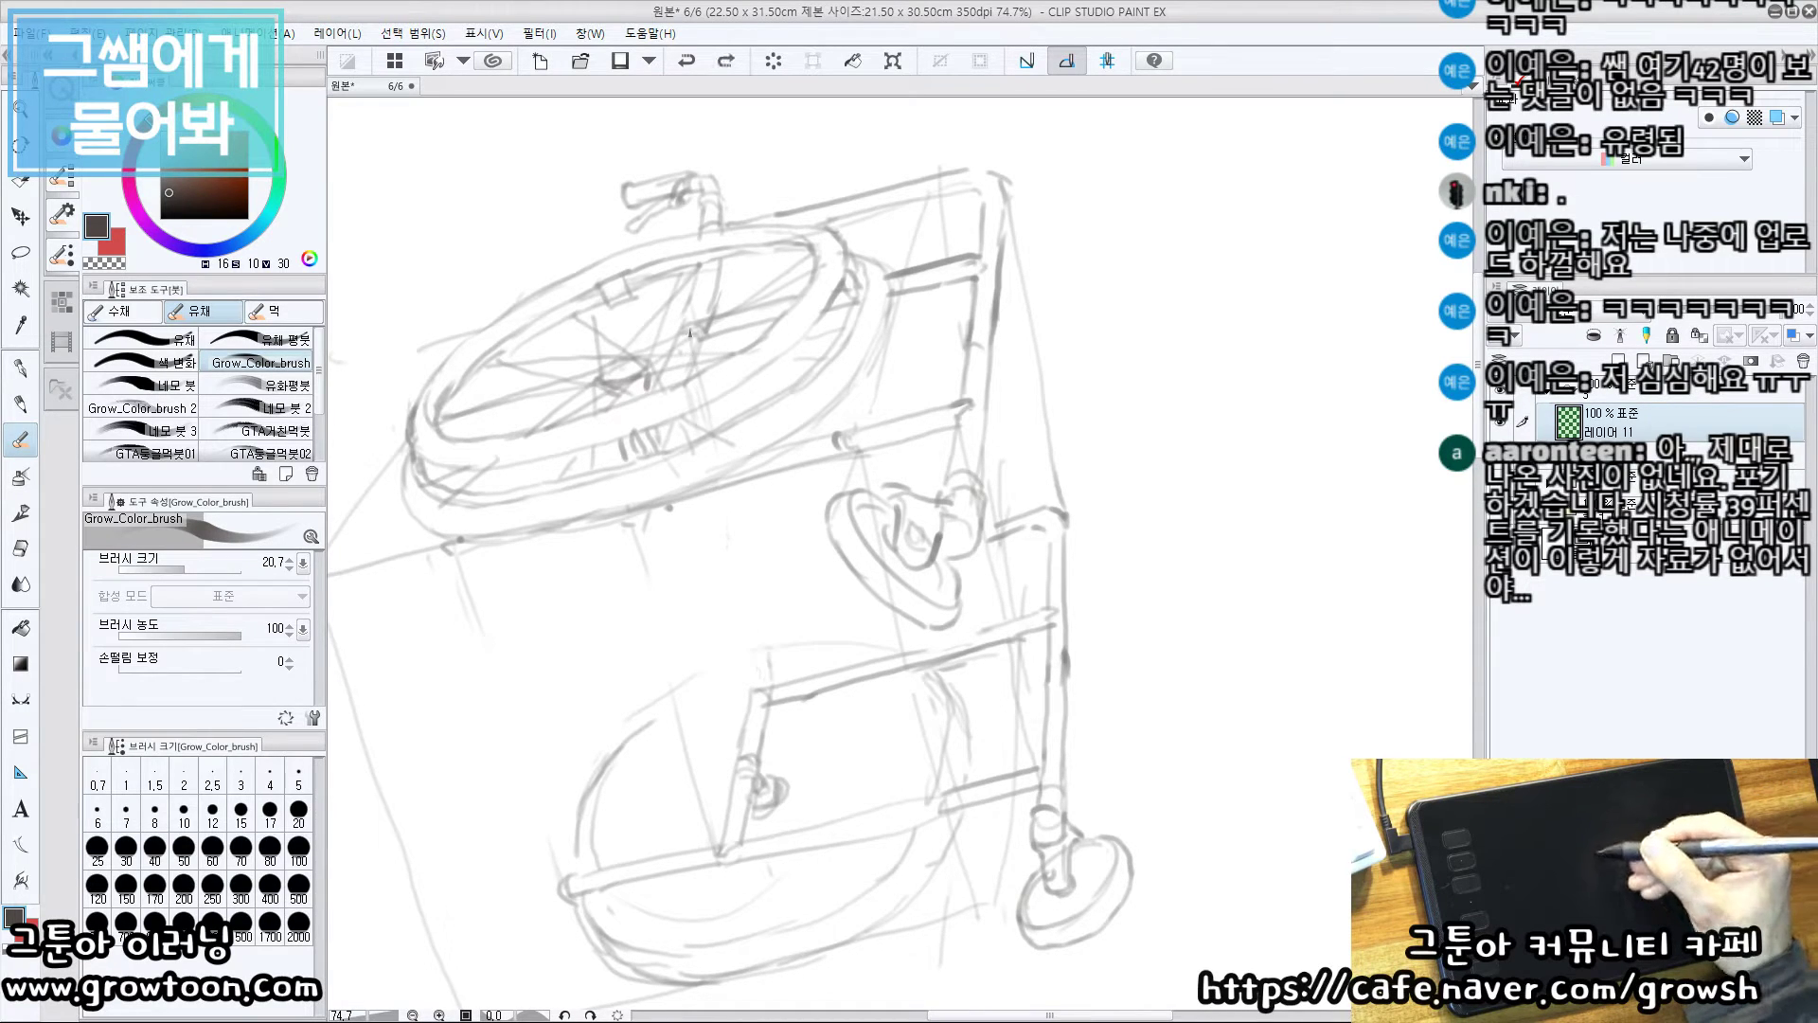
pyautogui.moveTo(711, 493); pyautogui.dragTo(756, 688)
pyautogui.moveTo(852, 585); pyautogui.dragTo(854, 593)
pyautogui.hotkey('ctrl', 'z')
pyautogui.moveTo(690, 518)
pyautogui.mouseDown()
pyautogui.moveTo(715, 638)
pyautogui.moveTo(760, 700)
pyautogui.mouseUp()
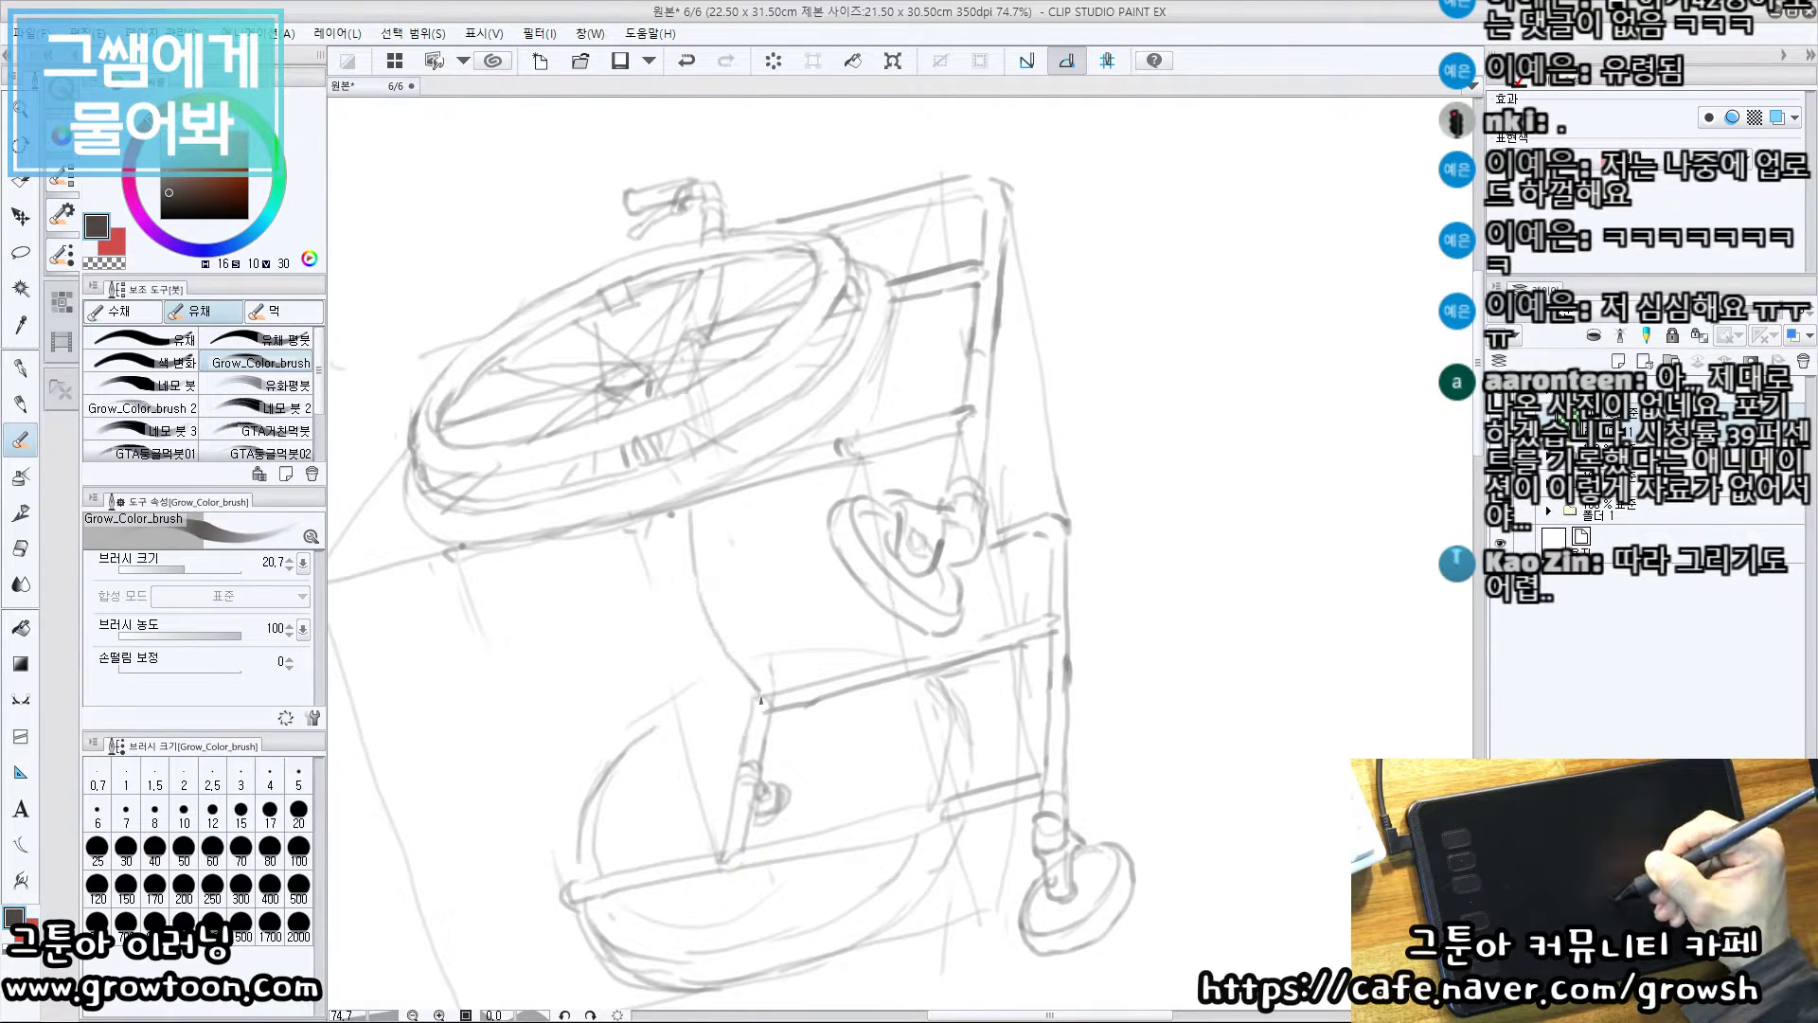
pyautogui.moveTo(696, 572); pyautogui.dragTo(683, 518)
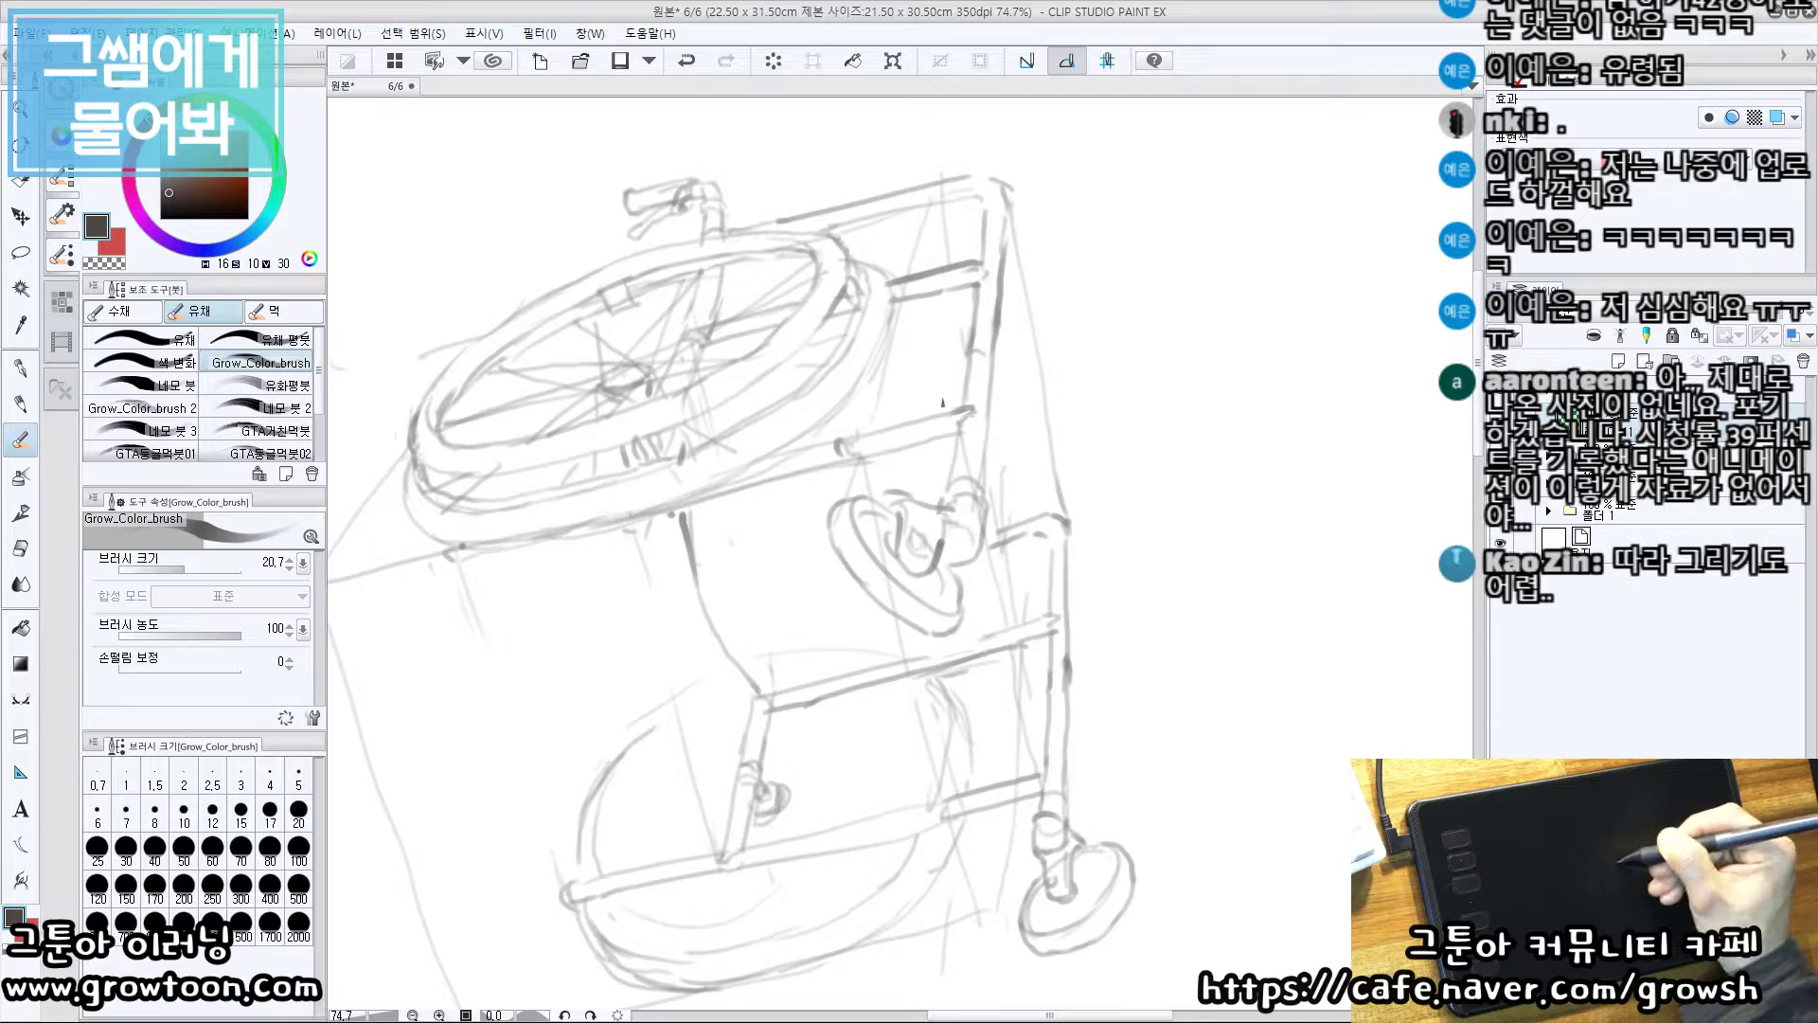
# Draw a matching curved line from the upper frame's vertical tube down to the lower frame's vertical tube
pyautogui.moveTo(973, 293); pyautogui.dragTo(966, 351)
pyautogui.moveTo(993, 452)
pyautogui.mouseDown()
pyautogui.moveTo(993, 468)
pyautogui.moveTo(1064, 420)
pyautogui.mouseUp()
pyautogui.hotkey('ctrl', 'z')
pyautogui.moveTo(970, 356)
pyautogui.mouseDown()
pyautogui.moveTo(1031, 587)
pyautogui.moveTo(980, 514)
pyautogui.mouseUp()
# Erase the curved line running from the upper frame's vertical tube past the small wheel to the lower frame
pyautogui.press('e')
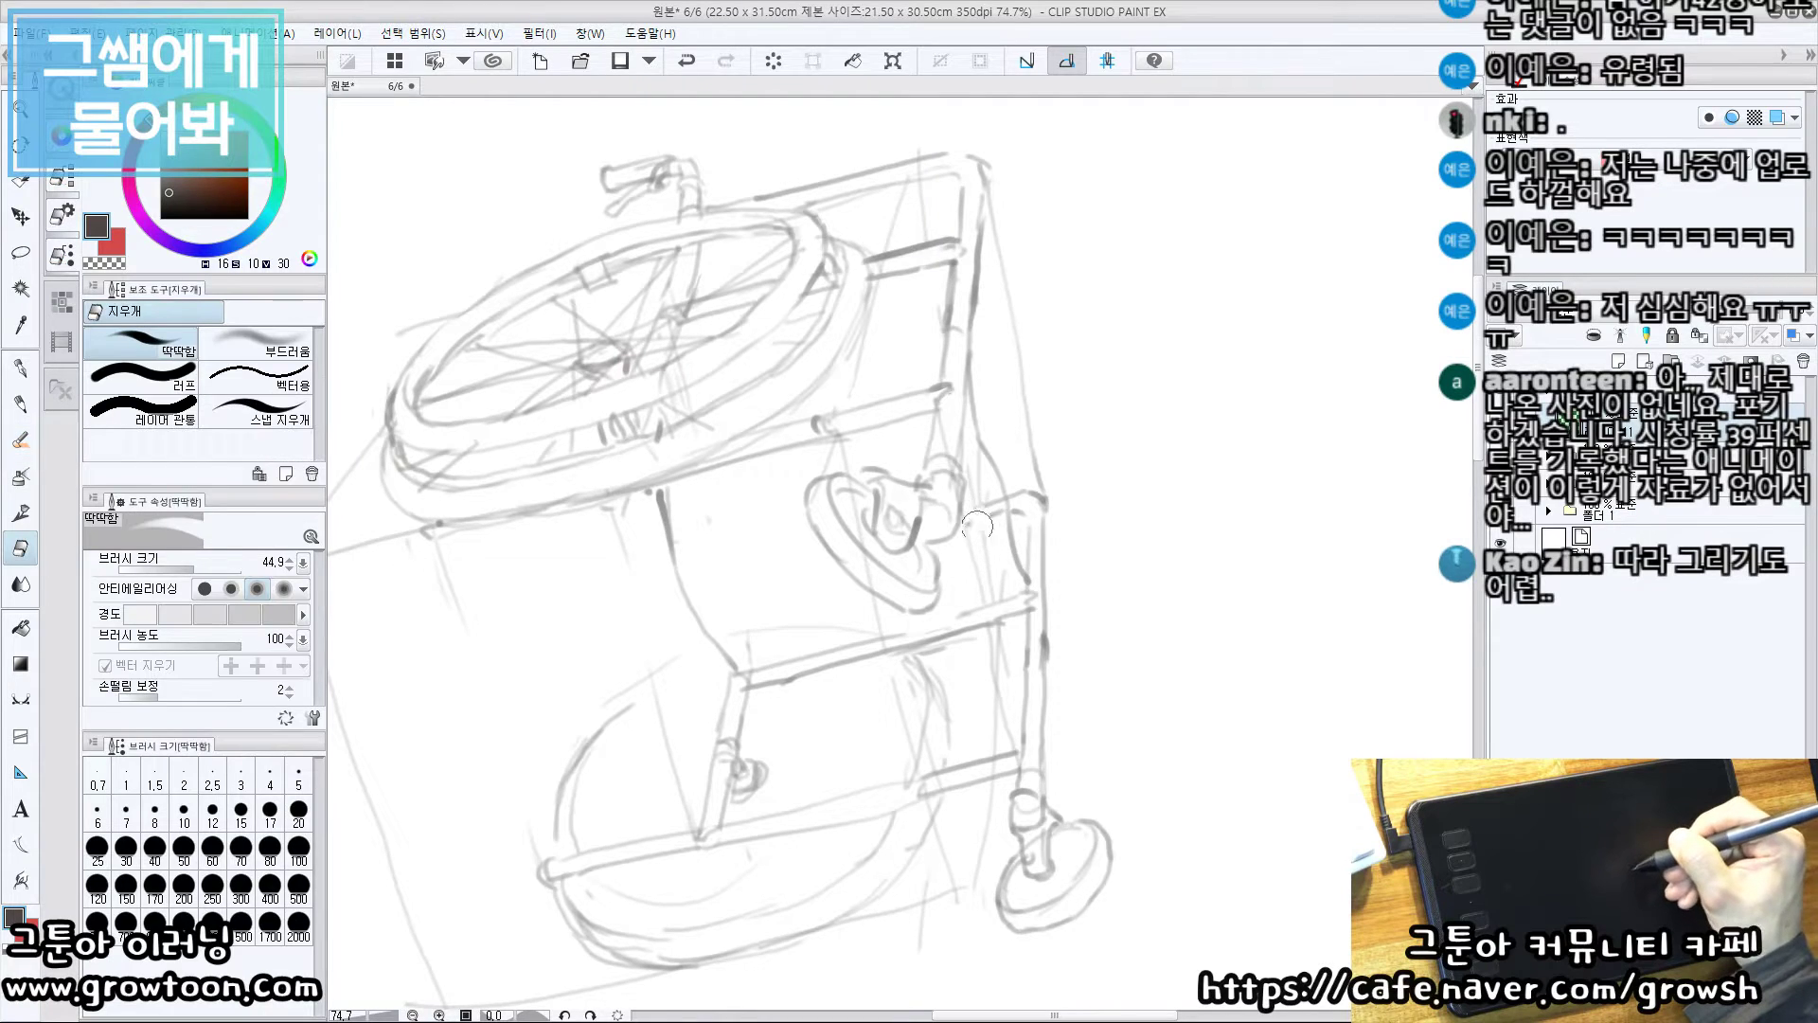
pyautogui.scroll(-1, 952, 583)
pyautogui.moveTo(951, 583); pyautogui.dragTo(976, 543)
pyautogui.scroll(2, 1018, 506)
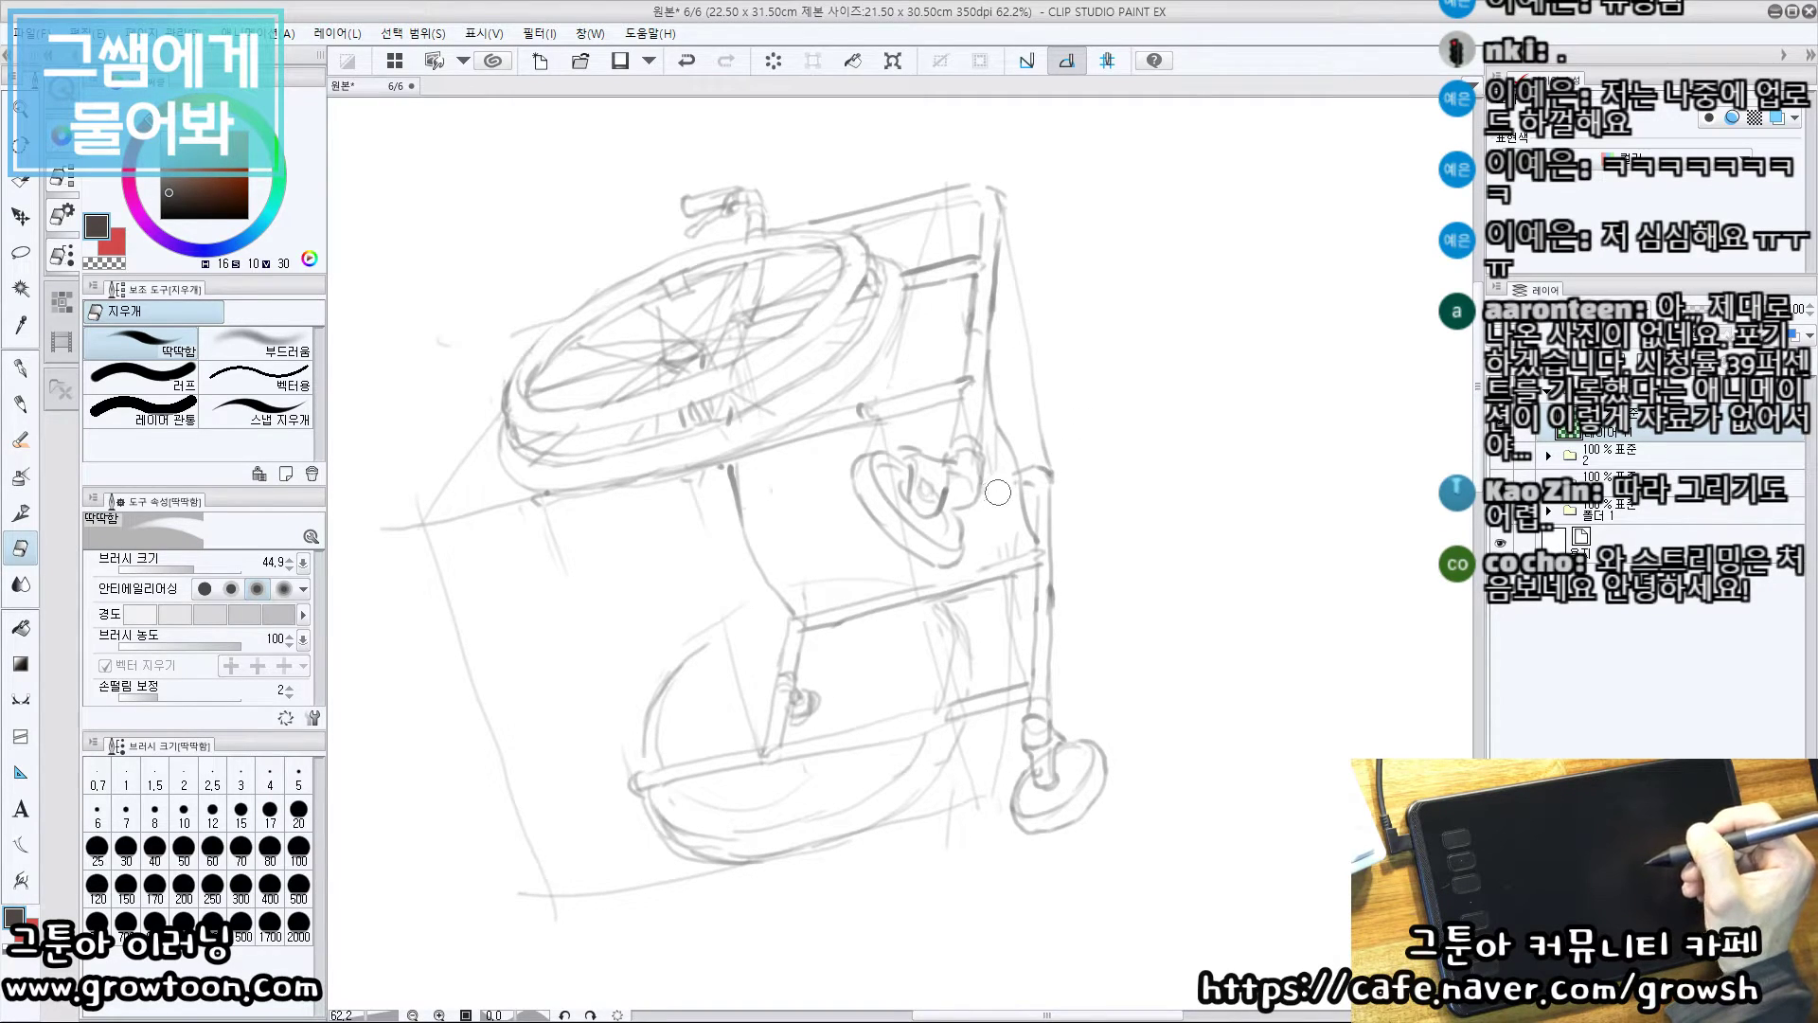
pyautogui.moveTo(1002, 505)
pyautogui.mouseDown()
pyautogui.moveTo(926, 507)
pyautogui.moveTo(984, 511)
pyautogui.mouseUp()
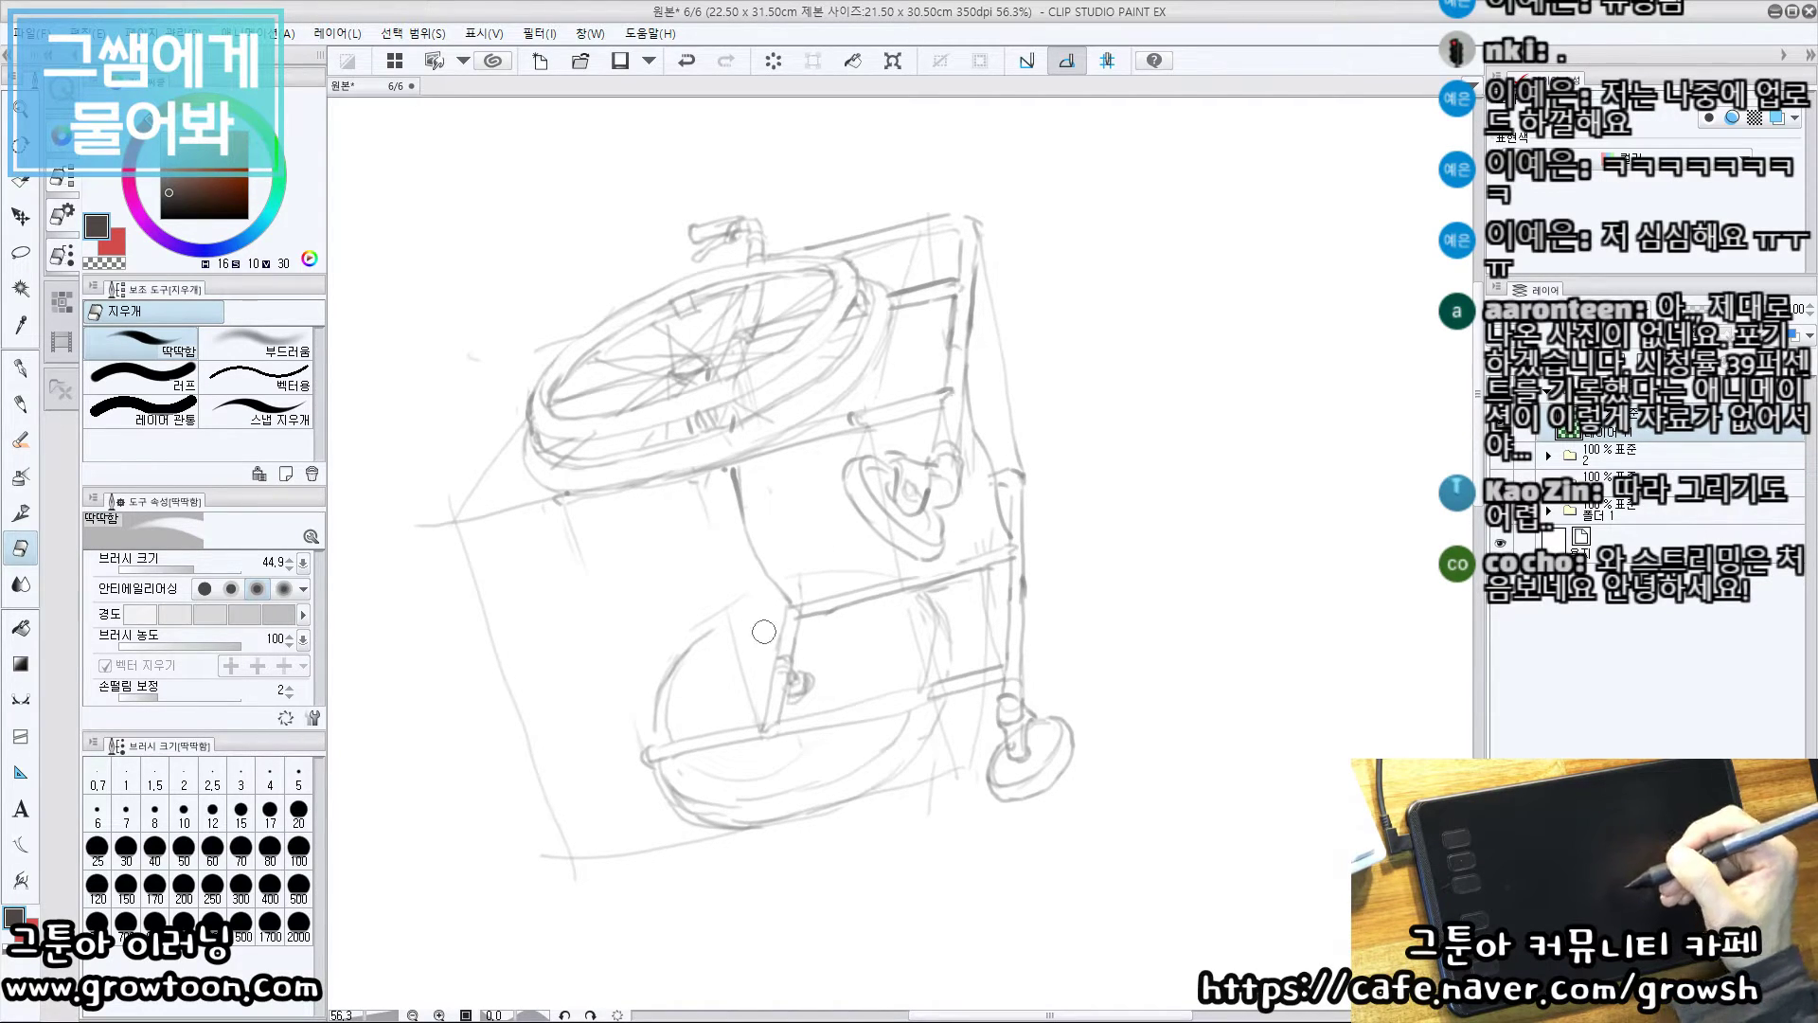
pyautogui.moveTo(939, 444)
pyautogui.mouseDown()
pyautogui.moveTo(890, 467)
pyautogui.moveTo(883, 512)
pyautogui.mouseUp()
pyautogui.moveTo(884, 516)
pyautogui.mouseDown()
pyautogui.moveTo(933, 516)
pyautogui.moveTo(920, 437)
pyautogui.mouseUp()
pyautogui.press('b')
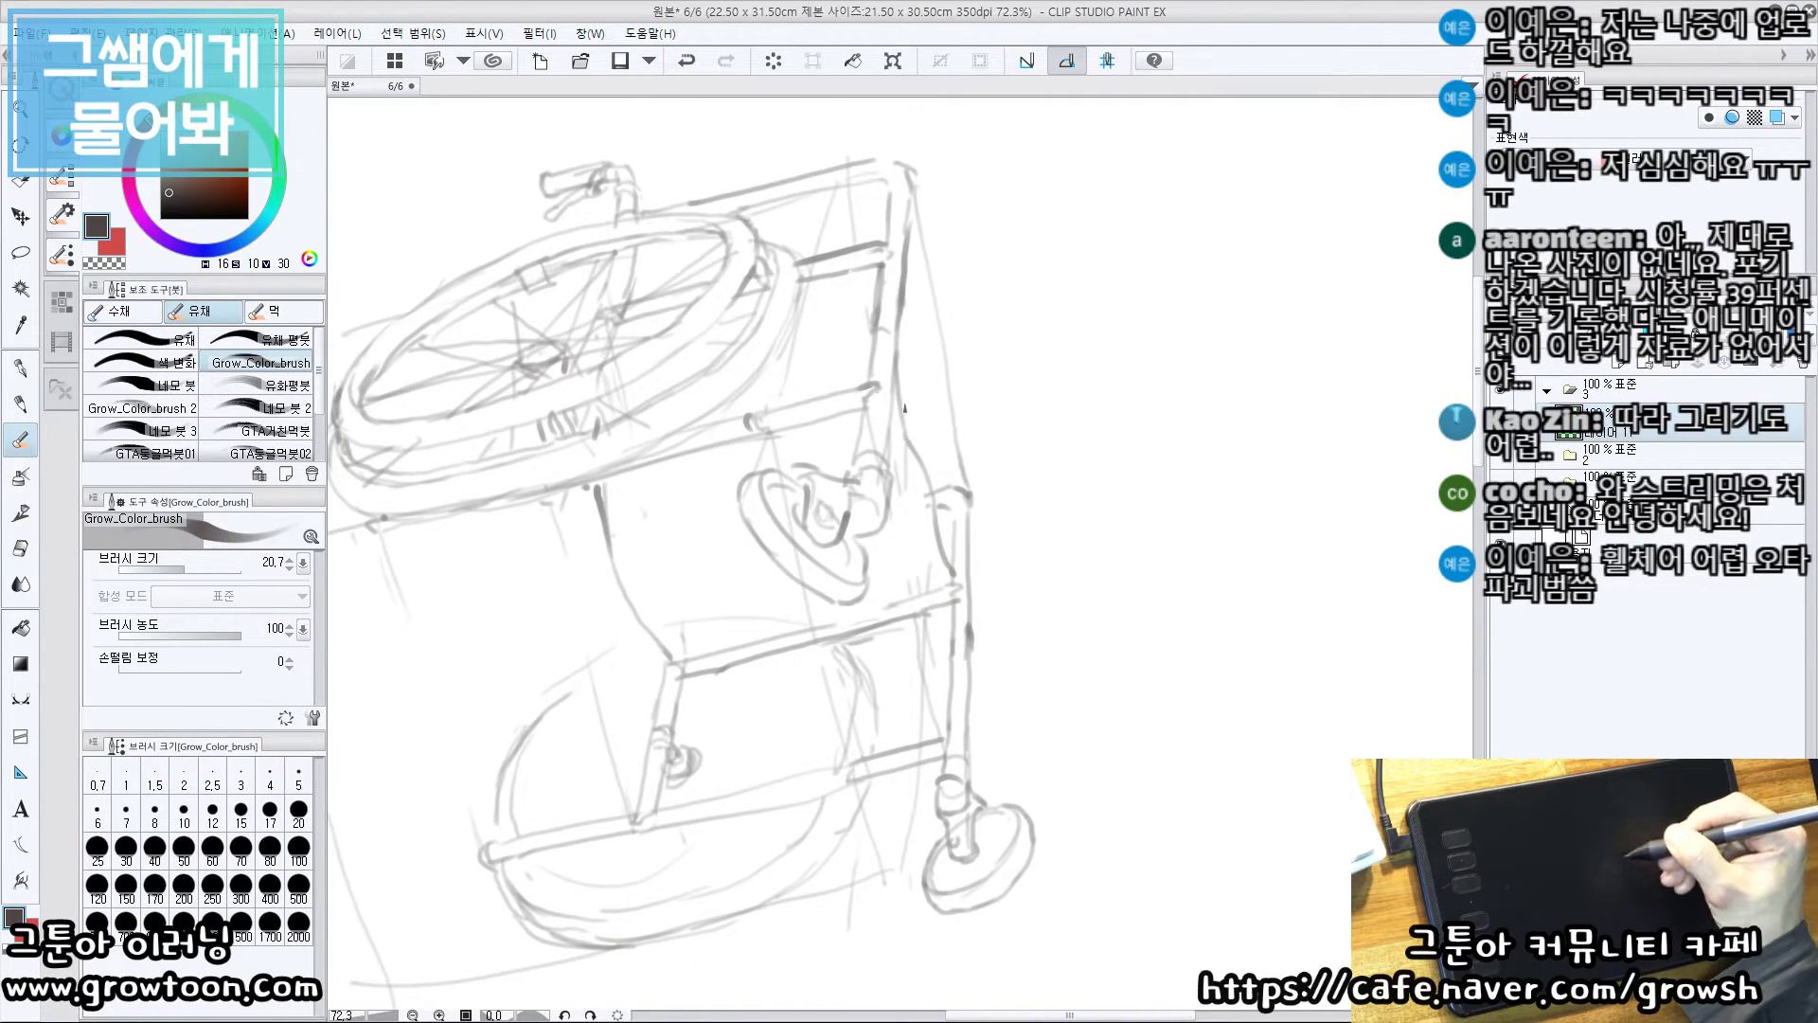
# Draw light vertical guide lines in the empty space beside the upper frame's vertical tube
pyautogui.hotkey('ctrl', 'z')
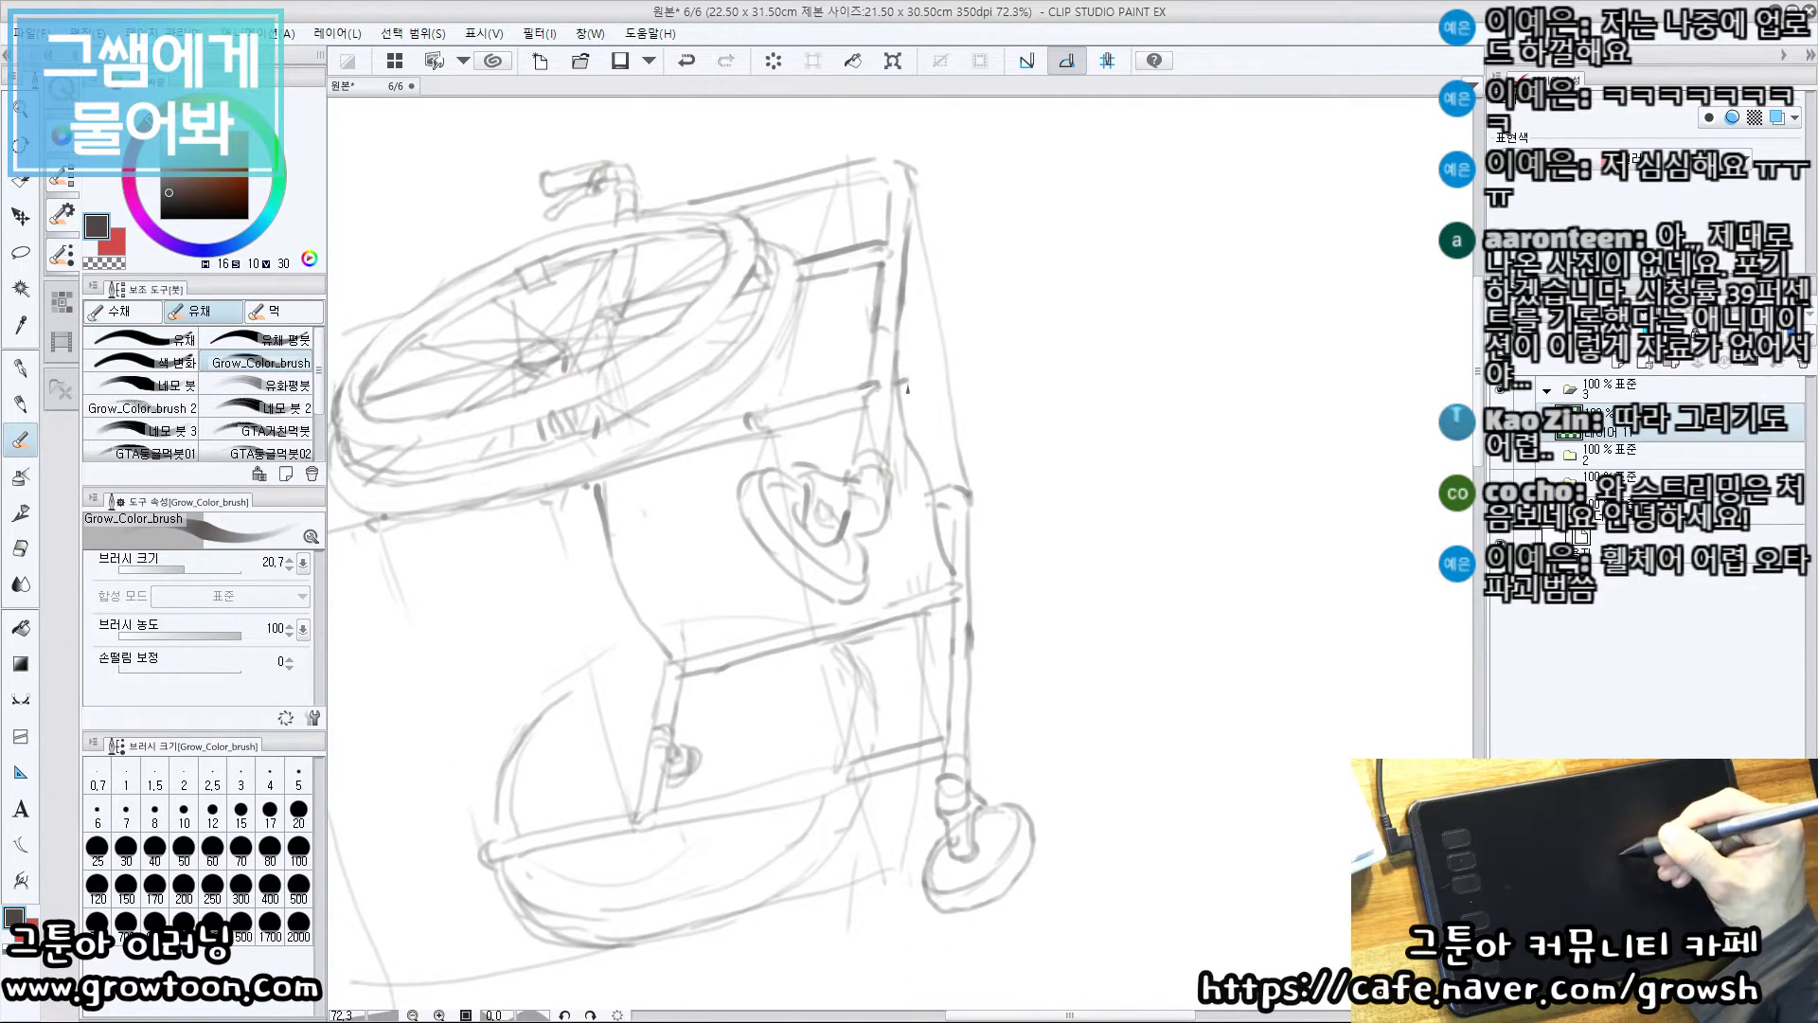
pyautogui.moveTo(950, 278); pyautogui.dragTo(941, 540)
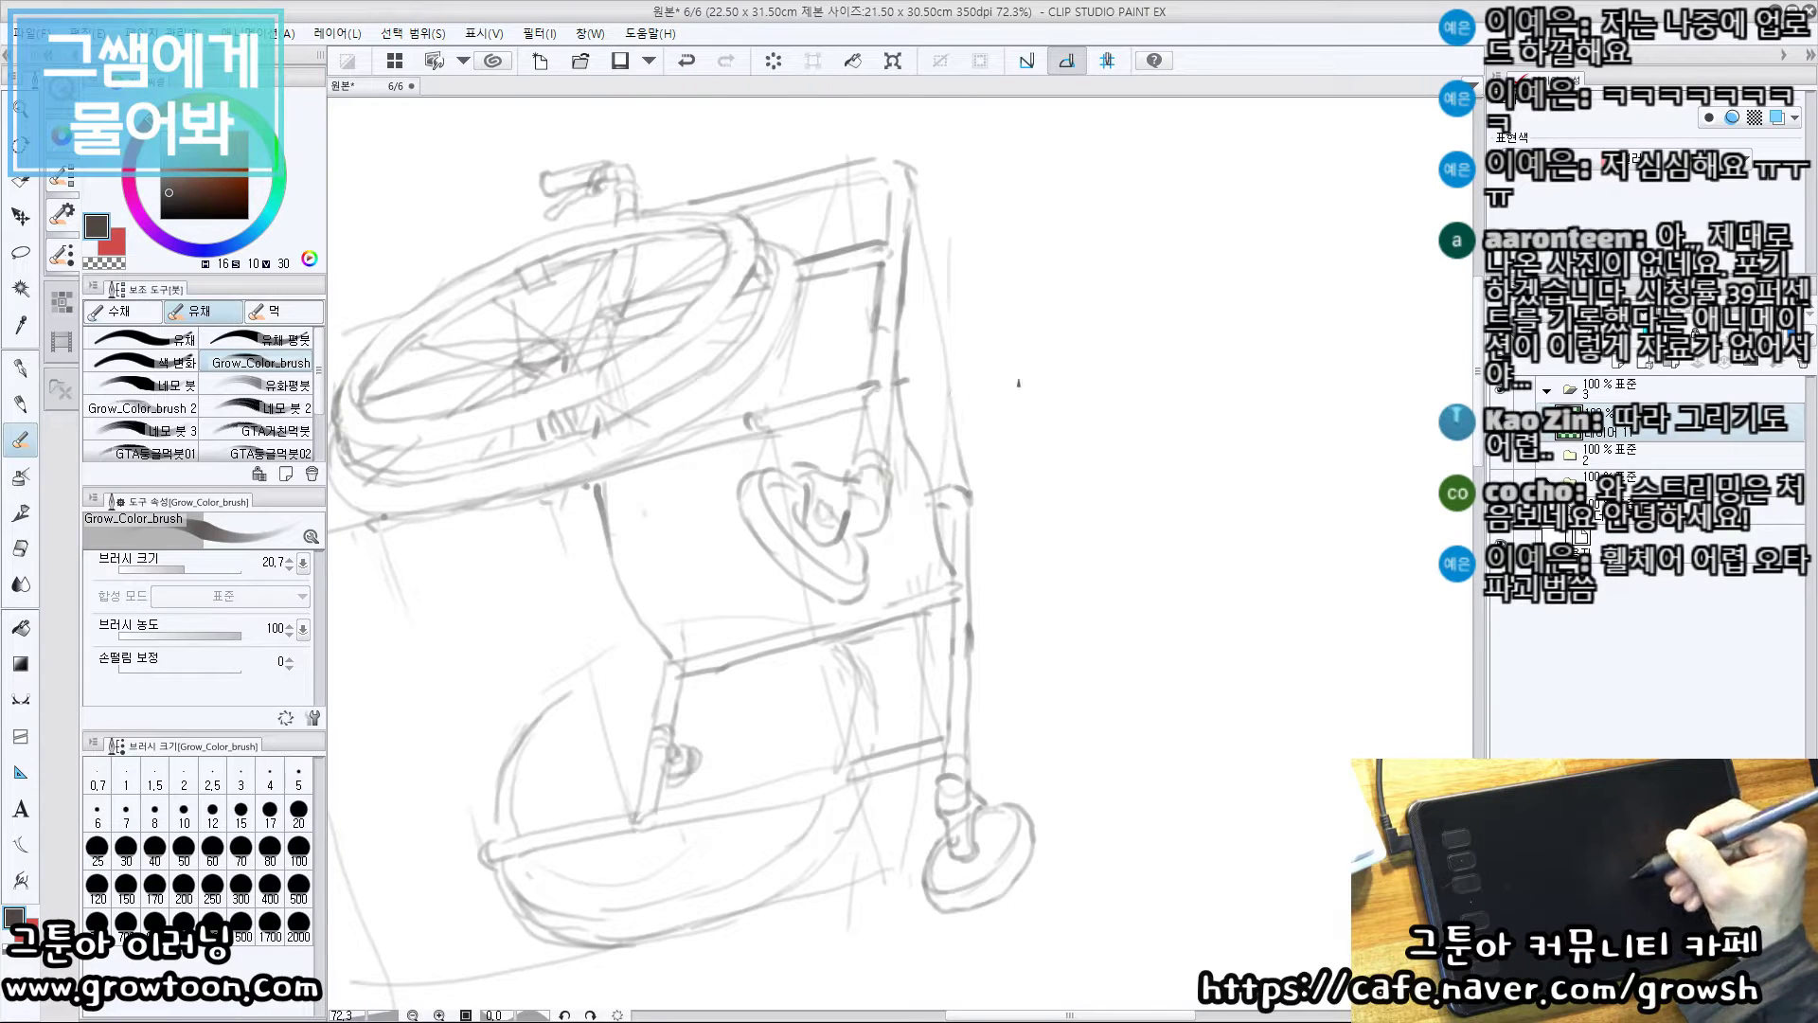
pyautogui.hotkey('ctrl', 'z')
pyautogui.moveTo(1047, 223); pyautogui.dragTo(1064, 488)
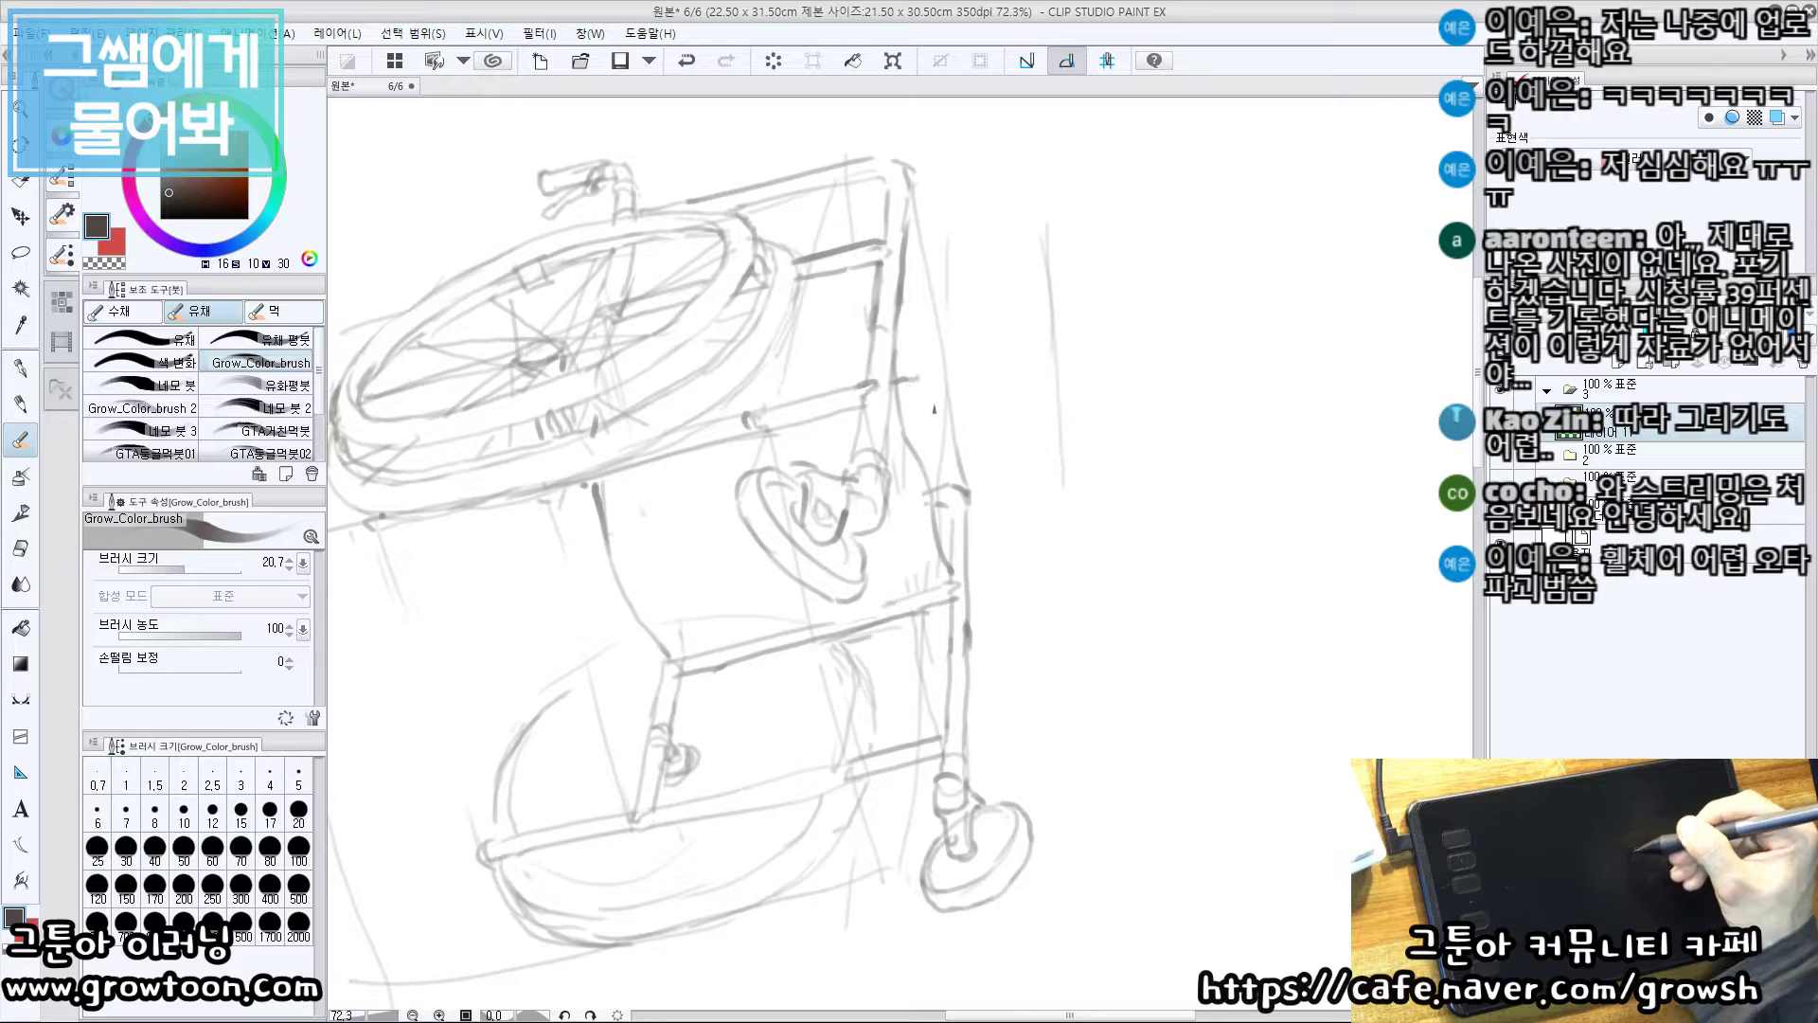
# Try to sketch a sloping leg-rest tube from the upper frame's lower crossbar down past the lower frame's vertical tube
pyautogui.moveTo(919, 385); pyautogui.dragTo(1008, 663)
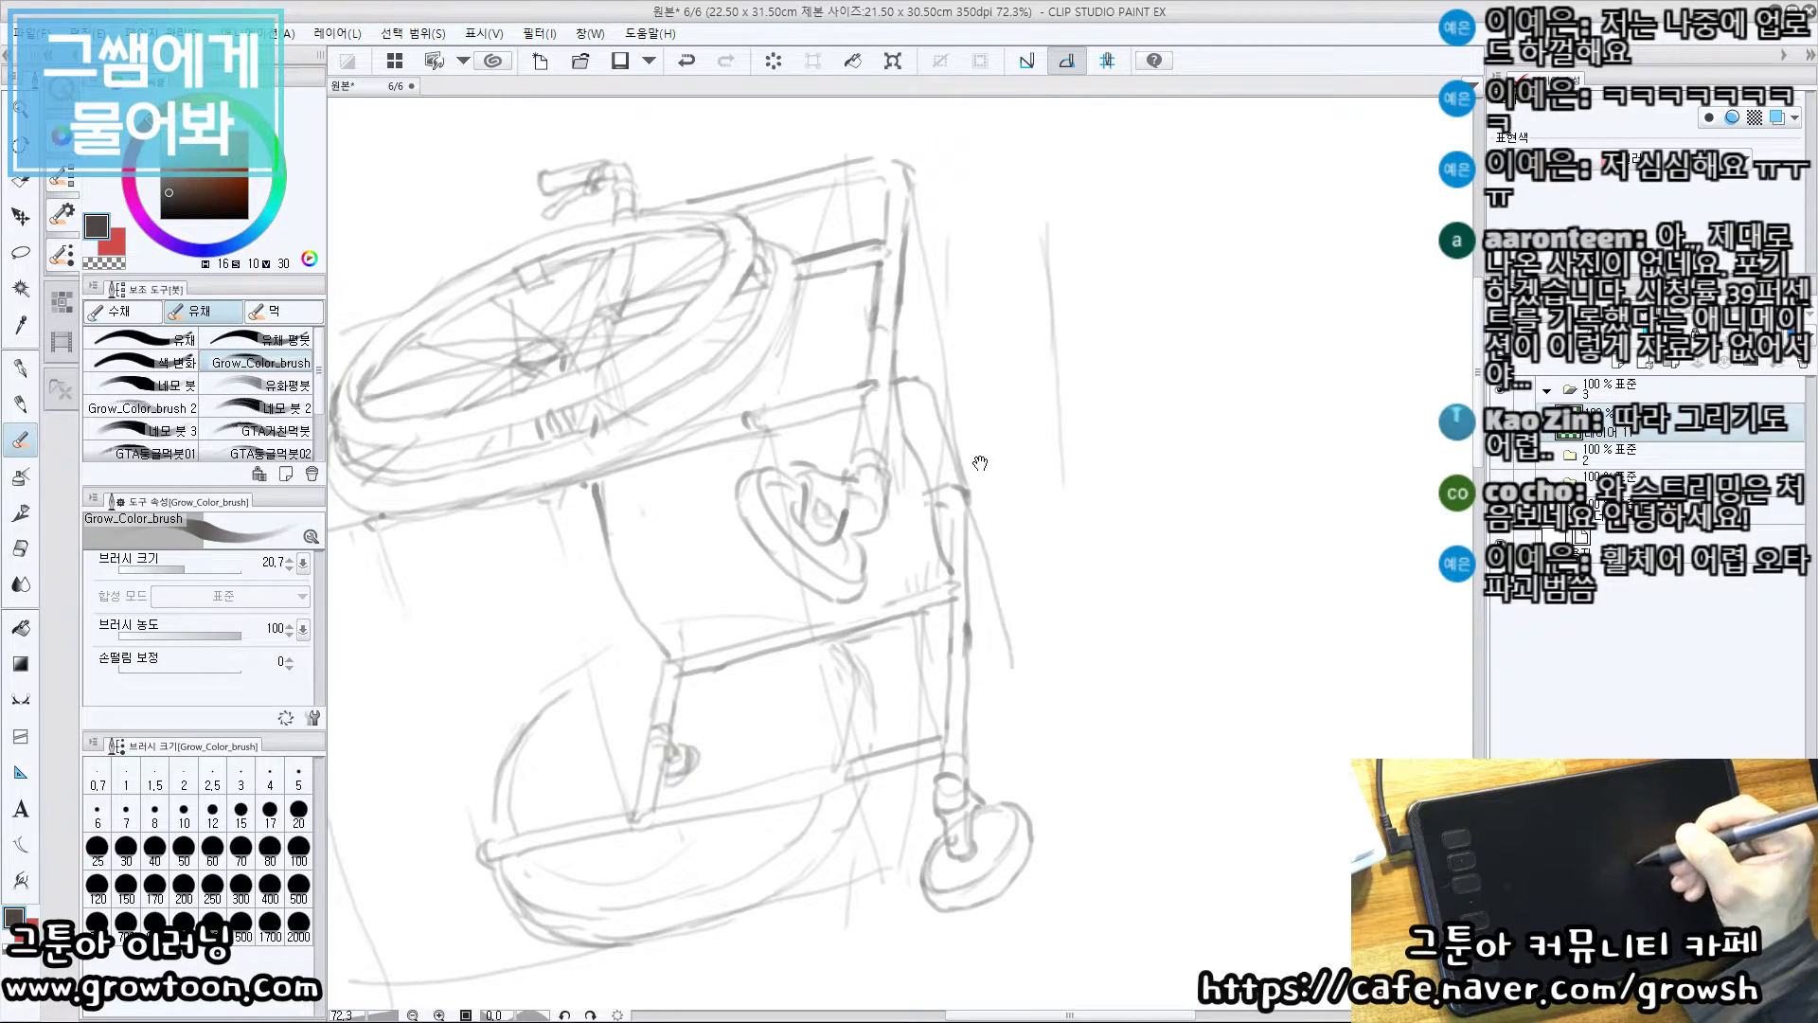
pyautogui.moveTo(981, 465); pyautogui.dragTo(990, 446)
pyautogui.moveTo(916, 383); pyautogui.dragTo(996, 640)
pyautogui.press('e')
pyautogui.moveTo(963, 474)
pyautogui.mouseDown()
pyautogui.moveTo(990, 578)
pyautogui.moveTo(966, 545)
pyautogui.mouseUp()
pyautogui.press('b')
pyautogui.moveTo(981, 650); pyautogui.dragTo(964, 561)
pyautogui.hotkey('ctrl', 'z')
# Try to extend the leg-rest tube with longer sloping lines and clean up its overlap with the lower frame
pyautogui.moveTo(980, 473)
pyautogui.mouseDown()
pyautogui.moveTo(1056, 623)
pyautogui.moveTo(998, 481)
pyautogui.moveTo(1044, 594)
pyautogui.mouseUp()
pyautogui.hotkey('ctrl', 'z')
pyautogui.moveTo(1043, 598)
pyautogui.mouseDown()
pyautogui.moveTo(1032, 561)
pyautogui.moveTo(1073, 710)
pyautogui.mouseUp()
pyautogui.moveTo(969, 471)
pyautogui.mouseDown()
pyautogui.moveTo(1047, 559)
pyautogui.moveTo(1105, 767)
pyautogui.mouseUp()
pyautogui.press('e')
pyautogui.press('b')
pyautogui.moveTo(1008, 488); pyautogui.dragTo(1067, 701)
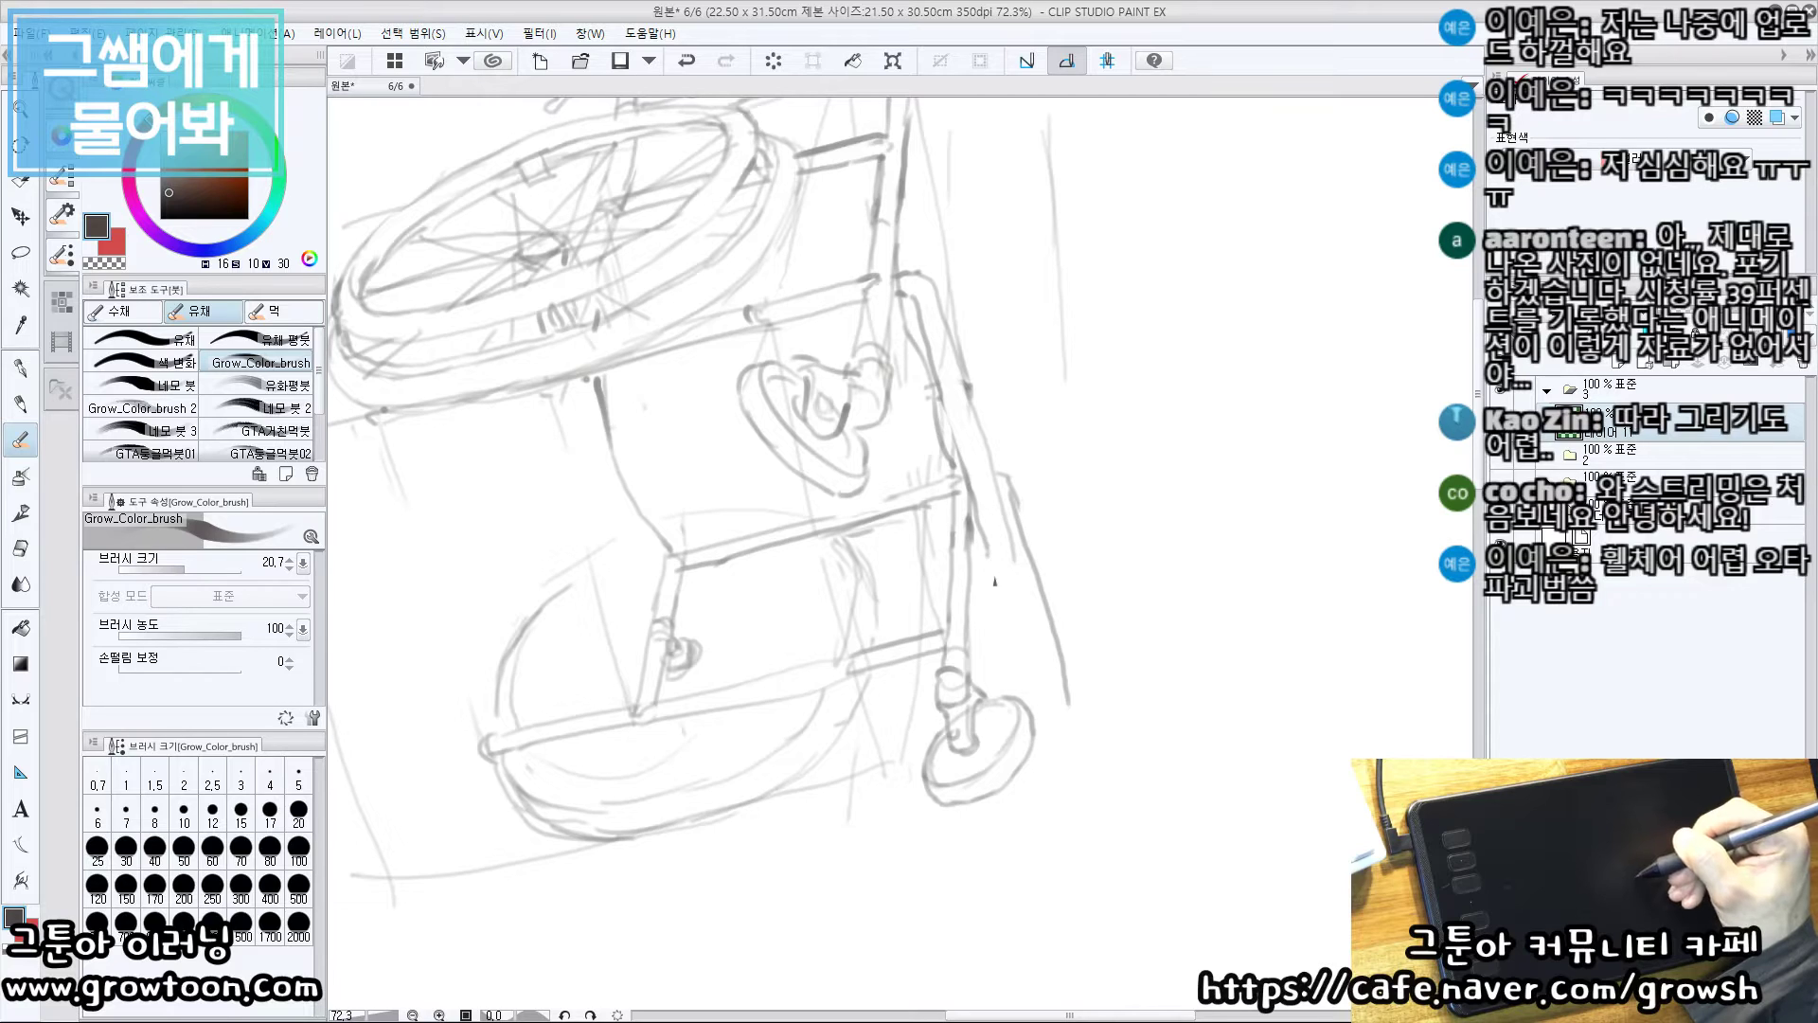
pyautogui.press('e')
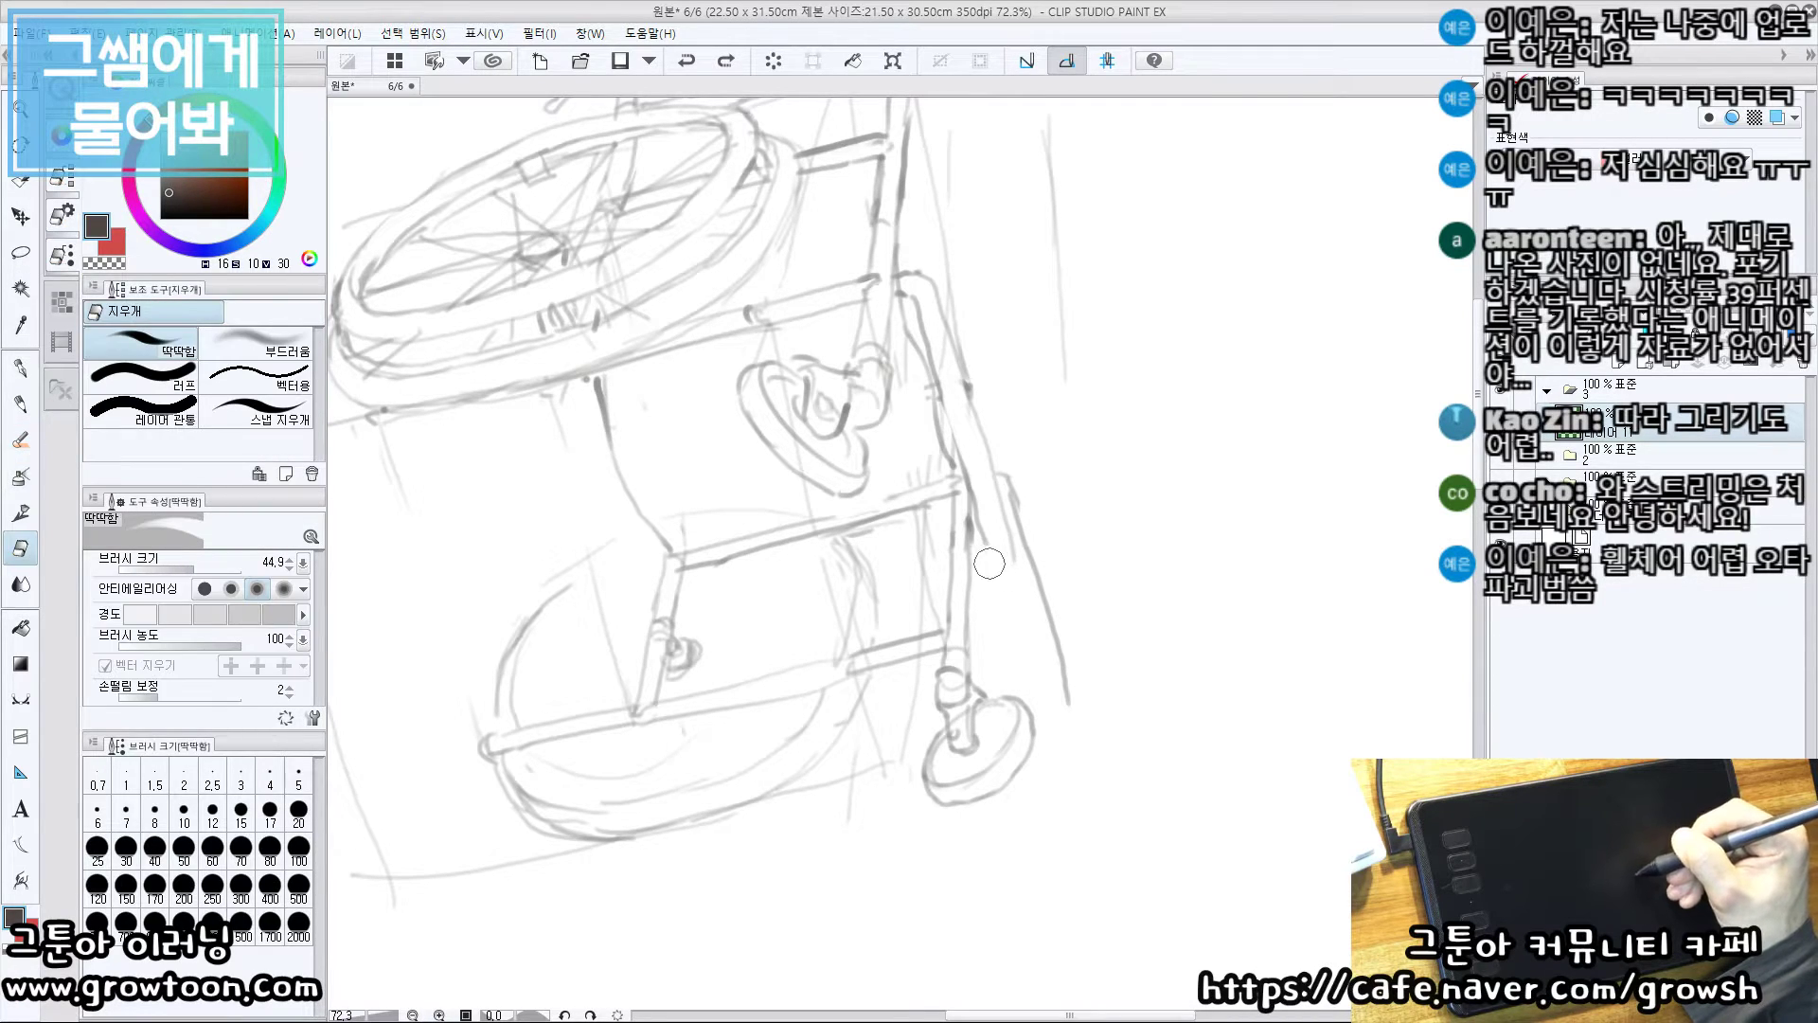
pyautogui.moveTo(942, 446); pyautogui.dragTo(1081, 587)
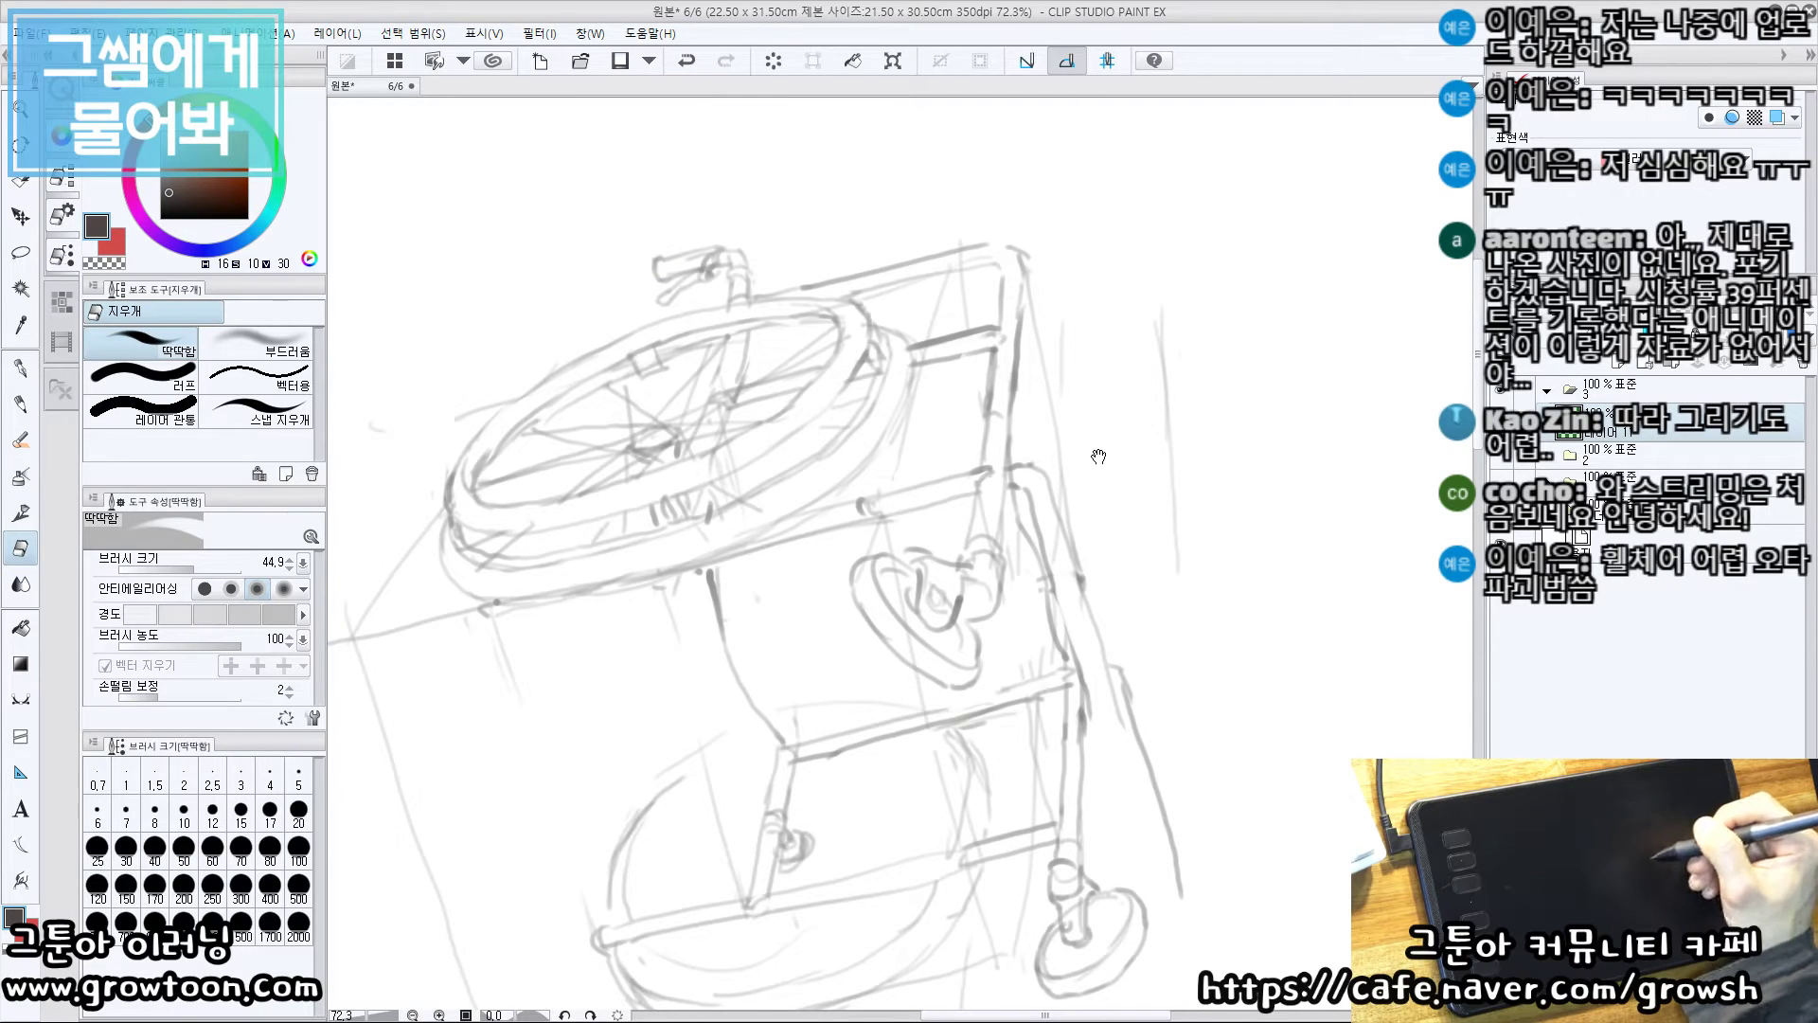
# Undo the long leg-rest tube strokes
pyautogui.hotkey('ctrl', 'z')
pyautogui.hotkey('ctrl', 'z')
pyautogui.hotkey('ctrl', 'z')
pyautogui.hotkey('ctrl', 'z')
pyautogui.hotkey('ctrl', 'z')
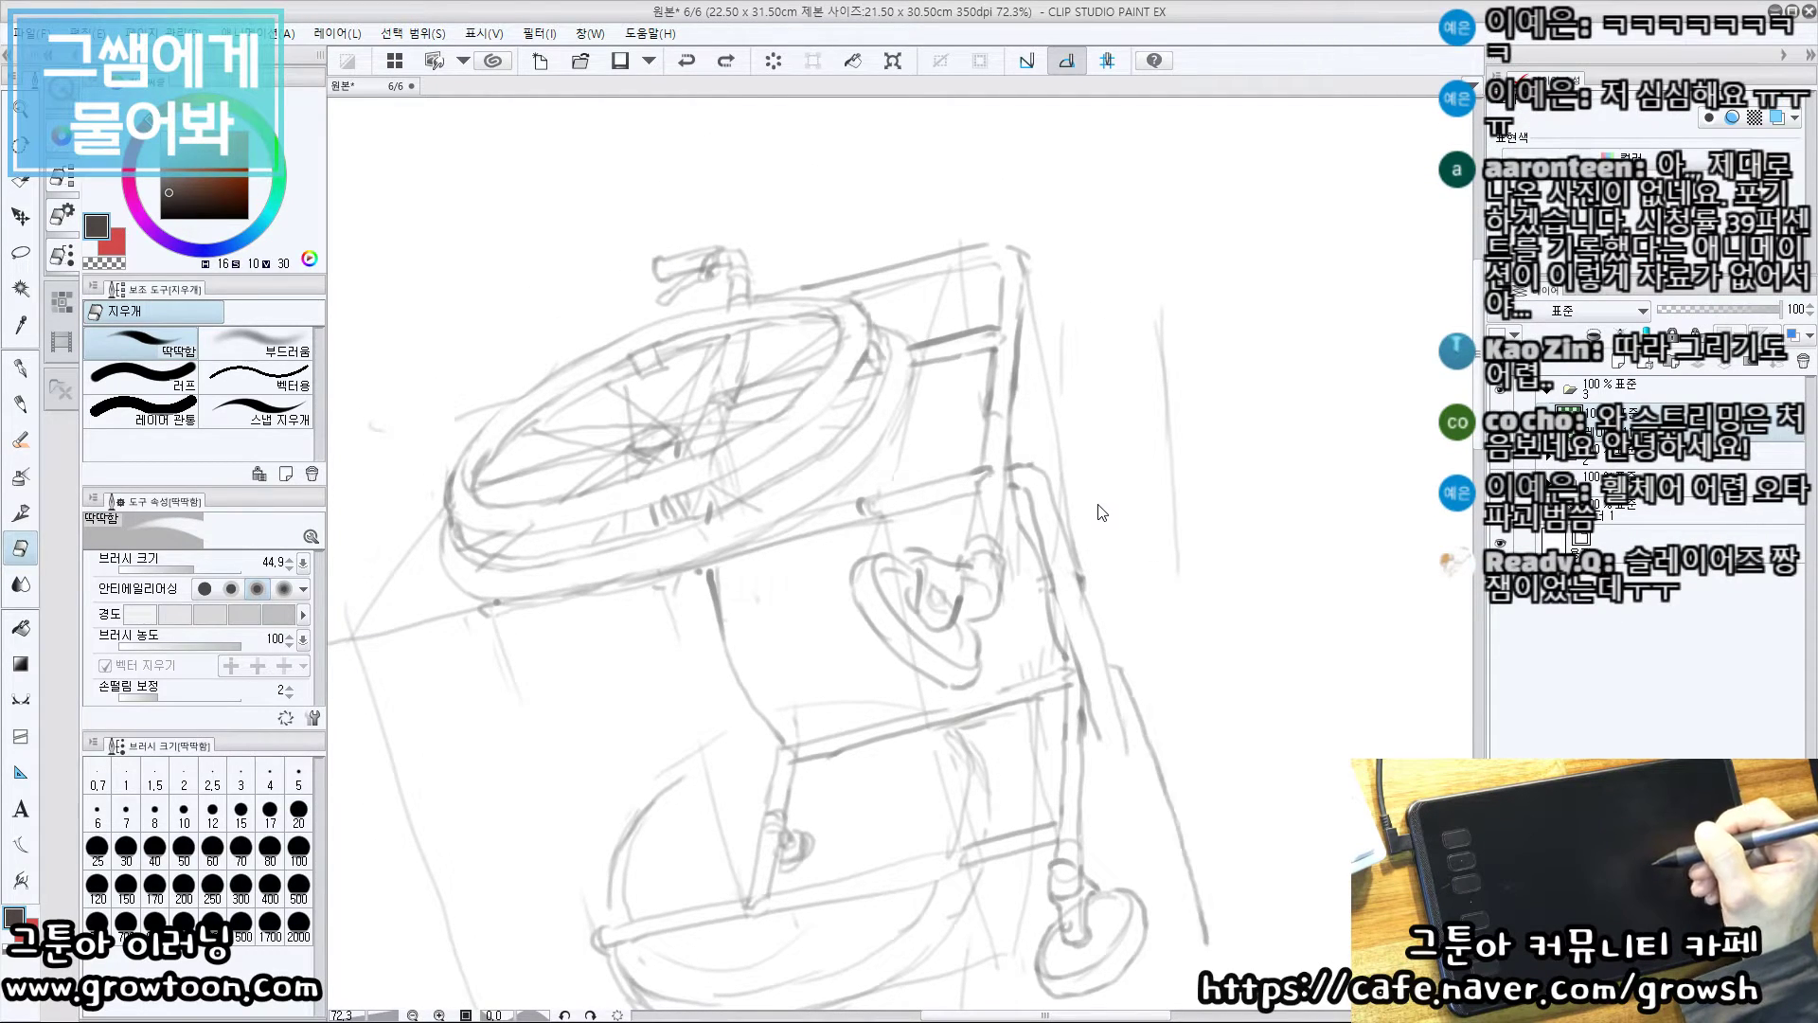
pyautogui.hotkey('ctrl', 'z')
pyautogui.hotkey('ctrl', 'z')
pyautogui.hotkey('ctrl', 'z')
# Draw a shorter double-lined leg-rest tube sloping from the upper frame's vertical tube, ending in a short joint sleeve
pyautogui.moveTo(1034, 365)
pyautogui.mouseDown()
pyautogui.moveTo(997, 272)
pyautogui.moveTo(1093, 500)
pyautogui.mouseUp()
pyautogui.press('b')
pyautogui.hotkey('ctrl', 'z')
pyautogui.moveTo(985, 276)
pyautogui.mouseDown()
pyautogui.moveTo(1062, 492)
pyautogui.moveTo(1089, 498)
pyautogui.moveTo(1079, 477)
pyautogui.mouseUp()
pyautogui.hotkey('ctrl', 'z')
pyautogui.moveTo(1066, 497)
pyautogui.mouseDown()
pyautogui.moveTo(1088, 496)
pyautogui.moveTo(1041, 407)
pyautogui.moveTo(1012, 418)
pyautogui.moveTo(961, 338)
pyautogui.mouseUp()
pyautogui.press('e')
pyautogui.press('b')
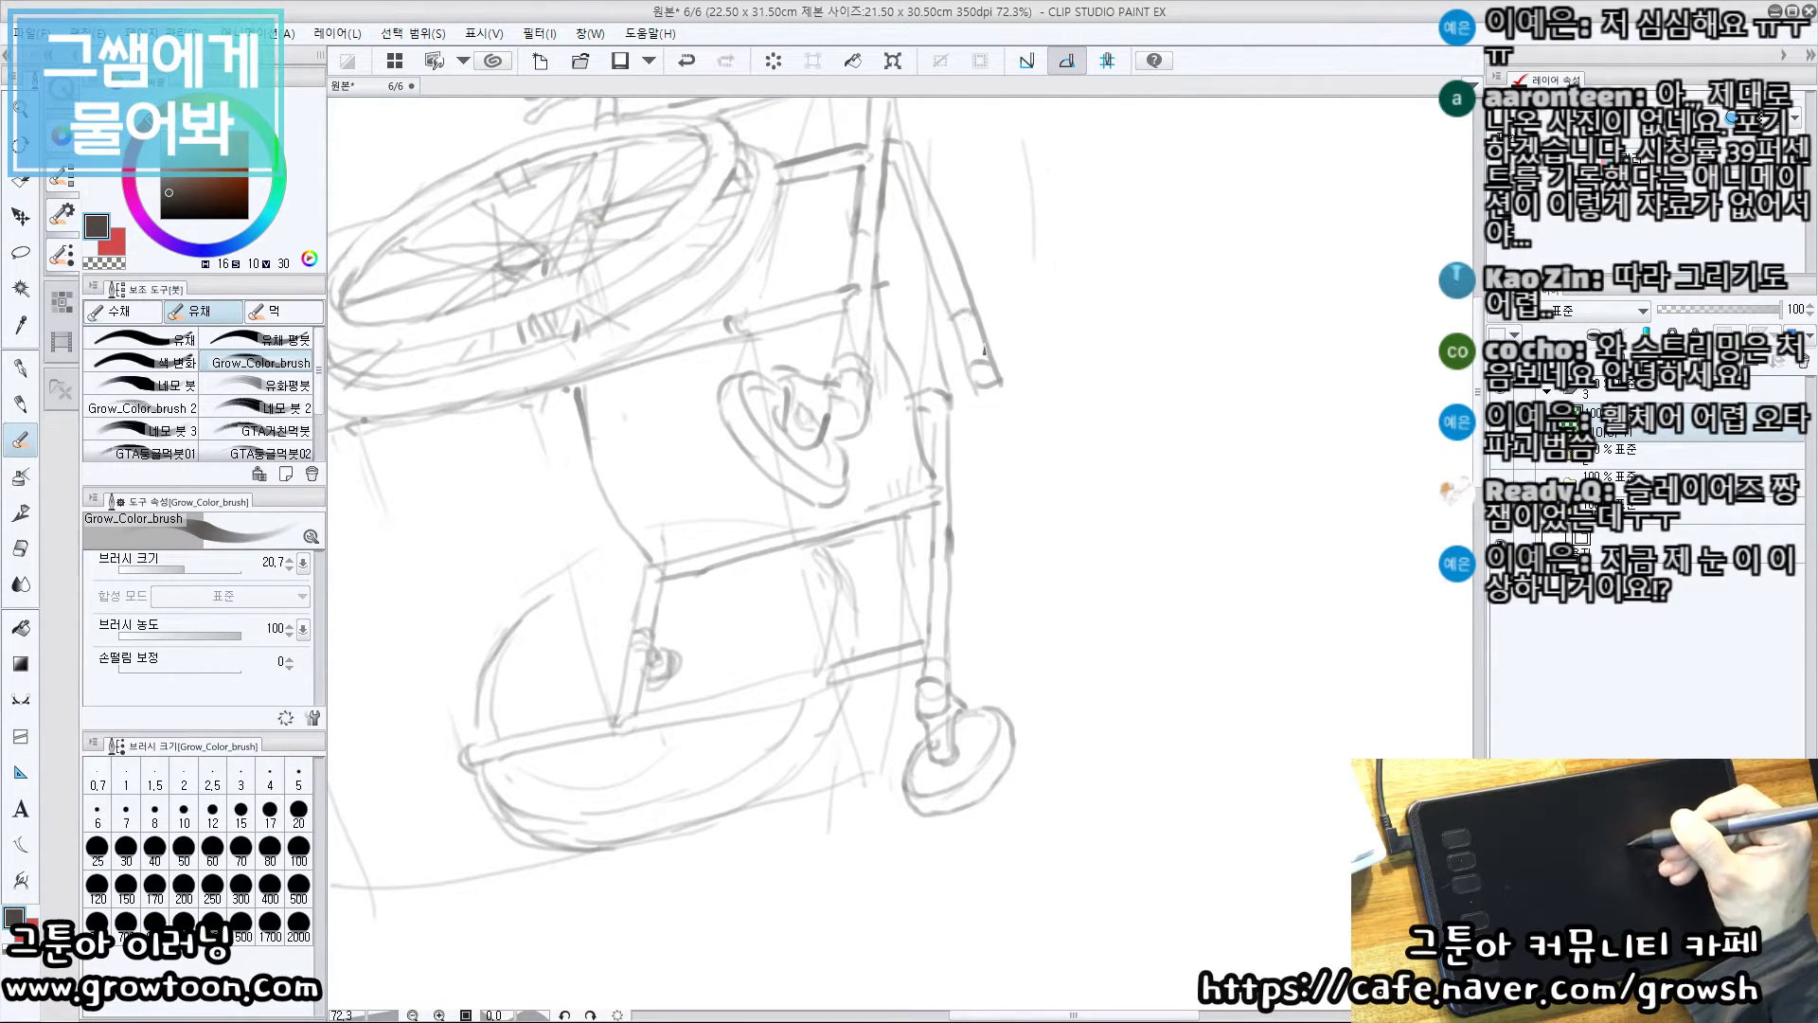
# Try to continue the upper leg-rest tube with sloping lines below its joint sleeve, undoing the strokes
pyautogui.moveTo(966, 355)
pyautogui.mouseDown()
pyautogui.moveTo(985, 349)
pyautogui.moveTo(958, 359)
pyautogui.moveTo(964, 334)
pyautogui.moveTo(994, 519)
pyautogui.mouseUp()
pyautogui.hotkey('ctrl', 'z')
pyautogui.moveTo(956, 299); pyautogui.dragTo(1005, 492)
pyautogui.moveTo(980, 359); pyautogui.dragTo(1027, 510)
pyautogui.hotkey('ctrl', 'z')
pyautogui.moveTo(993, 355); pyautogui.dragTo(1028, 496)
pyautogui.moveTo(1238, 297); pyautogui.dragTo(1230, 296)
pyautogui.hotkey('ctrl', 'z')
pyautogui.hotkey('ctrl', 'z')
pyautogui.hotkey('ctrl', 'z')
pyautogui.hotkey('ctrl', 'z')
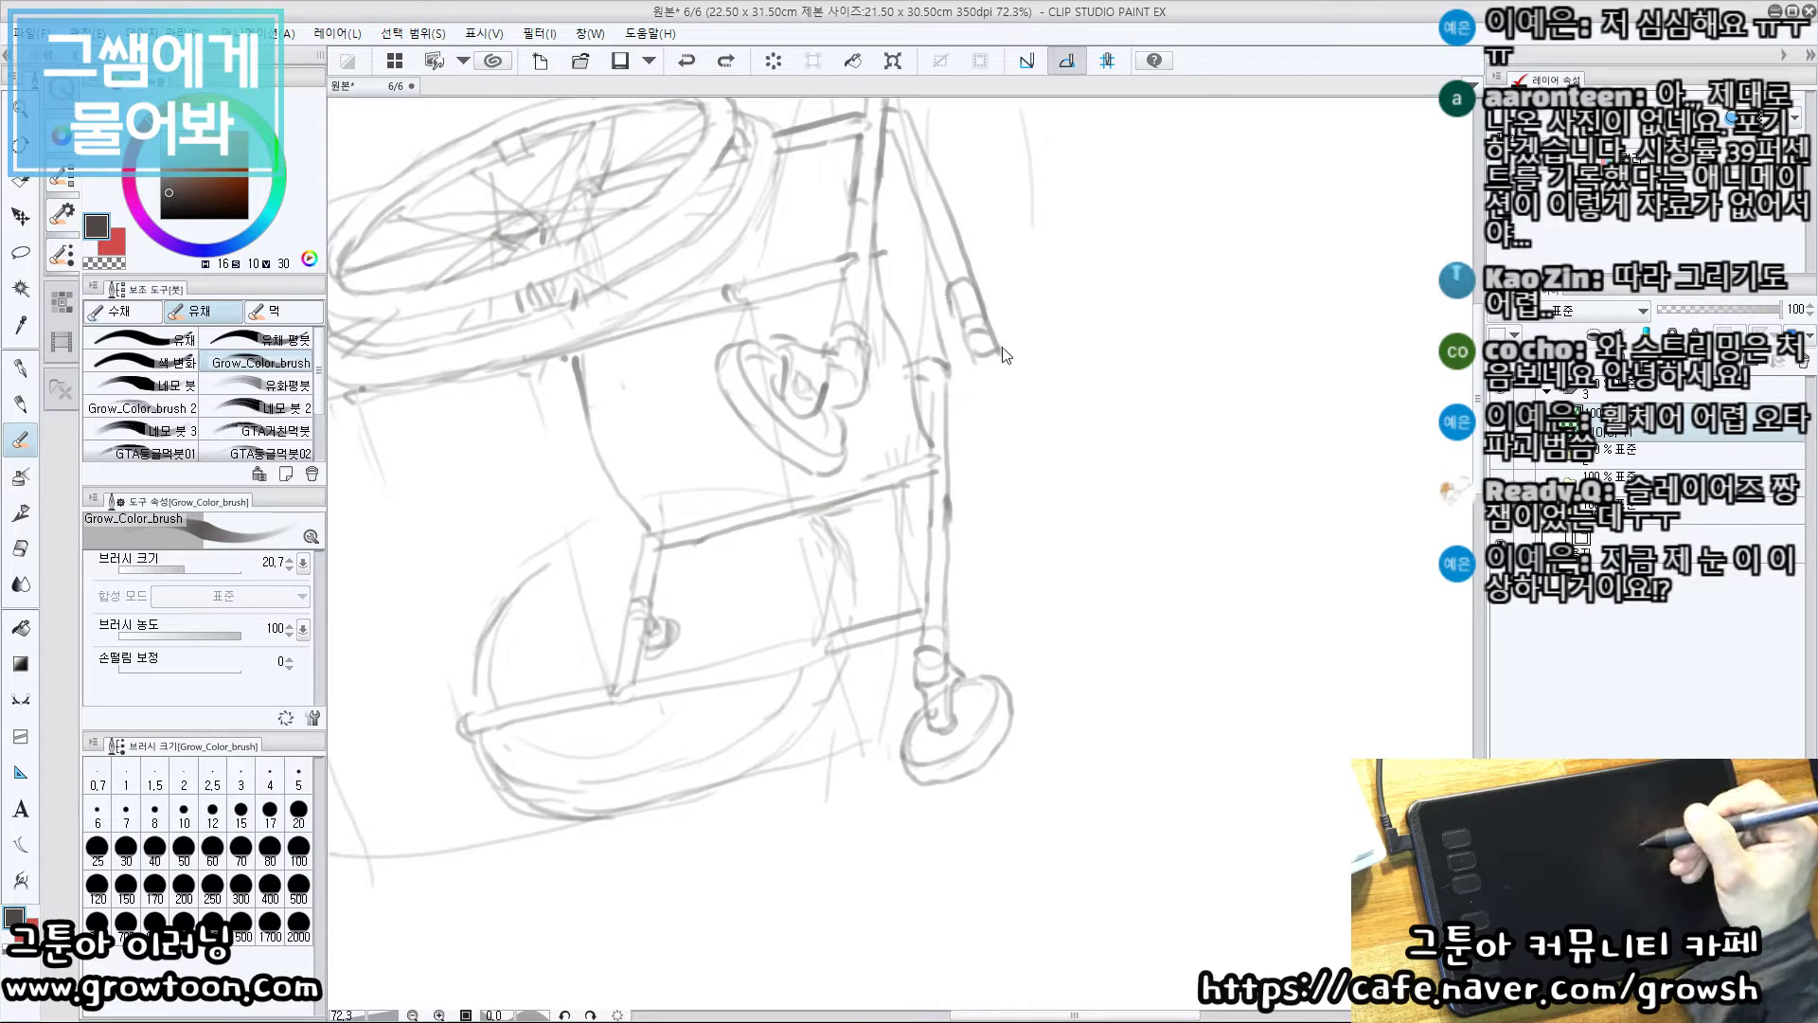
# Sketch the first footplate's top edge across the joint sleeve and rough in its inner and bottom edges
pyautogui.moveTo(949, 303)
pyautogui.mouseDown()
pyautogui.moveTo(961, 348)
pyautogui.moveTo(952, 336)
pyautogui.moveTo(1019, 315)
pyautogui.moveTo(936, 337)
pyautogui.moveTo(1042, 308)
pyautogui.mouseUp()
pyautogui.hotkey('ctrl', 'z')
pyautogui.hotkey('ctrl', 'z')
pyautogui.hotkey('ctrl', 'z')
pyautogui.moveTo(923, 350)
pyautogui.mouseDown()
pyautogui.moveTo(990, 512)
pyautogui.moveTo(1081, 492)
pyautogui.moveTo(1074, 445)
pyautogui.mouseUp()
pyautogui.hotkey('ctrl', 'z')
pyautogui.moveTo(1041, 358); pyautogui.dragTo(1084, 497)
pyautogui.hotkey('ctrl', 'z')
pyautogui.moveTo(1034, 343); pyautogui.dragTo(1072, 499)
pyautogui.hotkey('ctrl', 'z')
pyautogui.moveTo(1033, 342)
pyautogui.mouseDown()
pyautogui.moveTo(1070, 507)
pyautogui.moveTo(1129, 506)
pyautogui.mouseUp()
pyautogui.hotkey('ctrl', 'z')
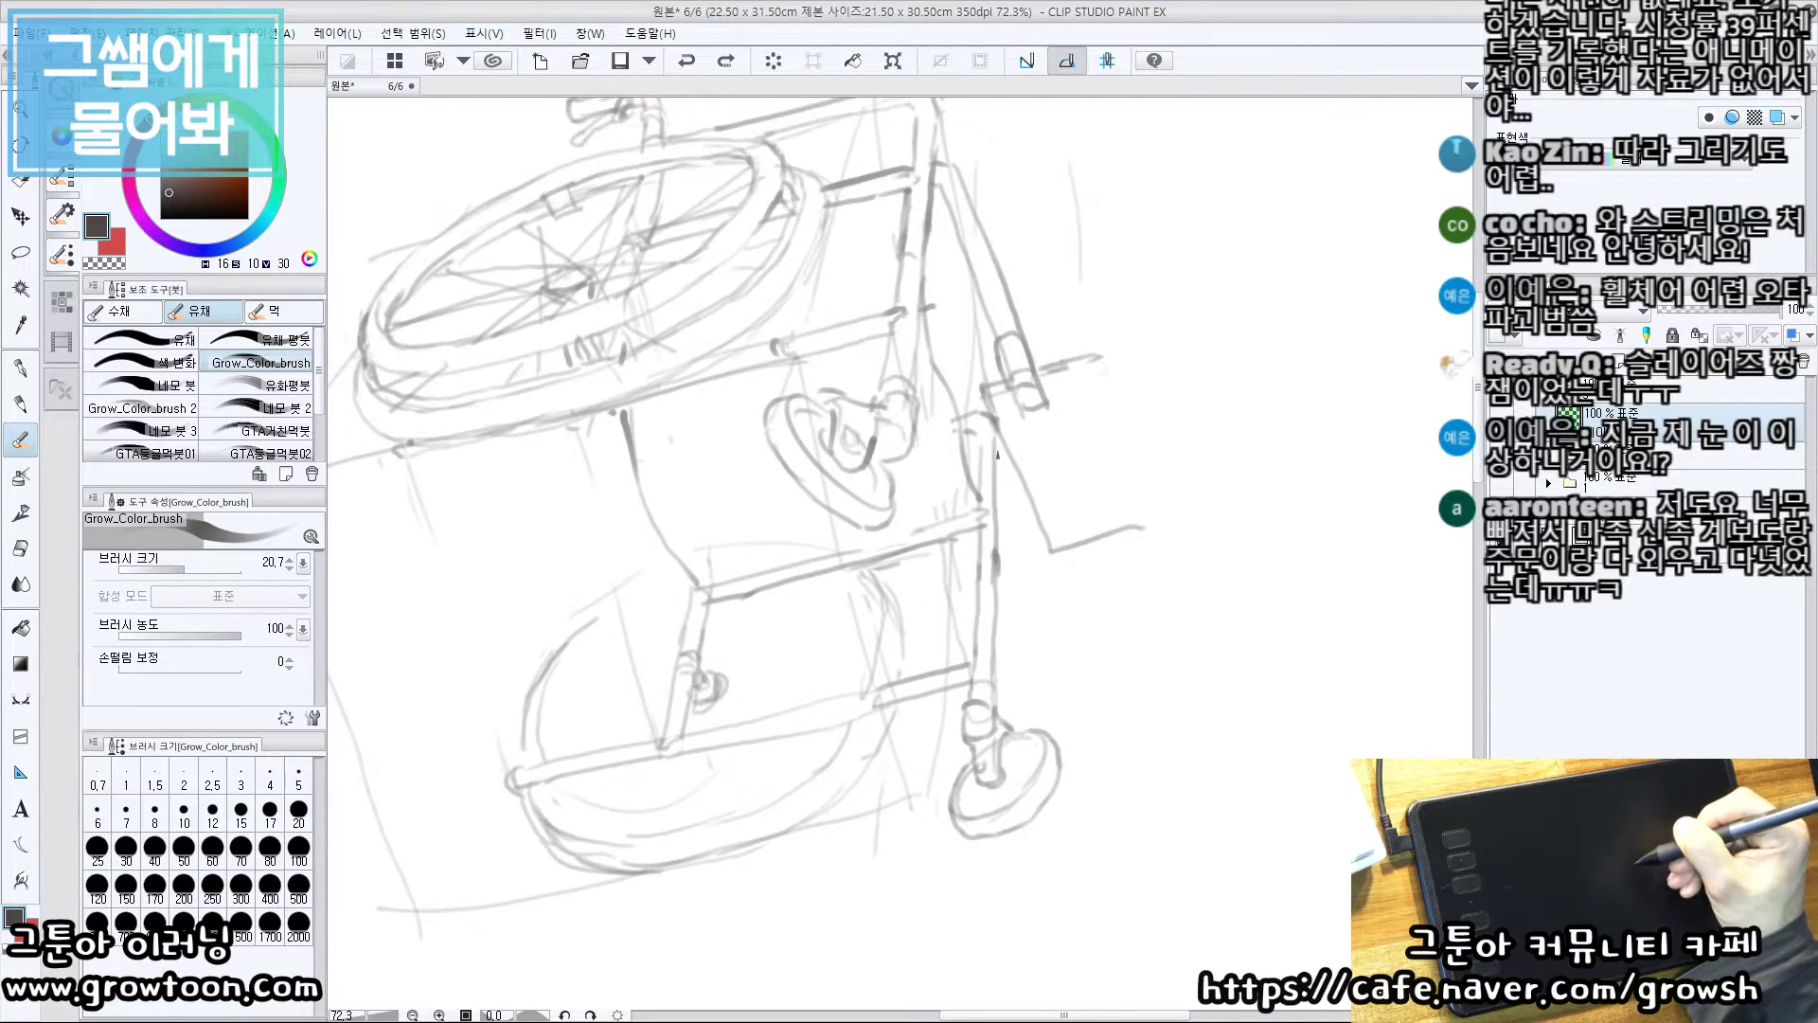
# Erase the loose bottom line and draw the outer and bottom edges to close the first footplate
pyautogui.press('e')
pyautogui.moveTo(1018, 466)
pyautogui.mouseDown()
pyautogui.moveTo(1051, 553)
pyautogui.moveTo(1165, 523)
pyautogui.mouseUp()
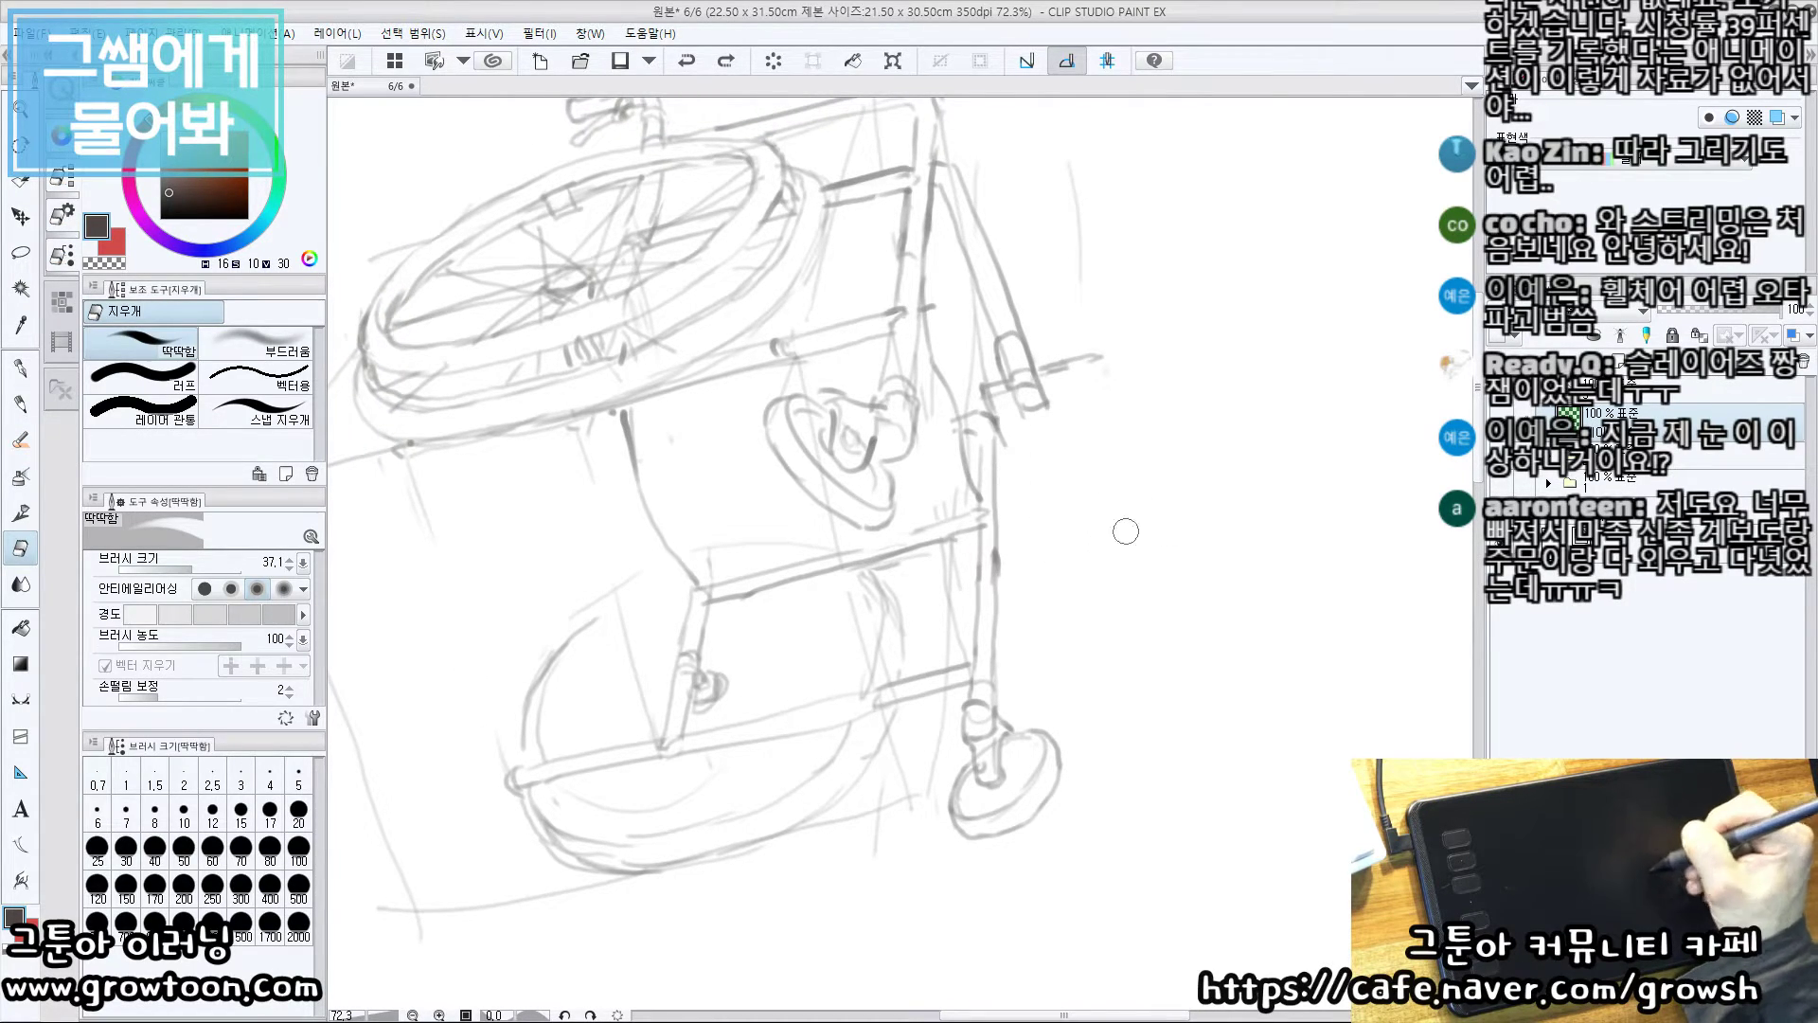
pyautogui.press('b')
pyautogui.moveTo(1101, 361); pyautogui.dragTo(1127, 551)
pyautogui.hotkey('ctrl', 'z')
pyautogui.press('e')
pyautogui.press('b')
pyautogui.moveTo(1078, 455); pyautogui.dragTo(837, 452)
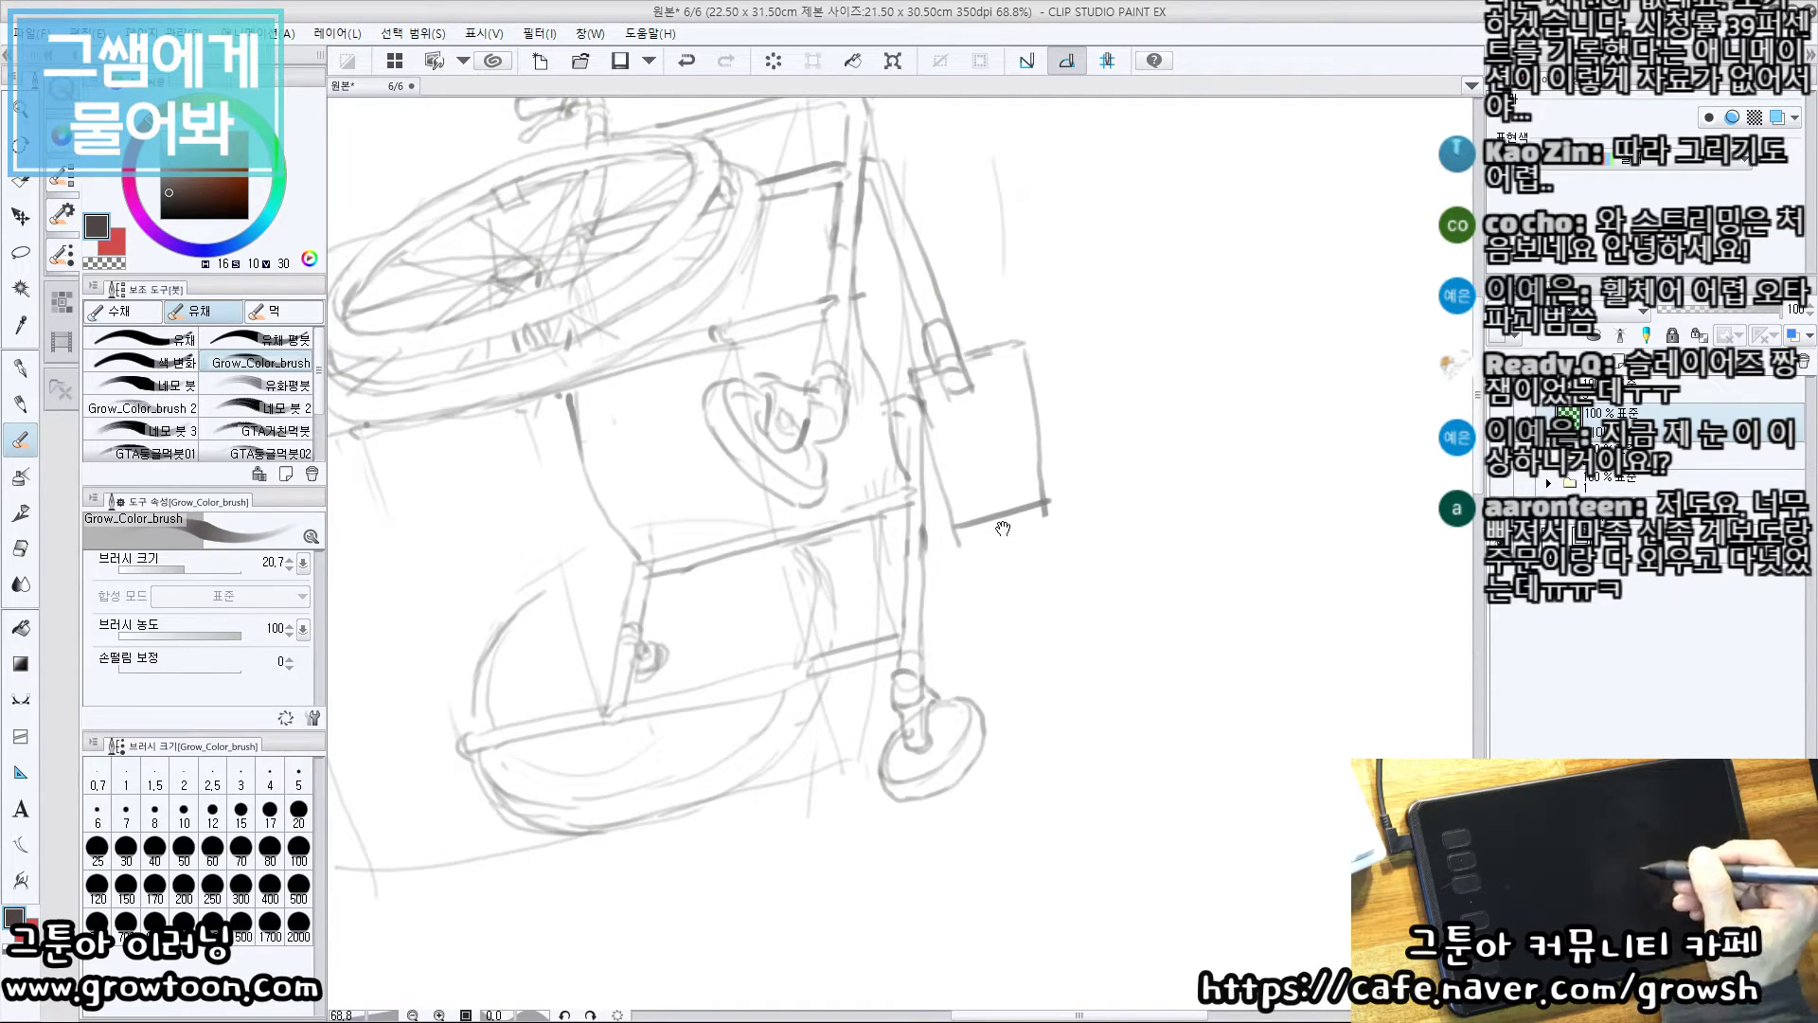
# Draw the second leg-rest tube from the lower frame's junction, sloping down beneath the first footplate
pyautogui.moveTo(982, 629); pyautogui.dragTo(1006, 544)
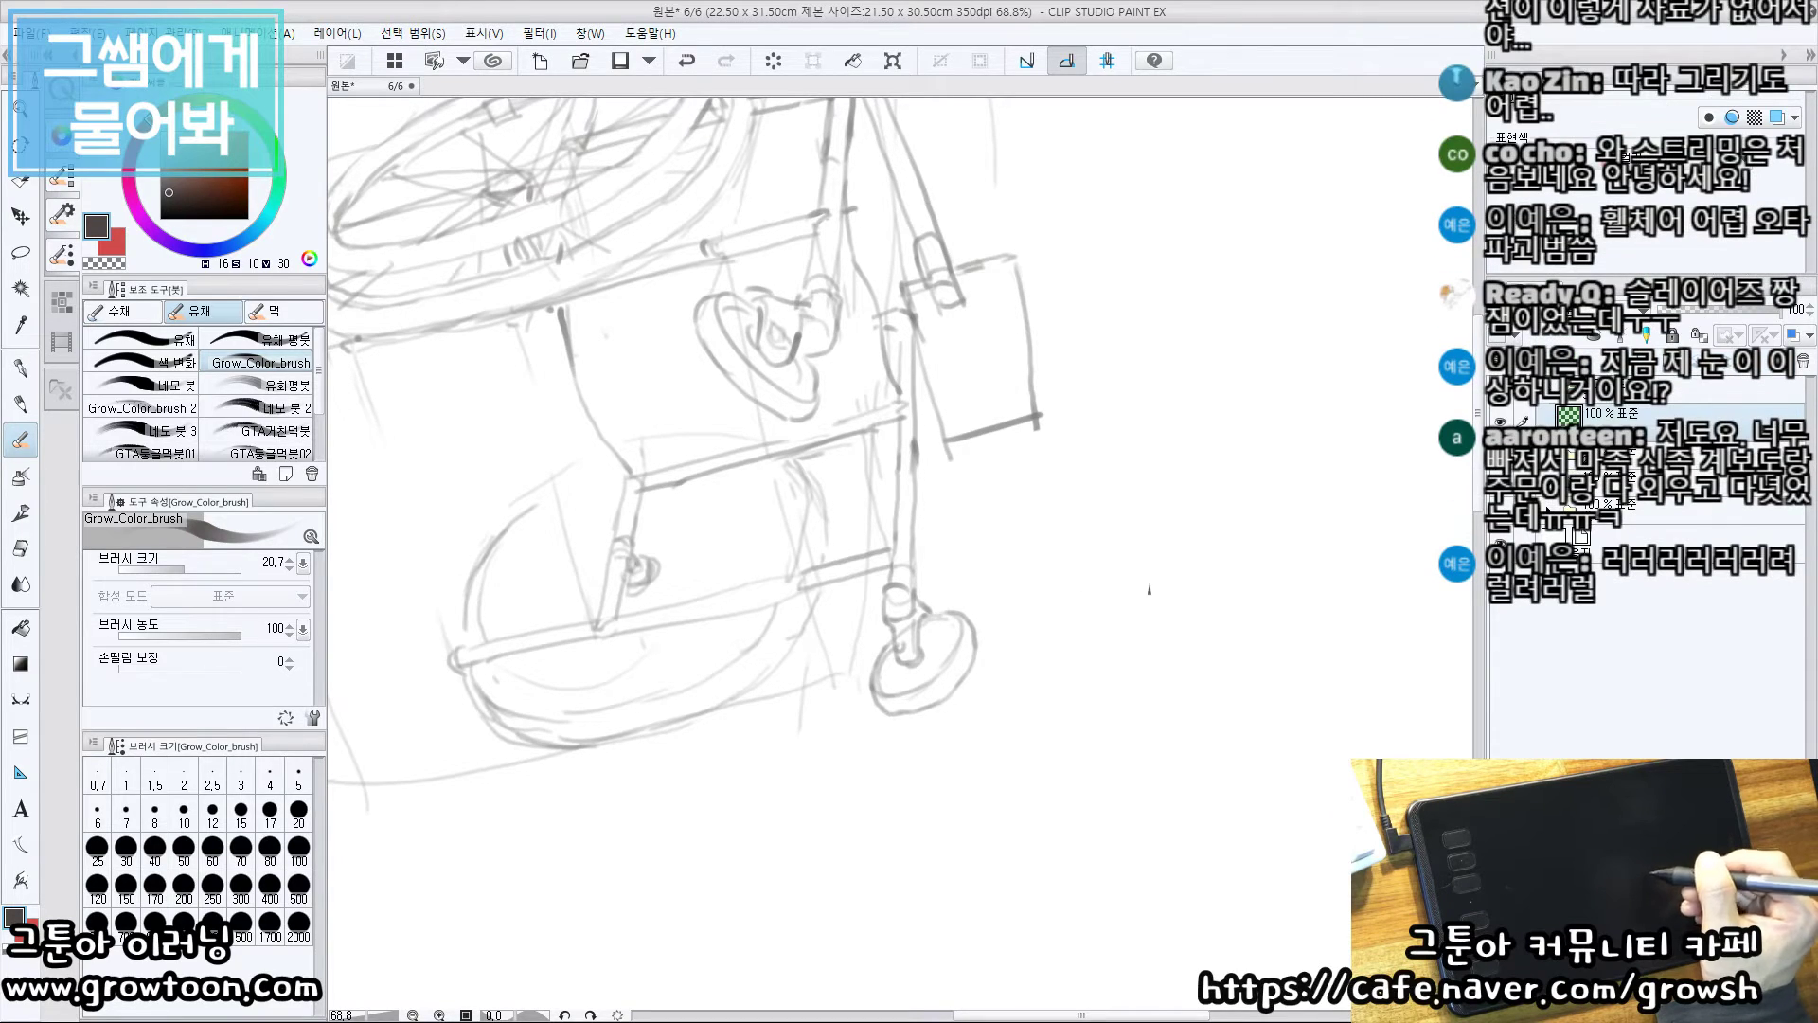
pyautogui.moveTo(993, 616); pyautogui.dragTo(998, 548)
pyautogui.moveTo(1002, 440); pyautogui.dragTo(1041, 641)
pyautogui.moveTo(1021, 560); pyautogui.dragTo(1002, 560)
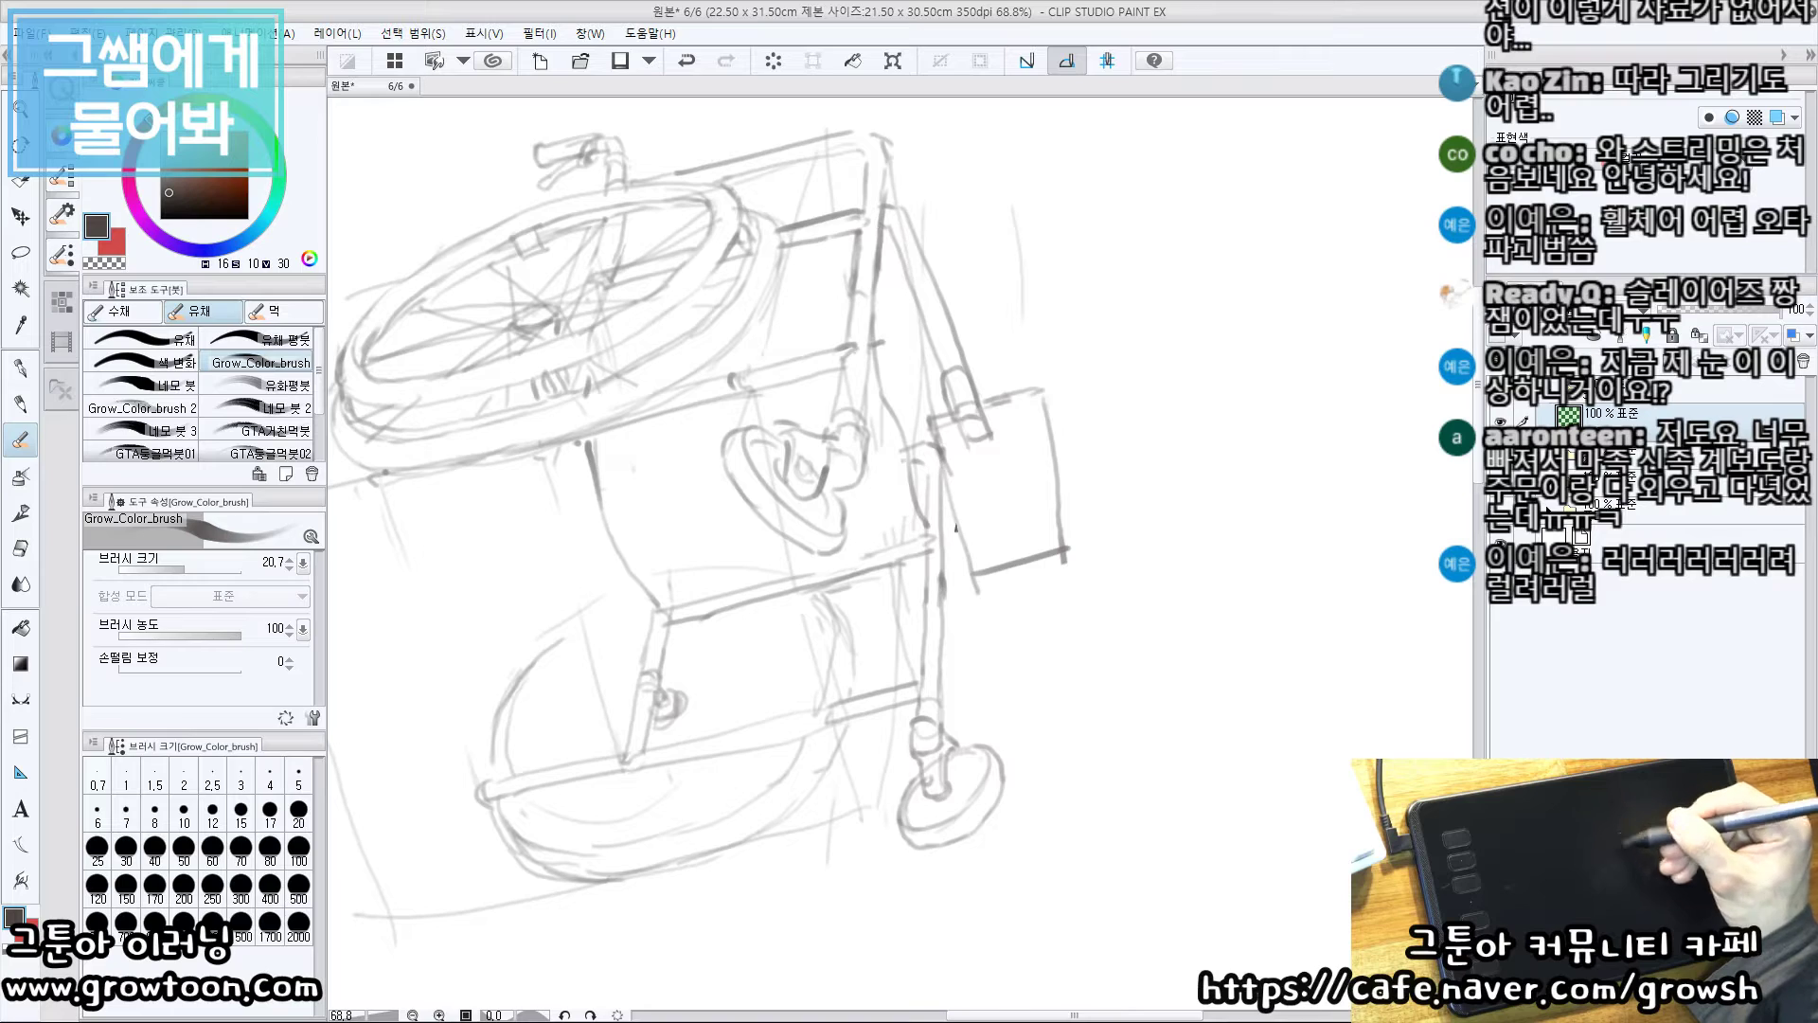
pyautogui.click(949, 537)
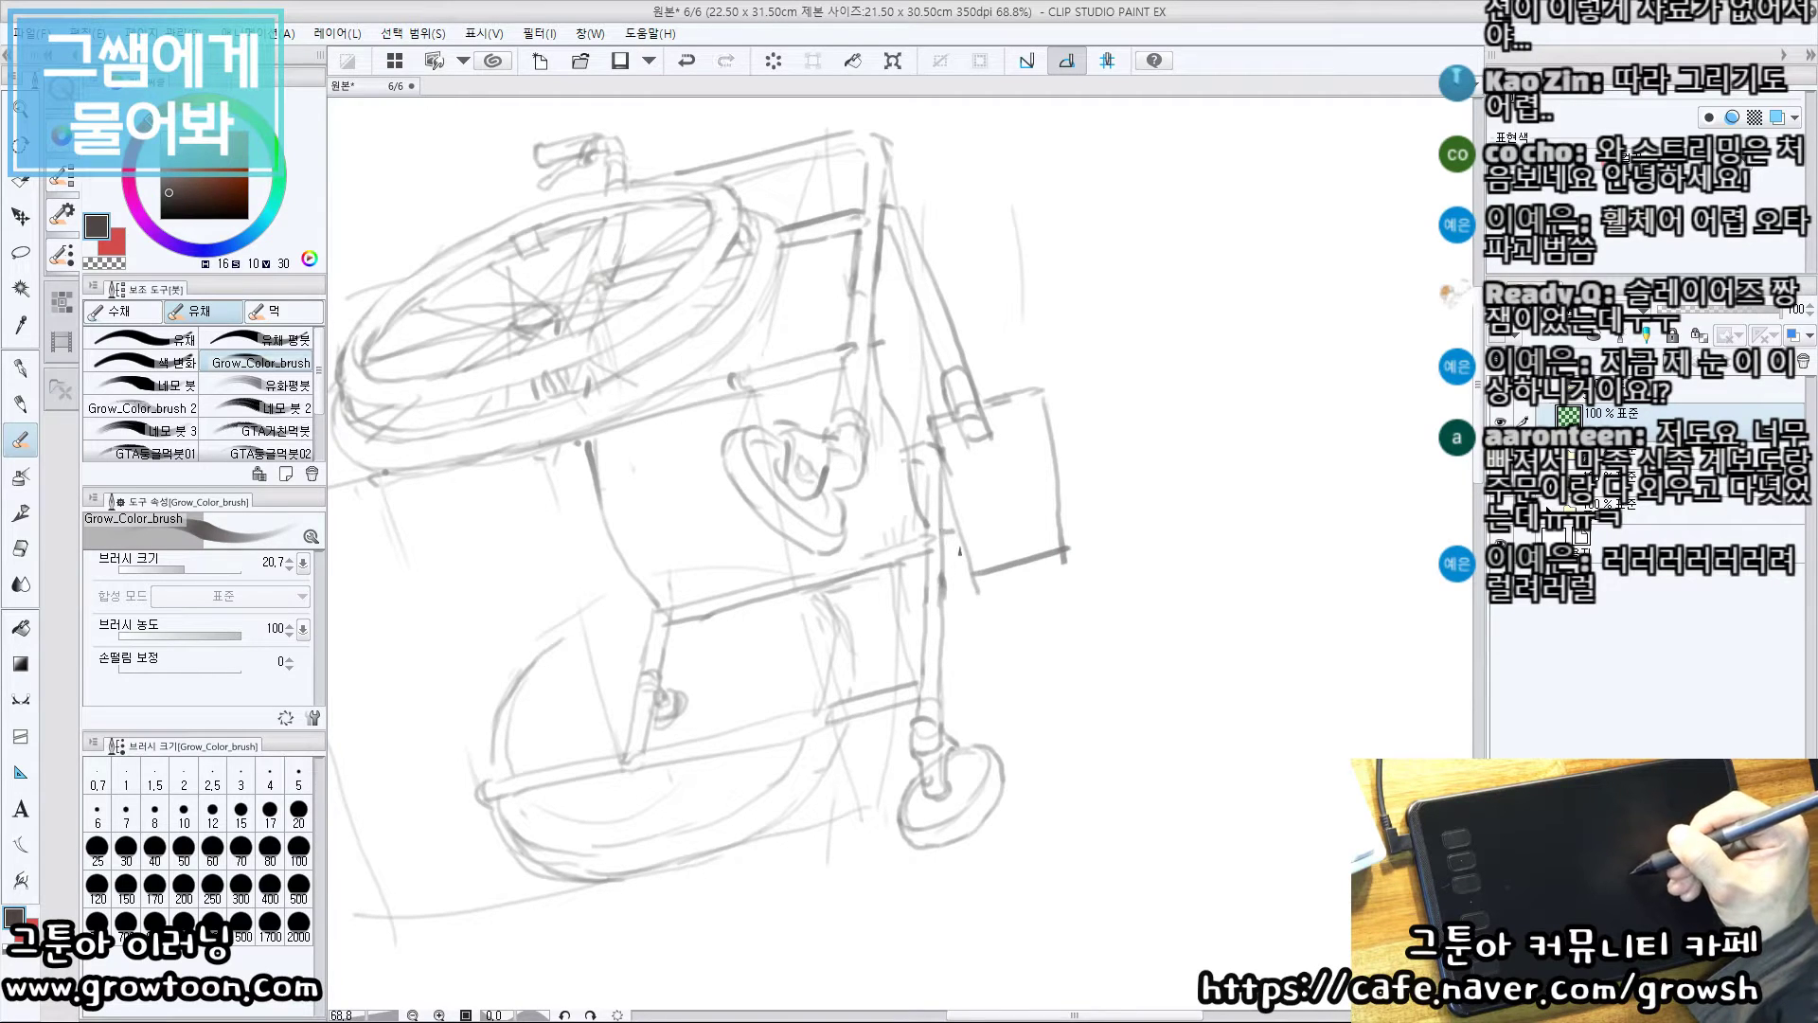
pyautogui.hotkey('ctrl', 'z')
pyautogui.moveTo(986, 573)
pyautogui.mouseDown()
pyautogui.moveTo(1028, 734)
pyautogui.moveTo(1032, 706)
pyautogui.moveTo(1052, 755)
pyautogui.mouseUp()
pyautogui.moveTo(973, 573)
pyautogui.mouseDown()
pyautogui.moveTo(1015, 734)
pyautogui.moveTo(1051, 771)
pyautogui.mouseUp()
pyautogui.hotkey('ctrl', 'z')
pyautogui.moveTo(944, 547); pyautogui.dragTo(966, 573)
# Sketch the outer and inner edges of a smaller second footplate at the end of the lower leg-rest tube
pyautogui.moveTo(1082, 734)
pyautogui.mouseDown()
pyautogui.moveTo(1026, 743)
pyautogui.moveTo(1075, 724)
pyautogui.mouseUp()
pyautogui.moveTo(1059, 622); pyautogui.dragTo(1077, 729)
pyautogui.hotkey('ctrl', 'z')
pyautogui.moveTo(1061, 618); pyautogui.dragTo(1082, 724)
pyautogui.moveTo(975, 652); pyautogui.dragTo(1001, 754)
pyautogui.moveTo(975, 648)
pyautogui.mouseDown()
pyautogui.moveTo(1059, 618)
pyautogui.moveTo(990, 647)
pyautogui.moveTo(1027, 719)
pyautogui.mouseUp()
# Complete the second footplate's outline and add a short tube stub below its bottom edge
pyautogui.press('e')
pyautogui.press('b')
pyautogui.moveTo(1040, 577); pyautogui.dragTo(1032, 697)
pyautogui.moveTo(1015, 698); pyautogui.dragTo(1028, 744)
pyautogui.moveTo(1044, 629); pyautogui.dragTo(1019, 604)
pyautogui.press('e')
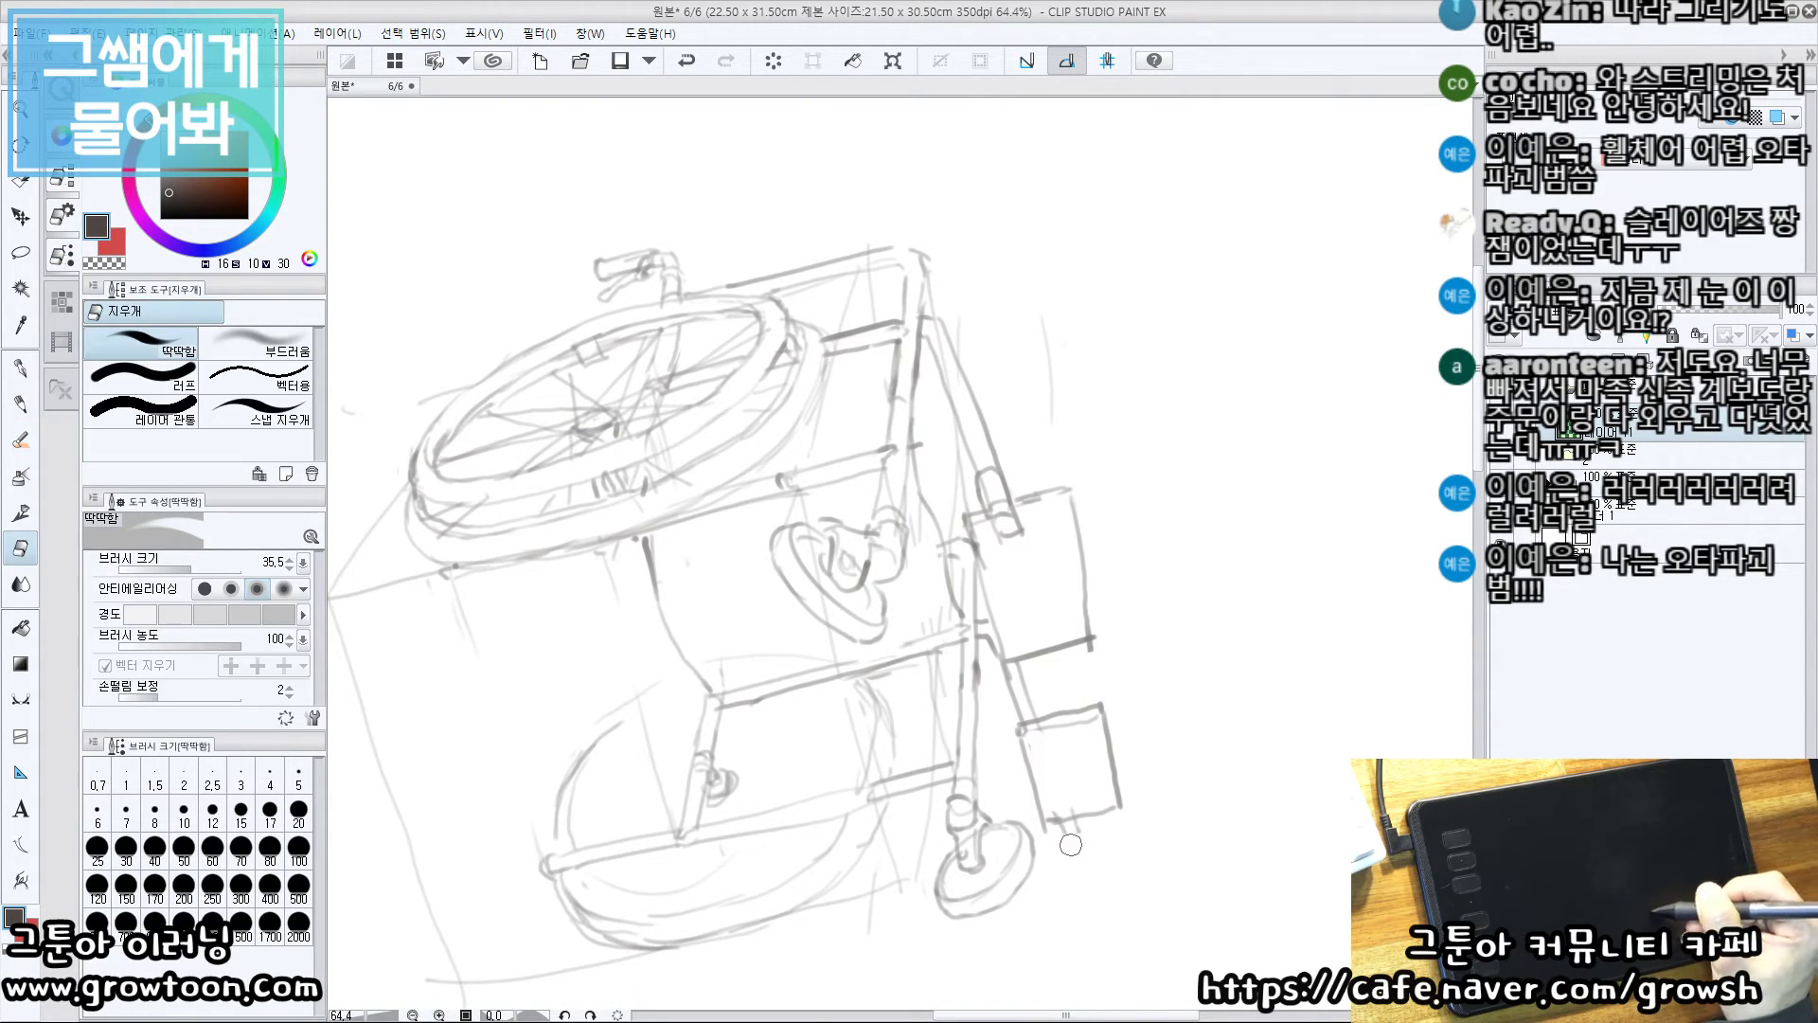
pyautogui.press('b')
pyautogui.moveTo(1071, 805); pyautogui.dragTo(1079, 795)
# Erase and redraw the outer edges of both footplates with cleaner lines
pyautogui.press('e')
pyautogui.moveTo(1088, 562)
pyautogui.mouseDown()
pyautogui.moveTo(1084, 534)
pyautogui.moveTo(1096, 591)
pyautogui.mouseUp()
pyautogui.press('b')
pyautogui.moveTo(1077, 480); pyautogui.dragTo(1097, 636)
pyautogui.press('e')
pyautogui.moveTo(1099, 636); pyautogui.dragTo(1122, 754)
pyautogui.press('b')
pyautogui.moveTo(1110, 669); pyautogui.dragTo(1132, 759)
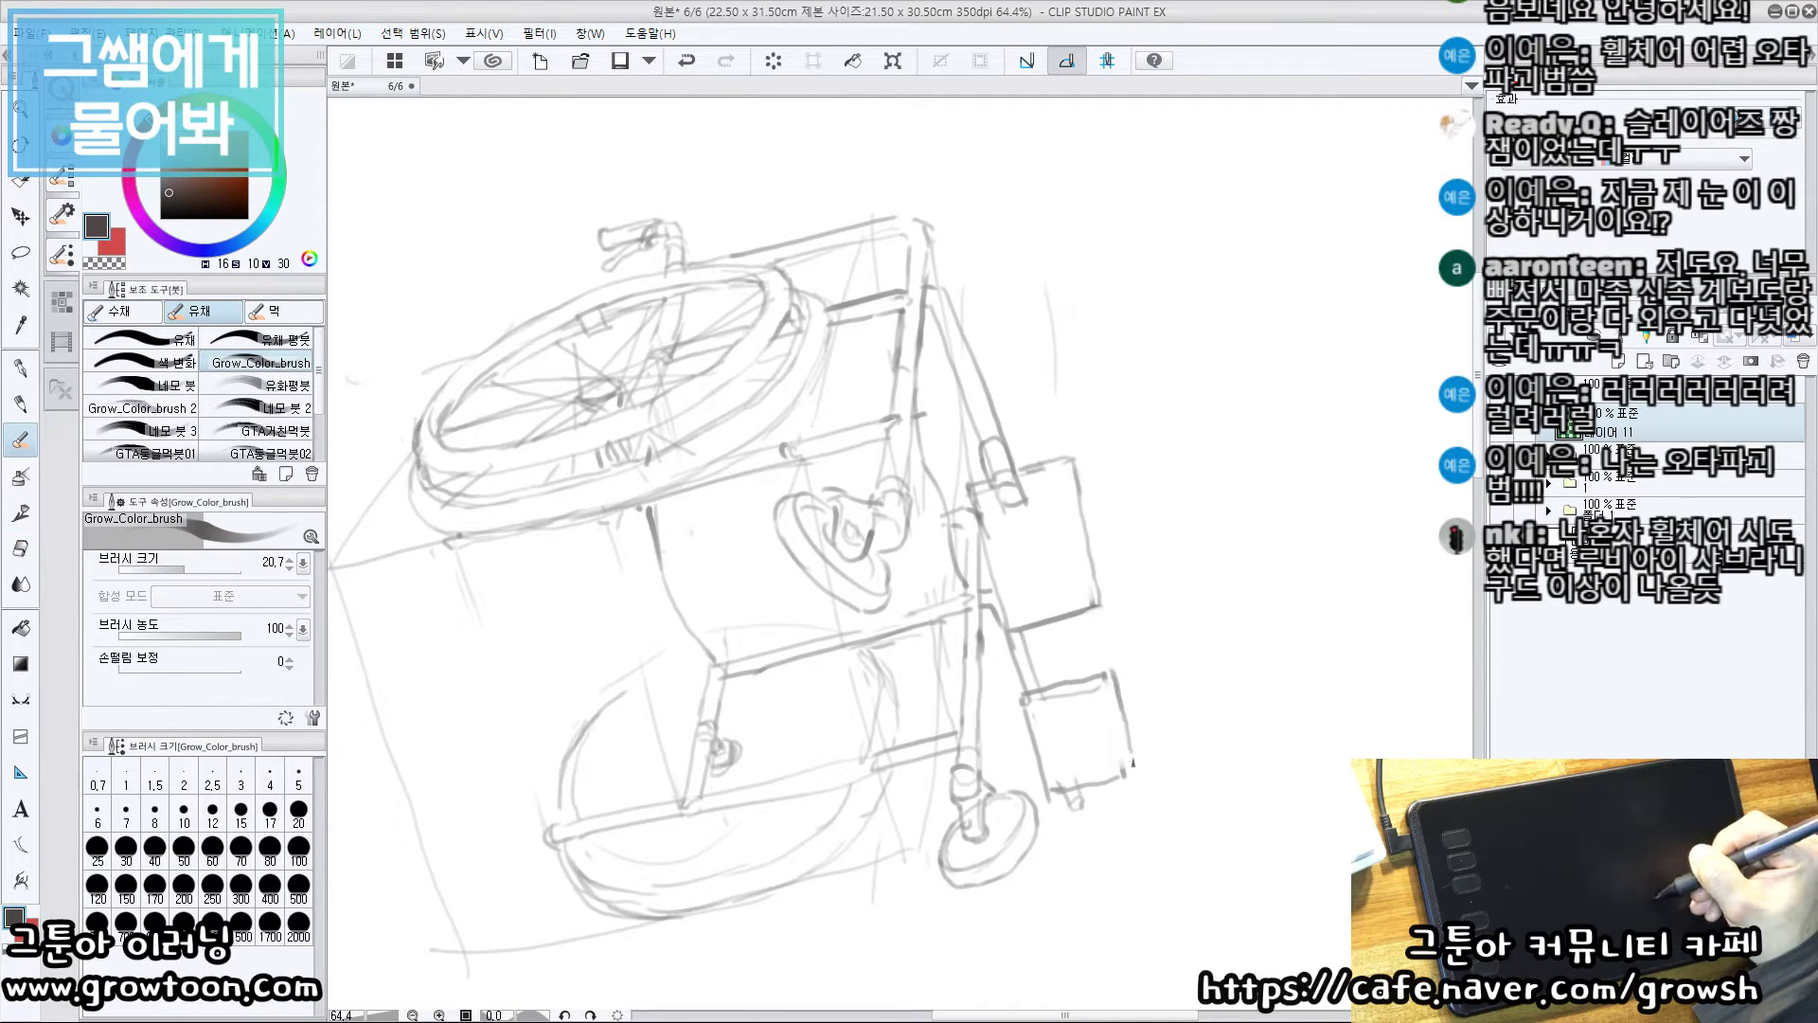
# Add small joint details at the upper frame's crossbar and the lower frame's corner and tube junctions
pyautogui.moveTo(920, 363); pyautogui.dragTo(931, 400)
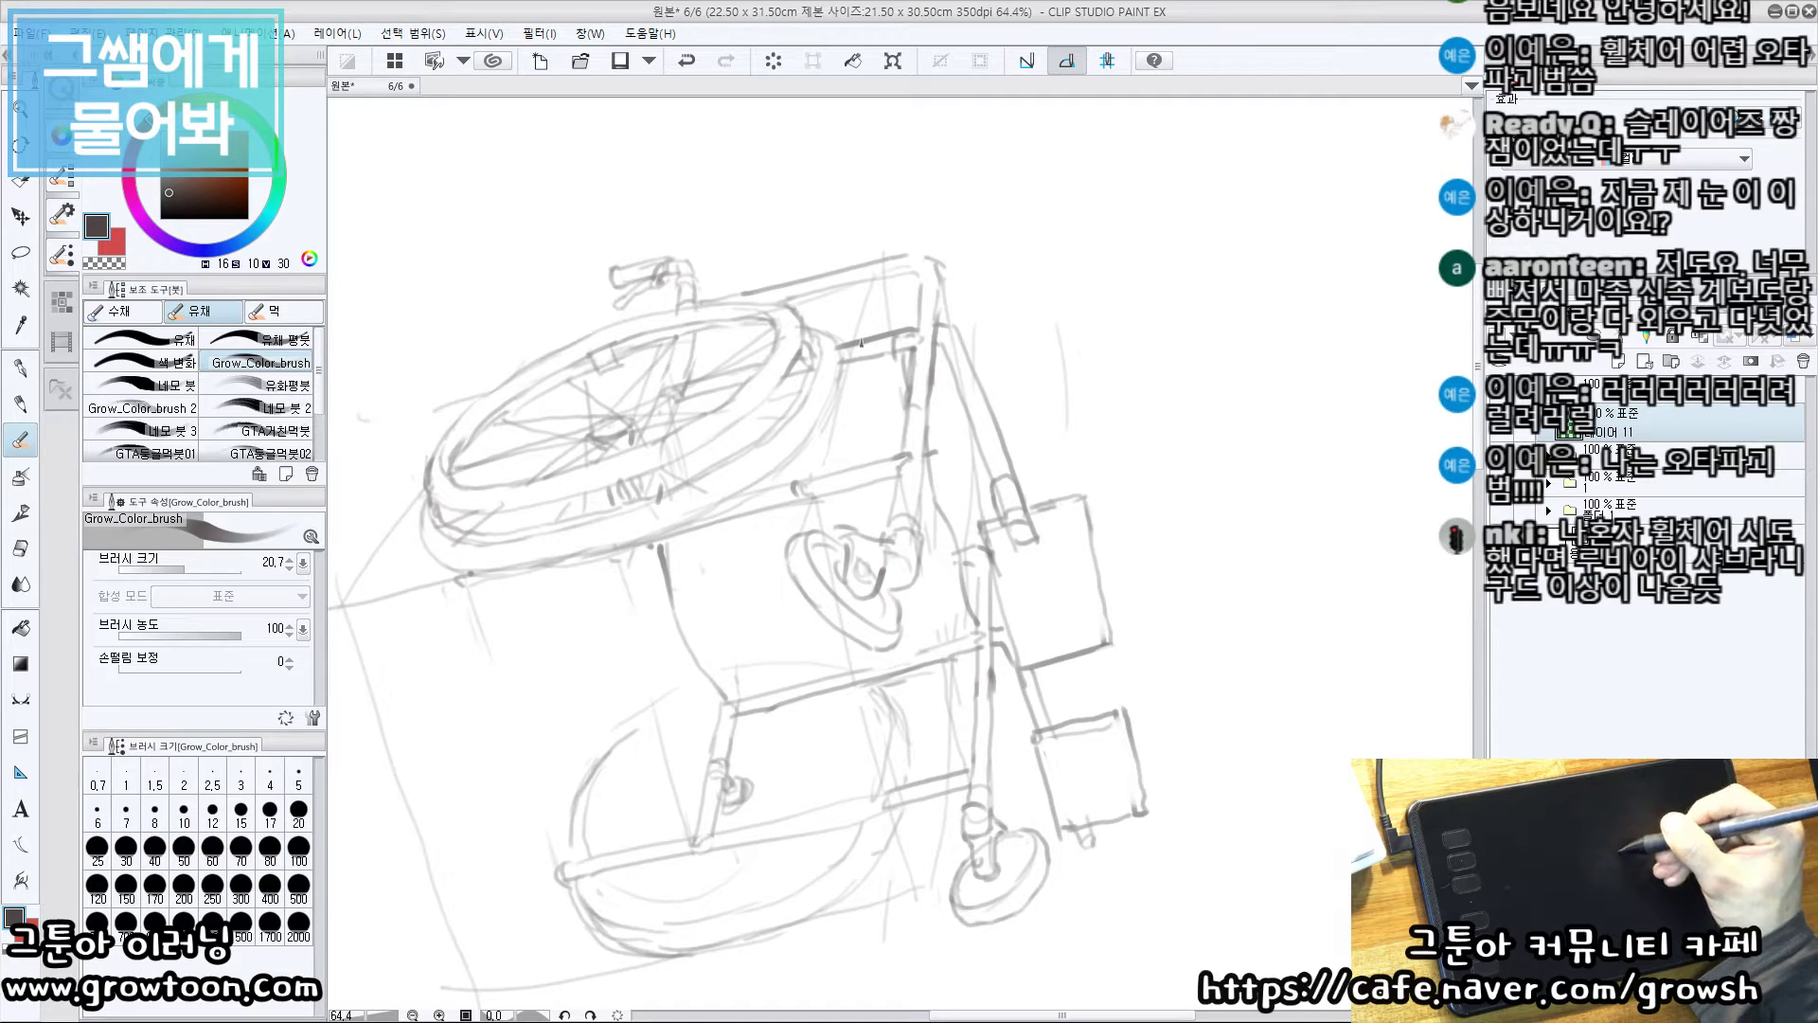
pyautogui.moveTo(890, 500)
pyautogui.mouseDown()
pyautogui.moveTo(882, 446)
pyautogui.moveTo(926, 551)
pyautogui.mouseUp()
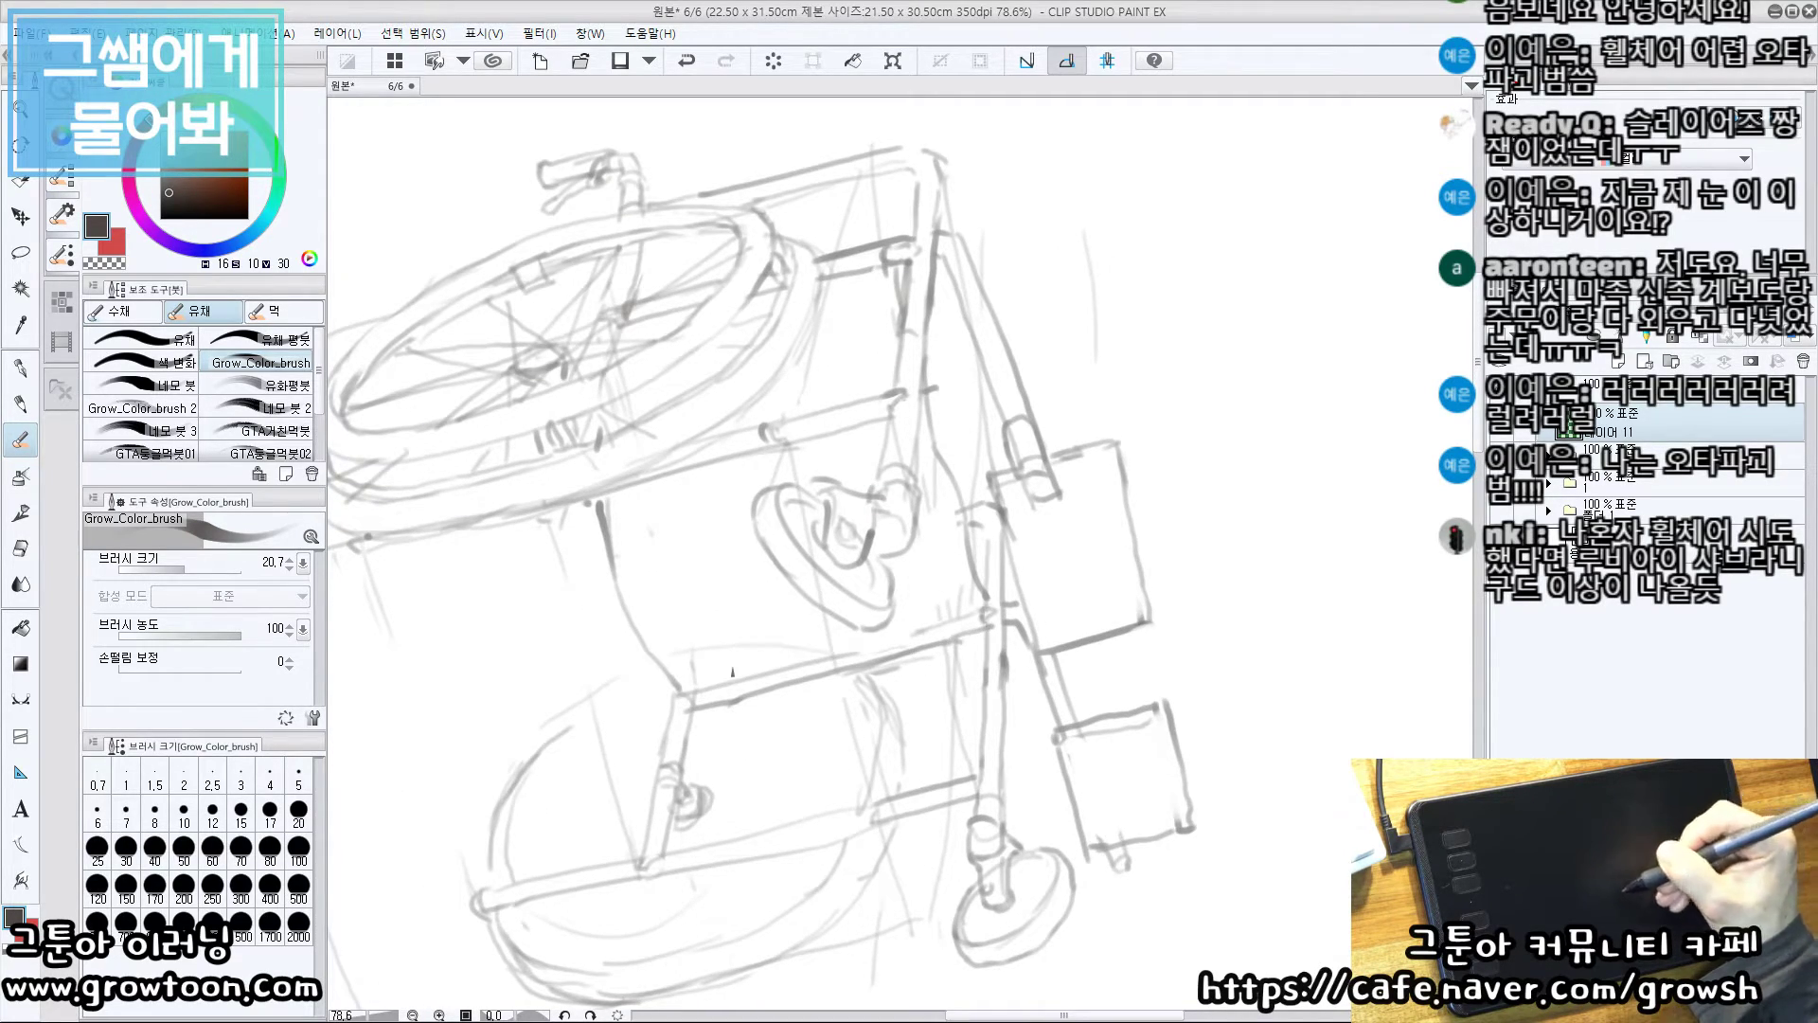
pyautogui.scroll(-2, 753, 632)
pyautogui.moveTo(787, 710)
pyautogui.mouseDown()
pyautogui.moveTo(751, 738)
pyautogui.moveTo(855, 739)
pyautogui.mouseUp()
pyautogui.moveTo(960, 676)
pyautogui.mouseDown()
pyautogui.moveTo(1060, 601)
pyautogui.moveTo(1062, 625)
pyautogui.mouseUp()
pyautogui.moveTo(1054, 542)
pyautogui.mouseDown()
pyautogui.moveTo(1108, 661)
pyautogui.moveTo(965, 498)
pyautogui.mouseUp()
pyautogui.moveTo(968, 420)
pyautogui.mouseDown()
pyautogui.moveTo(926, 441)
pyautogui.moveTo(1014, 438)
pyautogui.mouseUp()
# Redraw the upper frame's top bar as a thicker double-lined tube with an end joint beside the vertical tube
pyautogui.moveTo(859, 324); pyautogui.dragTo(915, 360)
pyautogui.hotkey('ctrl', 'z')
pyautogui.moveTo(711, 385)
pyautogui.mouseDown()
pyautogui.moveTo(929, 331)
pyautogui.moveTo(933, 373)
pyautogui.moveTo(826, 396)
pyautogui.mouseUp()
pyautogui.moveTo(979, 443); pyautogui.dragTo(941, 353)
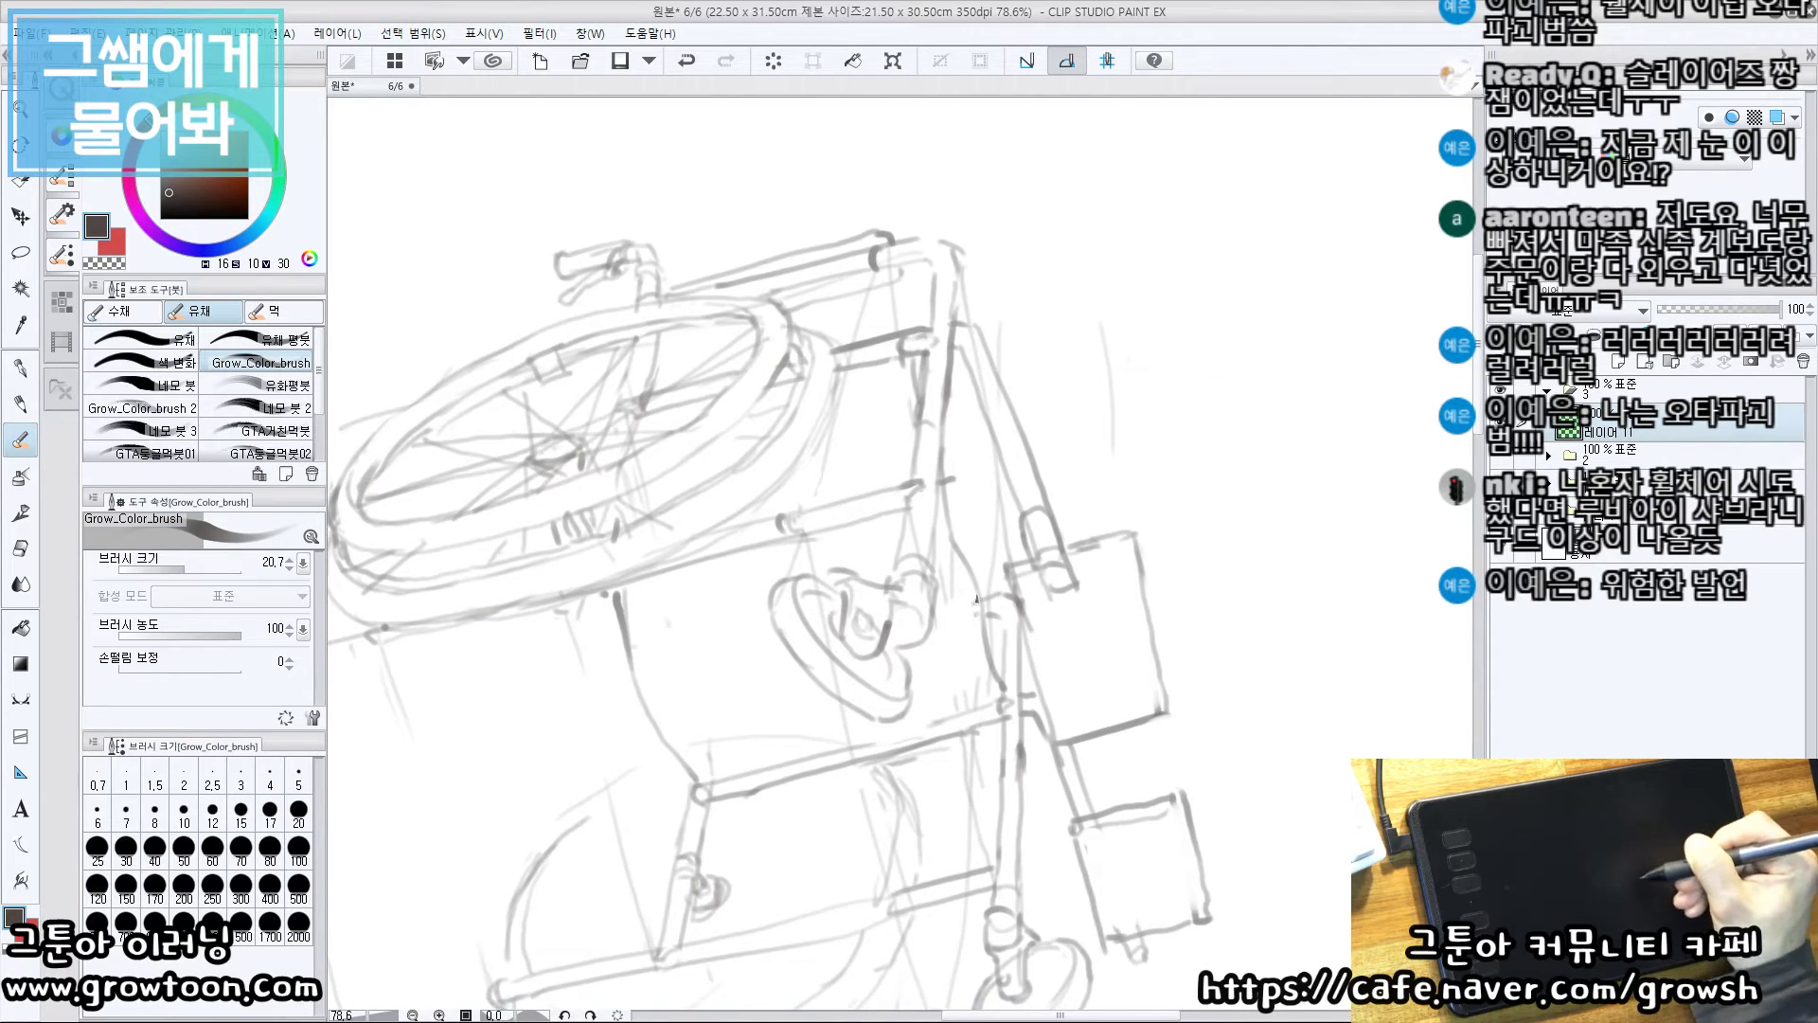
pyautogui.hotkey('ctrl', 'z')
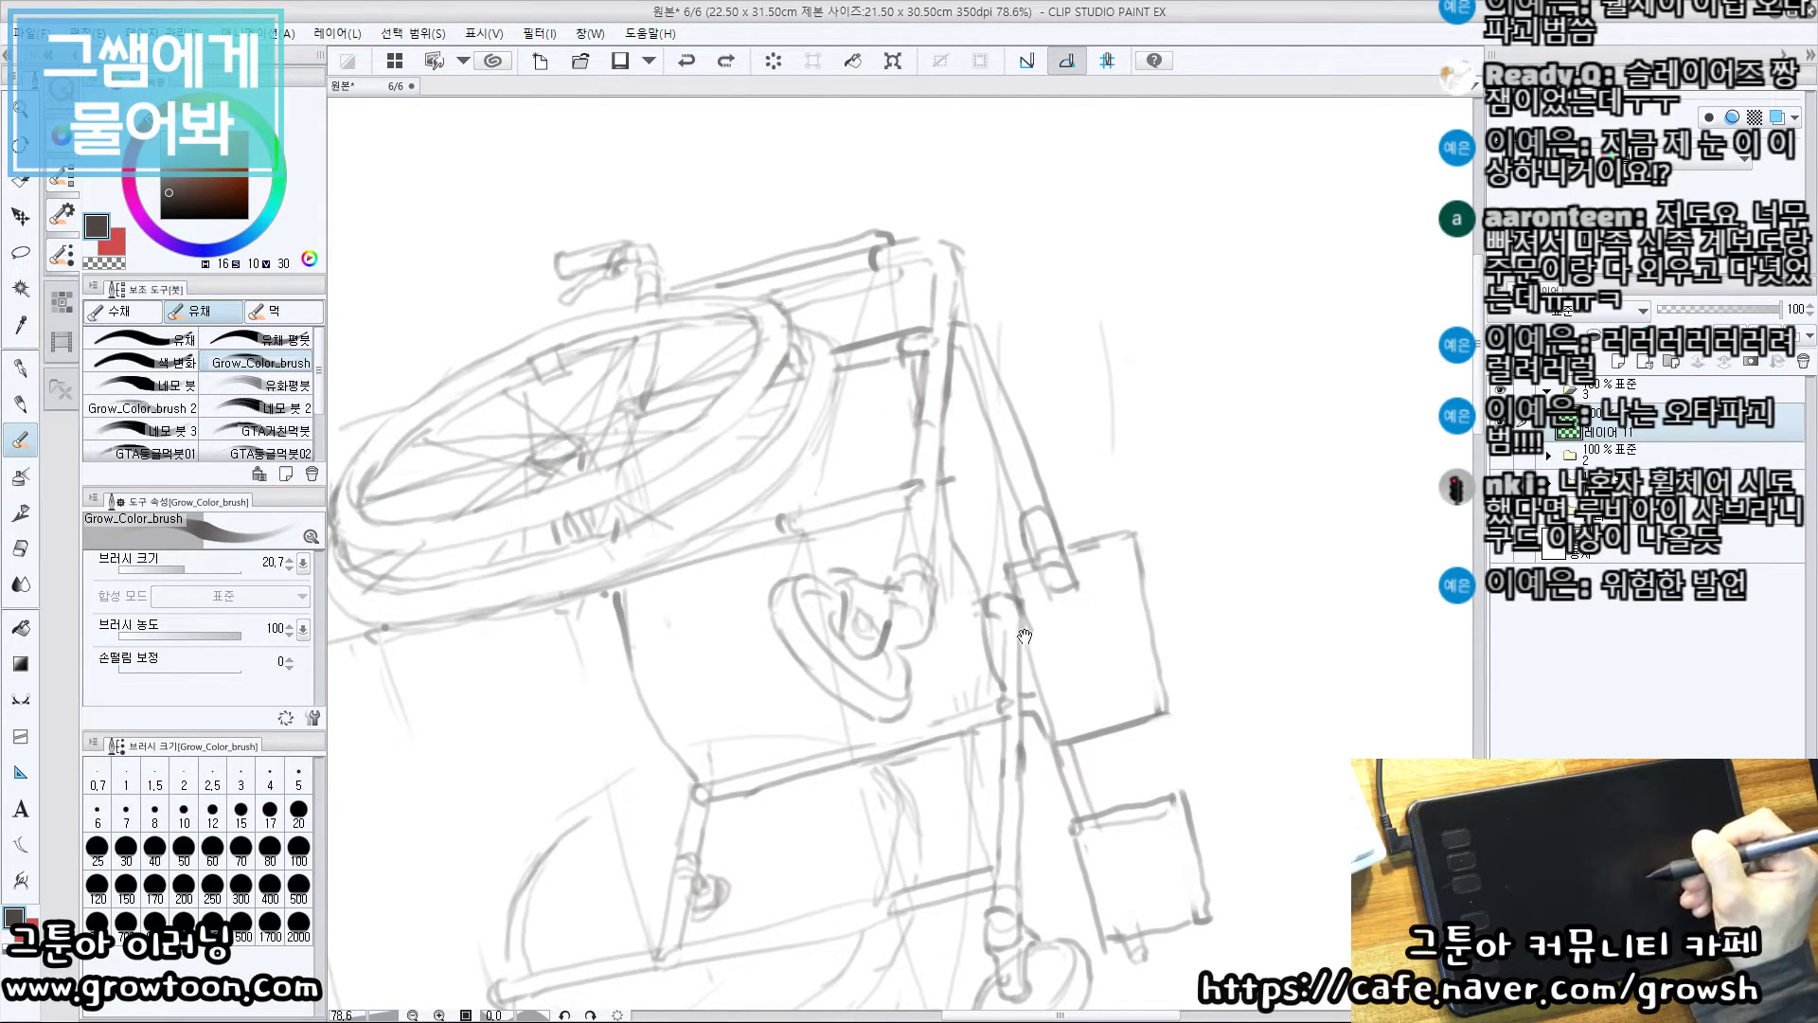
# Extend the lower frame's bottom crossbar as a double line across the second large wheel to the upright post's base
pyautogui.moveTo(997, 554); pyautogui.dragTo(909, 592)
pyautogui.moveTo(757, 531)
pyautogui.mouseDown()
pyautogui.moveTo(788, 559)
pyautogui.moveTo(837, 557)
pyautogui.mouseUp()
pyautogui.moveTo(705, 610); pyautogui.dragTo(707, 582)
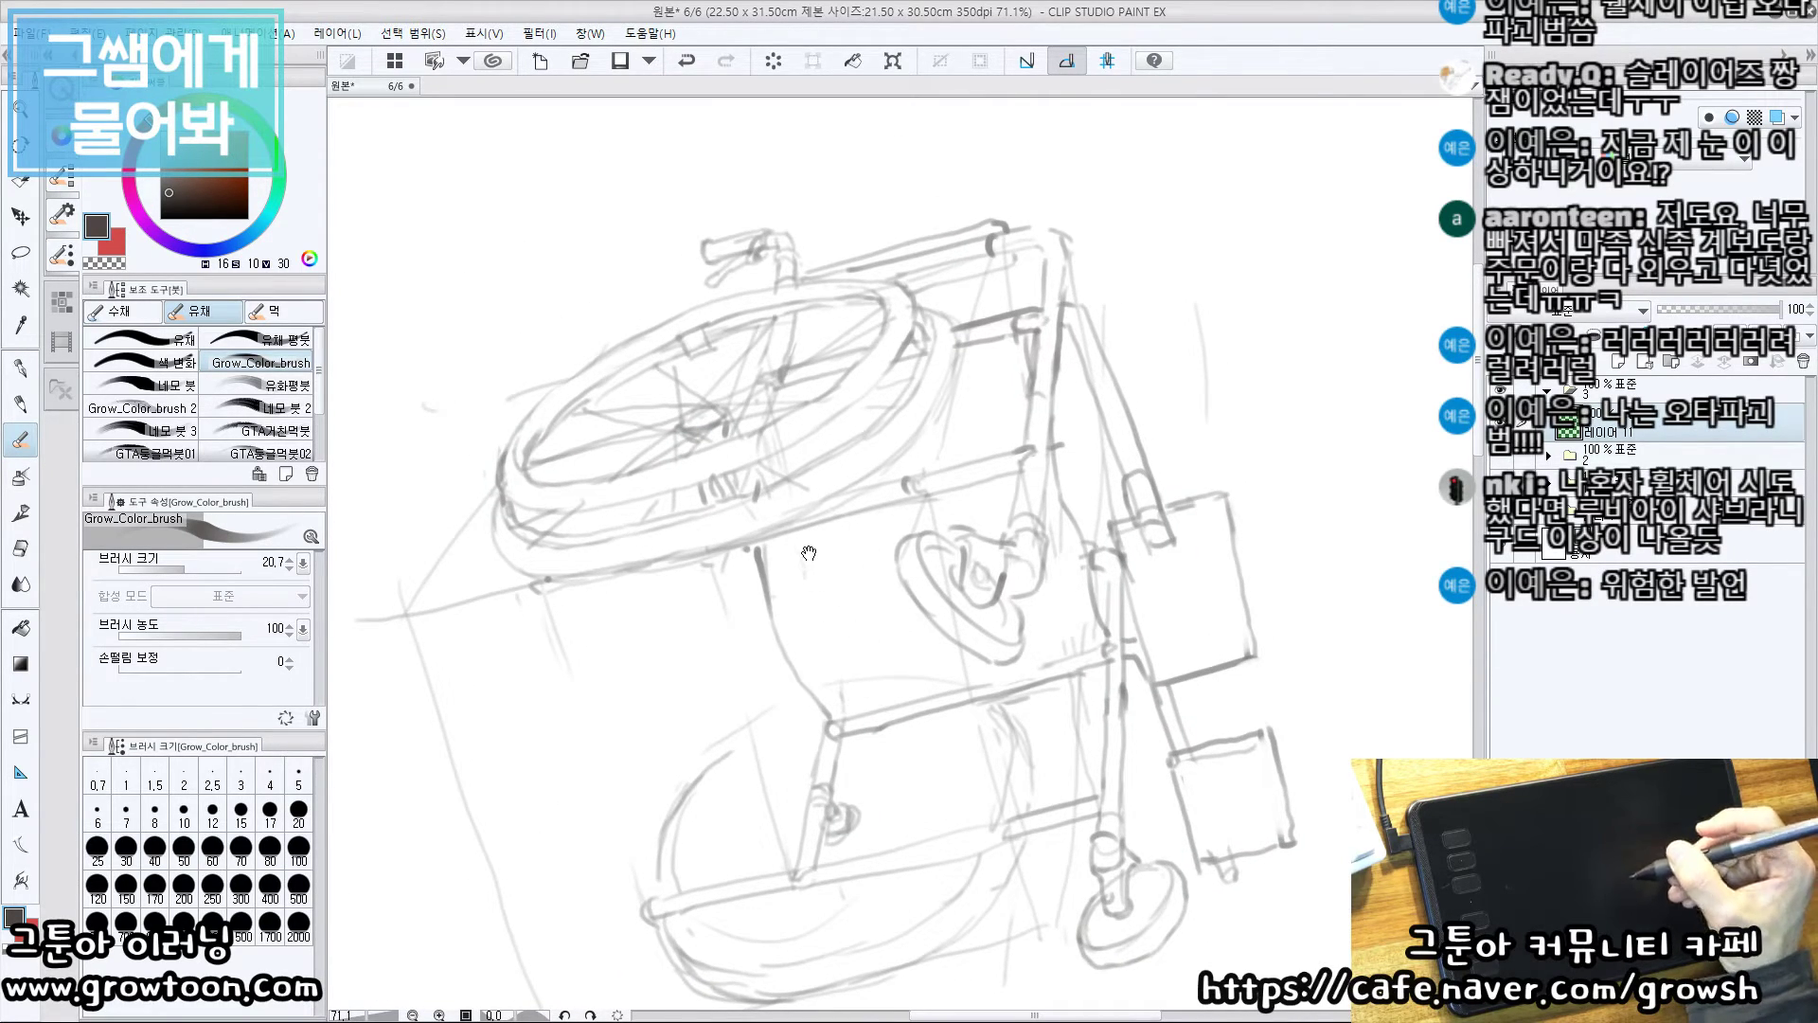
pyautogui.moveTo(904, 537); pyautogui.dragTo(889, 451)
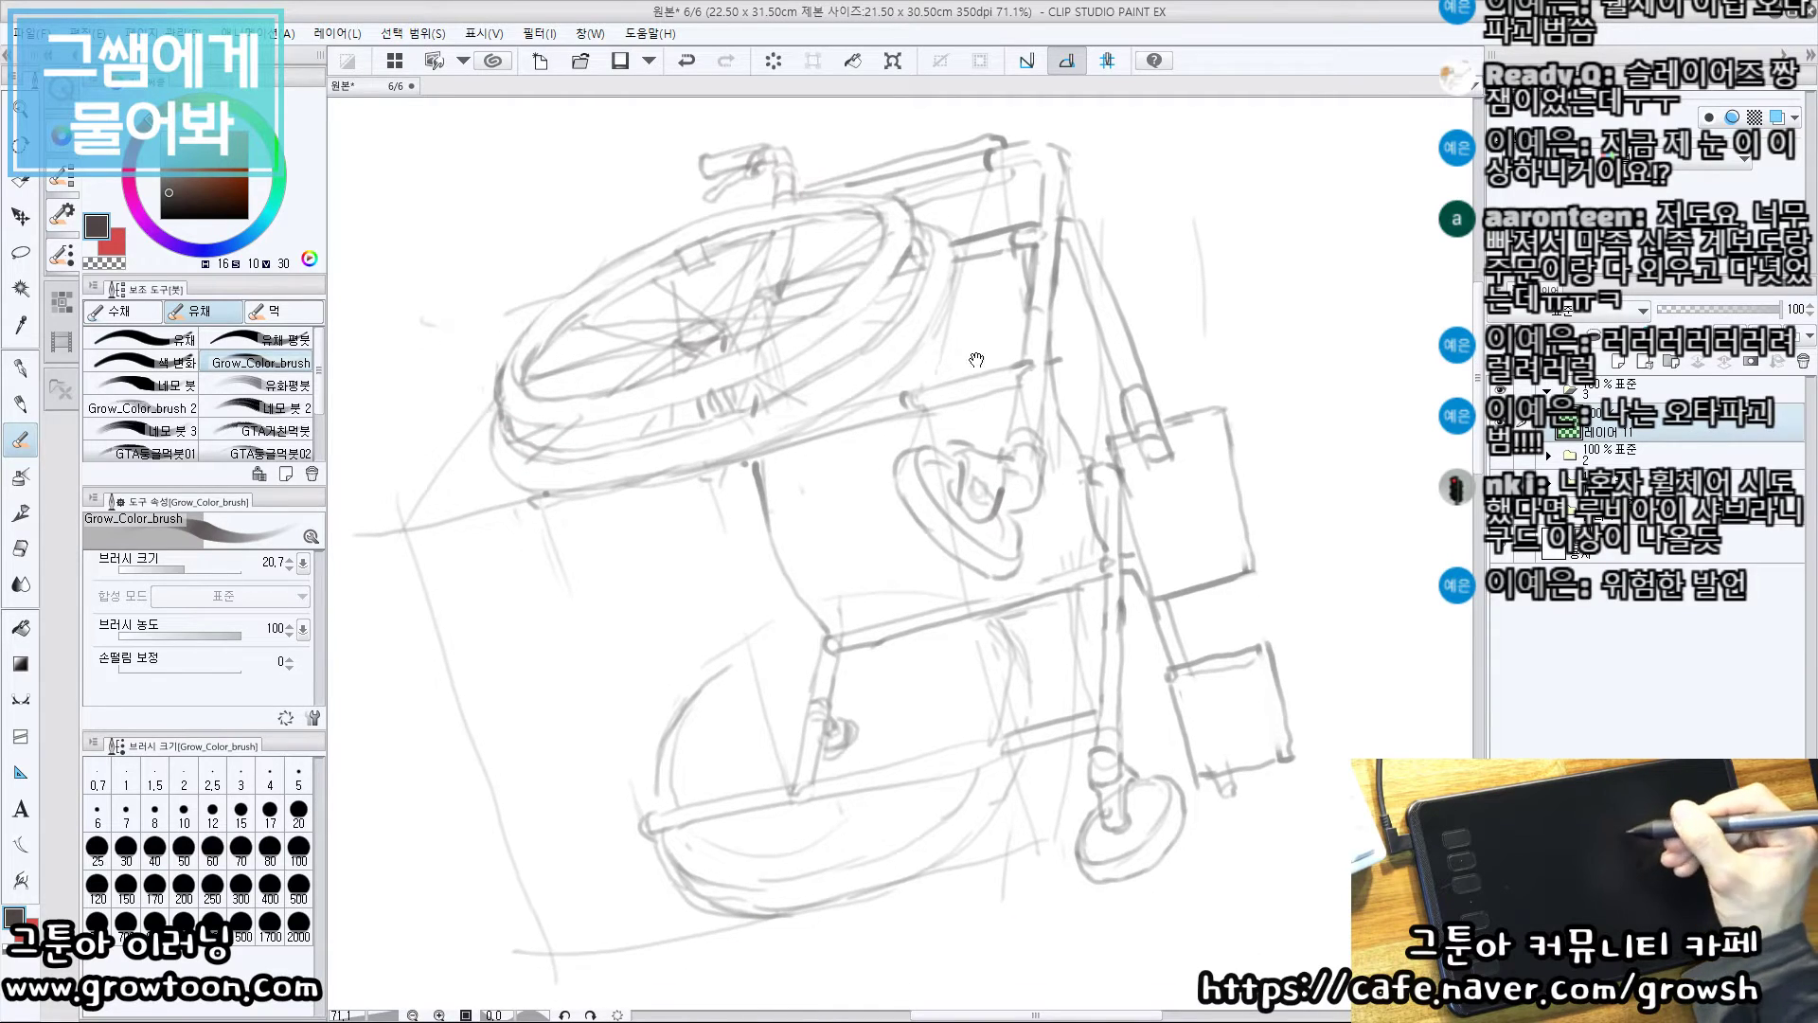
pyautogui.moveTo(969, 387); pyautogui.dragTo(978, 361)
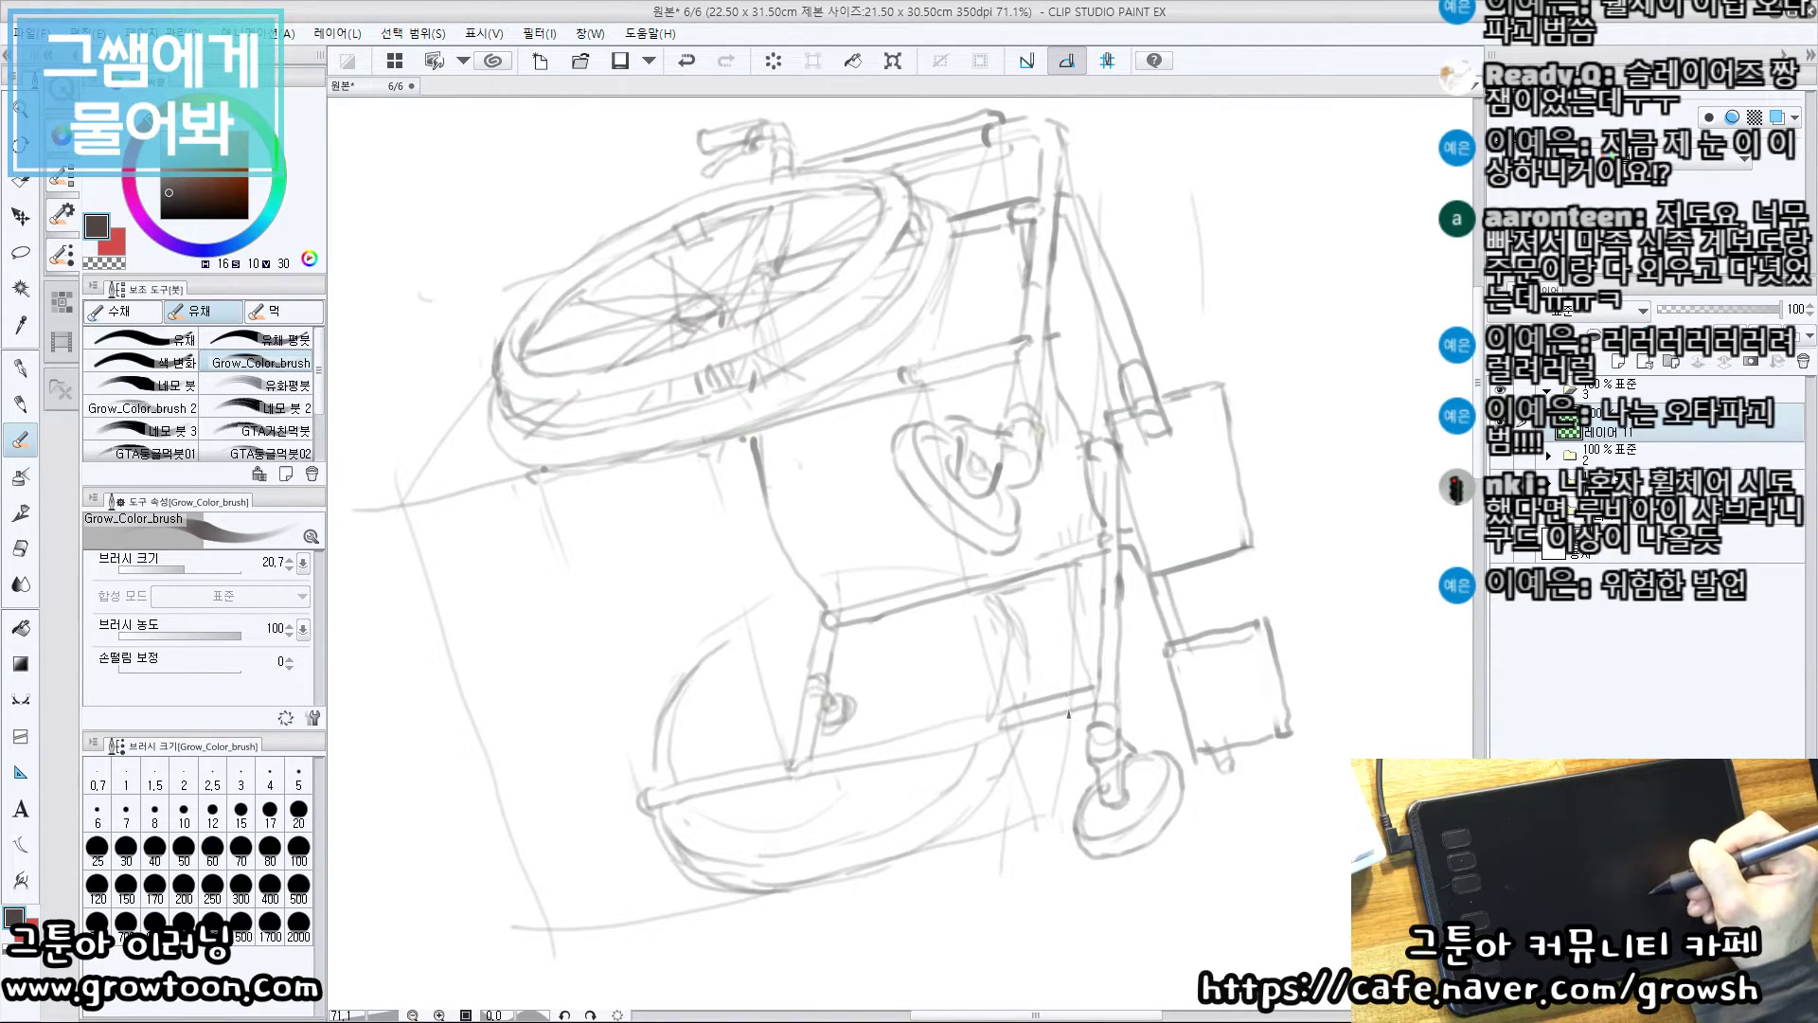
pyautogui.moveTo(947, 692); pyautogui.dragTo(964, 673)
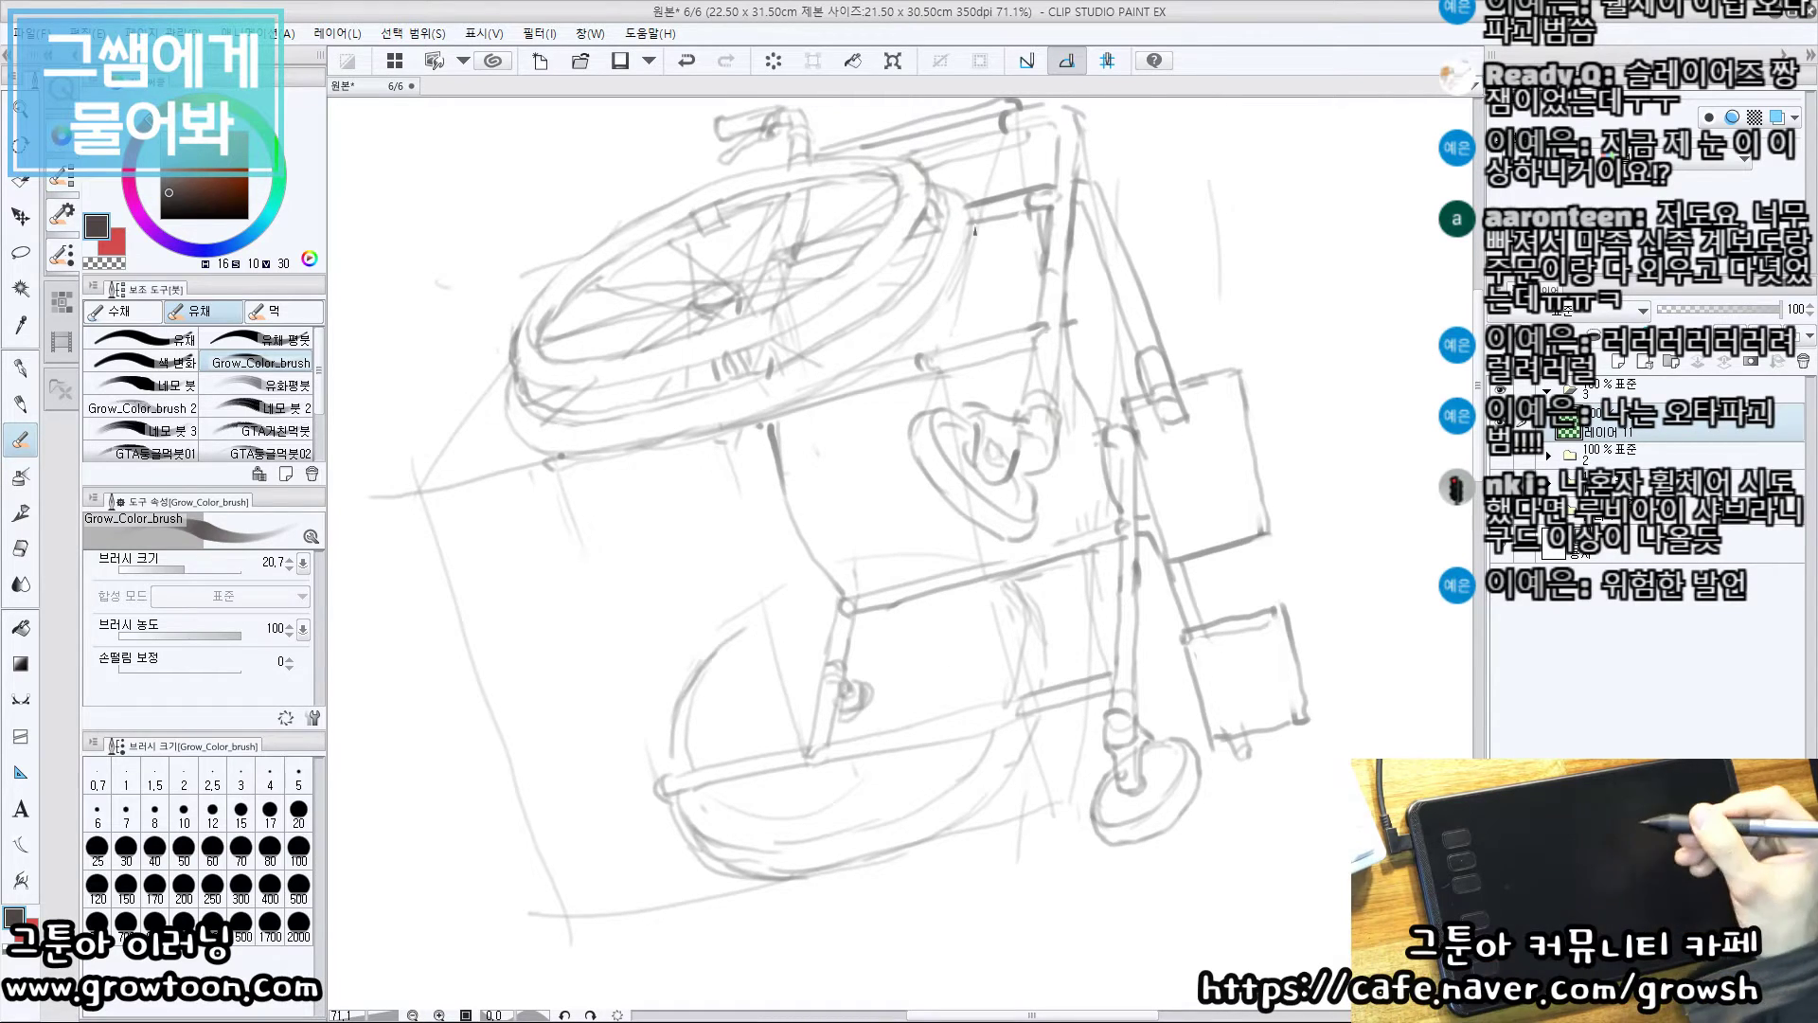
pyautogui.moveTo(923, 426); pyautogui.dragTo(909, 431)
pyautogui.moveTo(948, 676); pyautogui.dragTo(952, 656)
pyautogui.moveTo(826, 733)
pyautogui.mouseDown()
pyautogui.moveTo(1000, 702)
pyautogui.moveTo(1020, 668)
pyautogui.moveTo(921, 713)
pyautogui.moveTo(1030, 686)
pyautogui.mouseUp()
pyautogui.moveTo(1062, 447)
pyautogui.mouseDown()
pyautogui.moveTo(1004, 468)
pyautogui.moveTo(1019, 494)
pyautogui.mouseUp()
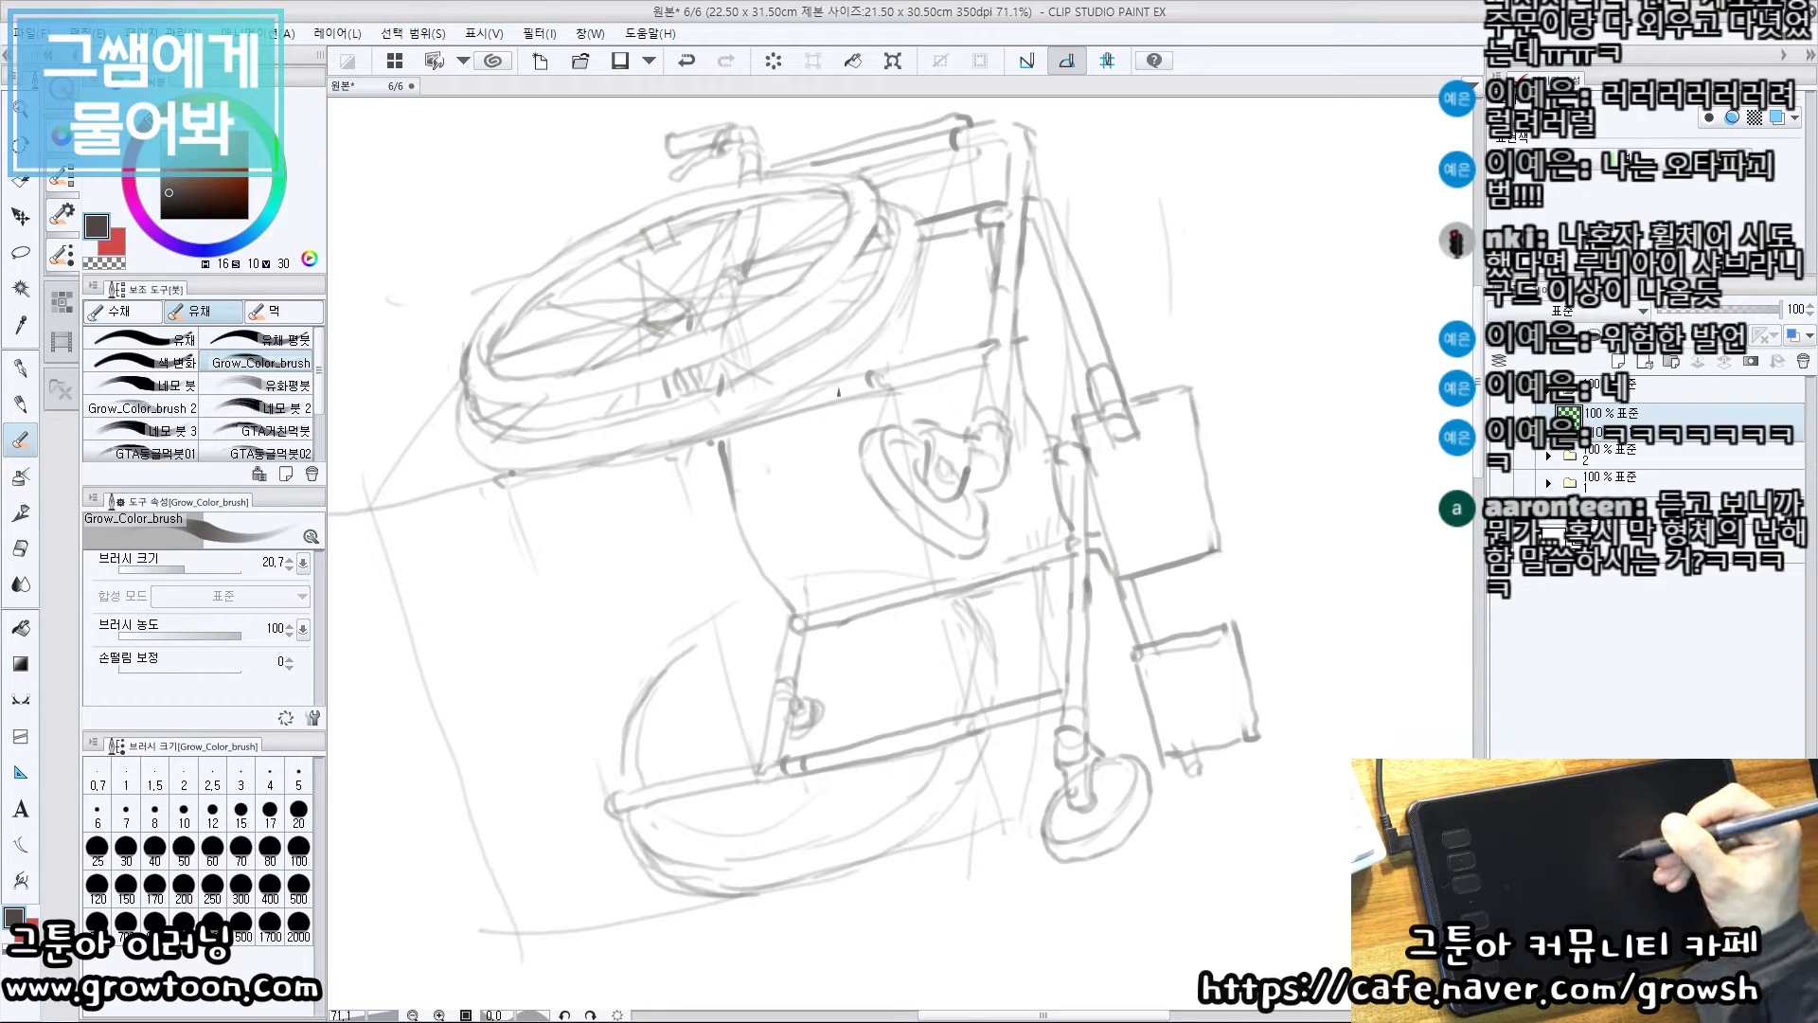
# Draw a diagonal cross brace from the upper frame's crossbar end, behind the small wheel, to the lower frame's vertical tube
pyautogui.moveTo(850, 376)
pyautogui.mouseDown()
pyautogui.moveTo(821, 459)
pyautogui.moveTo(851, 431)
pyautogui.mouseUp()
pyautogui.moveTo(944, 522); pyautogui.dragTo(996, 572)
pyautogui.moveTo(841, 403); pyautogui.dragTo(849, 434)
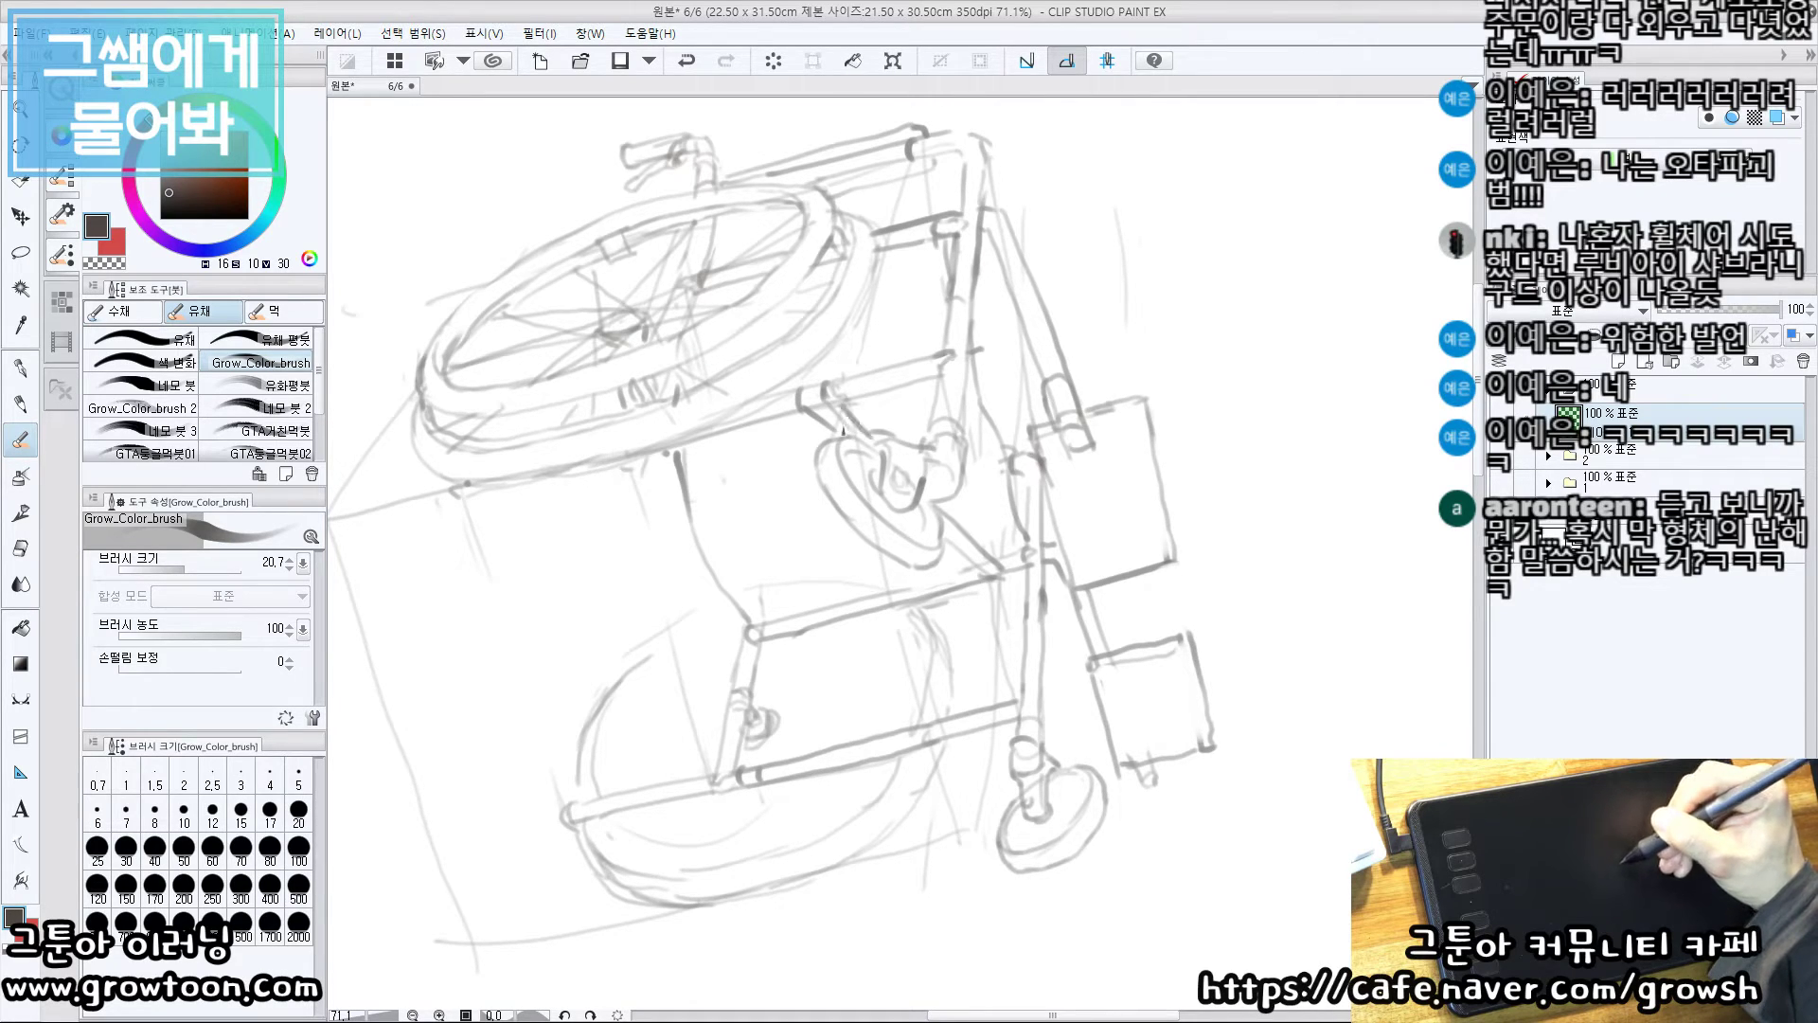
pyautogui.moveTo(983, 566); pyautogui.dragTo(980, 561)
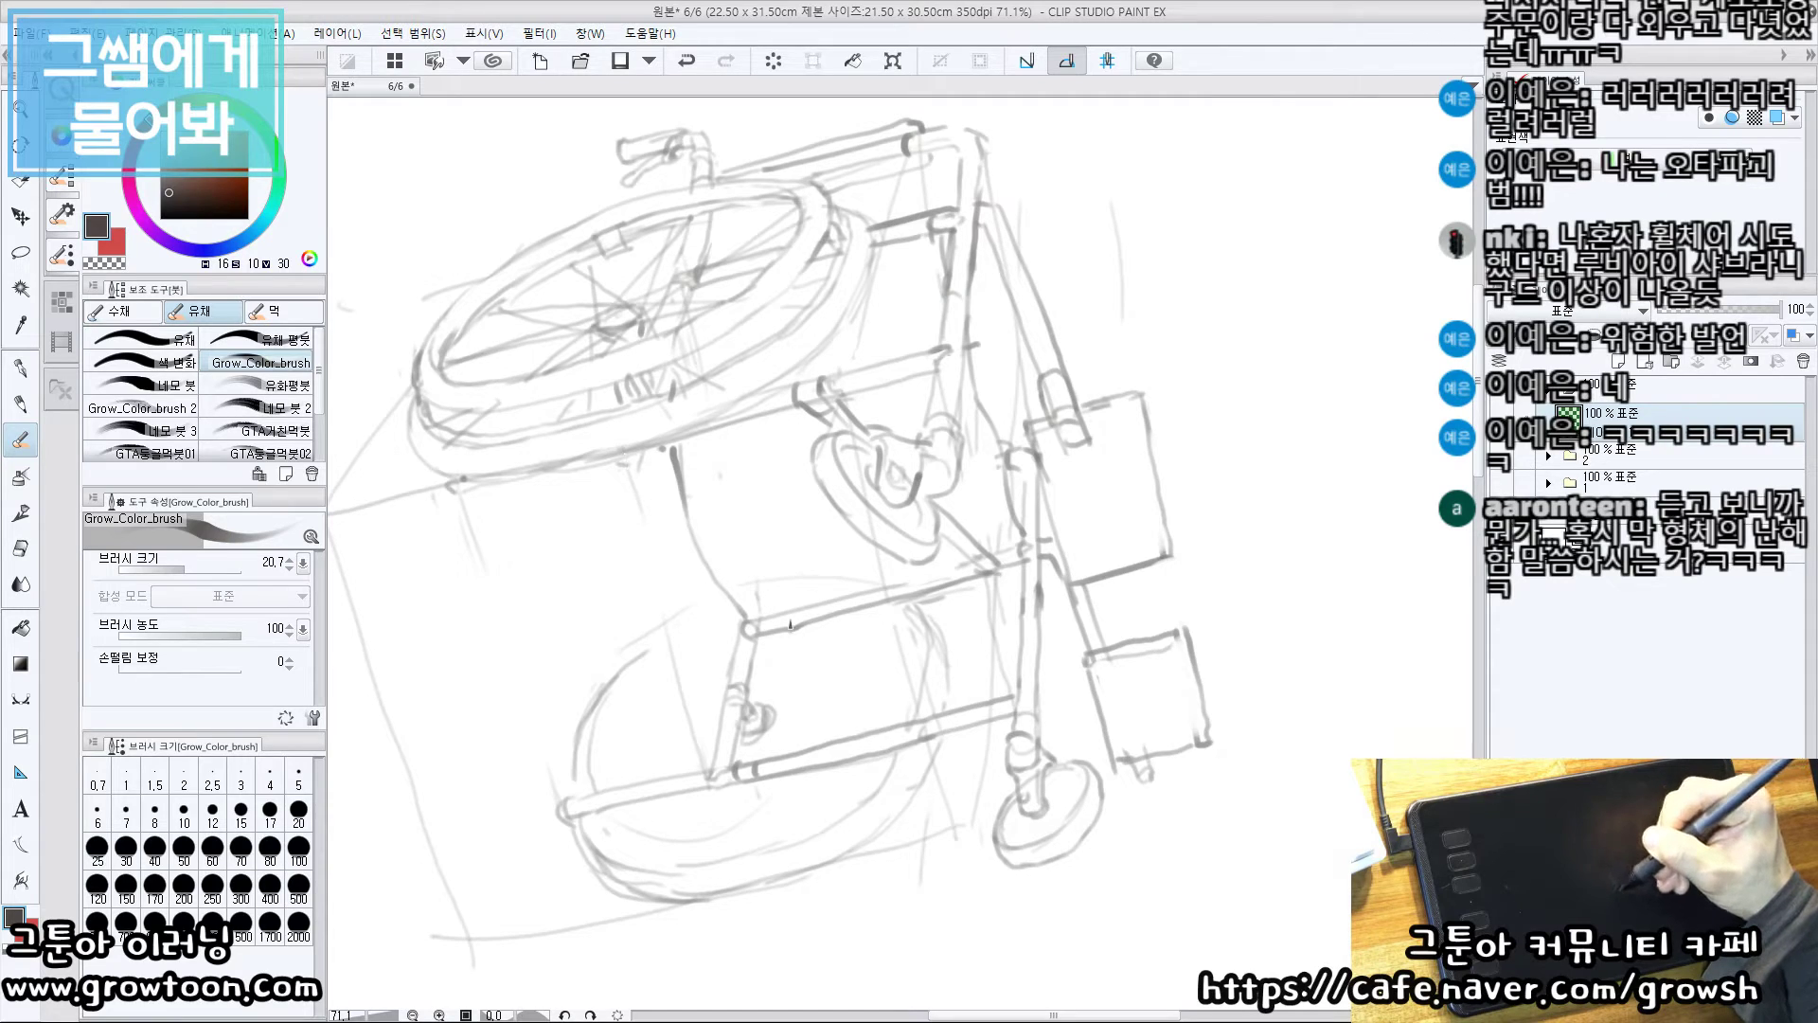
# Draw a double-lined diagonal brace from beneath the first large wheel to the lower frame's corner, and set the brush size to 10
pyautogui.moveTo(588, 461); pyautogui.dragTo(771, 624)
pyautogui.moveTo(622, 460); pyautogui.dragTo(788, 622)
pyautogui.hotkey('ctrl', 'z')
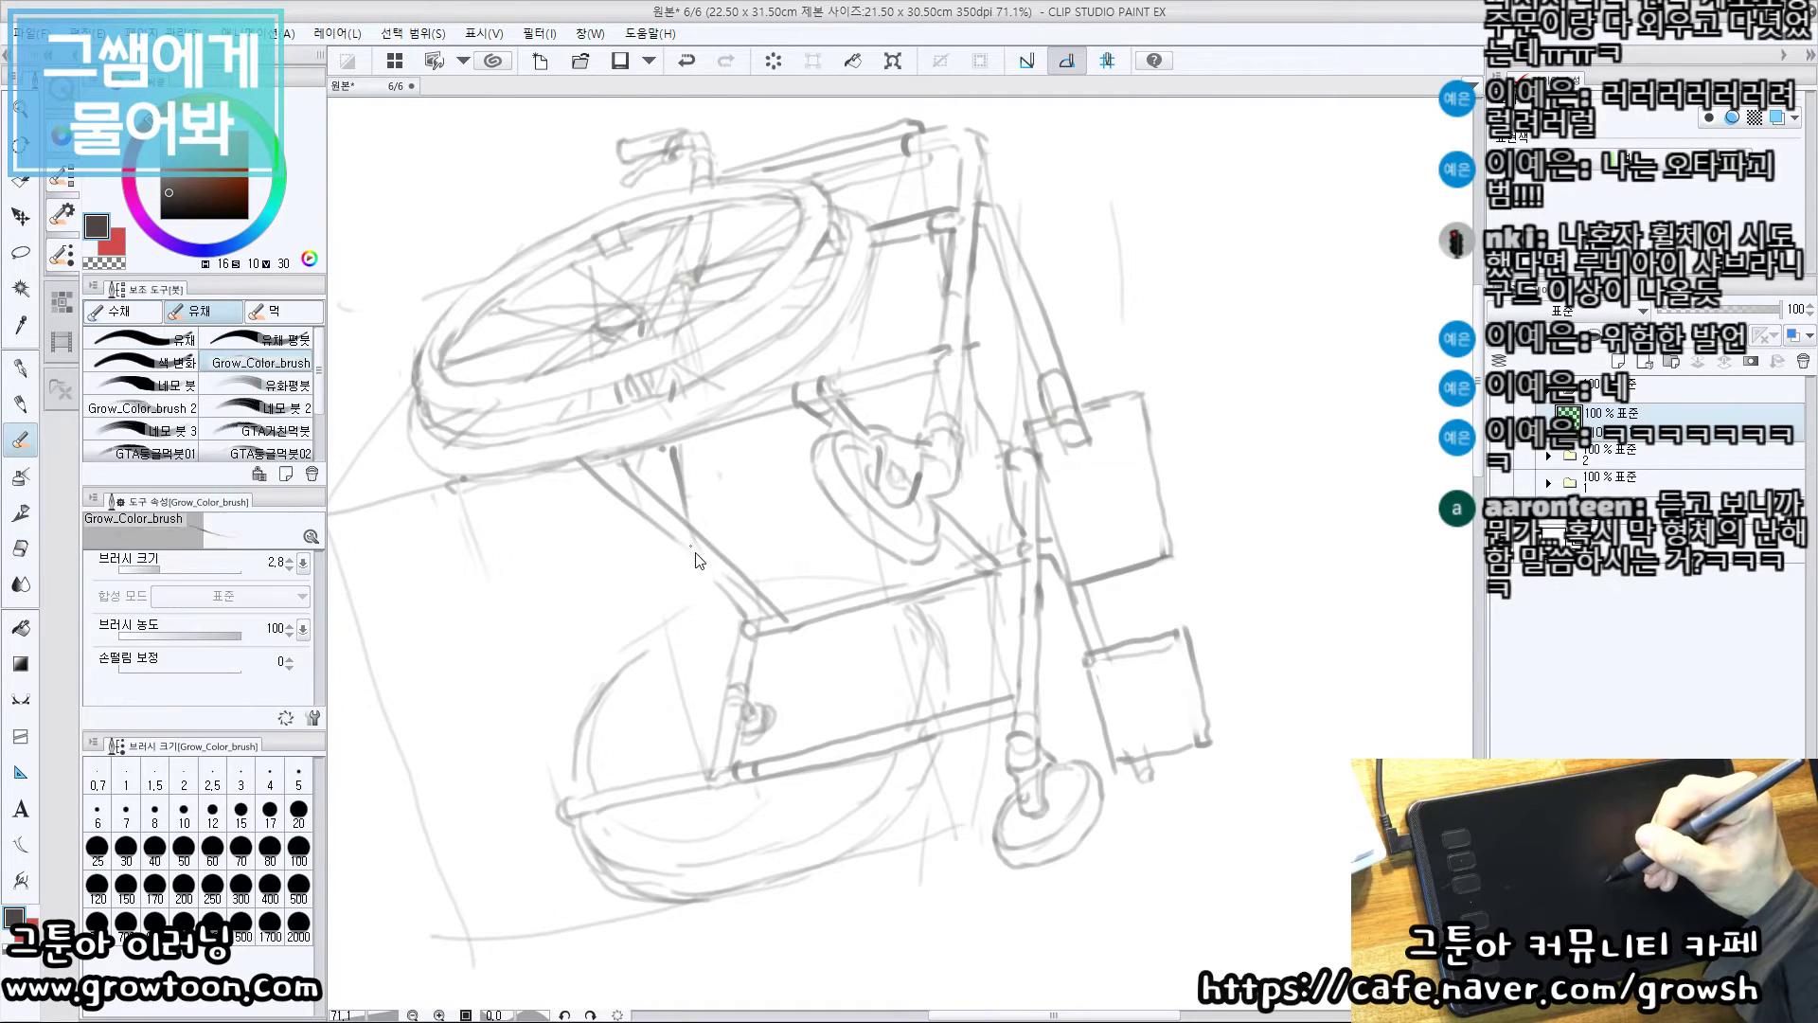
pyautogui.hotkey('ctrl', 'z')
pyautogui.moveTo(712, 570)
pyautogui.mouseDown()
pyautogui.moveTo(746, 591)
pyautogui.moveTo(688, 557)
pyautogui.mouseUp()
pyautogui.press(']')
pyautogui.press(']')
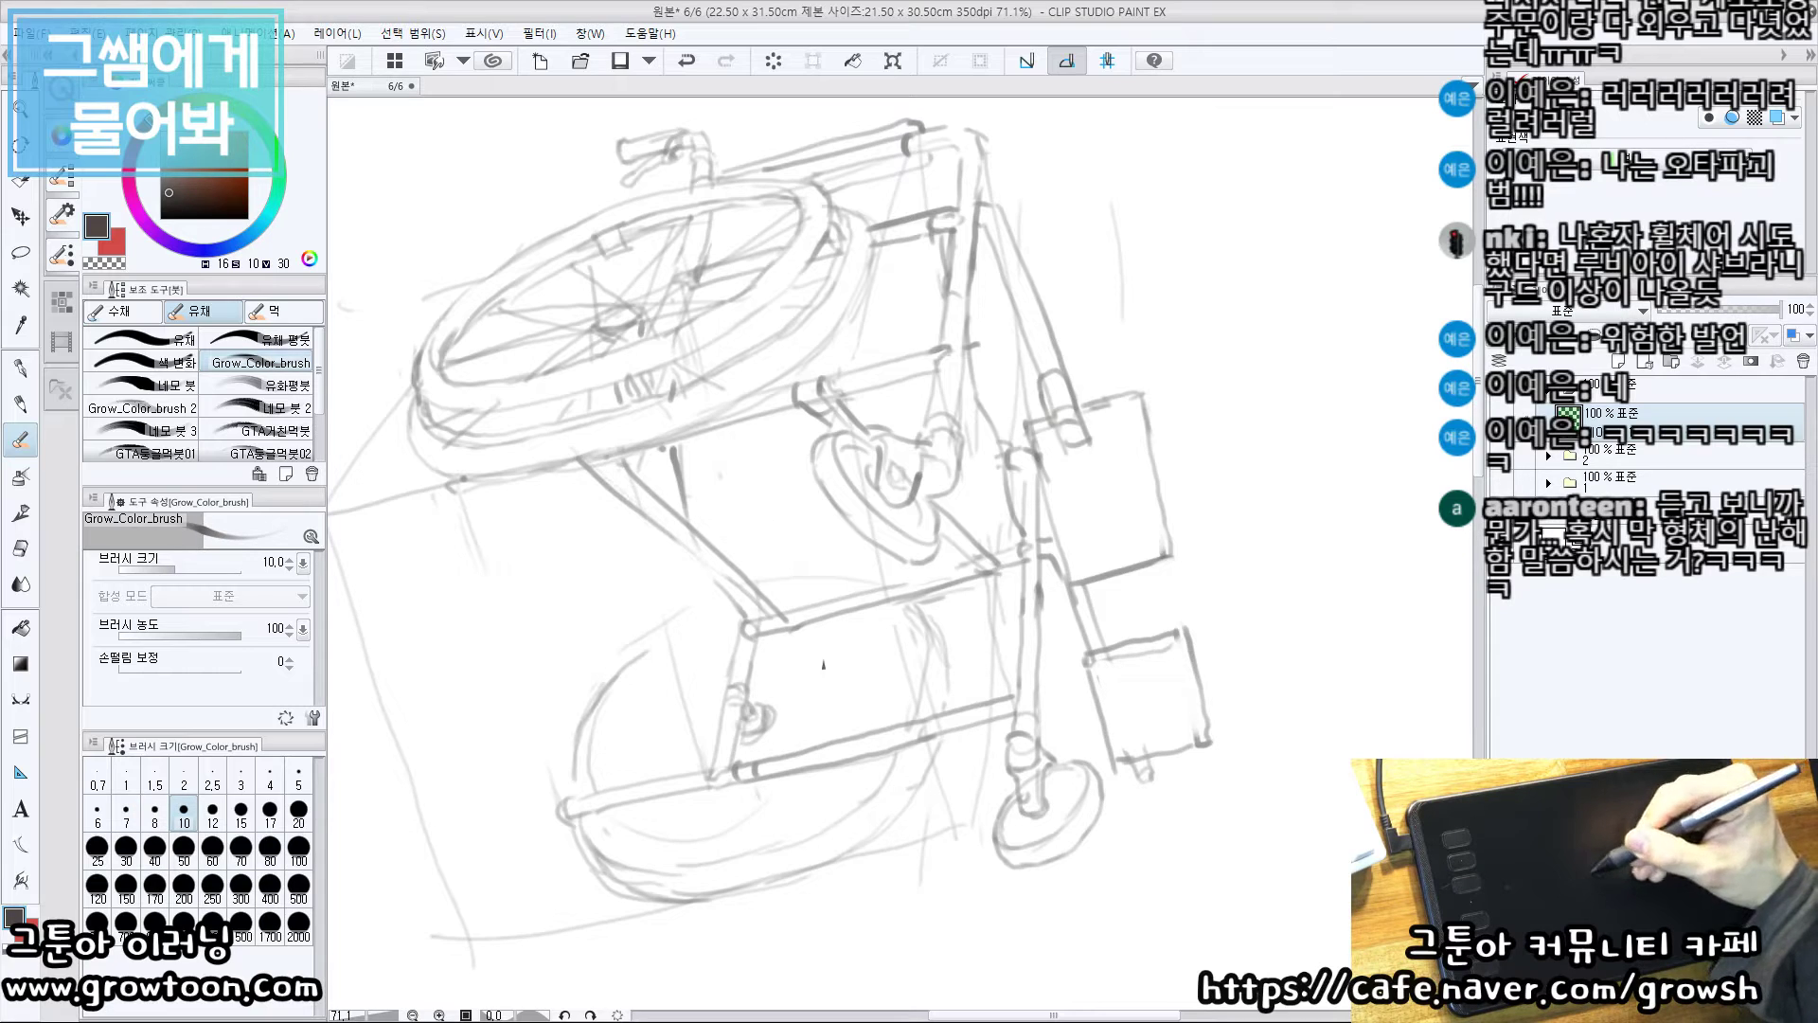
pyautogui.moveTo(847, 473); pyautogui.dragTo(1001, 655)
pyautogui.moveTo(612, 430); pyautogui.dragTo(979, 724)
pyautogui.hotkey('ctrl', 'z')
pyautogui.hotkey('ctrl', 'z')
# Set the brush size to 17 and reinforce the diagonal brace beneath the first large wheel near the lower frame's corner
pyautogui.press(']')
pyautogui.press(']')
pyautogui.press(']')
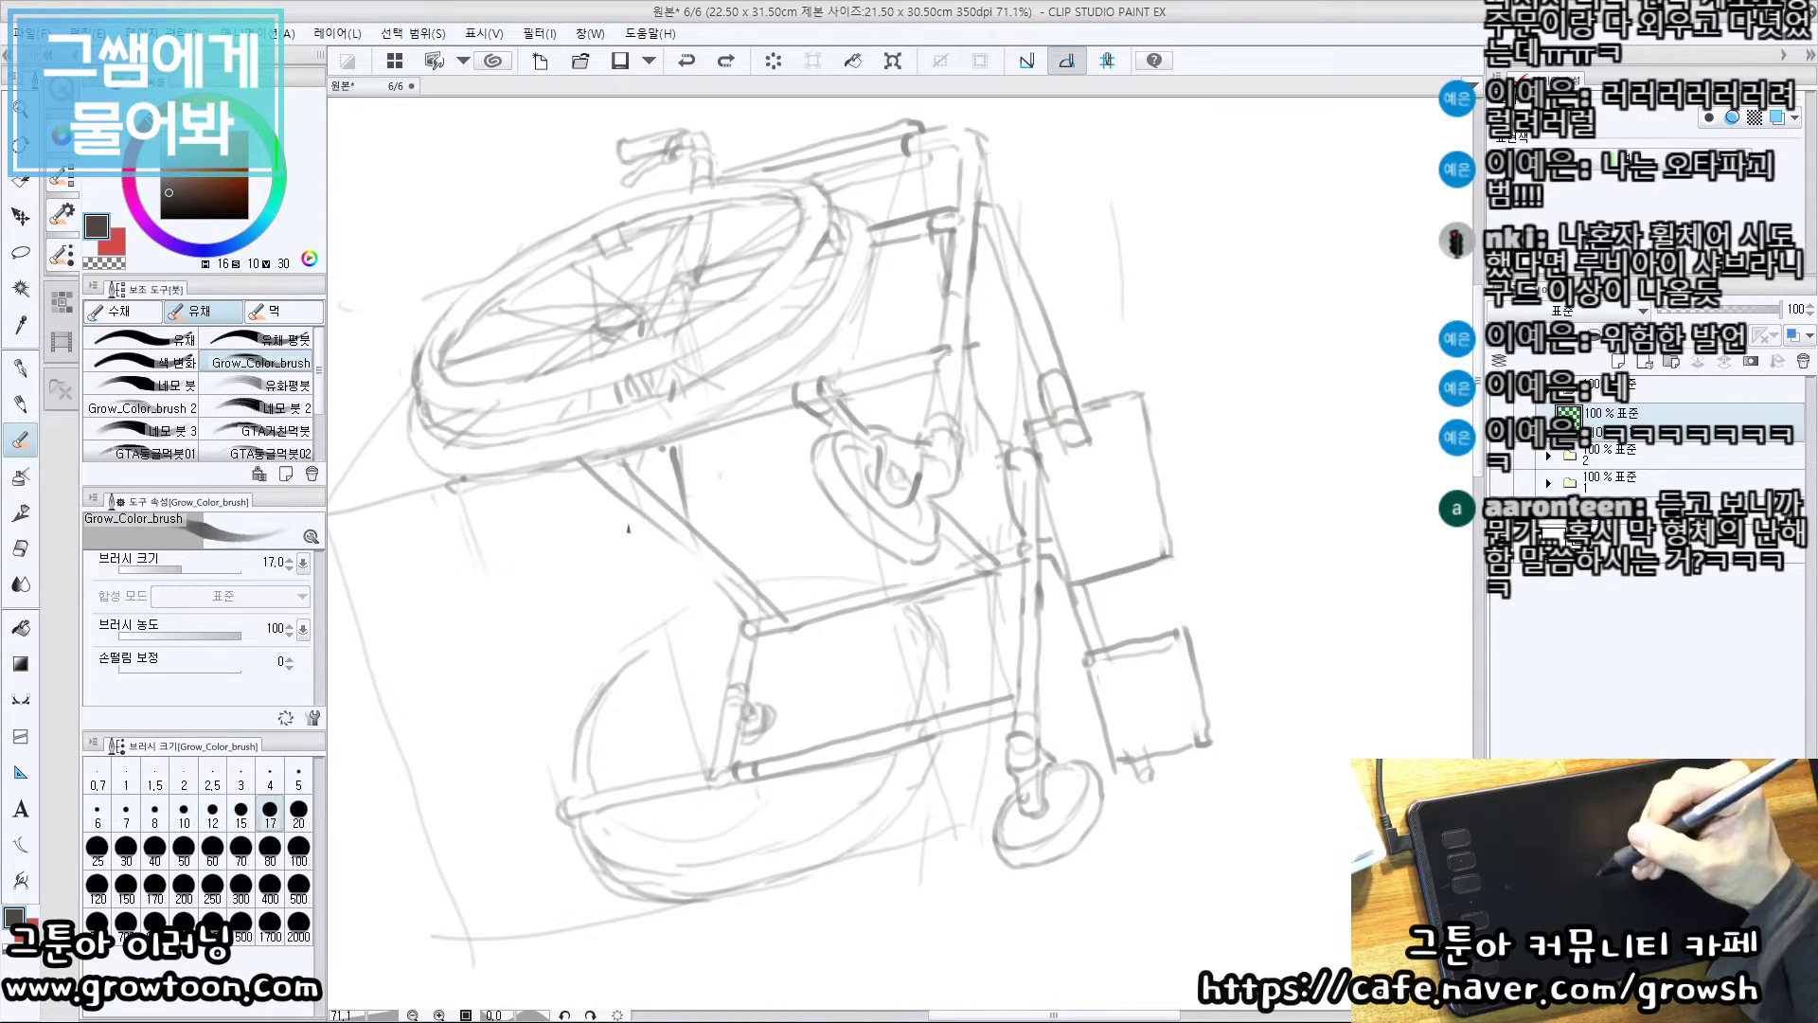
pyautogui.moveTo(668, 533); pyautogui.dragTo(782, 613)
pyautogui.press('e')
pyautogui.press('b')
pyautogui.hotkey('ctrl', 'z')
pyautogui.moveTo(728, 559)
pyautogui.mouseDown()
pyautogui.moveTo(777, 620)
pyautogui.moveTo(787, 581)
pyautogui.mouseUp()
pyautogui.moveTo(745, 665); pyautogui.dragTo(750, 676)
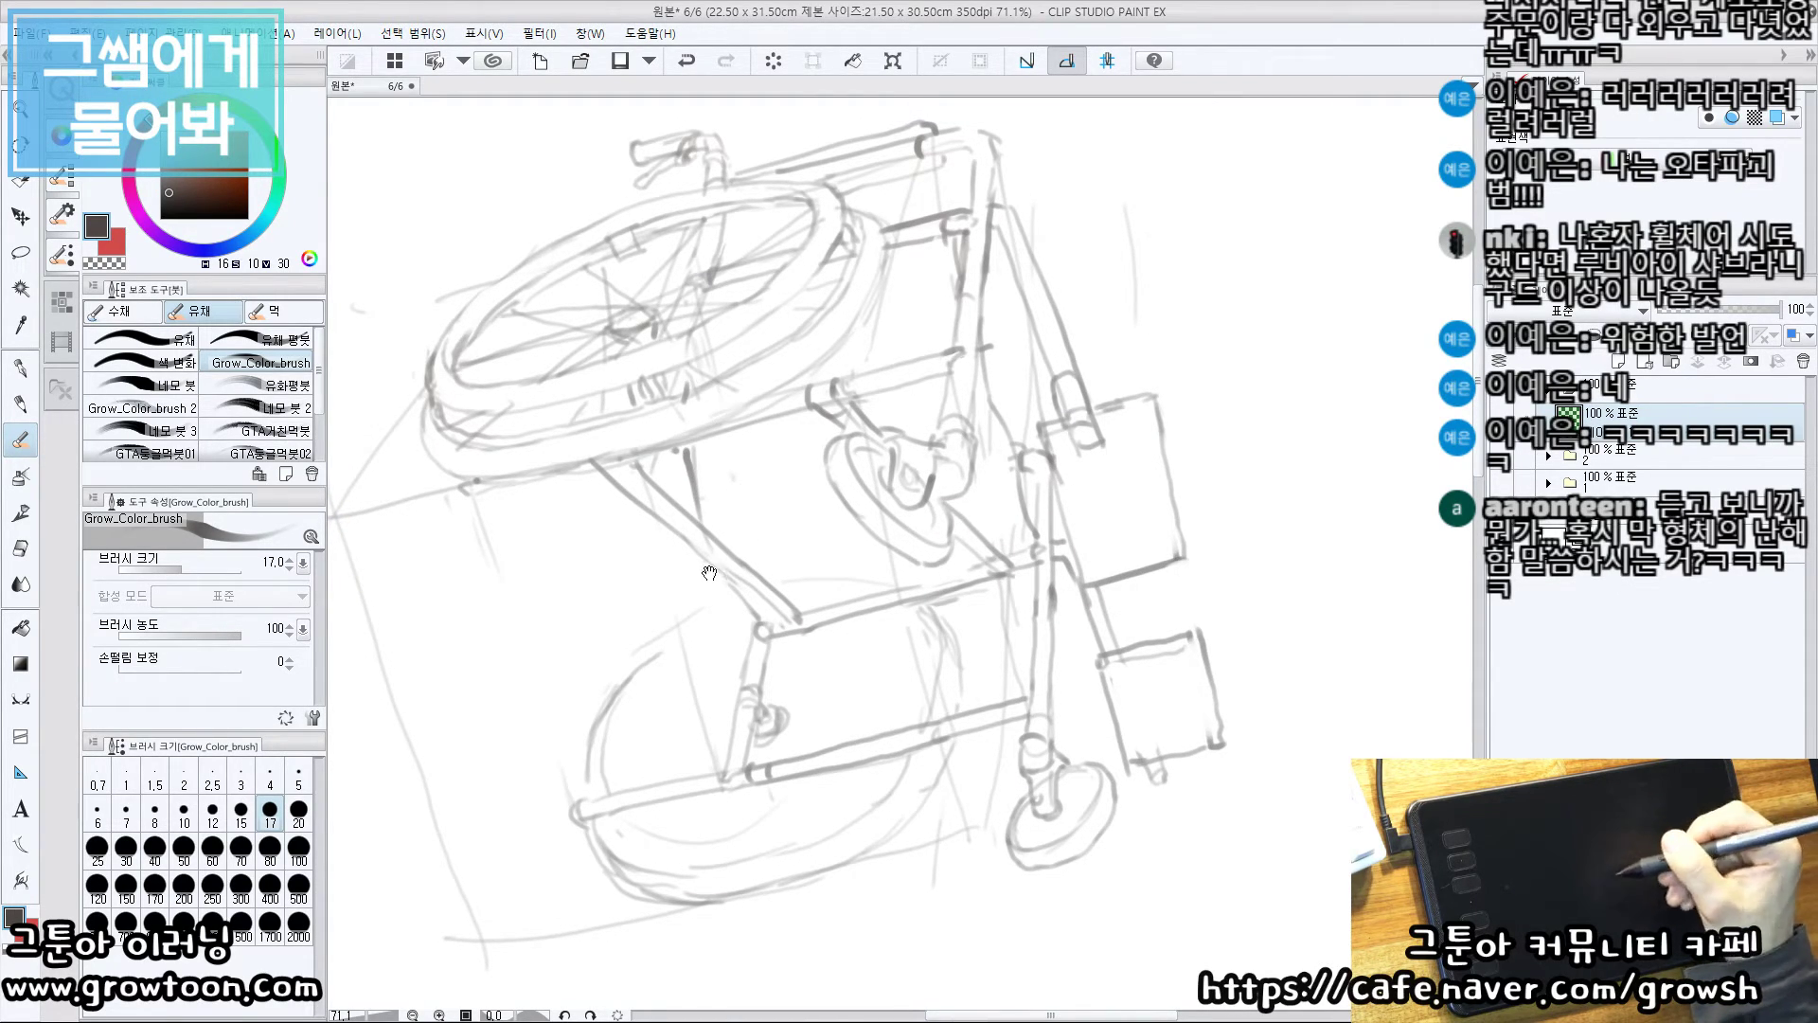
pyautogui.moveTo(753, 750); pyautogui.dragTo(751, 755)
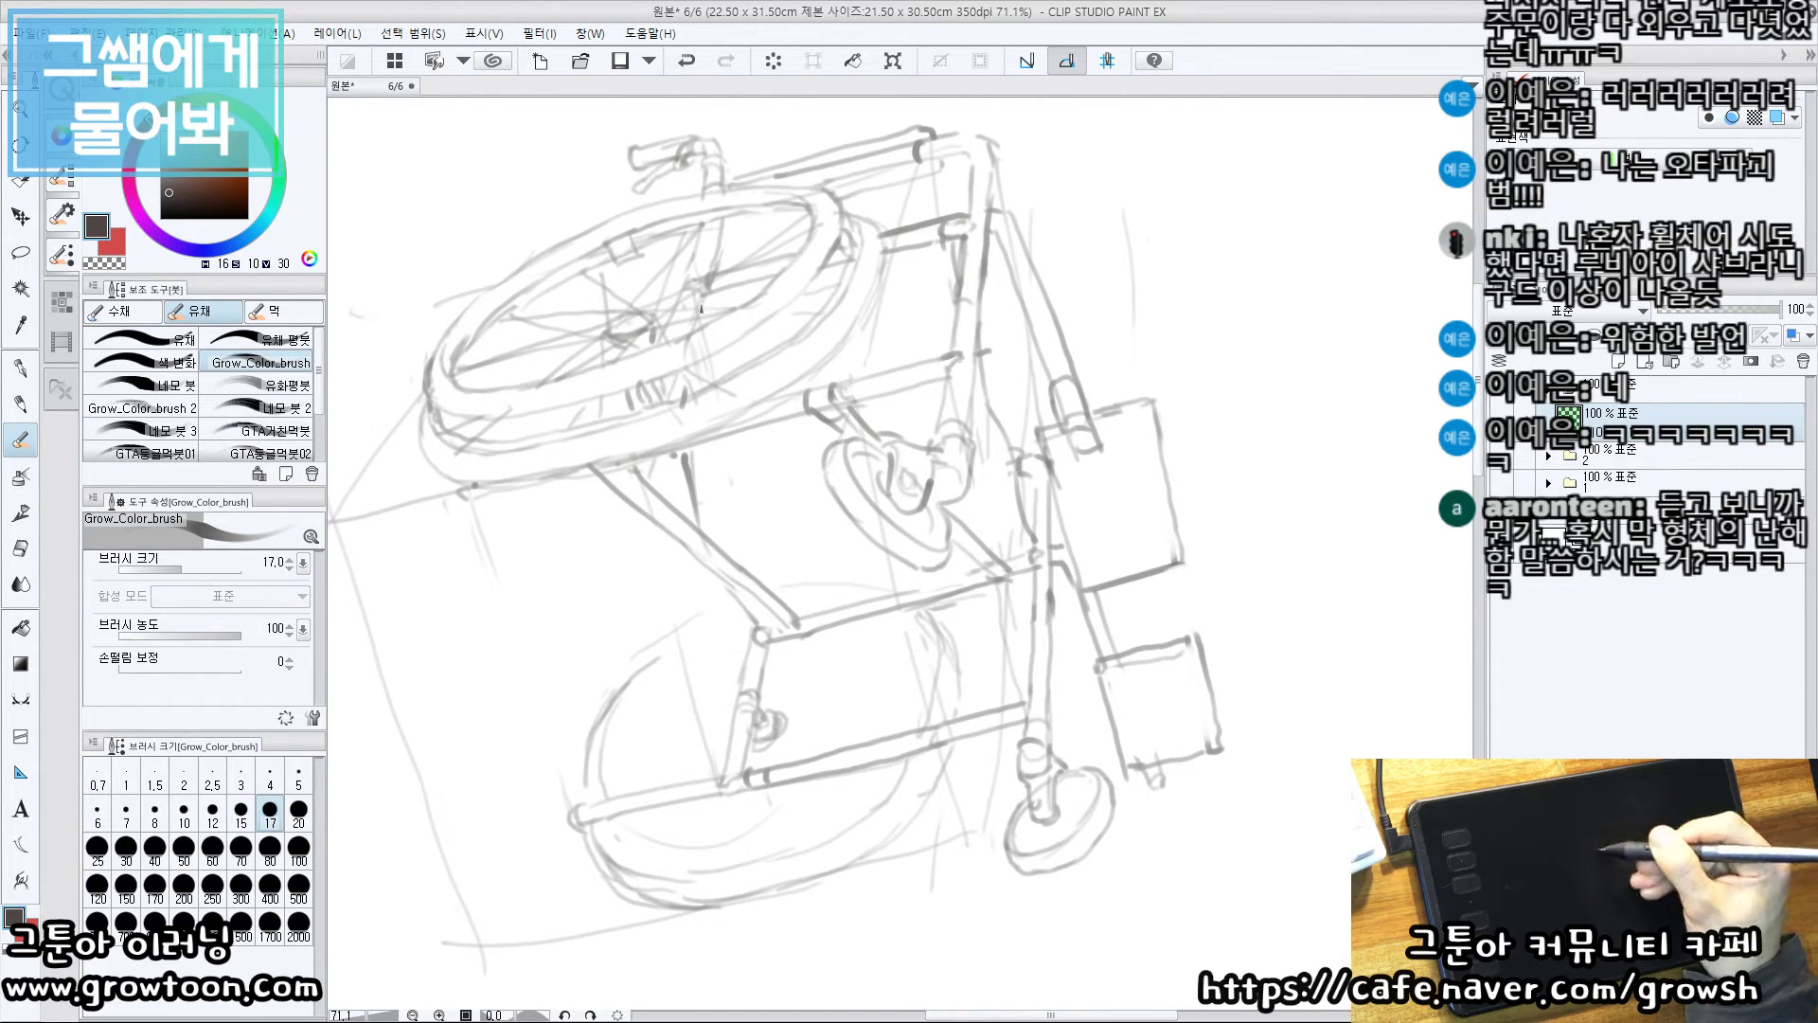
pyautogui.moveTo(699, 428); pyautogui.dragTo(707, 546)
pyautogui.moveTo(707, 561); pyautogui.dragTo(725, 747)
pyautogui.hotkey('ctrl', 'z')
pyautogui.hotkey('ctrl', 'z')
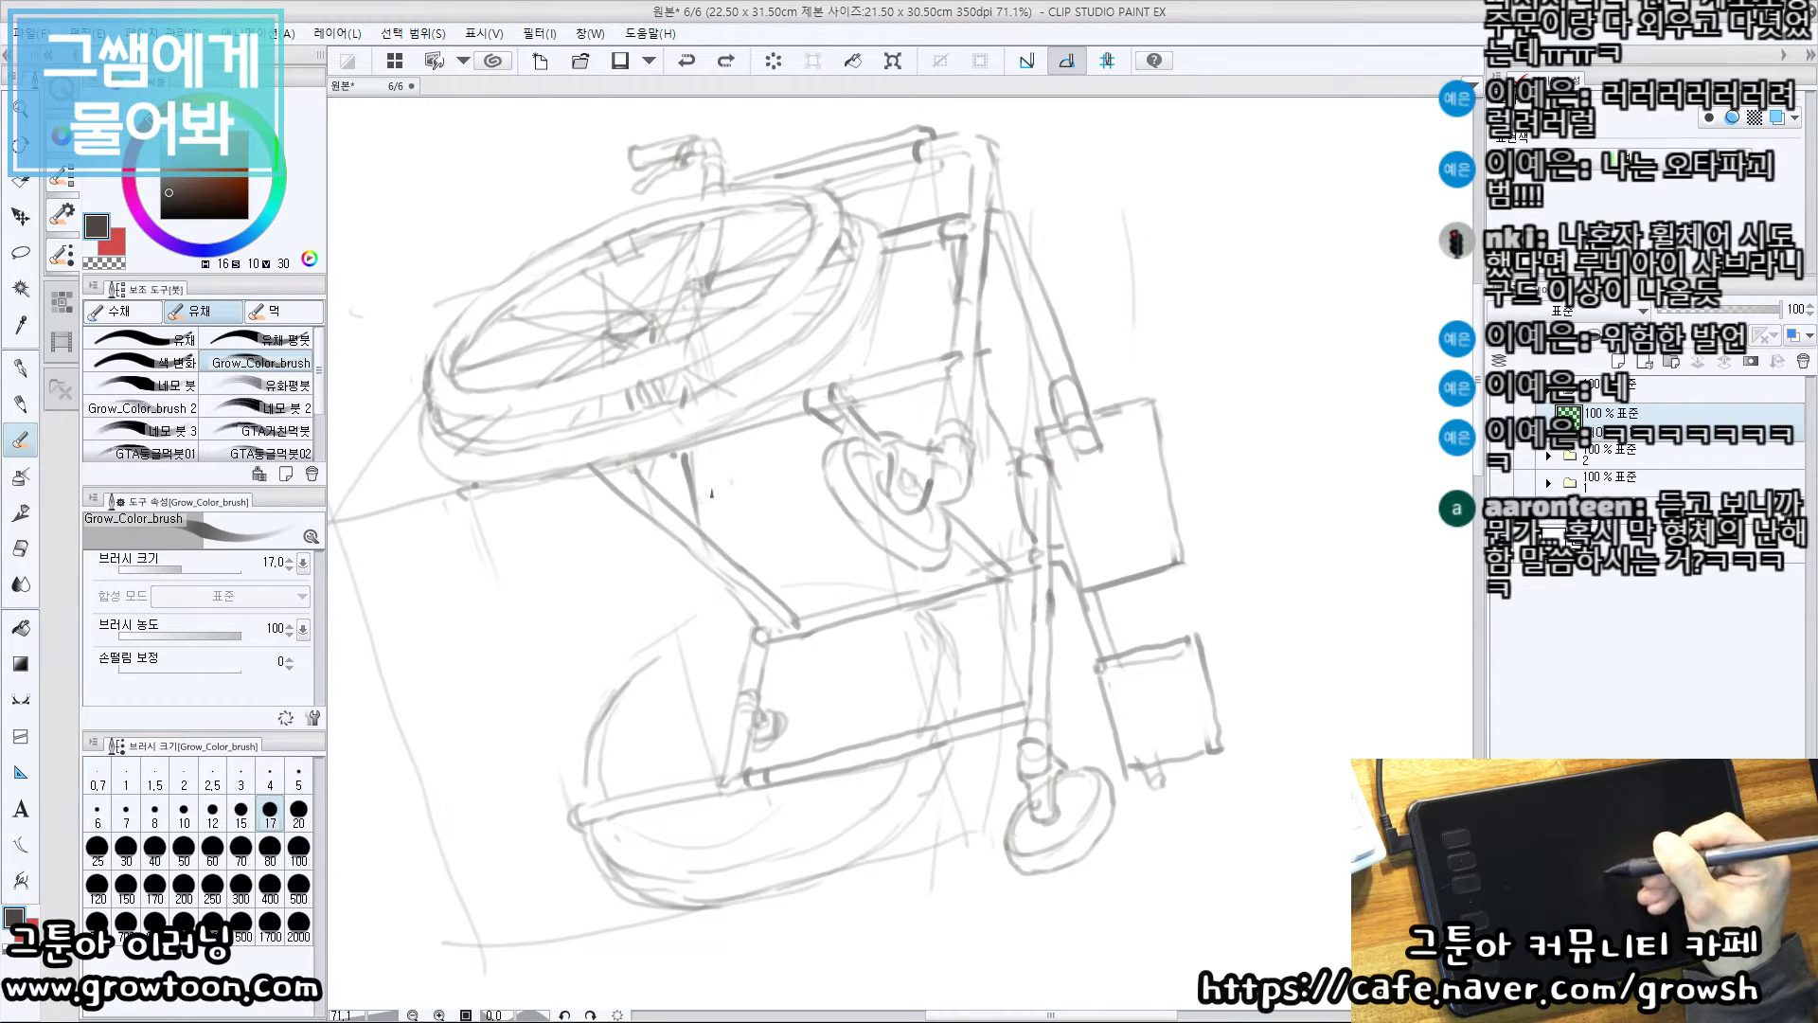
# Draw a double-lined upright tube from beneath the first large wheel down to the lower frame's bottom crossbar
pyautogui.moveTo(728, 562); pyautogui.dragTo(754, 762)
pyautogui.moveTo(730, 443); pyautogui.dragTo(753, 595)
pyautogui.hotkey('ctrl', 'z')
pyautogui.moveTo(727, 439); pyautogui.dragTo(774, 748)
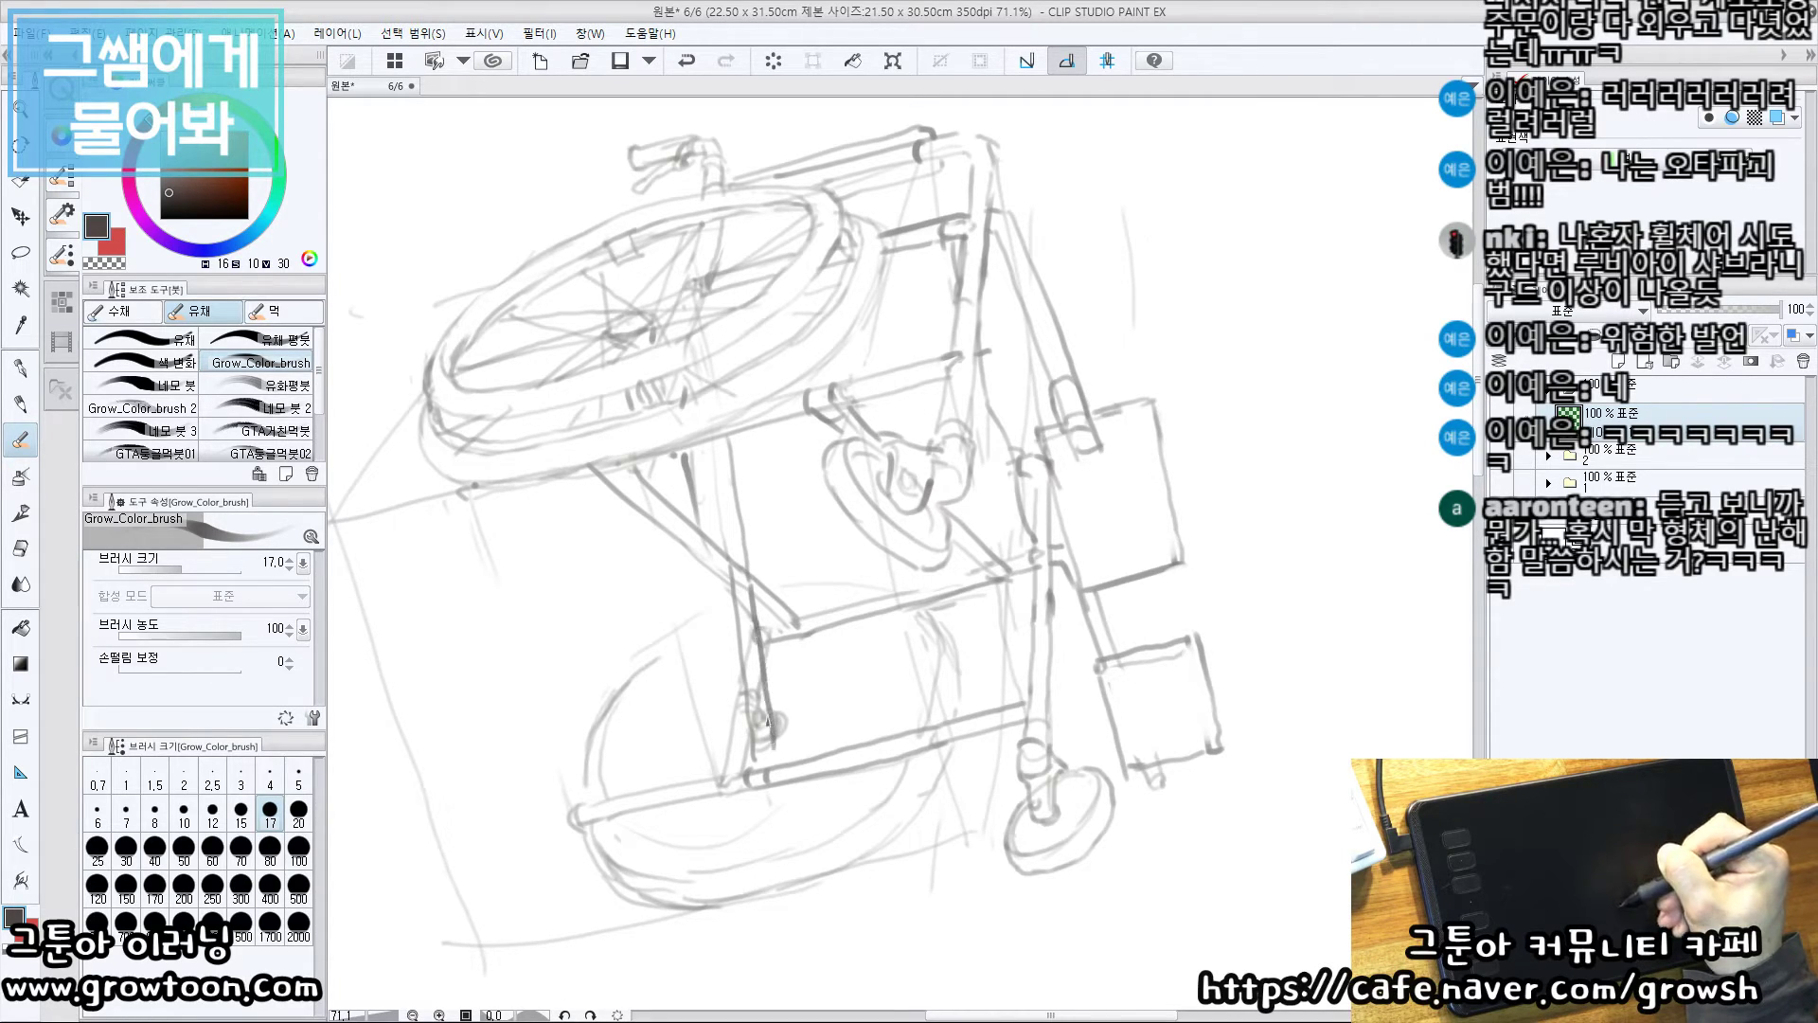
# Erase the overlapping lines beside the lower end of the new upright tube and where it crosses the diagonal brace
pyautogui.press('e')
pyautogui.press(']')
pyautogui.press(']')
pyautogui.moveTo(755, 683); pyautogui.dragTo(761, 745)
pyautogui.press('p')
pyautogui.press('e')
pyautogui.moveTo(737, 570); pyautogui.dragTo(741, 567)
pyautogui.press('b')
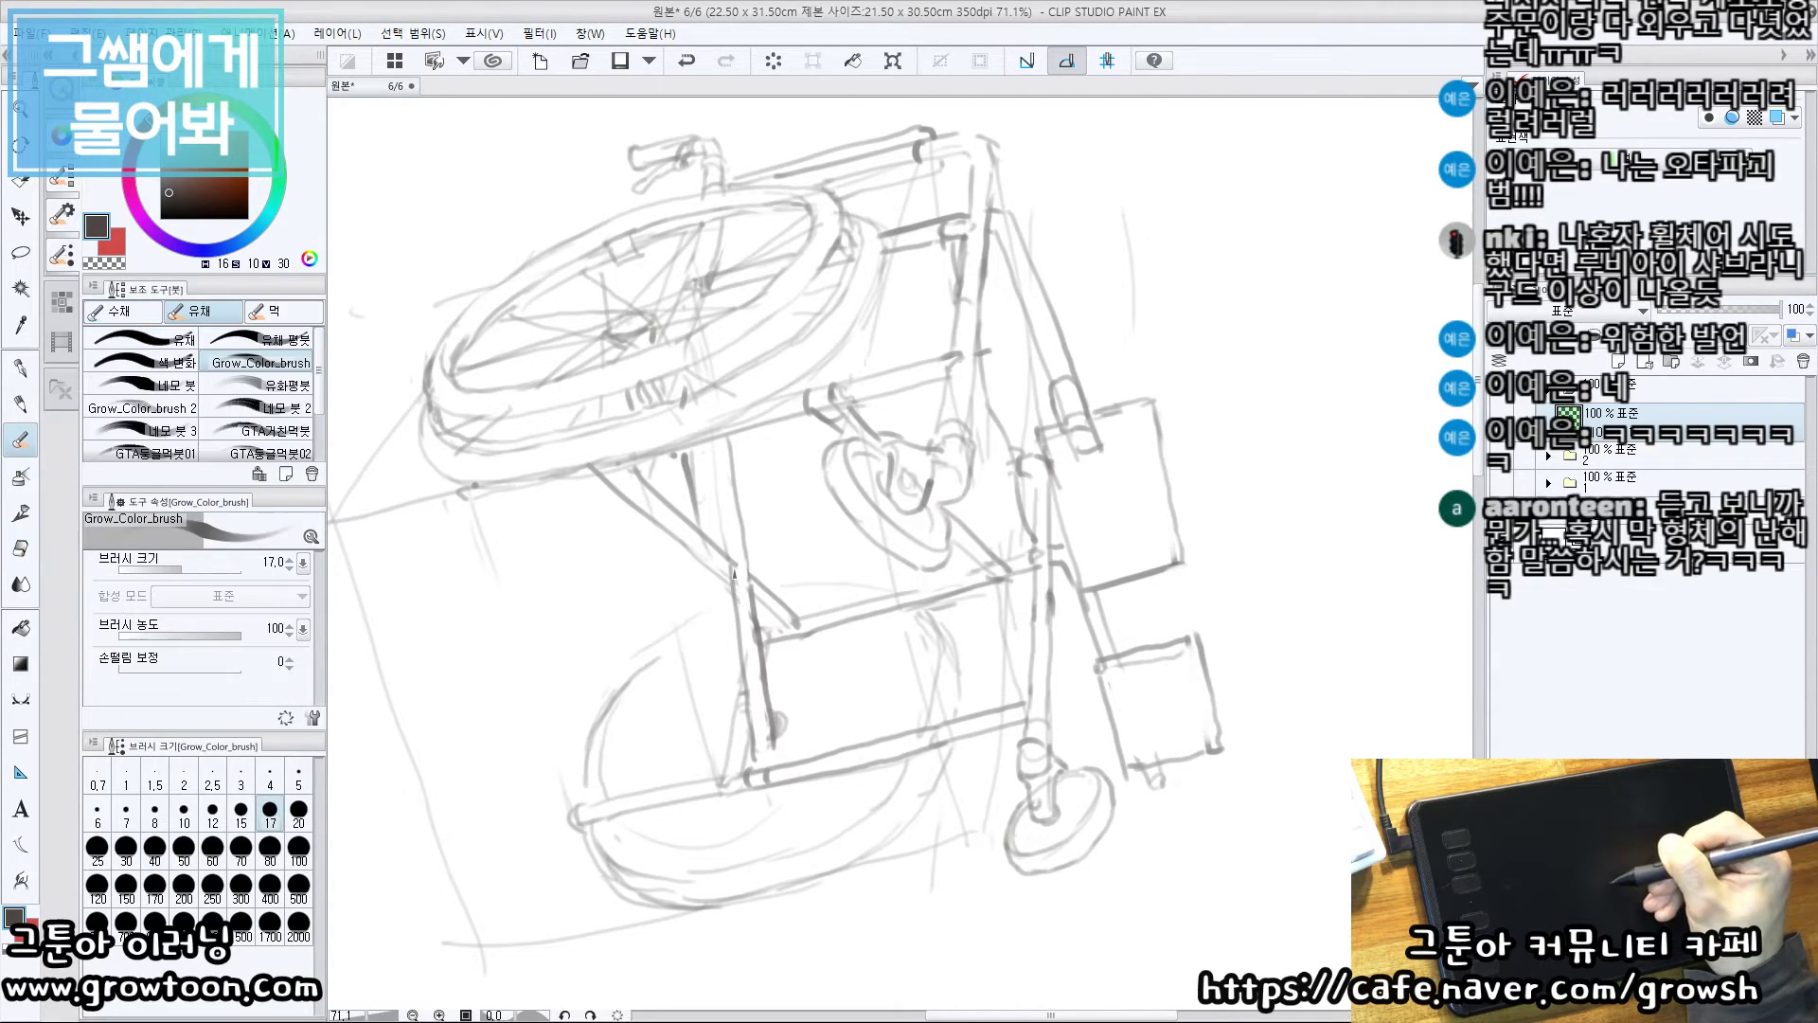
# Extend the upright tube's lines upward behind the first large wheel towards the push handle
pyautogui.moveTo(714, 441); pyautogui.dragTo(735, 565)
pyautogui.moveTo(709, 396); pyautogui.dragTo(741, 496)
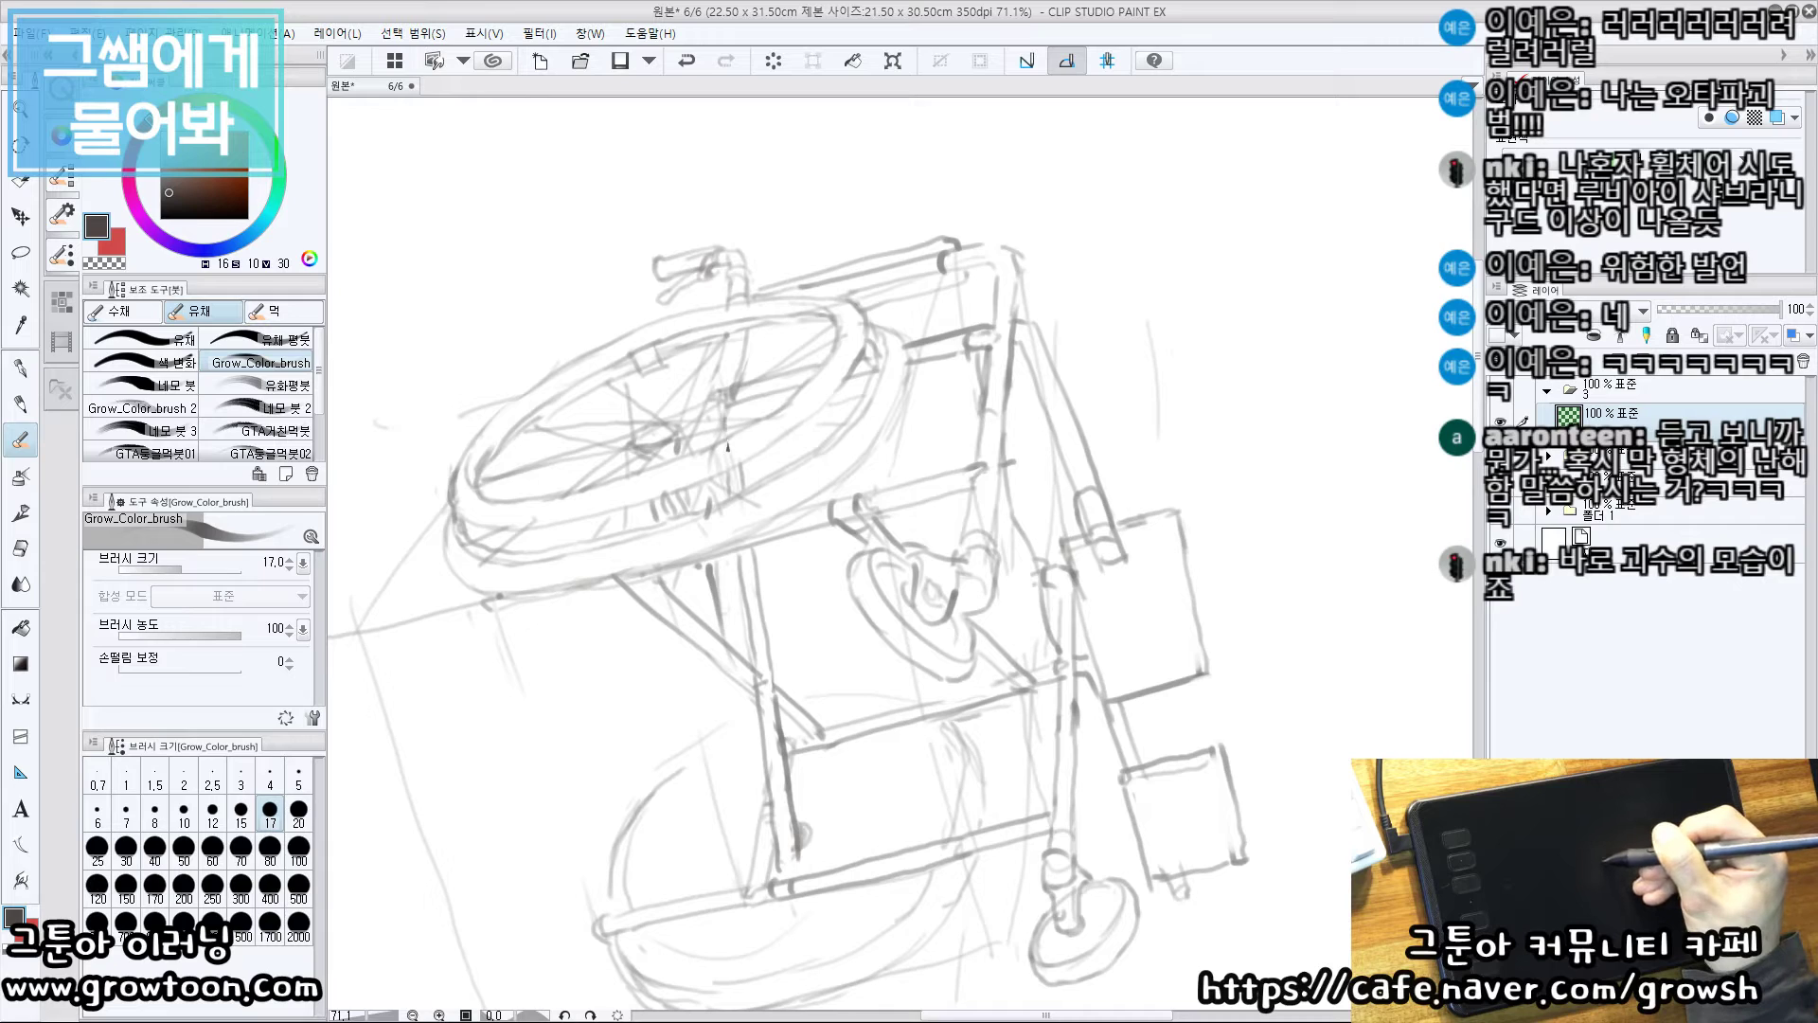
pyautogui.moveTo(735, 421); pyautogui.dragTo(706, 377)
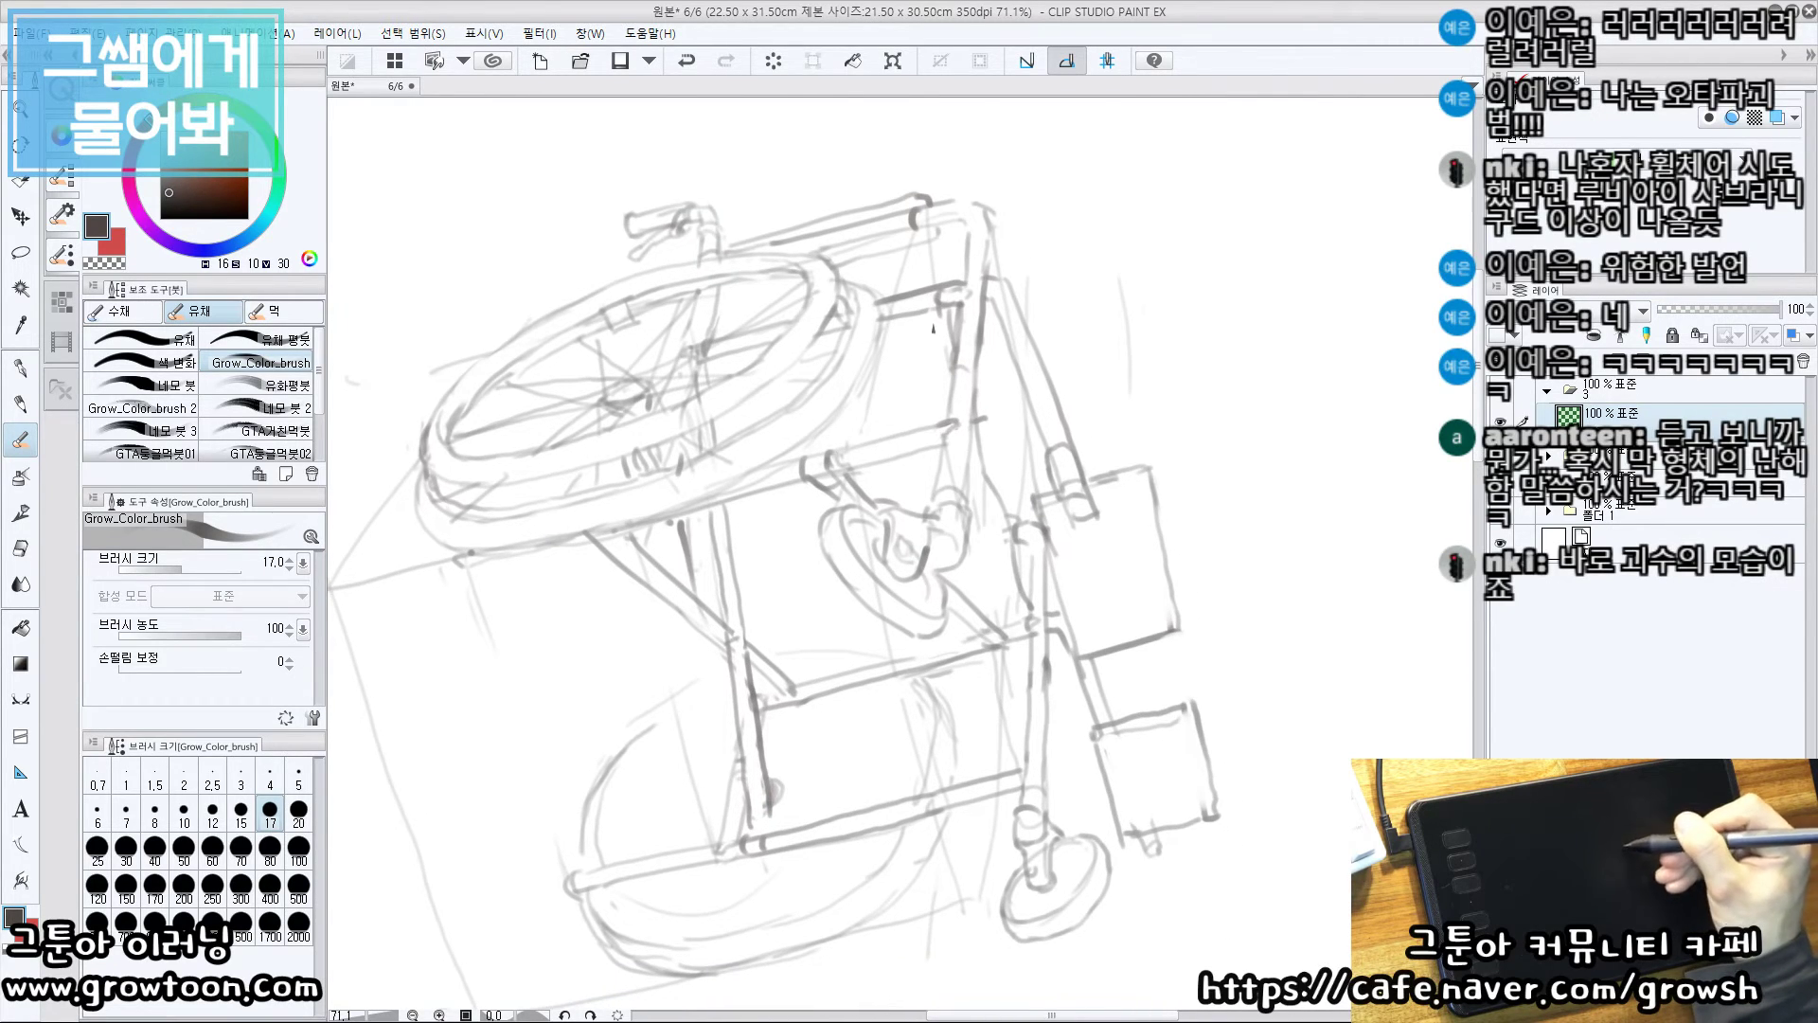
pyautogui.moveTo(928, 309); pyautogui.dragTo(944, 425)
pyautogui.hotkey('ctrl', 'z')
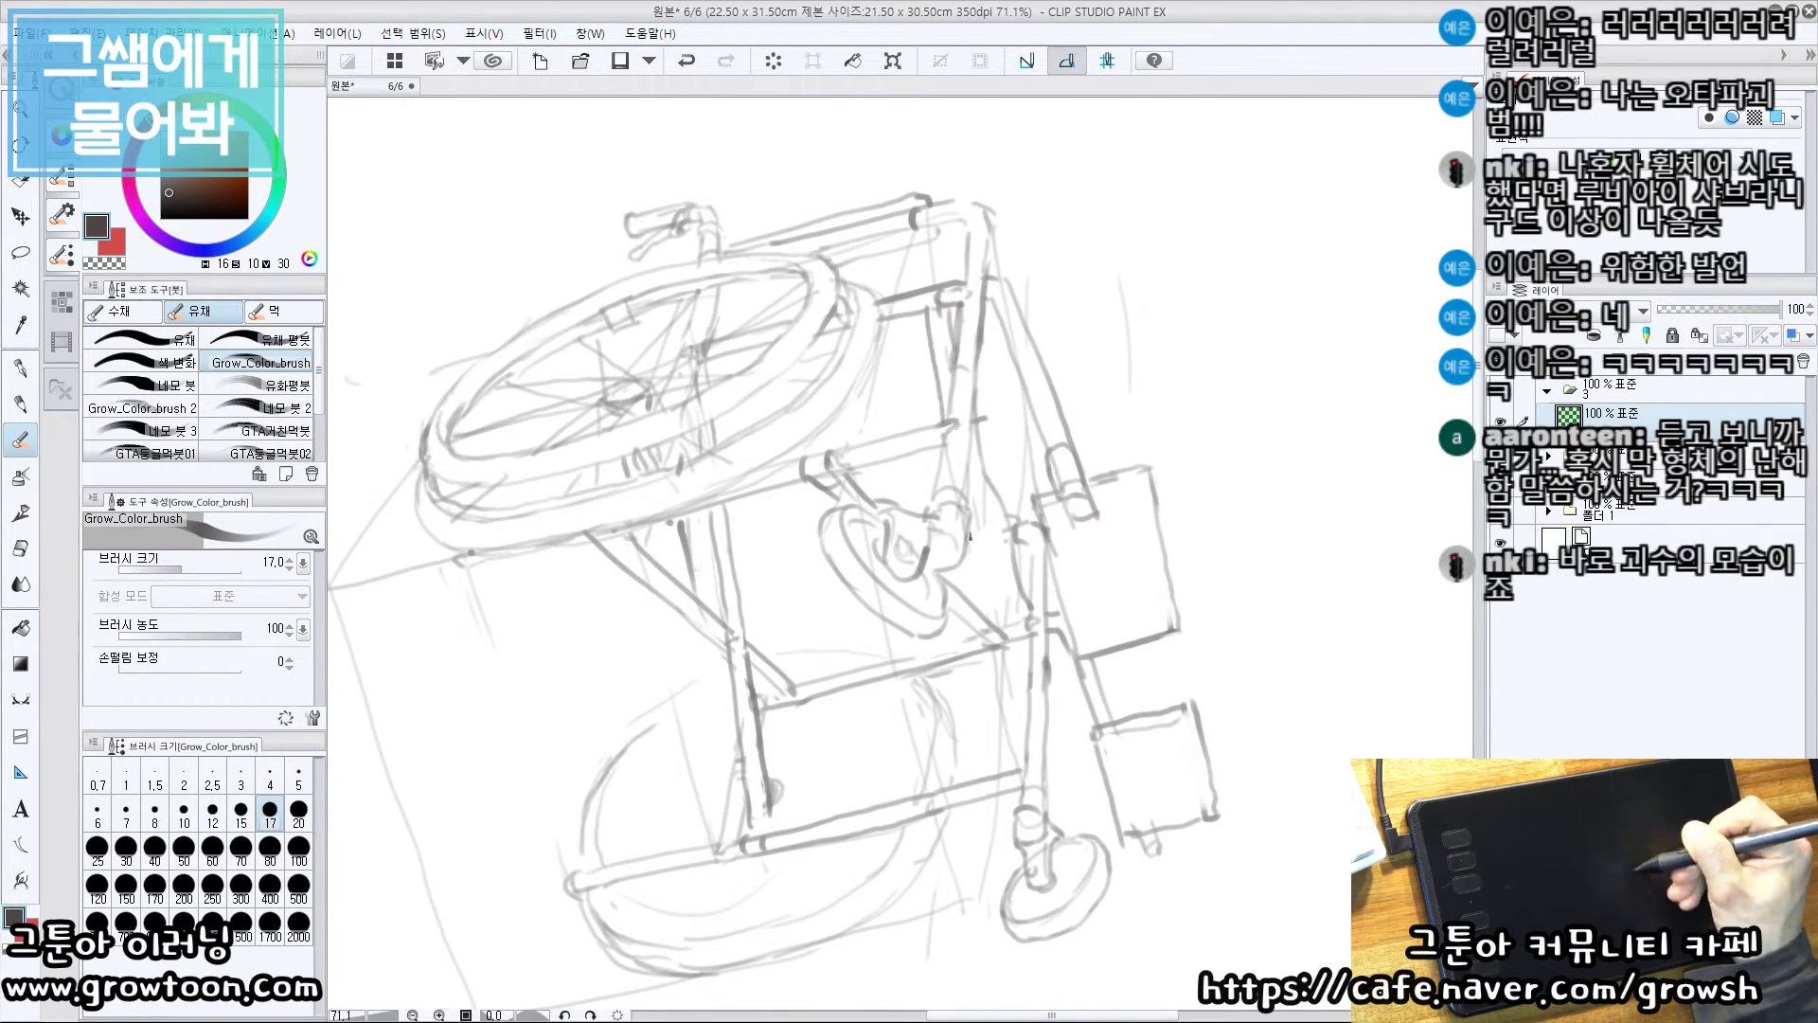
pyautogui.moveTo(965, 543); pyautogui.dragTo(975, 636)
pyautogui.hotkey('ctrl', 'z')
pyautogui.hotkey('ctrl', 'z')
pyautogui.moveTo(851, 606); pyautogui.dragTo(854, 589)
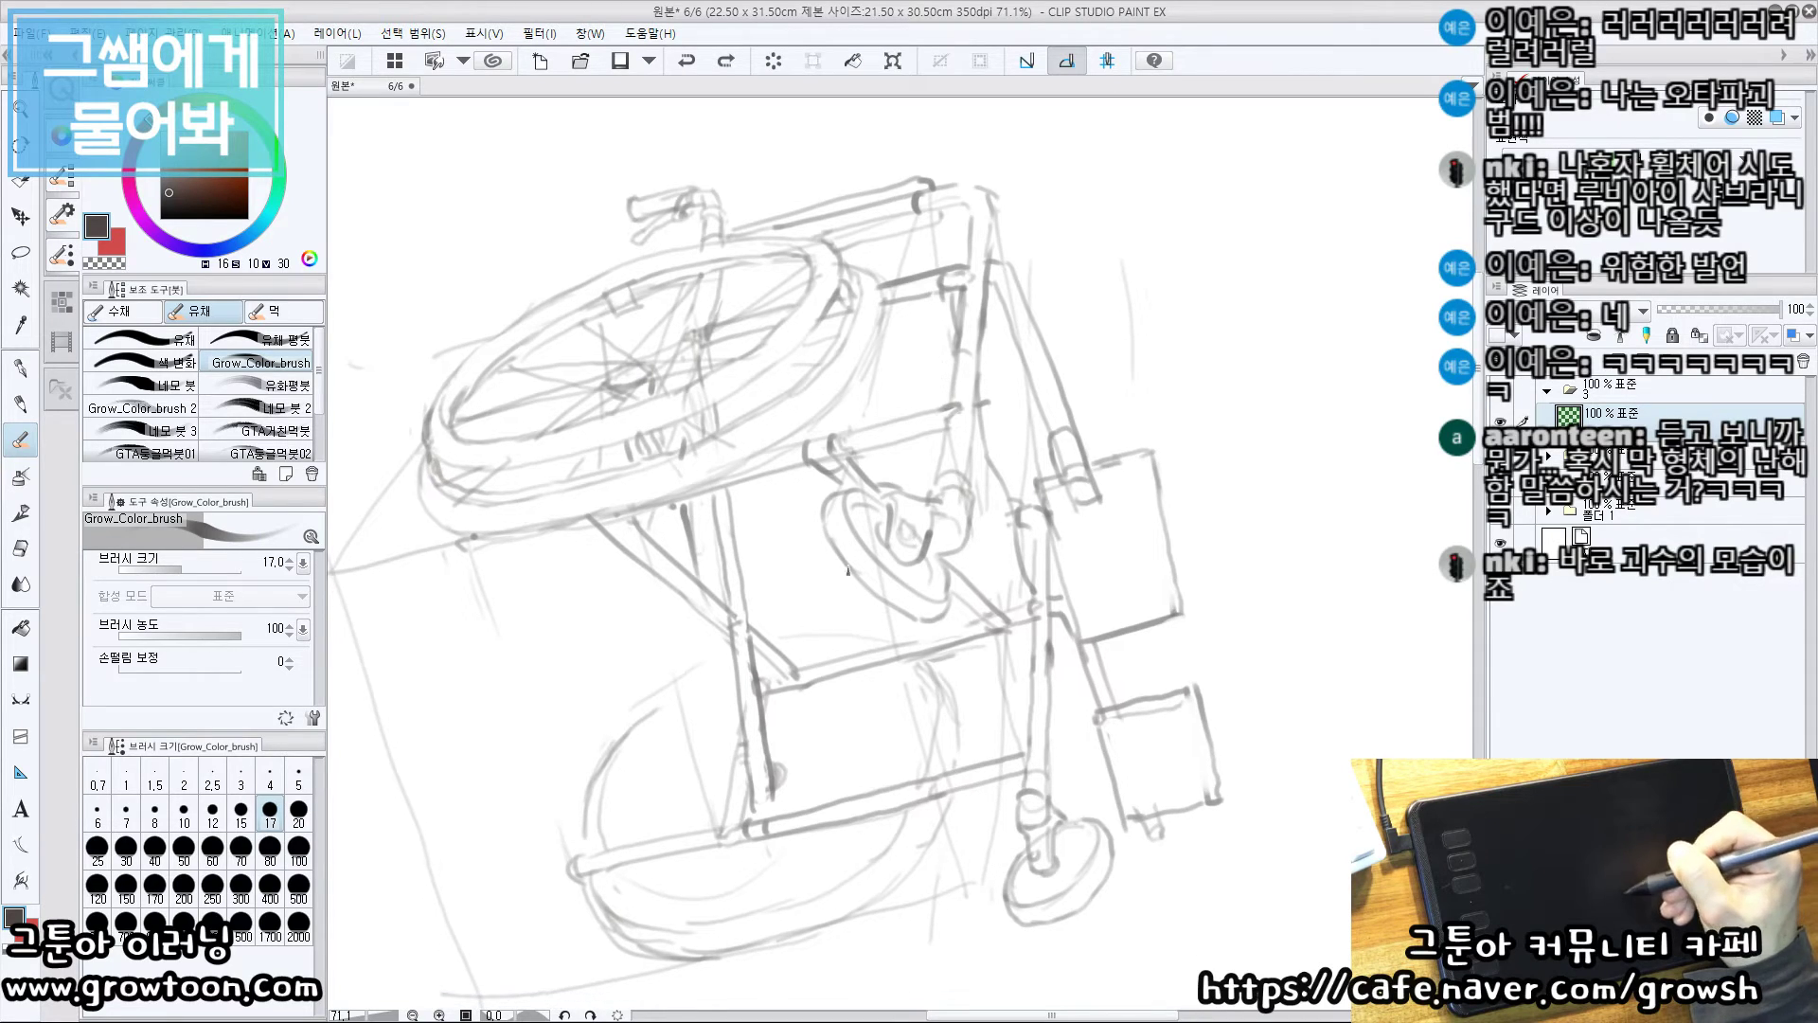
pyautogui.moveTo(878, 333)
pyautogui.mouseDown()
pyautogui.moveTo(906, 506)
pyautogui.moveTo(904, 491)
pyautogui.mouseUp()
pyautogui.hotkey('ctrl', 'z')
# Draw a second upright tube from the upper frame behind the small wheel to the bottom crossbar, erasing the overlap at the lower frame
pyautogui.moveTo(931, 661)
pyautogui.mouseDown()
pyautogui.moveTo(928, 627)
pyautogui.moveTo(951, 744)
pyautogui.mouseUp()
pyautogui.moveTo(866, 322); pyautogui.dragTo(880, 407)
pyautogui.hotkey('ctrl', 'z')
pyautogui.moveTo(867, 320); pyautogui.dragTo(873, 383)
pyautogui.moveTo(905, 576); pyautogui.dragTo(925, 737)
pyautogui.hotkey('ctrl', 'z')
pyautogui.press('e')
pyautogui.moveTo(915, 614); pyautogui.dragTo(920, 672)
pyautogui.press('b')
# Draw a joint where the diagonal brace crosses the upright tube beneath the first large wheel
pyautogui.moveTo(797, 502); pyautogui.dragTo(860, 543)
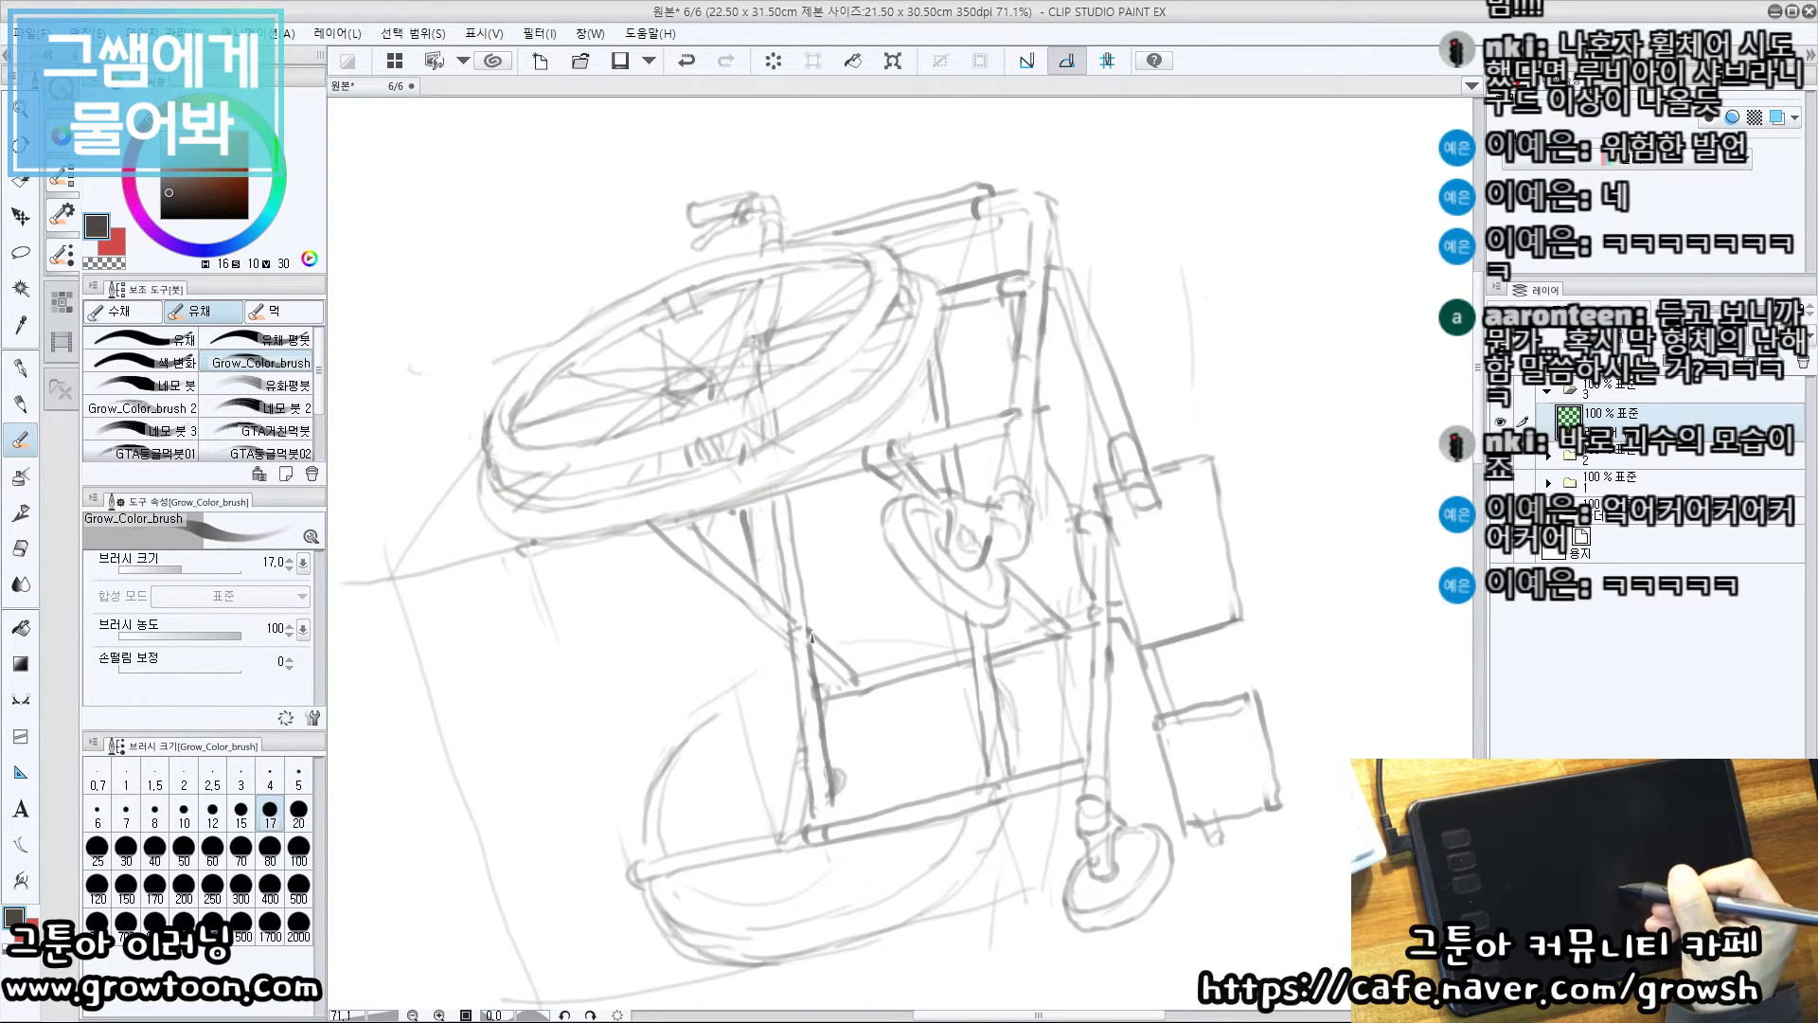
pyautogui.moveTo(798, 613)
pyautogui.mouseDown()
pyautogui.moveTo(808, 680)
pyautogui.moveTo(872, 644)
pyautogui.mouseUp()
pyautogui.moveTo(985, 654); pyautogui.dragTo(742, 724)
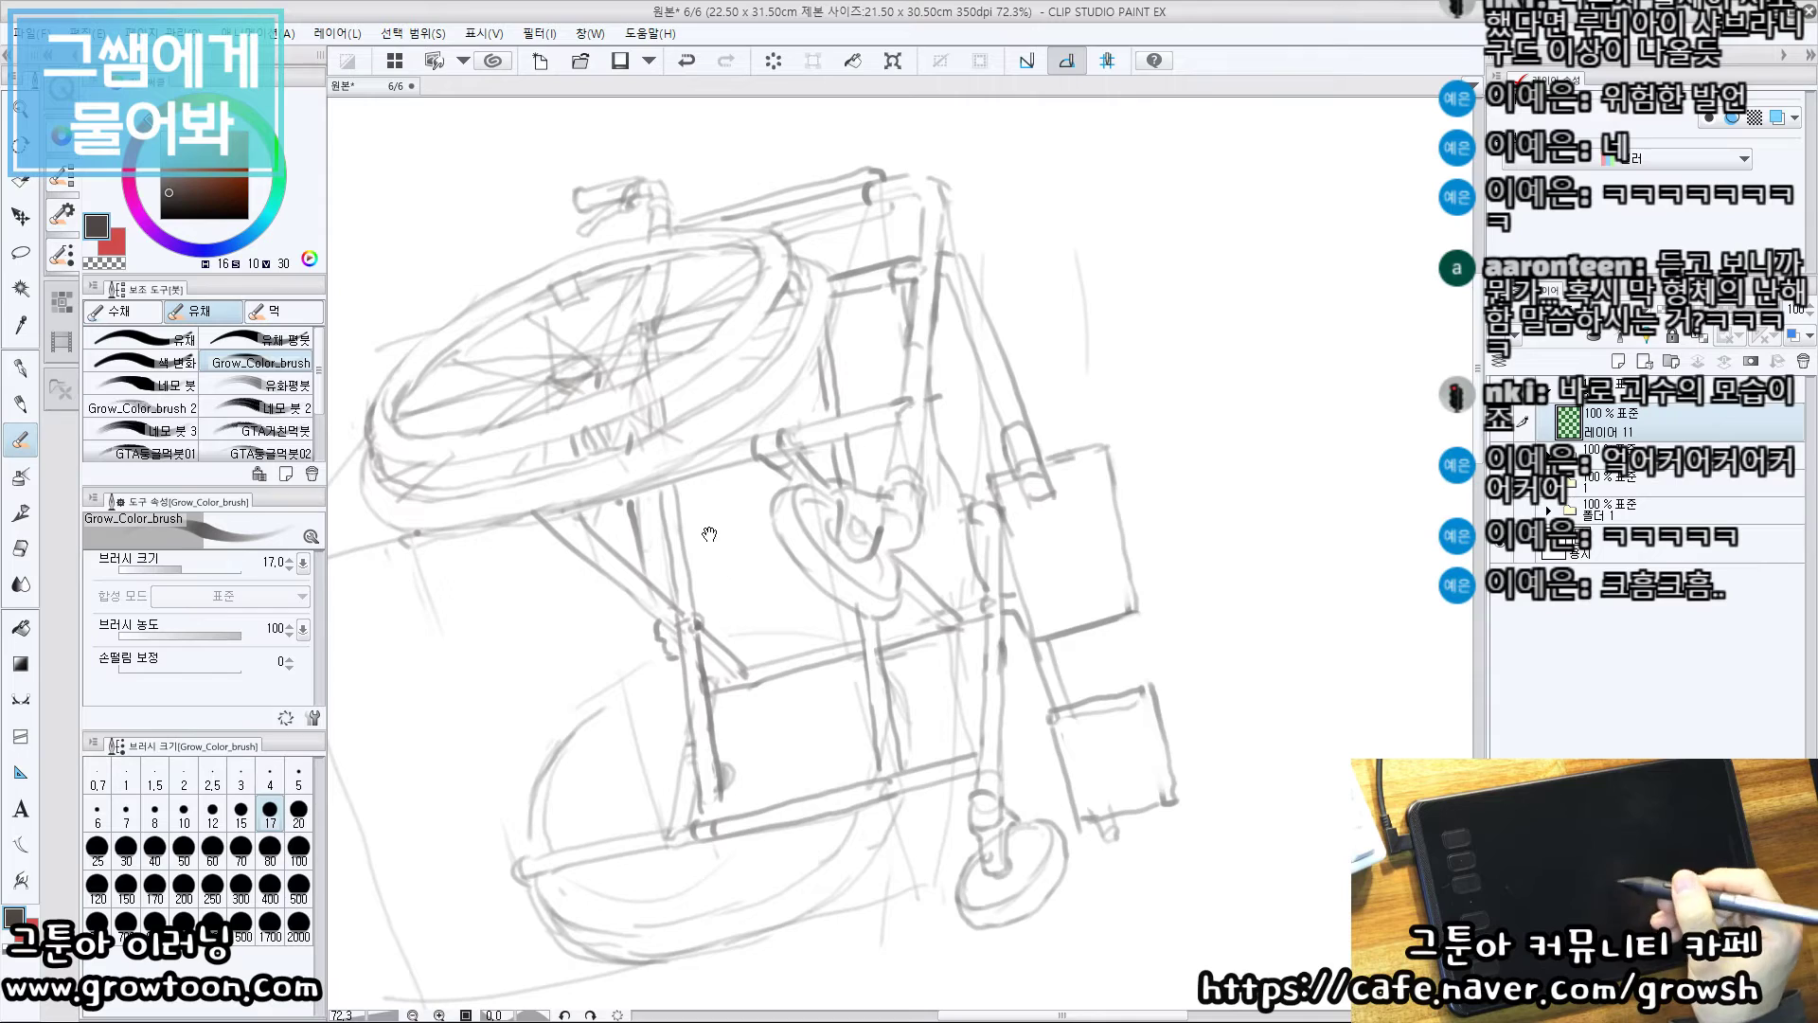
pyautogui.moveTo(717, 531); pyautogui.dragTo(742, 548)
# Redraw the second large wheel's tyre outline more firmly, closing its upper curve behind the lower frame
pyautogui.moveTo(607, 745)
pyautogui.mouseDown()
pyautogui.moveTo(702, 676)
pyautogui.moveTo(636, 719)
pyautogui.moveTo(583, 795)
pyautogui.moveTo(588, 849)
pyautogui.moveTo(695, 731)
pyautogui.mouseUp()
pyautogui.moveTo(602, 675)
pyautogui.mouseDown()
pyautogui.moveTo(594, 769)
pyautogui.moveTo(677, 812)
pyautogui.moveTo(772, 793)
pyautogui.moveTo(883, 735)
pyautogui.mouseUp()
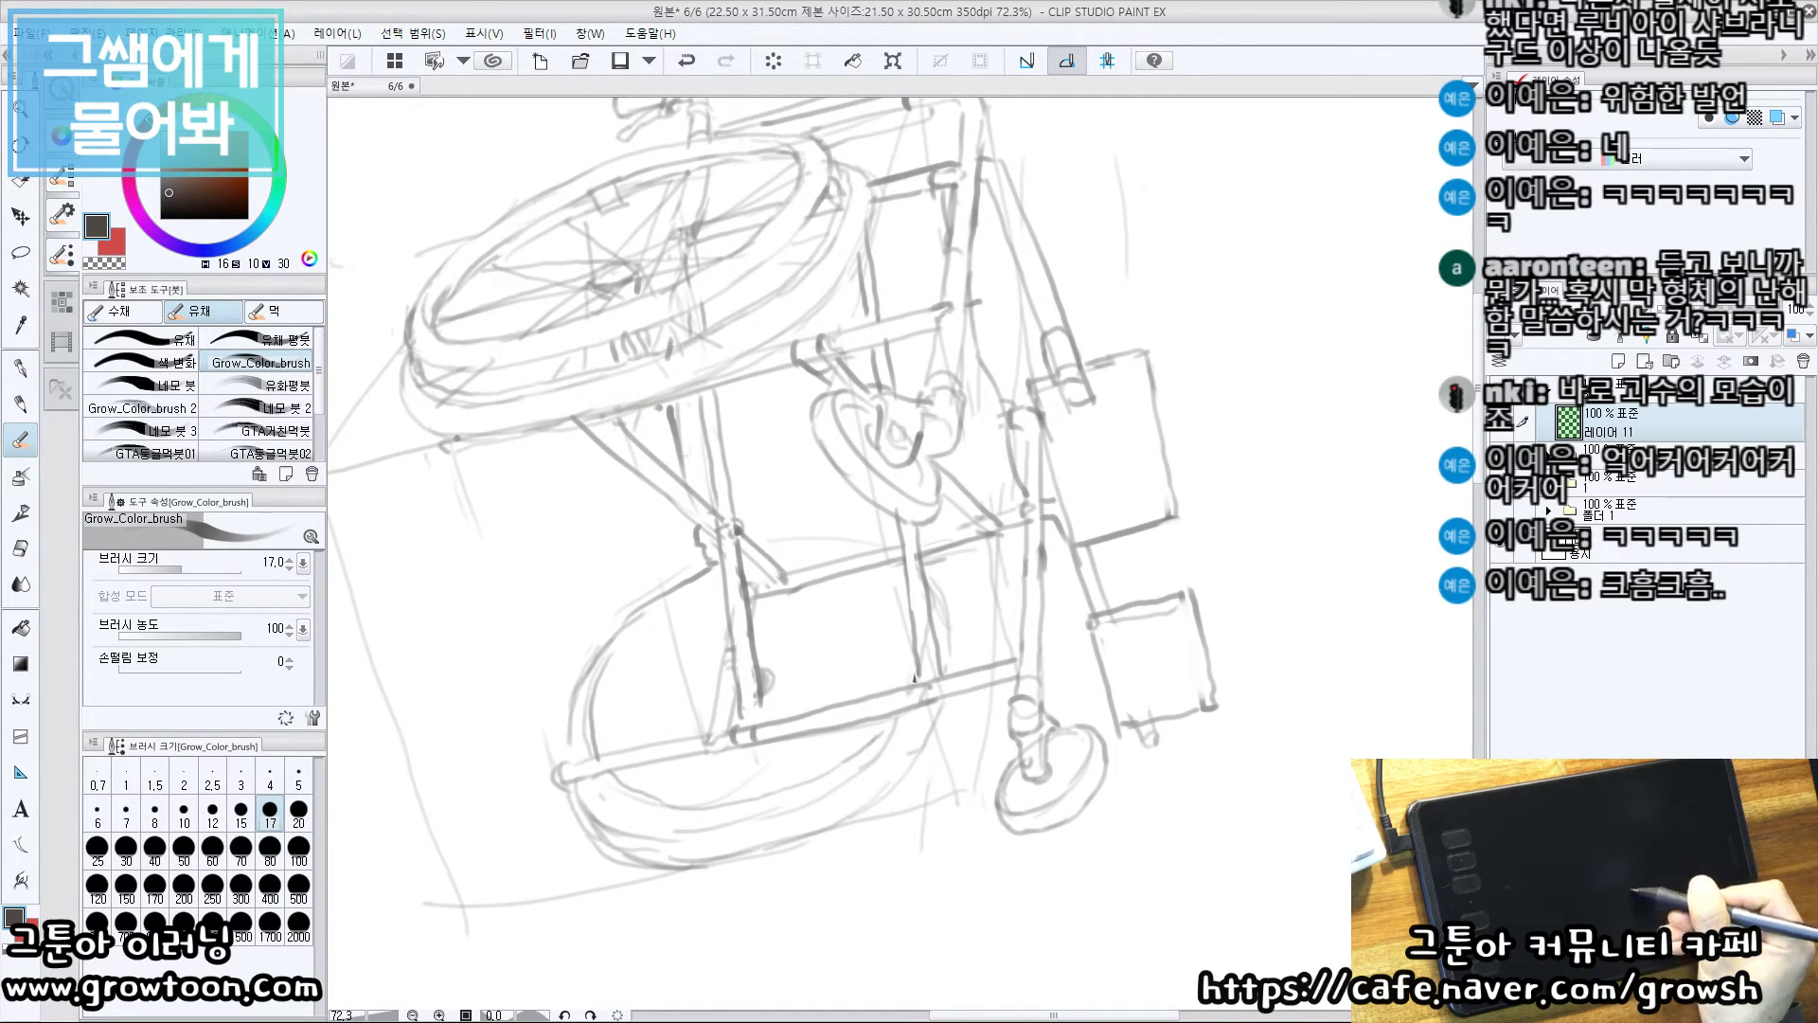
pyautogui.moveTo(873, 571)
pyautogui.mouseDown()
pyautogui.moveTo(775, 566)
pyautogui.moveTo(773, 588)
pyautogui.mouseUp()
pyautogui.moveTo(894, 677); pyautogui.dragTo(886, 669)
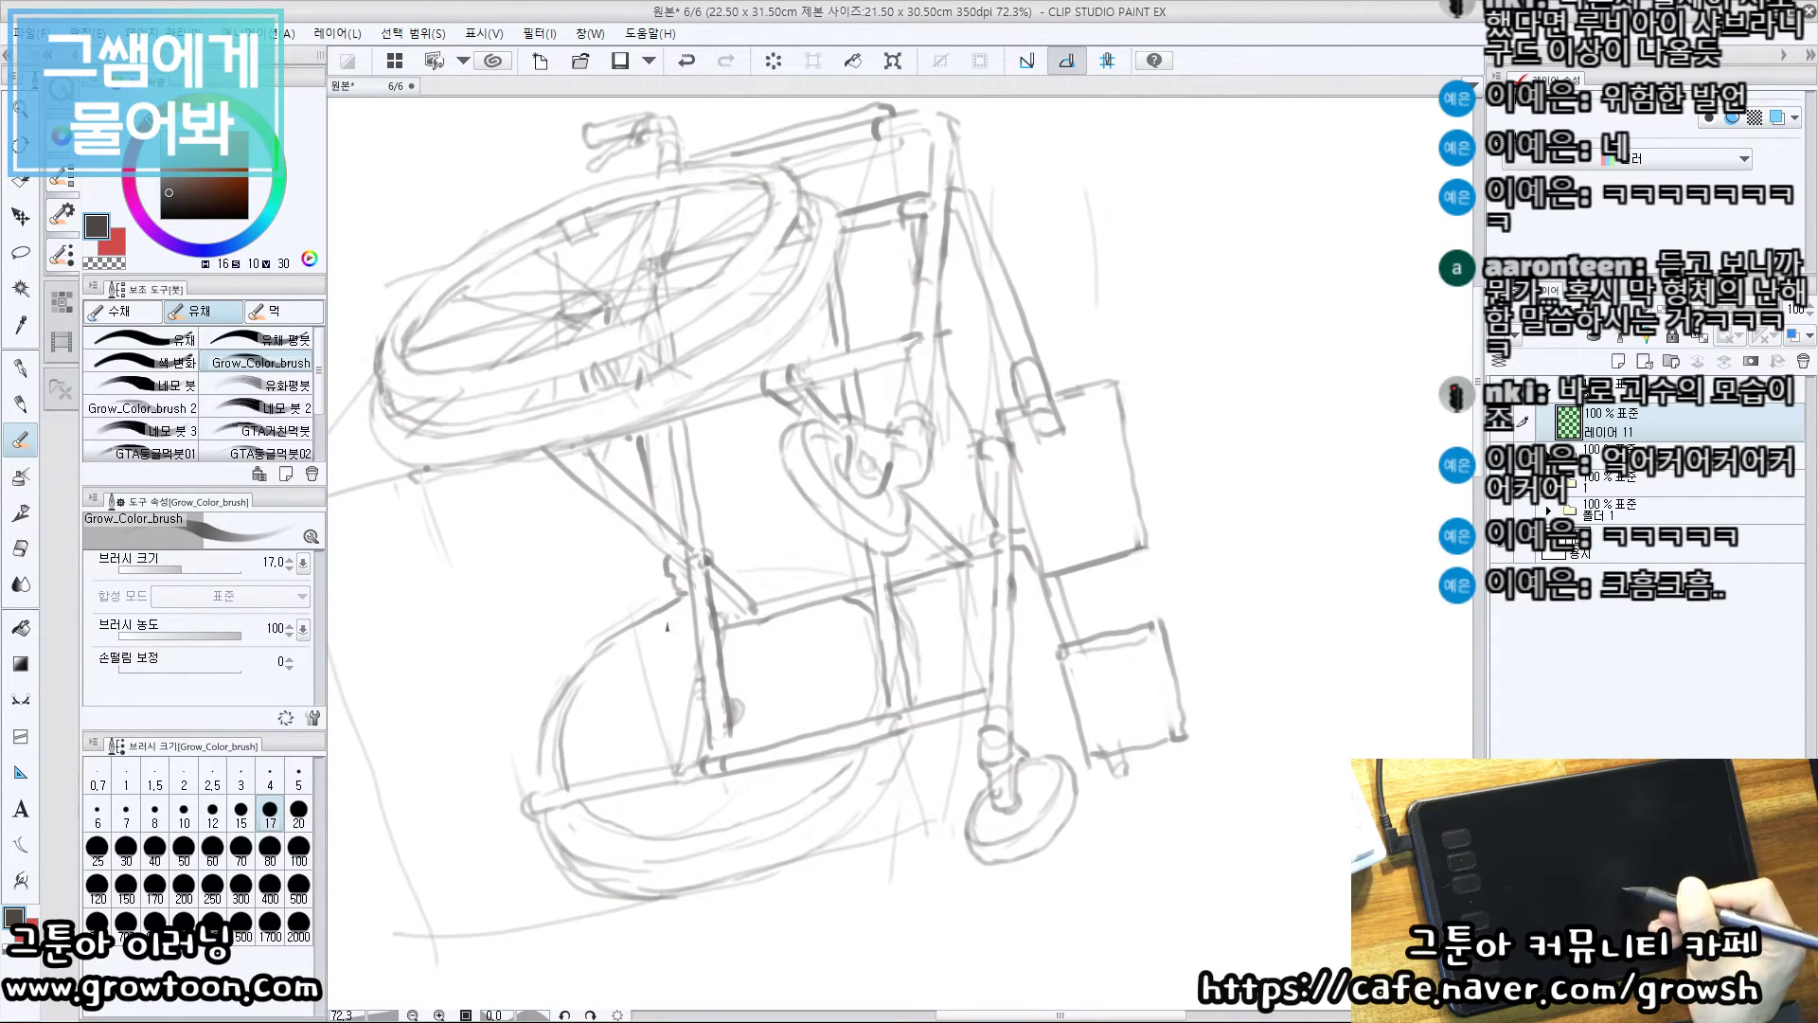
pyautogui.moveTo(611, 663); pyautogui.dragTo(691, 604)
pyautogui.moveTo(746, 692); pyautogui.dragTo(744, 653)
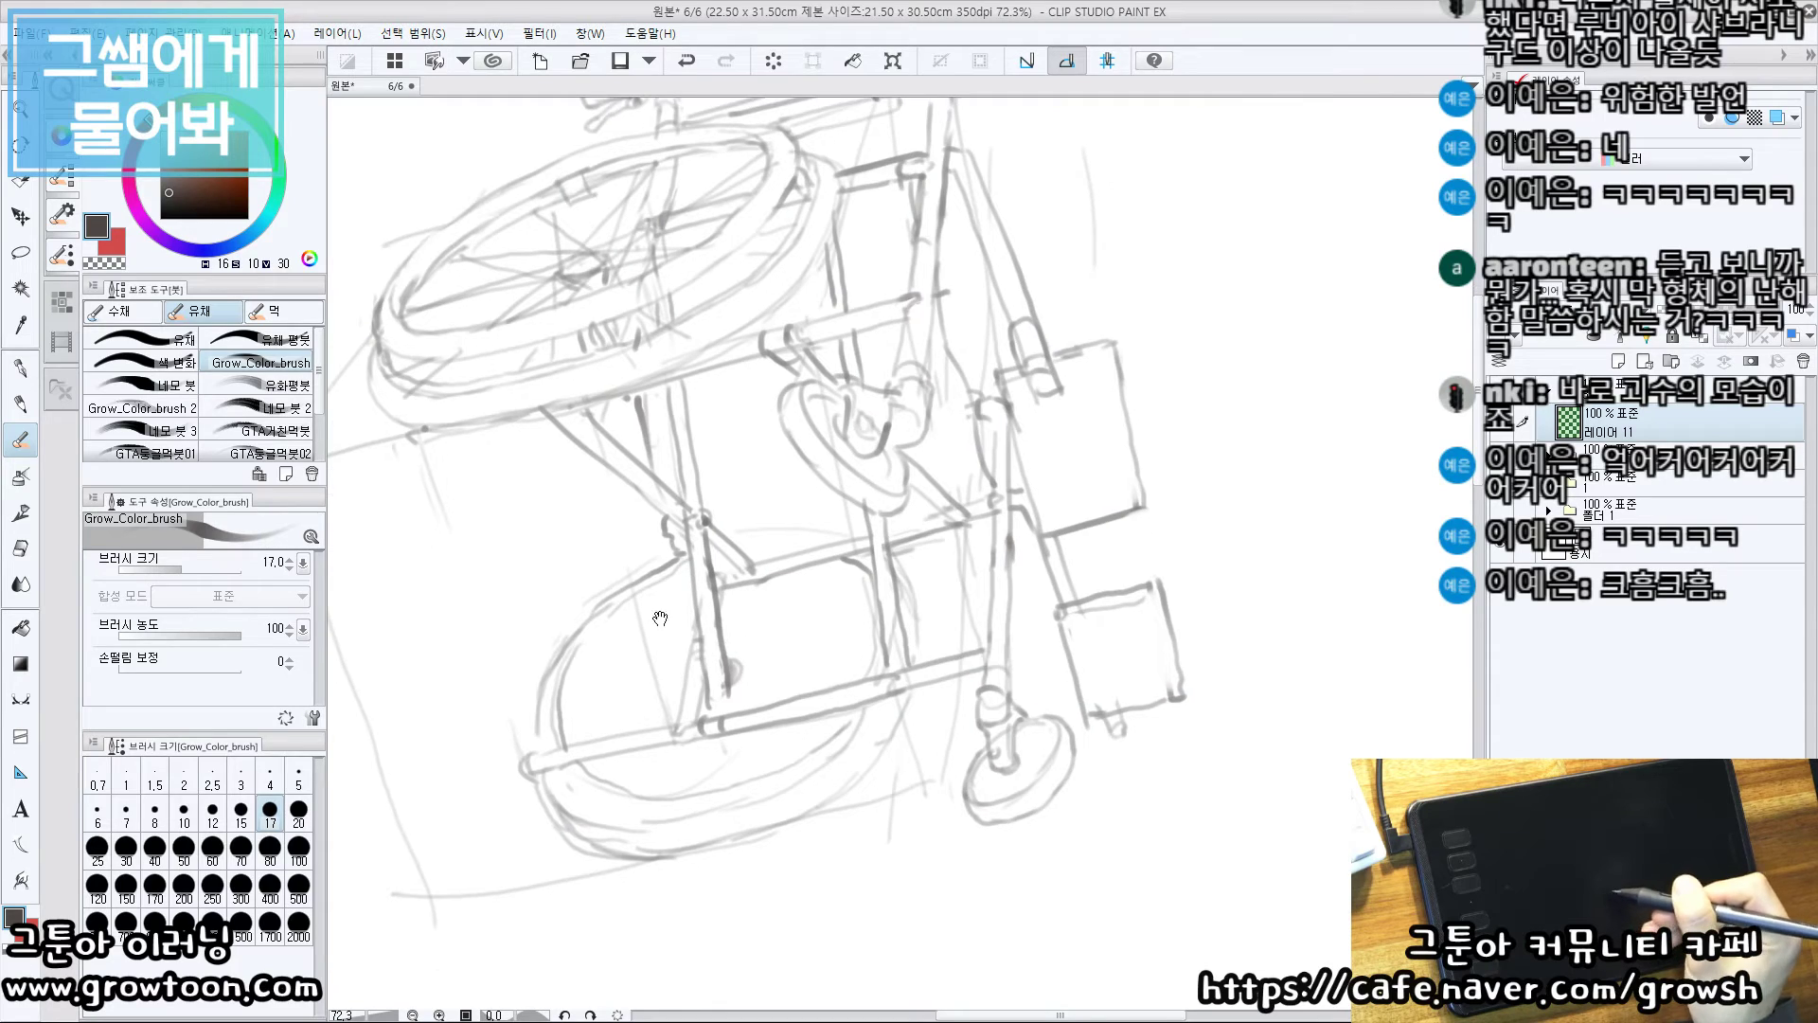
pyautogui.moveTo(665, 582); pyautogui.dragTo(697, 568)
# Draw doubled inner rim curves inside the second large wheel's tyre
pyautogui.moveTo(659, 659)
pyautogui.mouseDown()
pyautogui.moveTo(616, 621)
pyautogui.moveTo(585, 670)
pyautogui.moveTo(679, 596)
pyautogui.moveTo(838, 566)
pyautogui.moveTo(884, 608)
pyautogui.mouseUp()
pyautogui.hotkey('ctrl', 'z')
pyautogui.hotkey('ctrl', 'z')
pyautogui.moveTo(764, 649)
pyautogui.mouseDown()
pyautogui.moveTo(736, 670)
pyautogui.moveTo(758, 631)
pyautogui.mouseUp()
pyautogui.moveTo(653, 600)
pyautogui.mouseDown()
pyautogui.moveTo(604, 655)
pyautogui.moveTo(660, 599)
pyautogui.mouseUp()
pyautogui.hotkey('ctrl', 'z')
pyautogui.moveTo(601, 671); pyautogui.dragTo(636, 620)
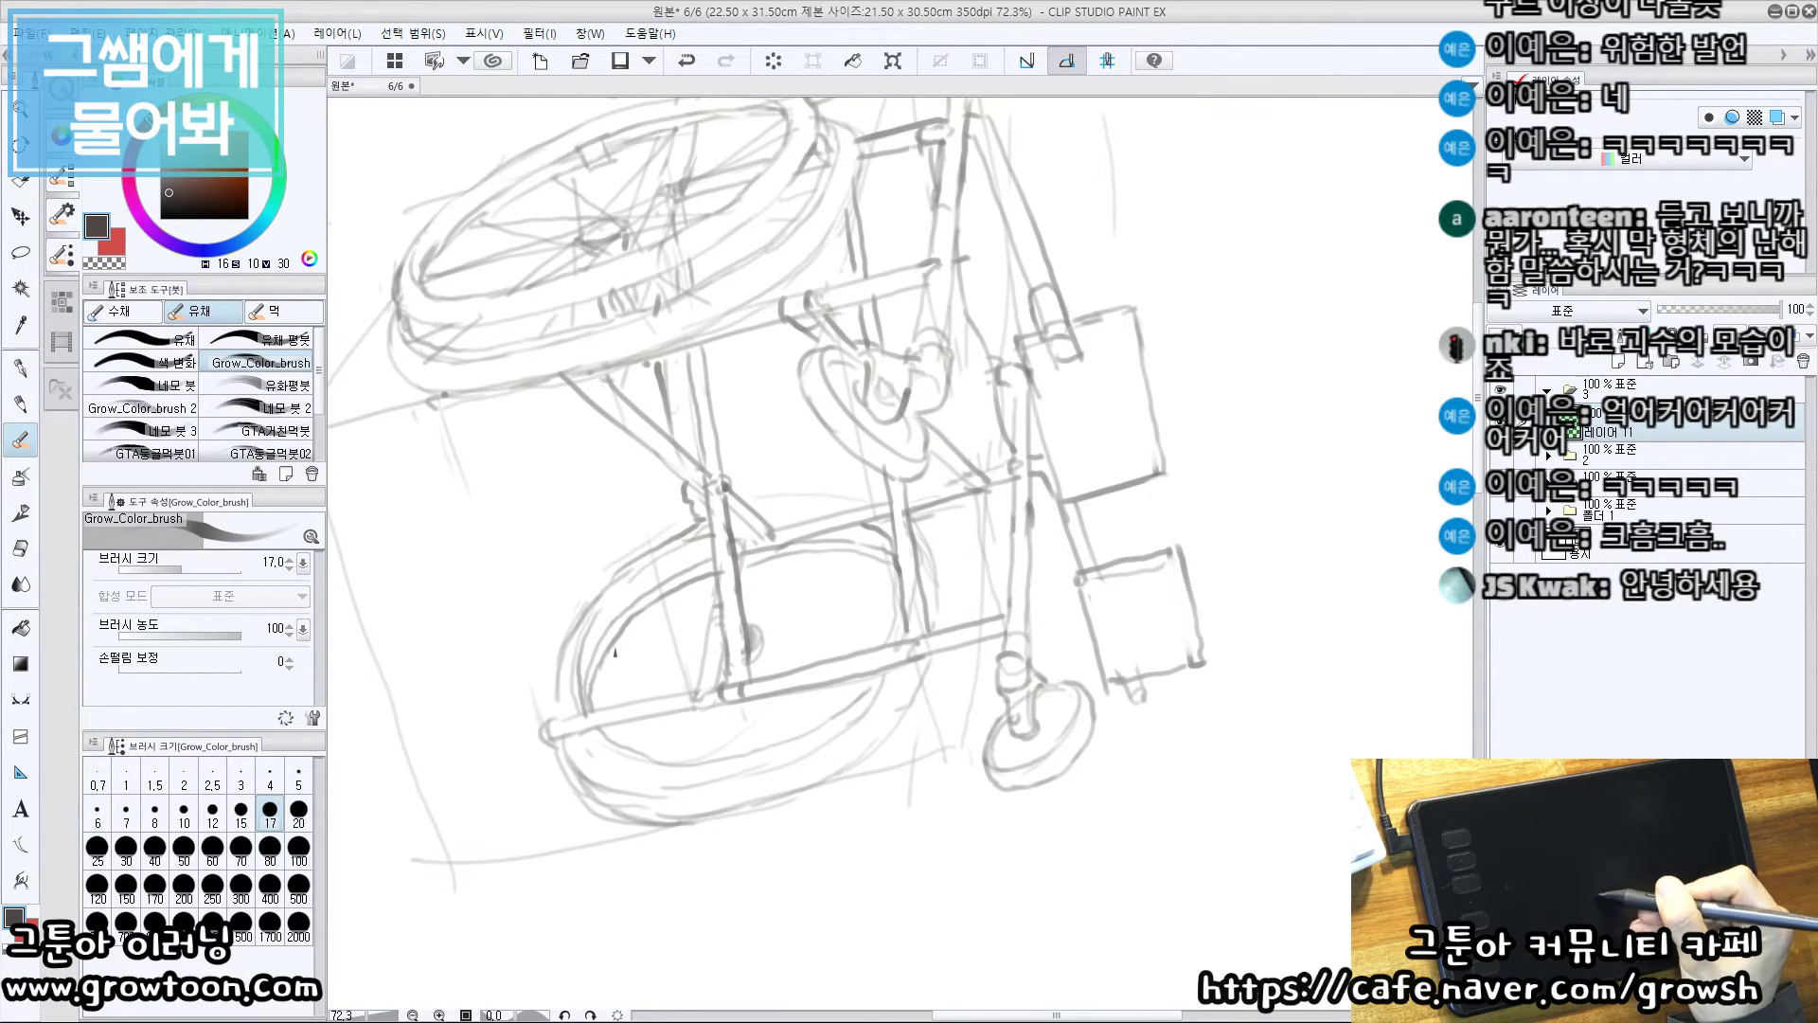
pyautogui.hotkey('ctrl', 'z')
pyautogui.moveTo(602, 712)
pyautogui.mouseDown()
pyautogui.moveTo(616, 662)
pyautogui.moveTo(717, 588)
pyautogui.mouseUp()
pyautogui.hotkey('ctrl', 'z')
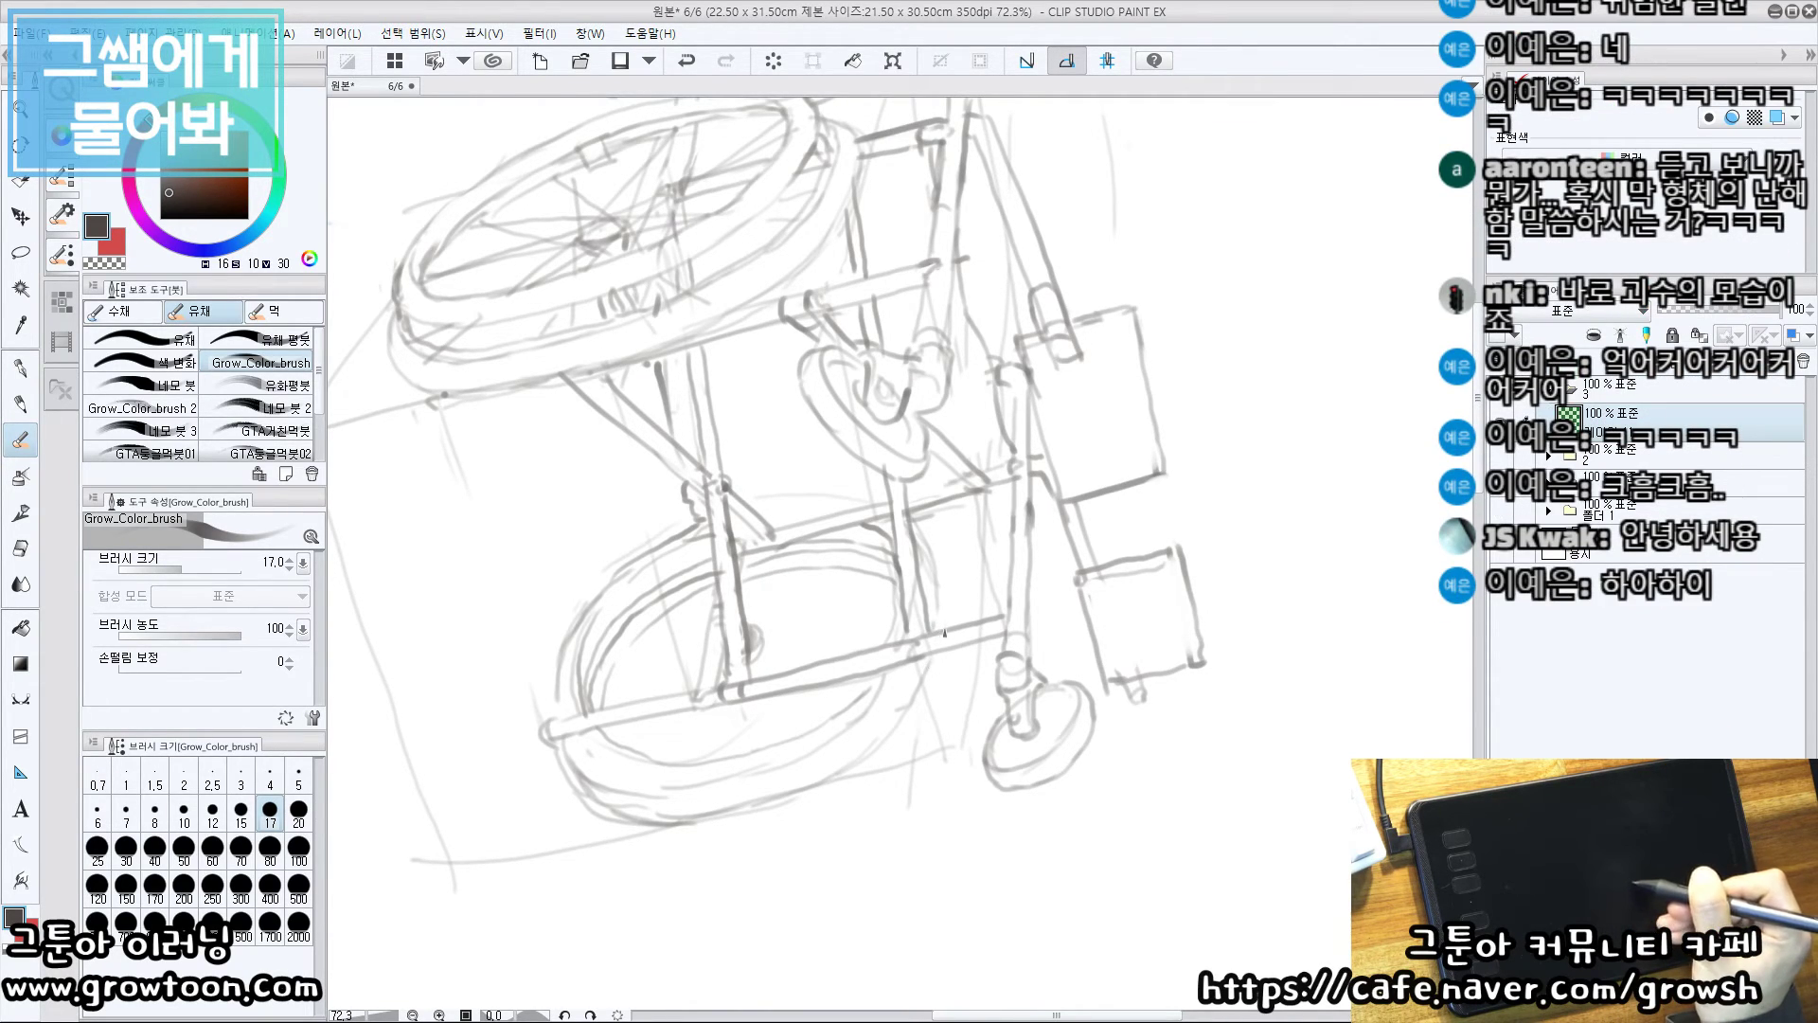
pyautogui.moveTo(892, 693); pyautogui.dragTo(864, 646)
pyautogui.hotkey('ctrl', 'z')
pyautogui.hotkey('ctrl', 'z')
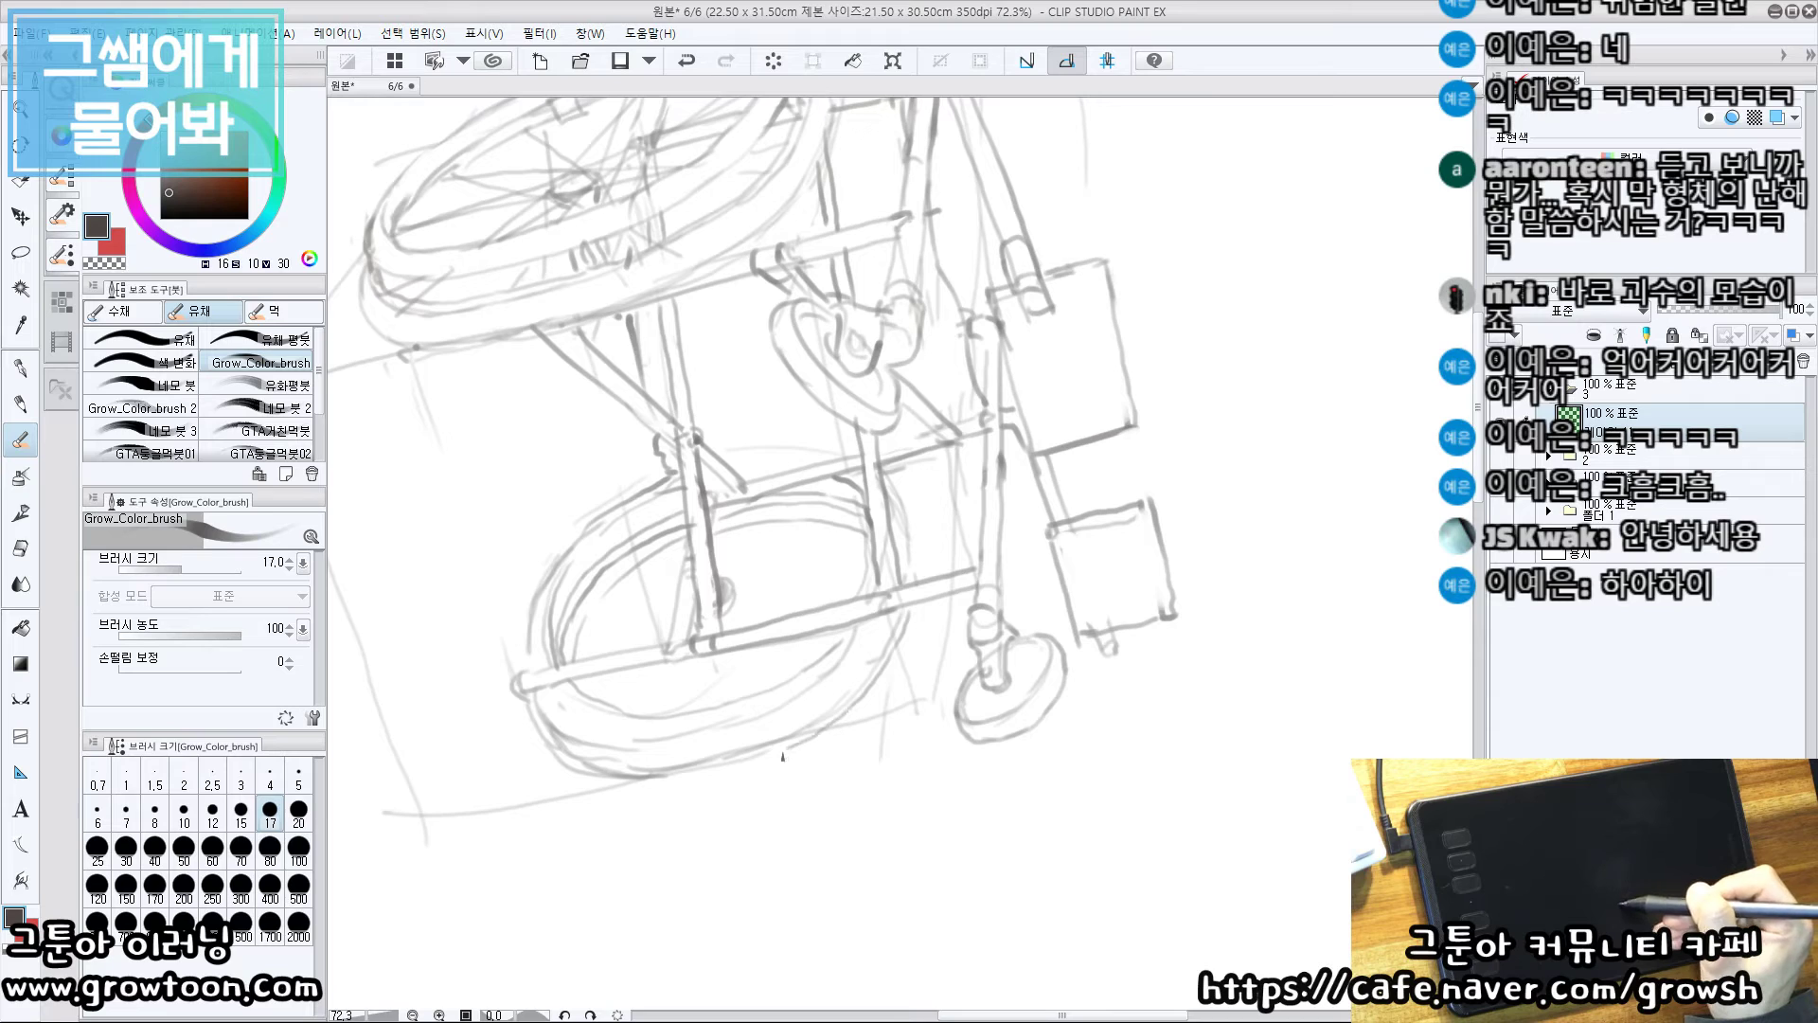
# Sketch spokes radiating from the hub to the rim across the second large wheel
pyautogui.scroll(1, 720, 680)
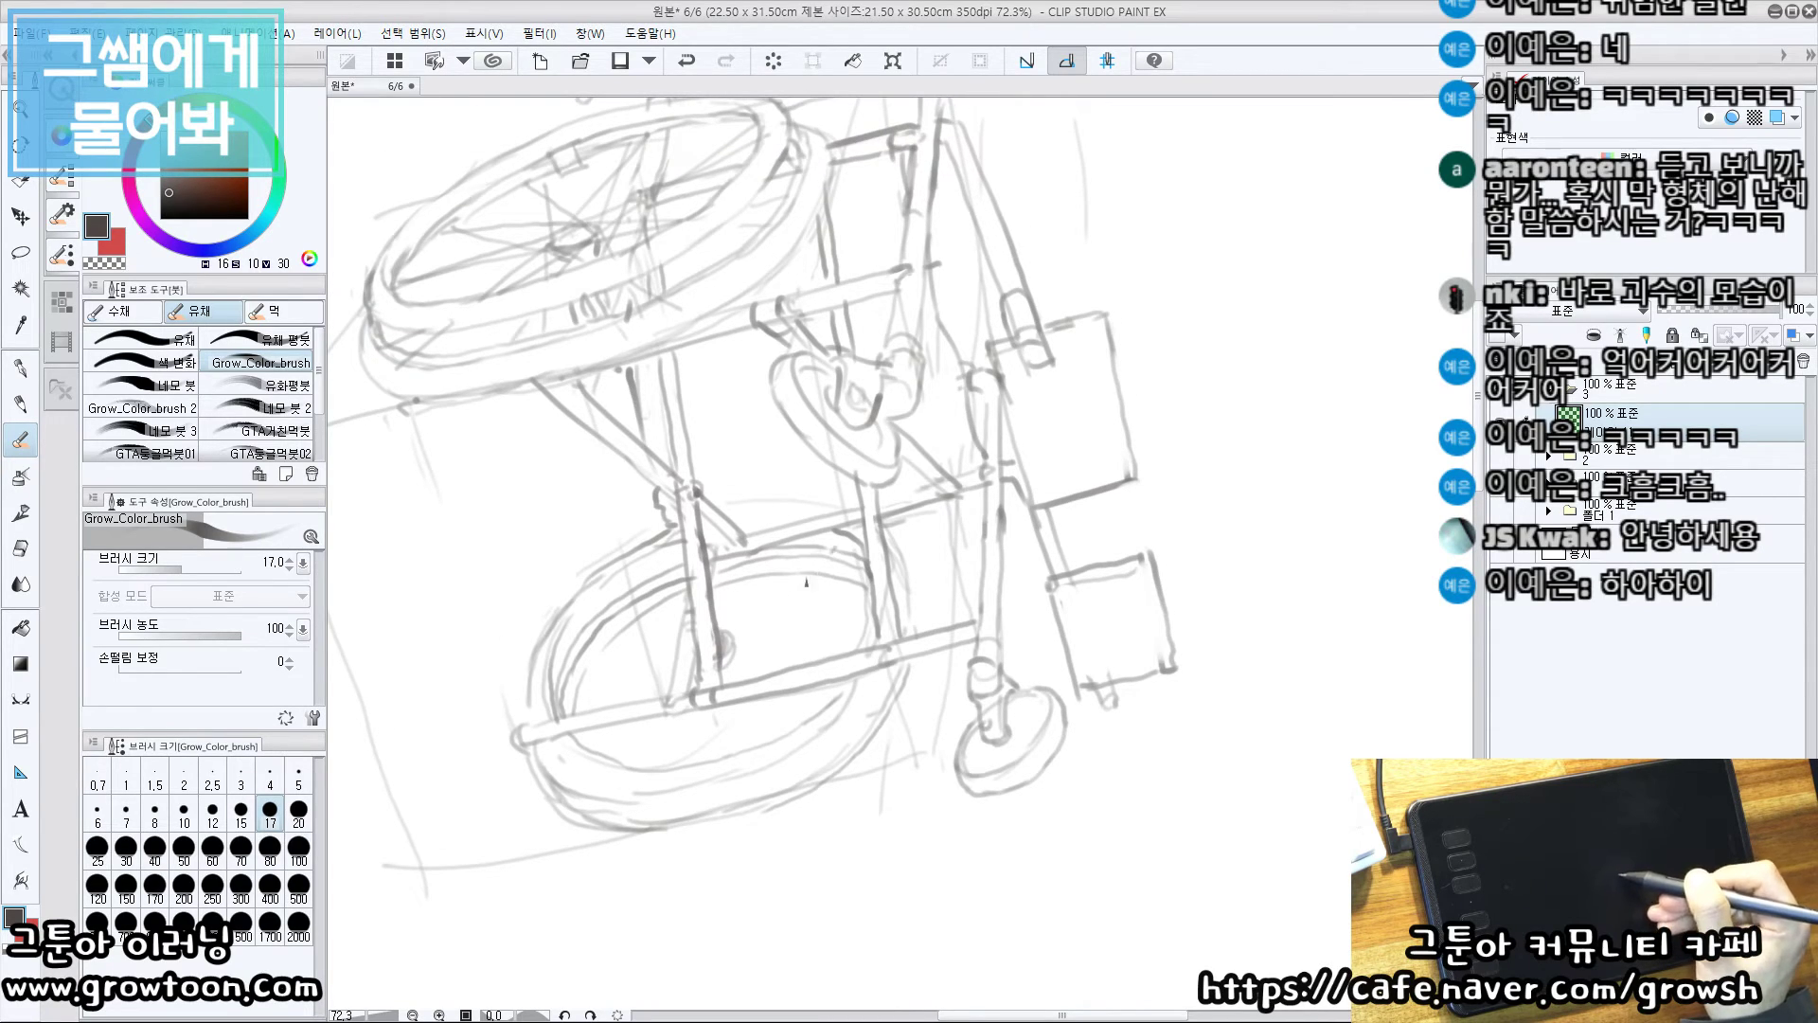
pyautogui.moveTo(833, 547); pyautogui.dragTo(721, 658)
pyautogui.moveTo(839, 551)
pyautogui.mouseDown()
pyautogui.moveTo(737, 621)
pyautogui.moveTo(802, 599)
pyautogui.moveTo(704, 683)
pyautogui.moveTo(817, 670)
pyautogui.moveTo(720, 632)
pyautogui.moveTo(860, 645)
pyautogui.mouseUp()
pyautogui.hotkey('ctrl', 'z')
pyautogui.moveTo(721, 629); pyautogui.dragTo(835, 675)
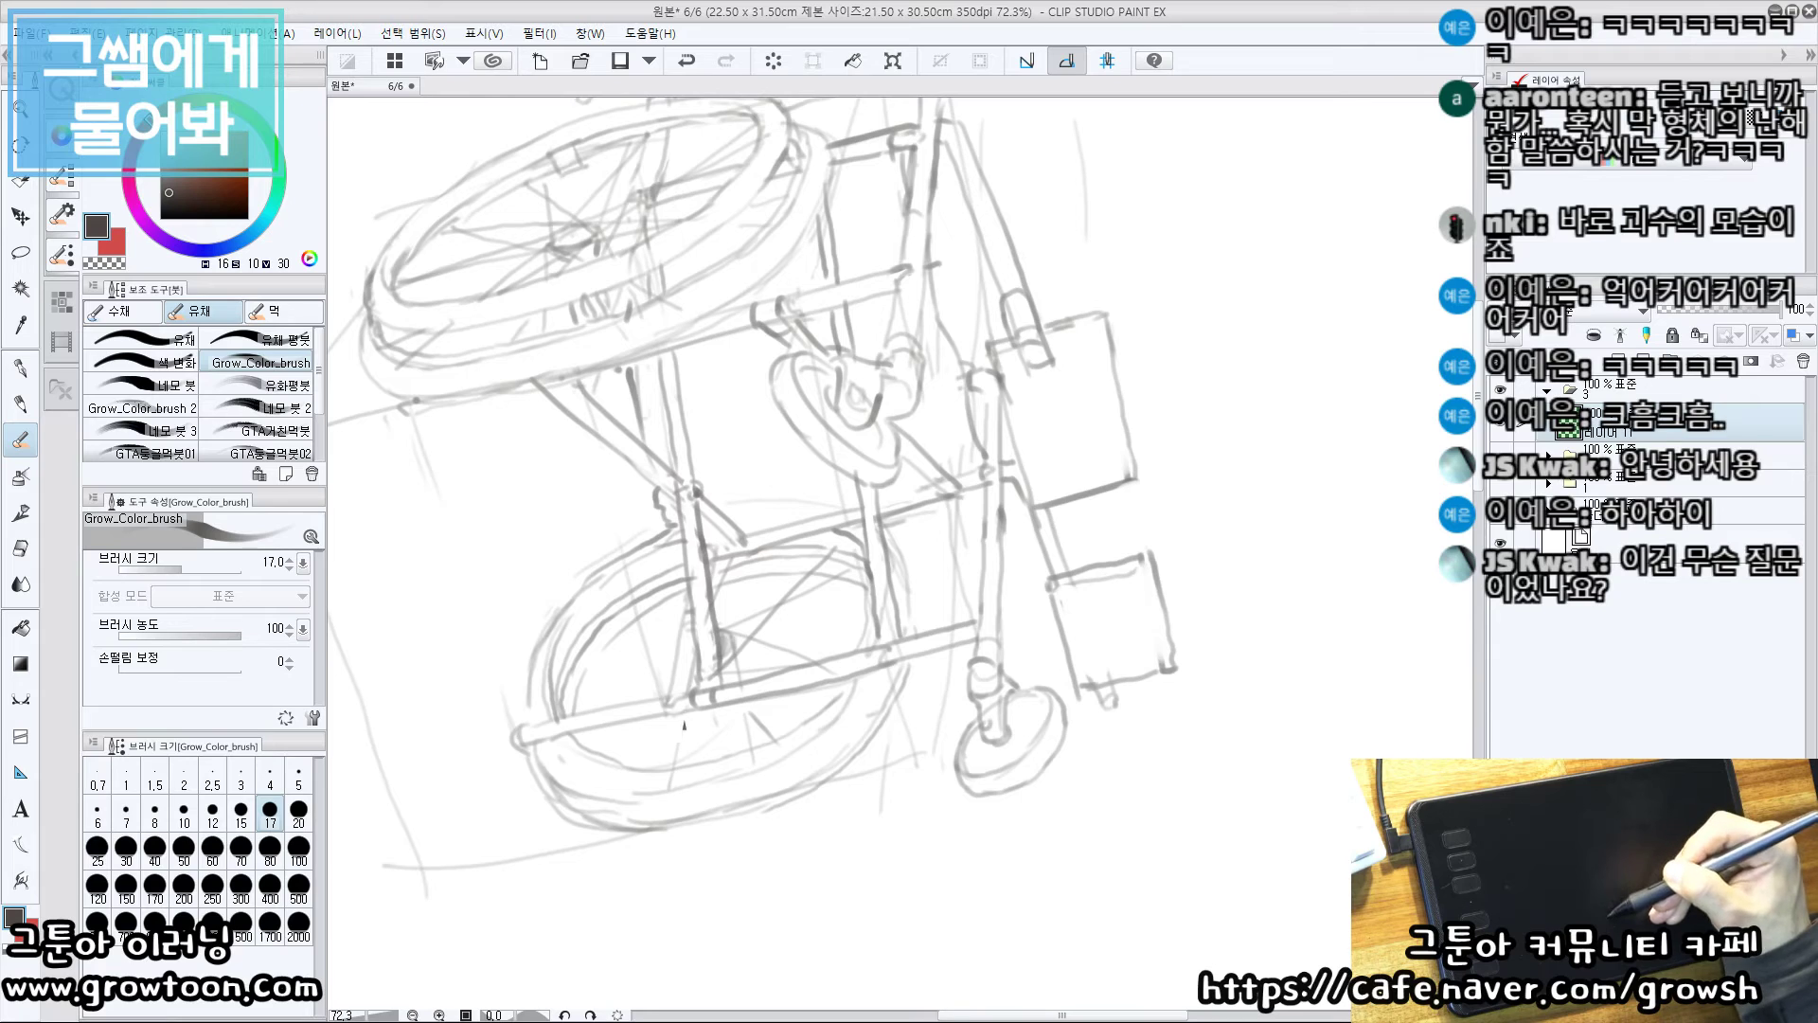
pyautogui.moveTo(727, 669); pyautogui.dragTo(768, 656)
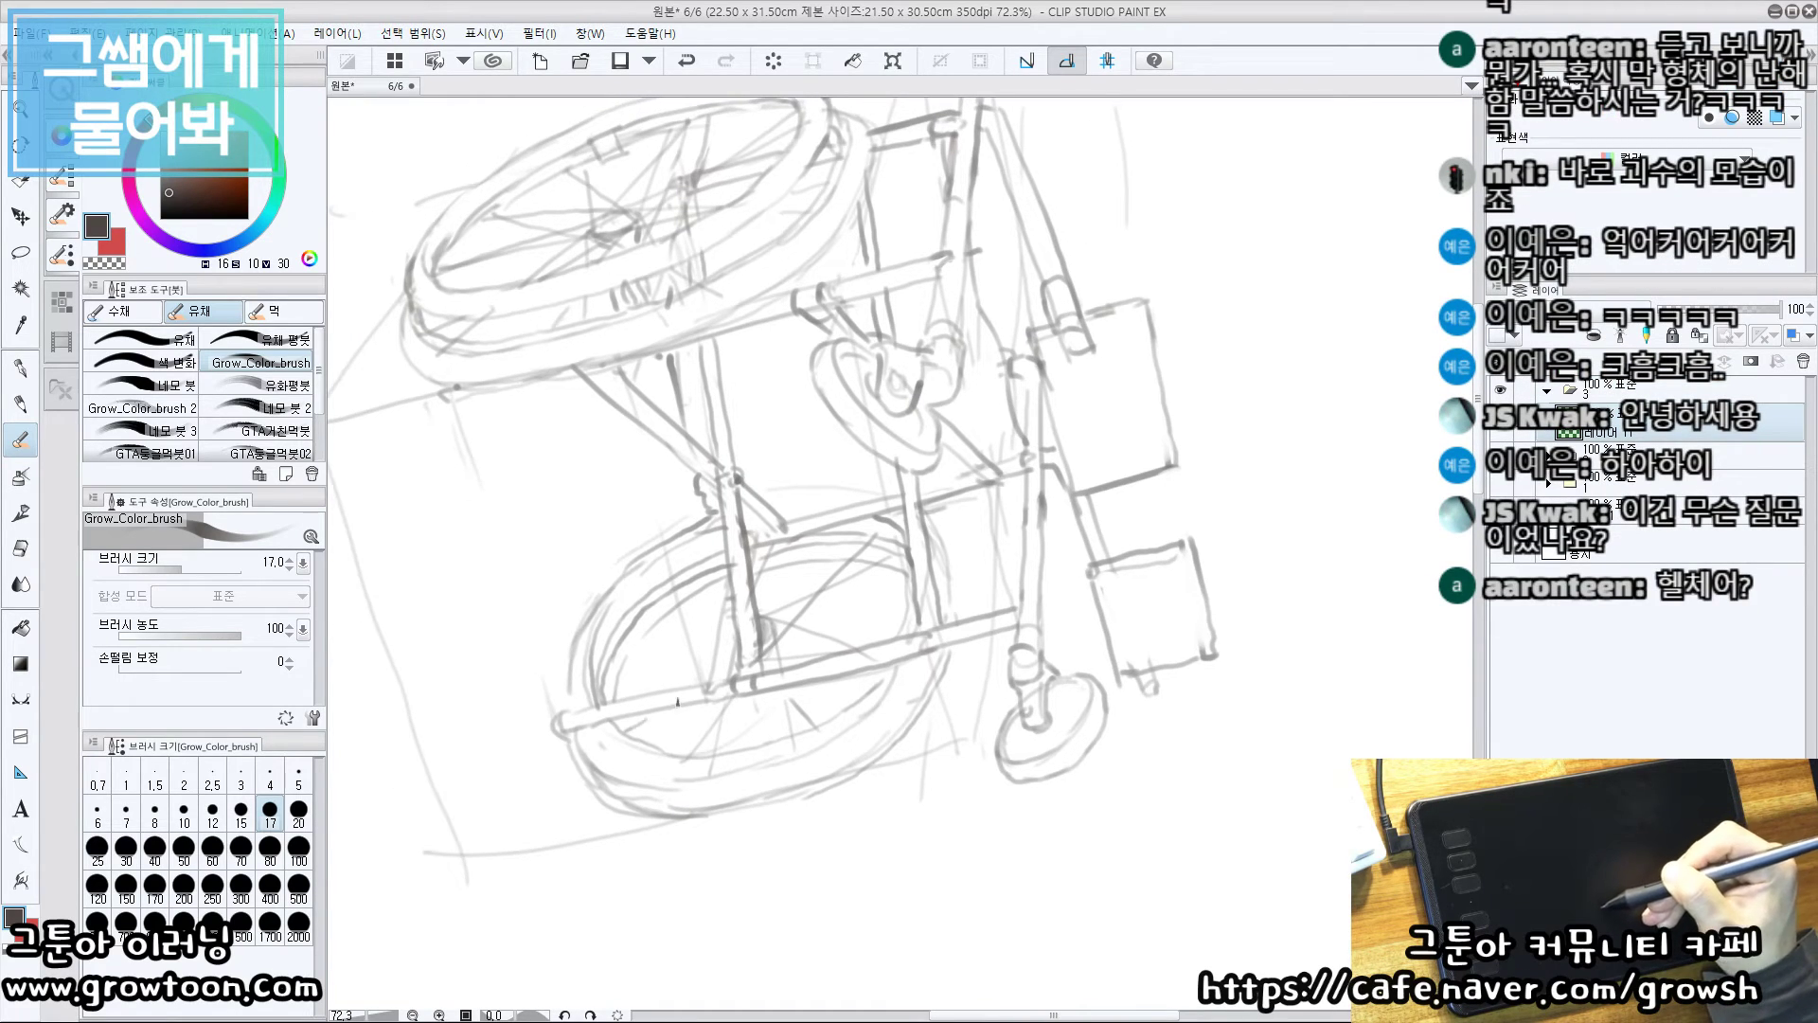
pyautogui.moveTo(615, 710)
pyautogui.mouseDown()
pyautogui.moveTo(722, 659)
pyautogui.moveTo(633, 667)
pyautogui.moveTo(622, 652)
pyautogui.moveTo(721, 619)
pyautogui.moveTo(651, 613)
pyautogui.moveTo(716, 656)
pyautogui.mouseUp()
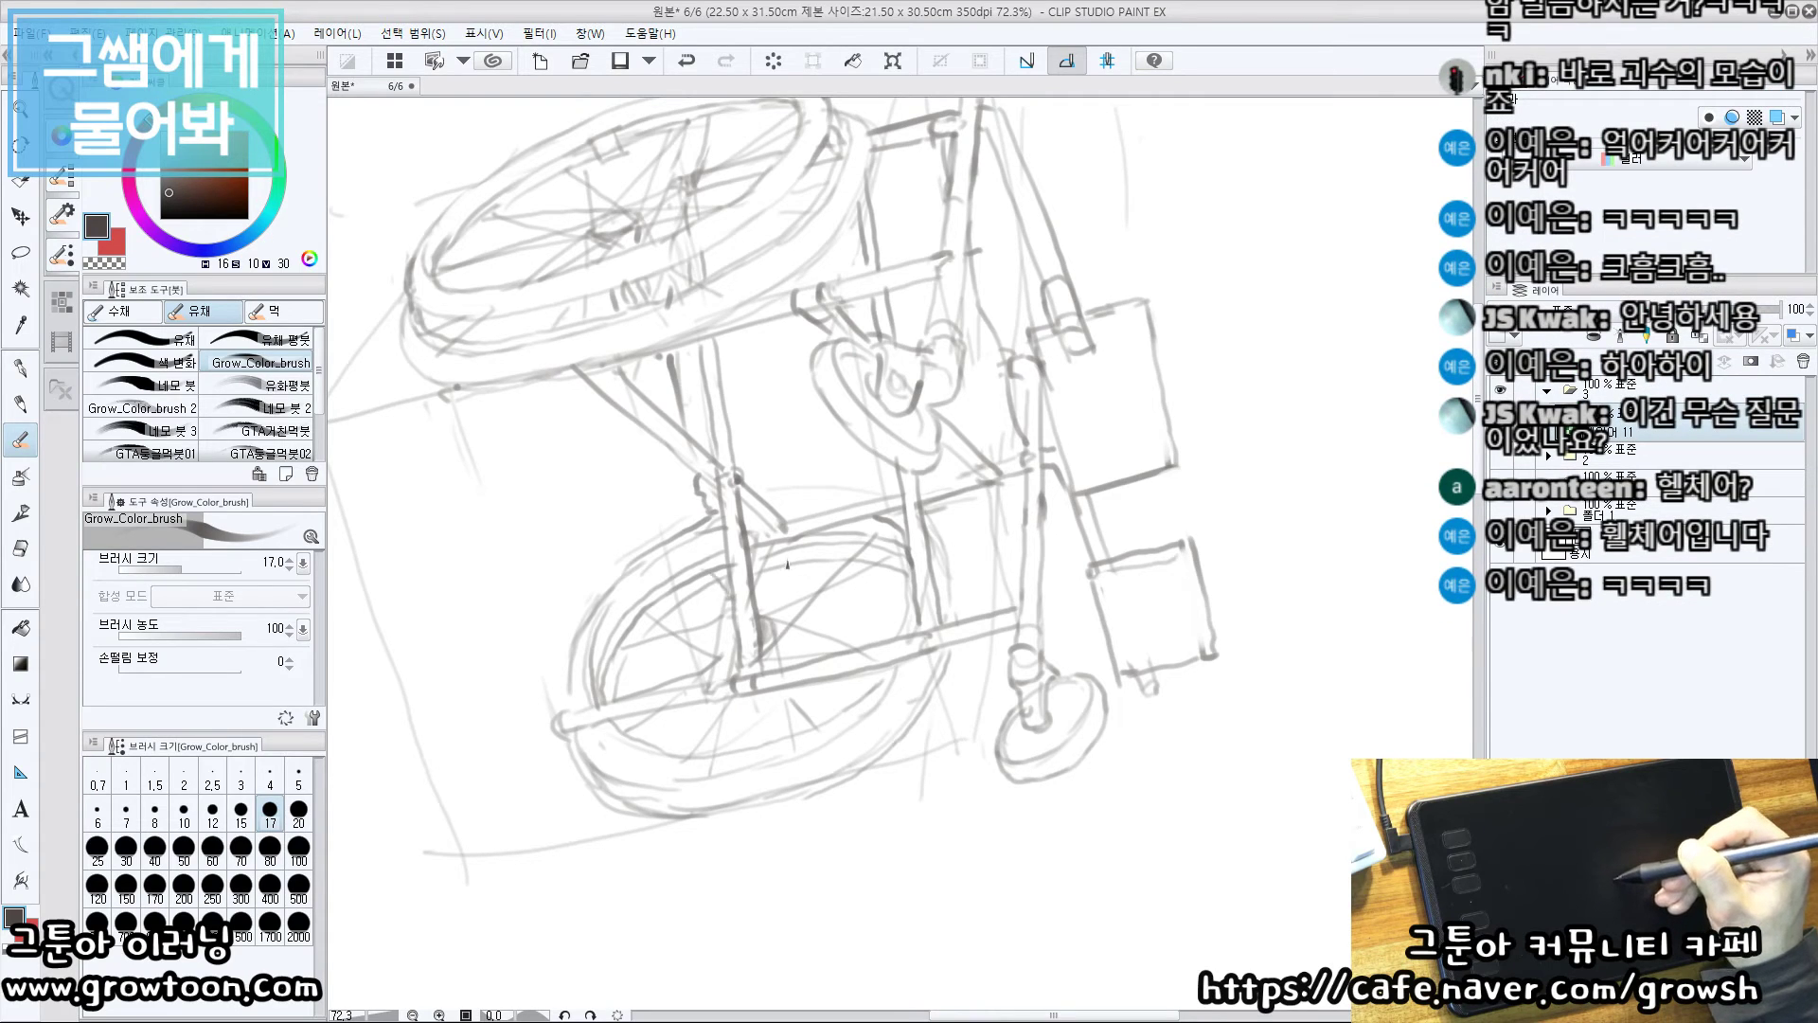
# Erase the perspective guide box lines around the wheelchair and the stray lines between the lower frame and the front post
pyautogui.scroll(-3, 713, 585)
pyautogui.press('e')
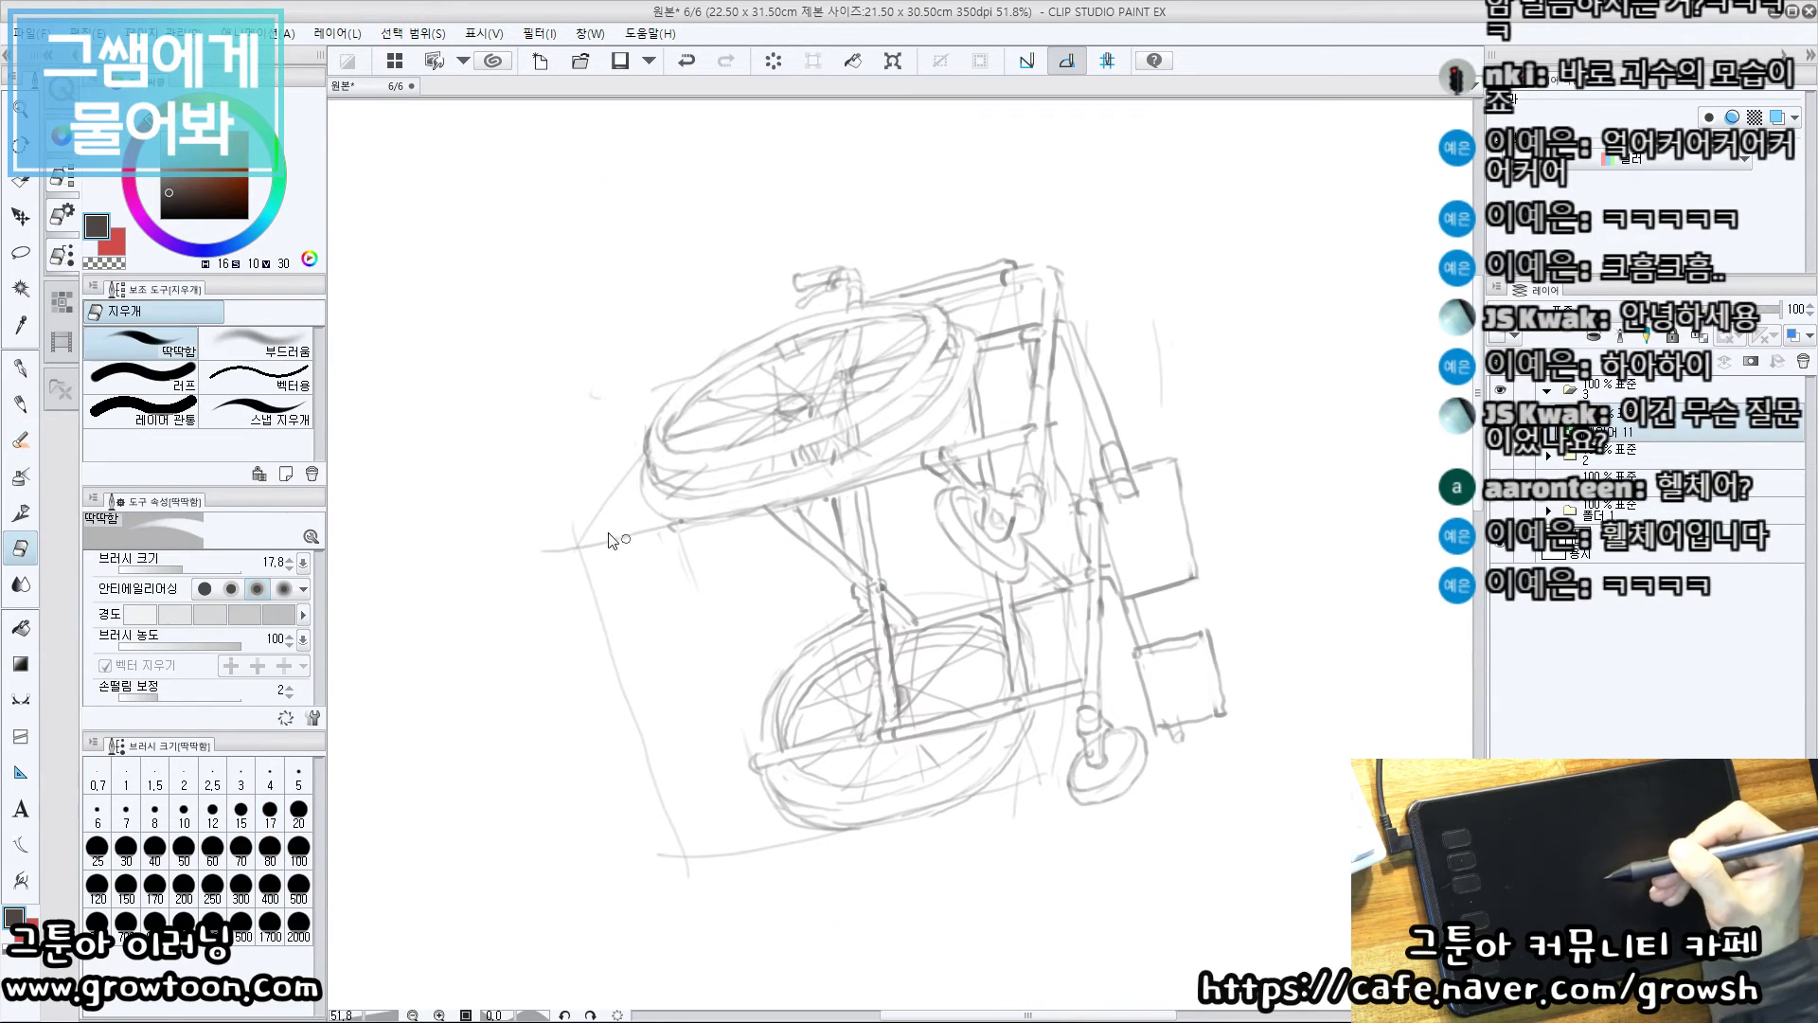
pyautogui.moveTo(599, 508)
pyautogui.mouseDown()
pyautogui.moveTo(600, 544)
pyautogui.moveTo(629, 471)
pyautogui.moveTo(575, 529)
pyautogui.mouseUp()
pyautogui.moveTo(576, 530); pyautogui.dragTo(639, 511)
pyautogui.moveTo(569, 452)
pyautogui.mouseDown()
pyautogui.moveTo(592, 414)
pyautogui.moveTo(584, 442)
pyautogui.mouseUp()
pyautogui.moveTo(580, 621)
pyautogui.mouseDown()
pyautogui.moveTo(667, 892)
pyautogui.moveTo(759, 925)
pyautogui.moveTo(840, 905)
pyautogui.mouseUp()
pyautogui.moveTo(1187, 759); pyautogui.dragTo(1059, 660)
pyautogui.moveTo(986, 734); pyautogui.dragTo(965, 726)
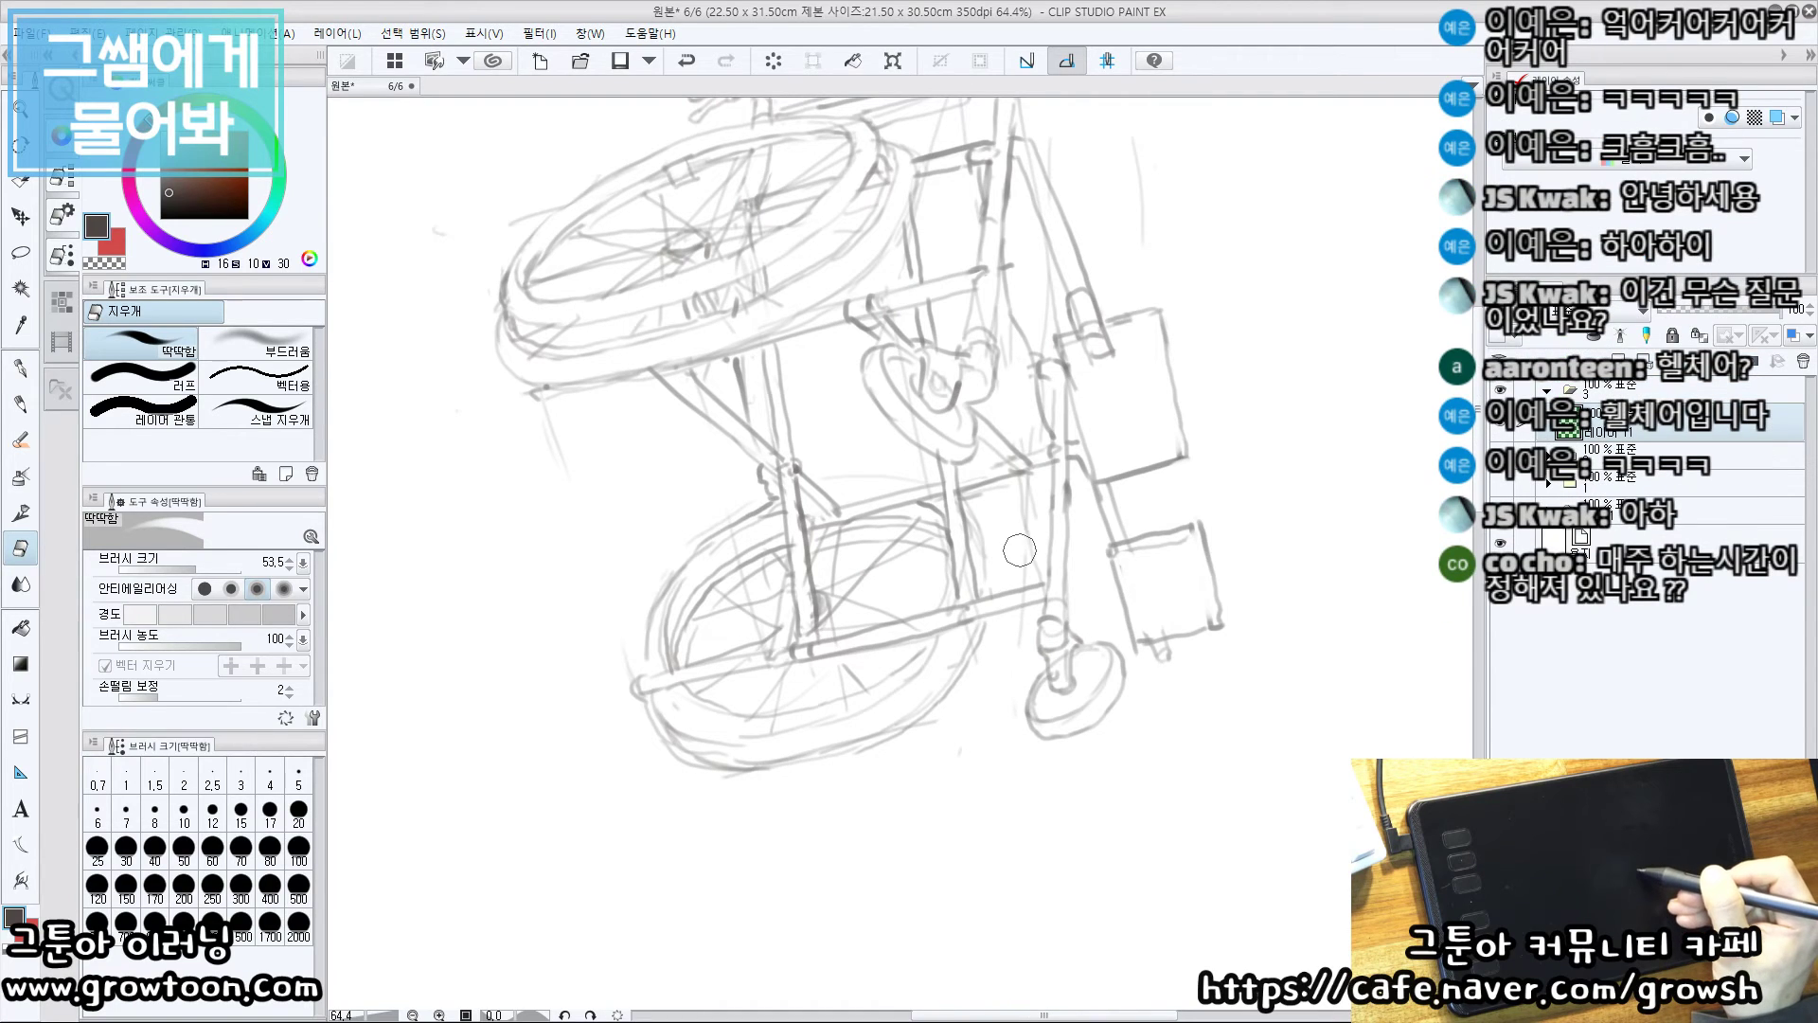
pyautogui.moveTo(1008, 546); pyautogui.dragTo(1015, 642)
pyautogui.moveTo(1052, 833); pyautogui.dragTo(947, 834)
pyautogui.moveTo(1056, 670)
pyautogui.mouseDown()
pyautogui.moveTo(1075, 643)
pyautogui.moveTo(993, 613)
pyautogui.mouseUp()
pyautogui.press('b')
pyautogui.moveTo(904, 654); pyautogui.dragTo(948, 654)
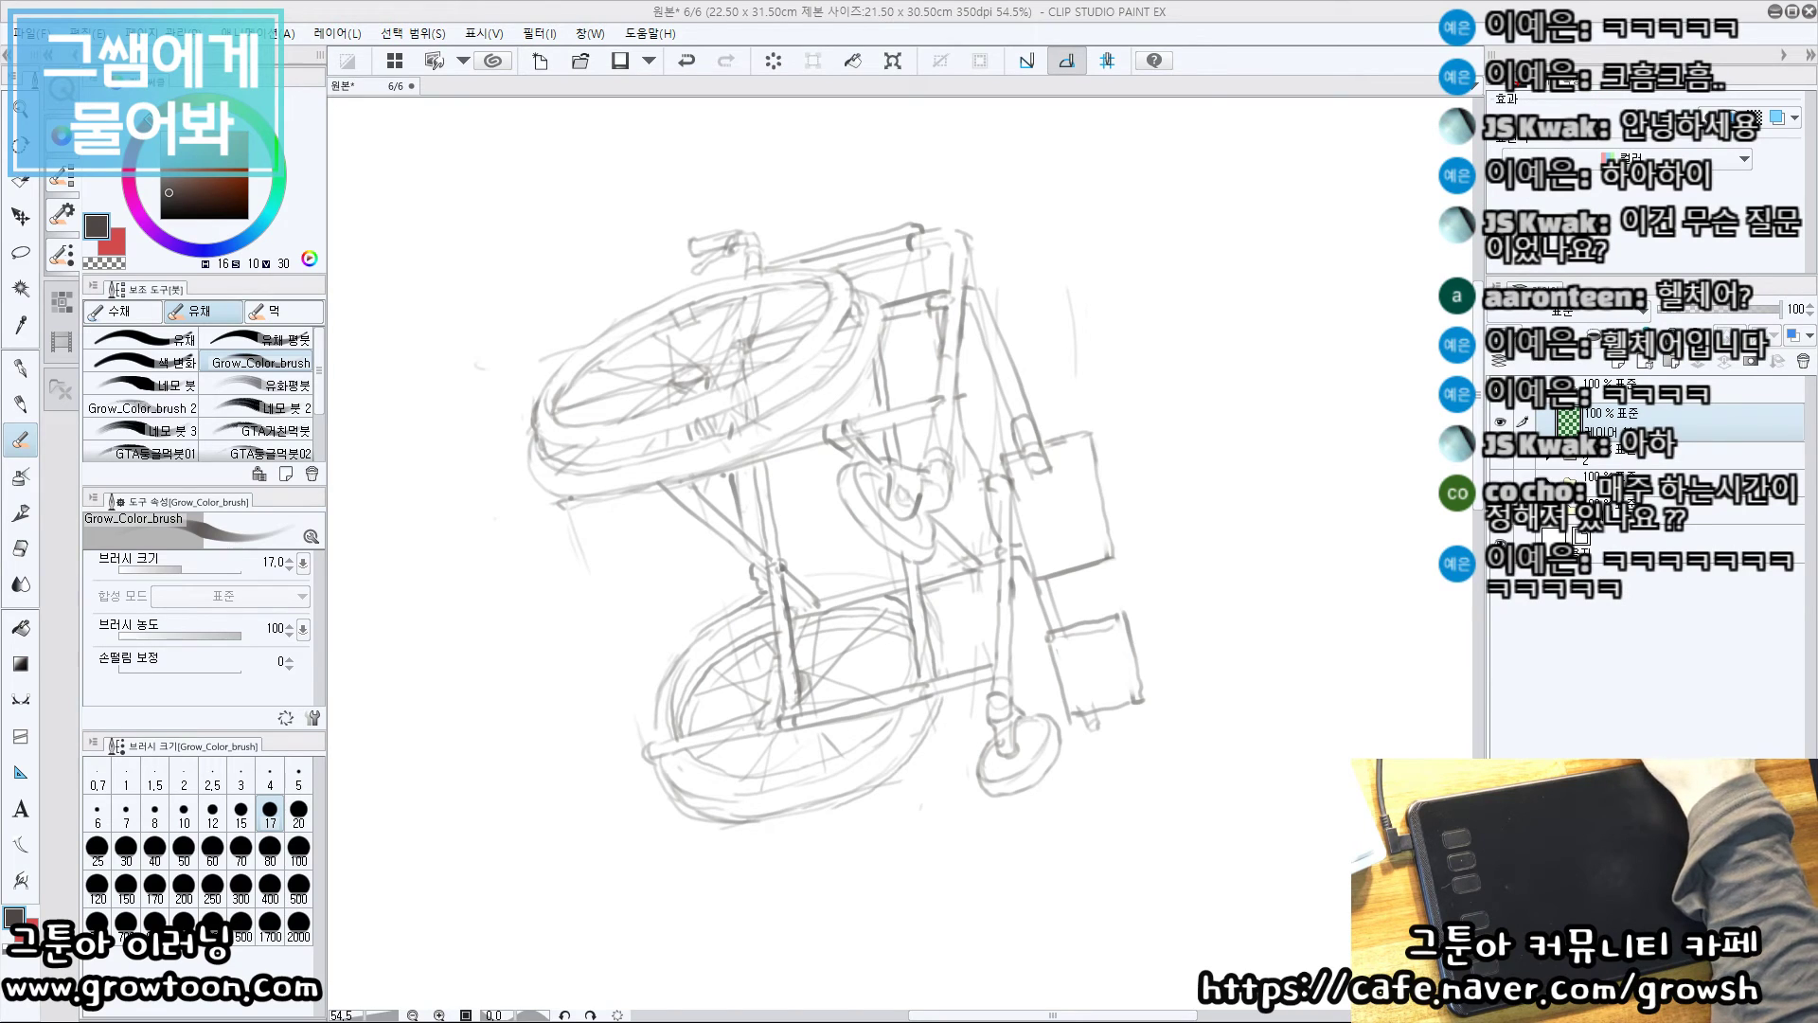
# Switch to the web browser to examine the wheelchair reference photo beside the sketch, and return to the drawing
pyautogui.moveTo(1070, 1020)
pyautogui.mouseDown()
pyautogui.moveTo(1153, 563)
pyautogui.moveTo(1508, 29)
pyautogui.moveTo(1729, 42)
pyautogui.mouseUp()
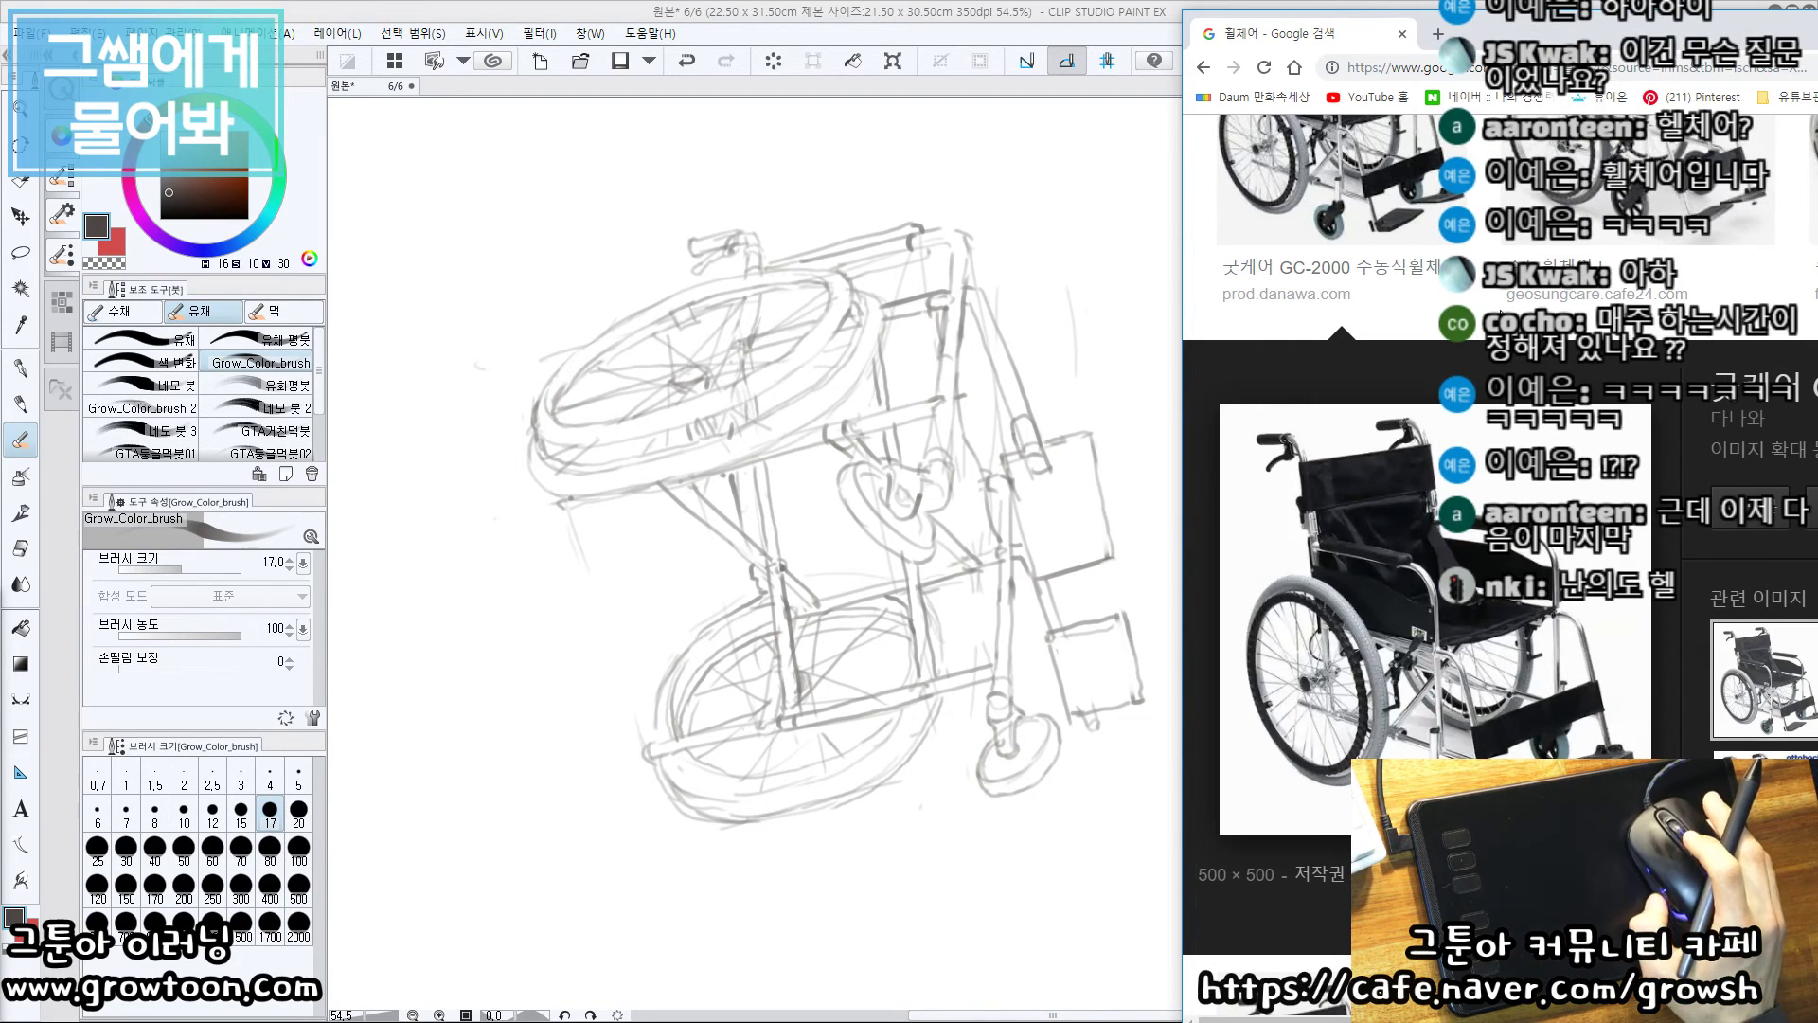
pyautogui.scroll(-1, 1496, 568)
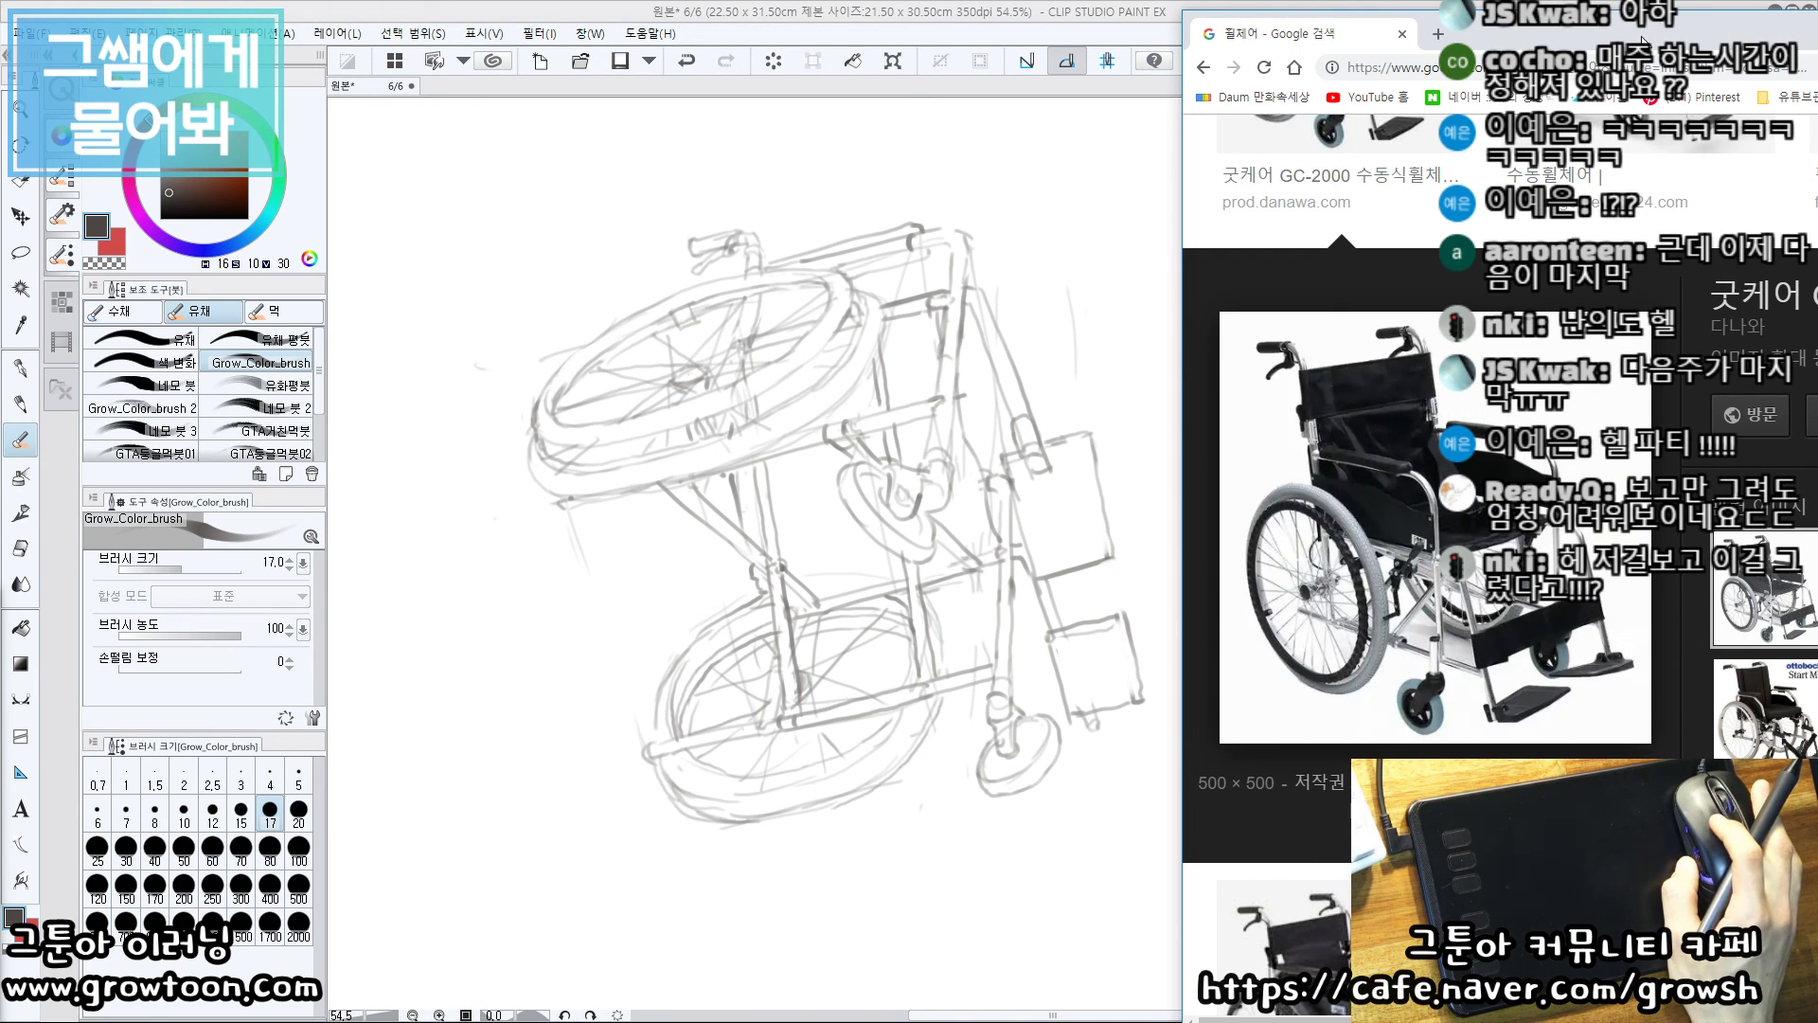
pyautogui.moveTo(1643, 43)
pyautogui.mouseDown()
pyautogui.moveTo(1249, 112)
pyautogui.moveTo(417, 341)
pyautogui.moveTo(416, 502)
pyautogui.moveTo(38, 862)
pyautogui.moveTo(0, 863)
pyautogui.mouseUp()
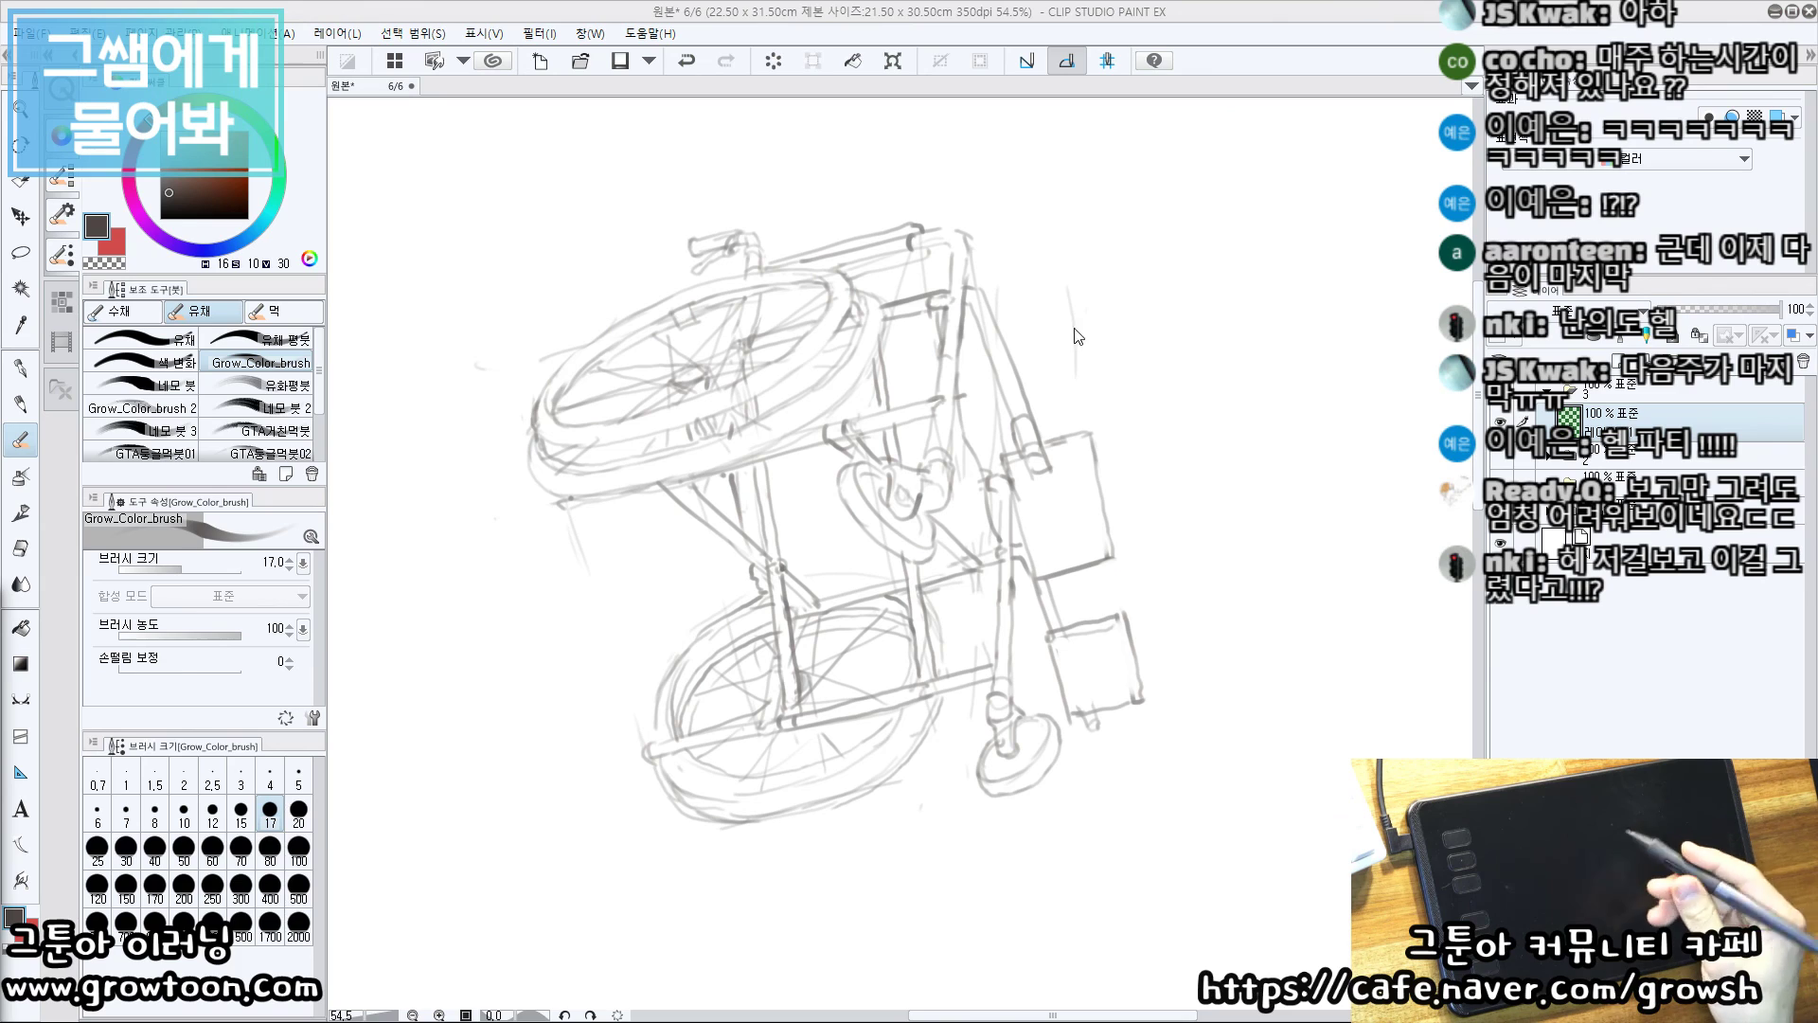
pyautogui.moveTo(968, 531); pyautogui.dragTo(1000, 550)
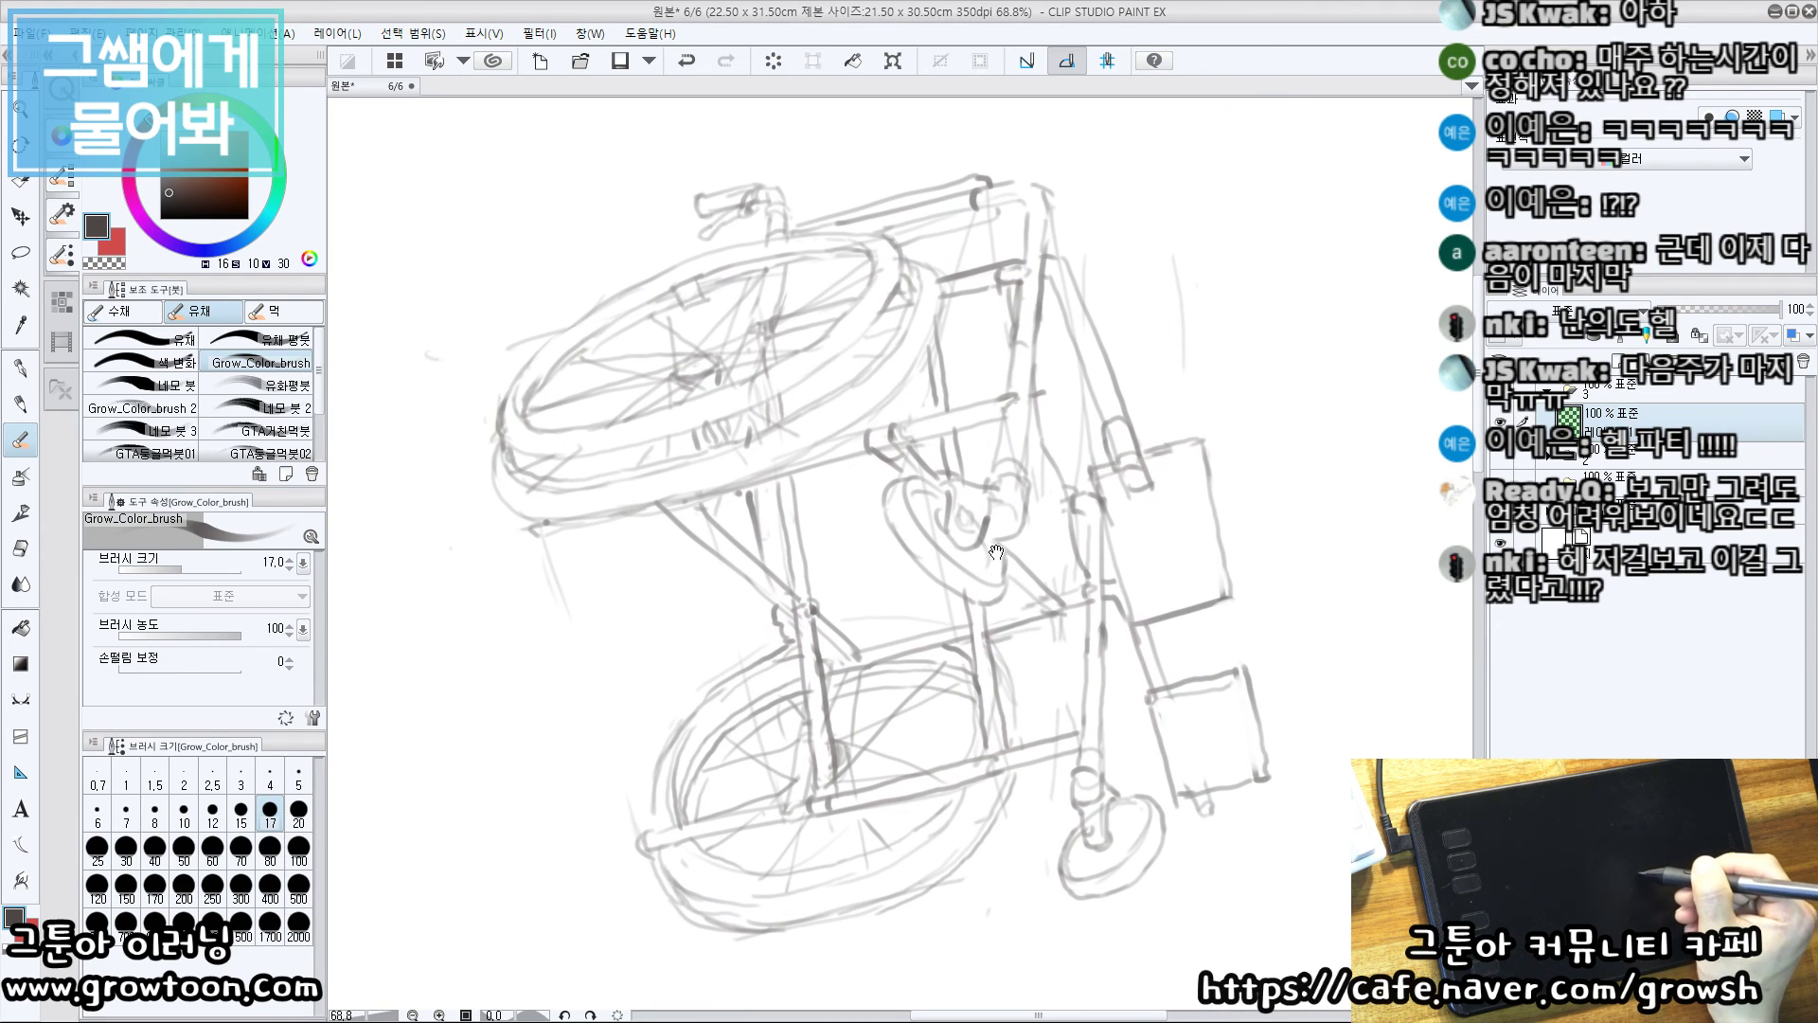